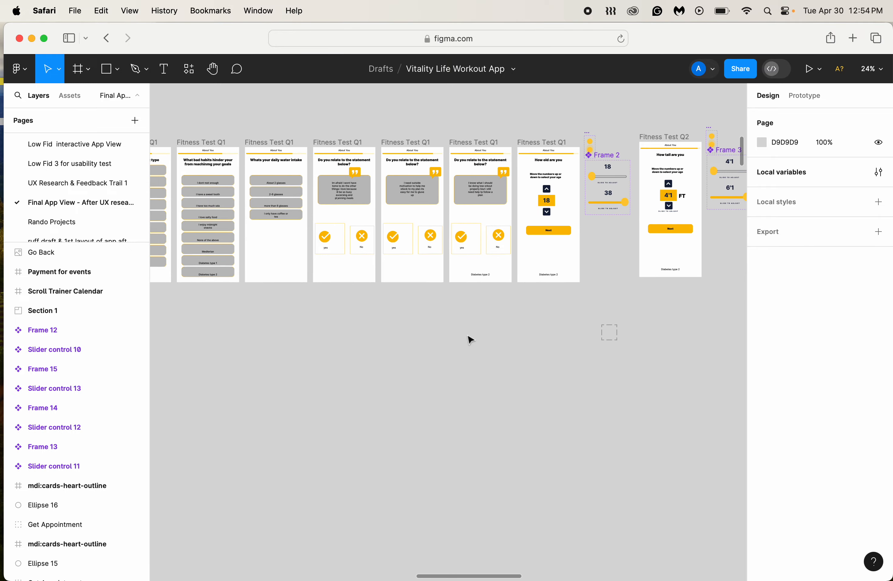
Step: Look over the Fitness Test, body type and password screens back to the HIGH-FI HOME PAGE frame
{"action": "scroll", "coordinate": [470, 339], "scroll_direction": "up", "scroll_amount": 5}
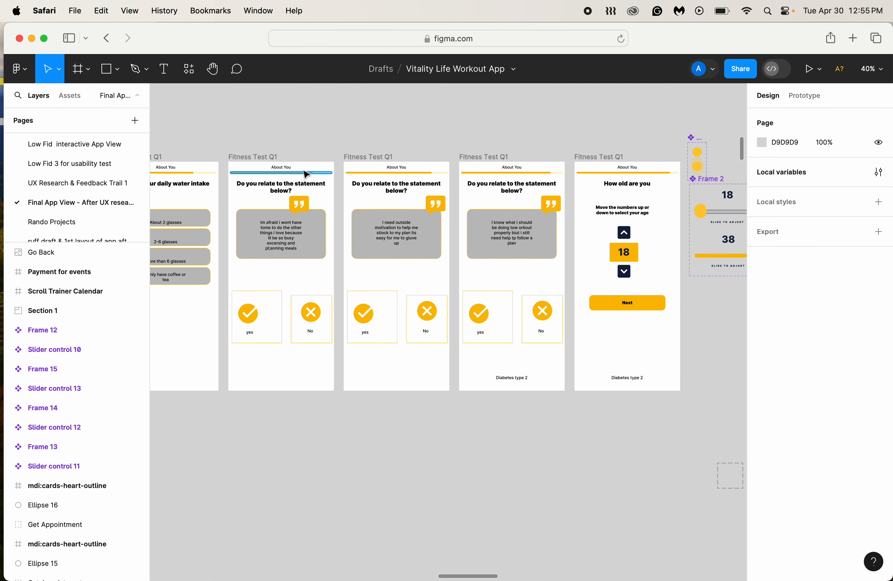
{"action": "scroll", "coordinate": [437, 204], "scroll_direction": "left", "scroll_amount": 5}
{"action": "scroll", "coordinate": [437, 203], "scroll_direction": "left", "scroll_amount": 10}
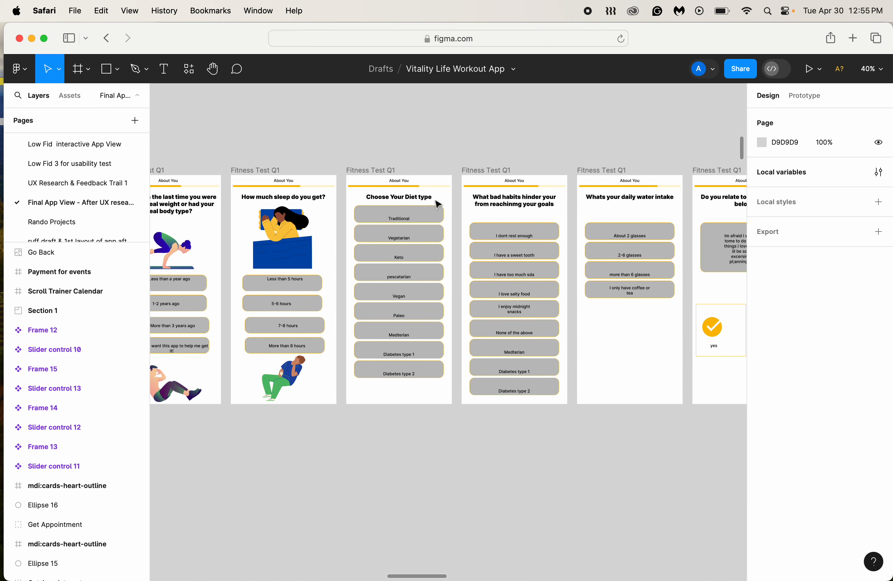
{"action": "scroll", "coordinate": [467, 214], "scroll_direction": "left", "scroll_amount": 10}
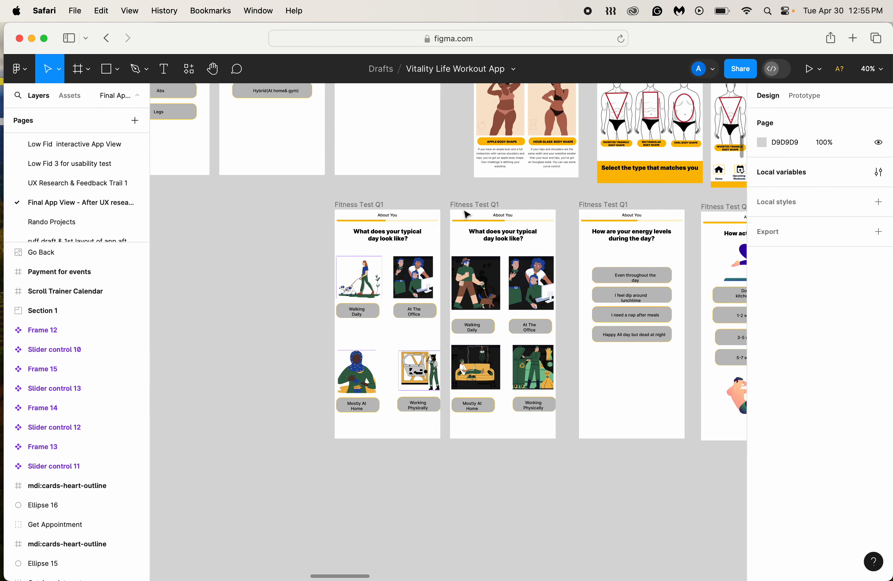
{"action": "scroll", "coordinate": [467, 214], "scroll_direction": "up", "scroll_amount": 10}
{"action": "scroll", "coordinate": [467, 214], "scroll_direction": "up", "scroll_amount": 2}
{"action": "scroll", "coordinate": [466, 214], "scroll_direction": "left", "scroll_amount": 1}
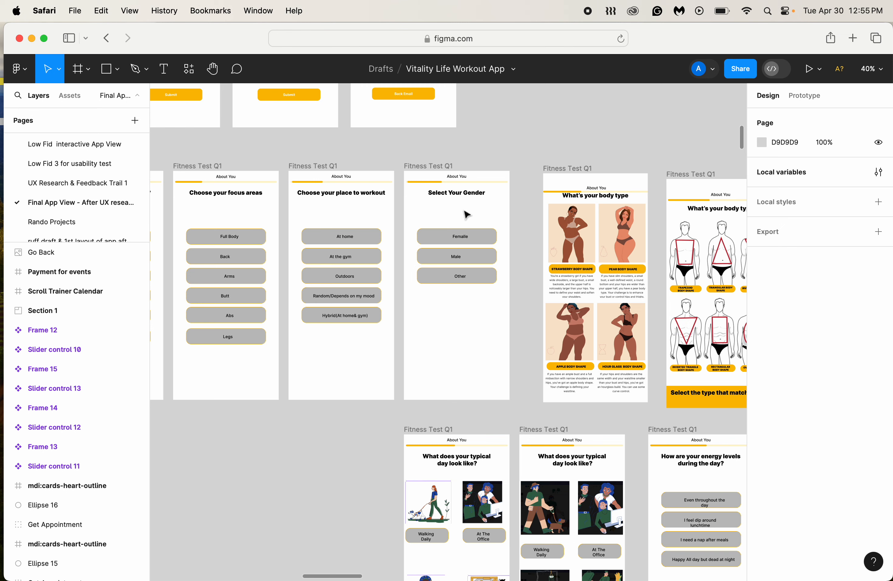
{"action": "scroll", "coordinate": [400, 166], "scroll_direction": "up", "scroll_amount": 10}
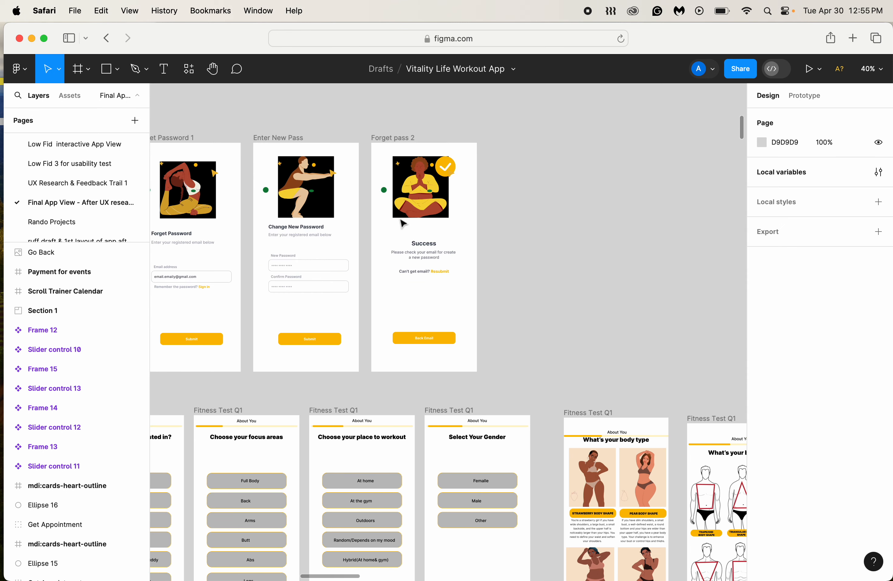
{"action": "scroll", "coordinate": [403, 223], "scroll_direction": "left", "scroll_amount": 15}
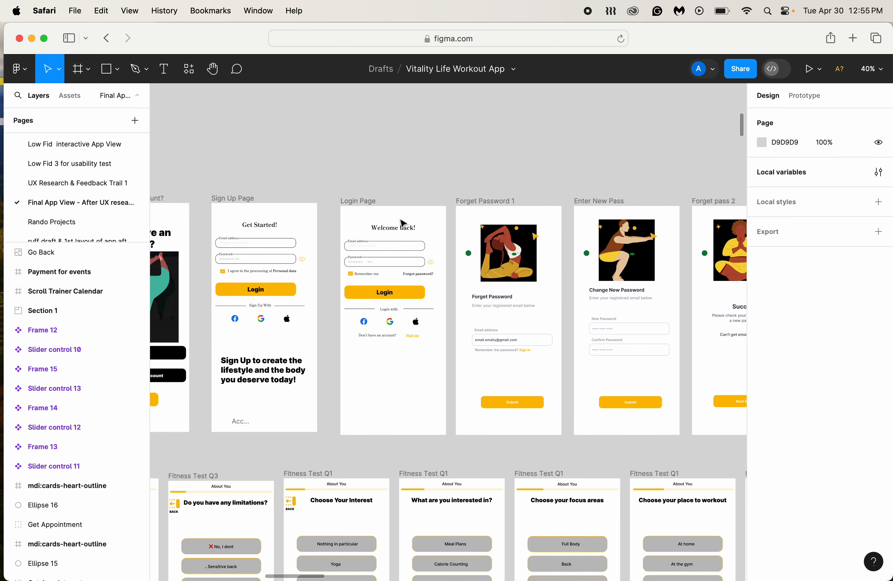
{"action": "scroll", "coordinate": [403, 224], "scroll_direction": "left", "scroll_amount": 2}
{"action": "scroll", "coordinate": [403, 223], "scroll_direction": "up", "scroll_amount": 1}
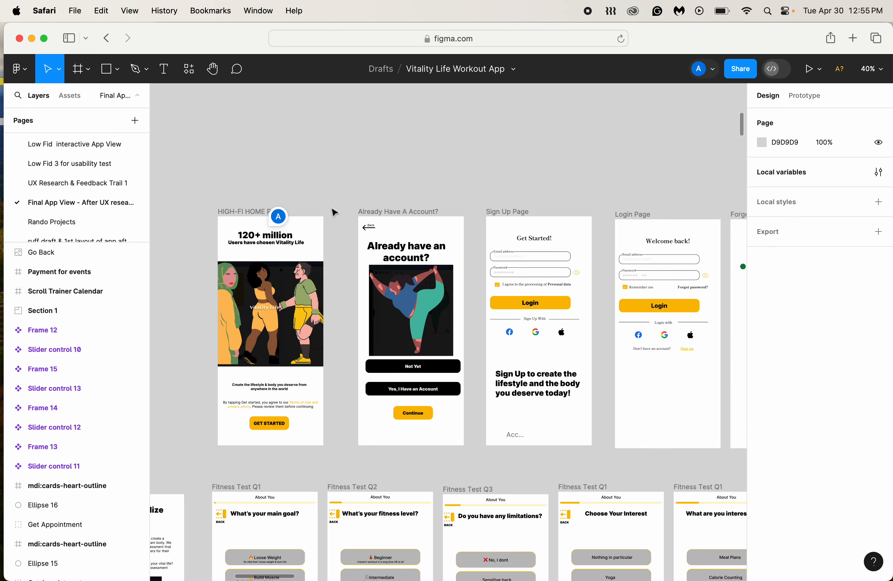
{"action": "scroll", "coordinate": [277, 259], "scroll_direction": "down", "scroll_amount": 2}
{"action": "scroll", "coordinate": [278, 259], "scroll_direction": "left", "scroll_amount": 2}
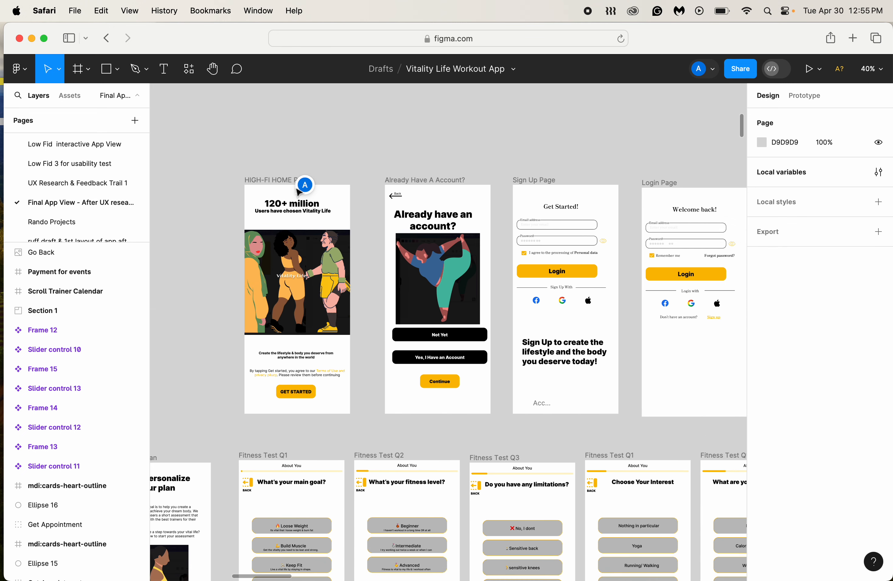
Step: Read the comment pinned to the HIGH-FI HOME PAGE, close it, and look over the account, login and password screens
{"action": "left_click", "coordinate": [304, 186]}
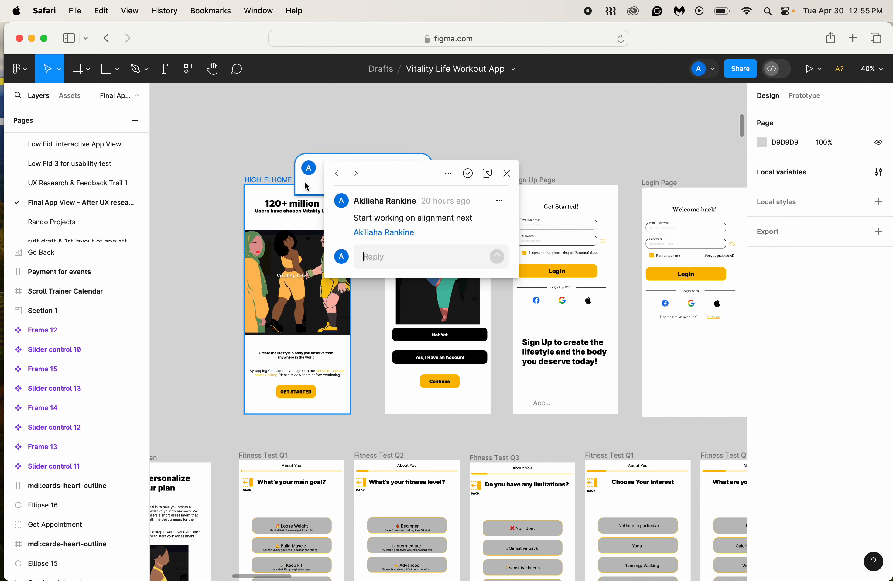
{"action": "left_click", "coordinate": [466, 174]}
{"action": "scroll", "coordinate": [490, 197], "scroll_direction": "right", "scroll_amount": 5}
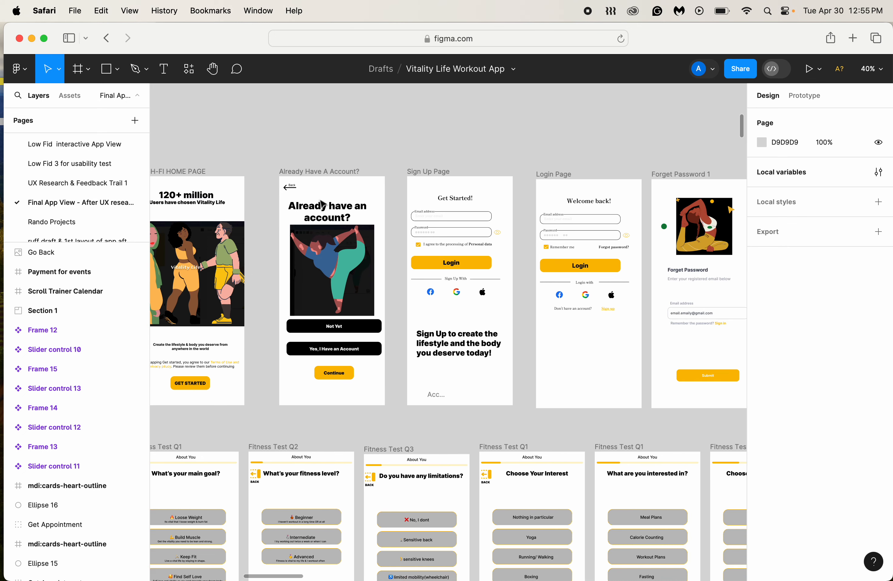
{"action": "scroll", "coordinate": [539, 230], "scroll_direction": "right", "scroll_amount": 14}
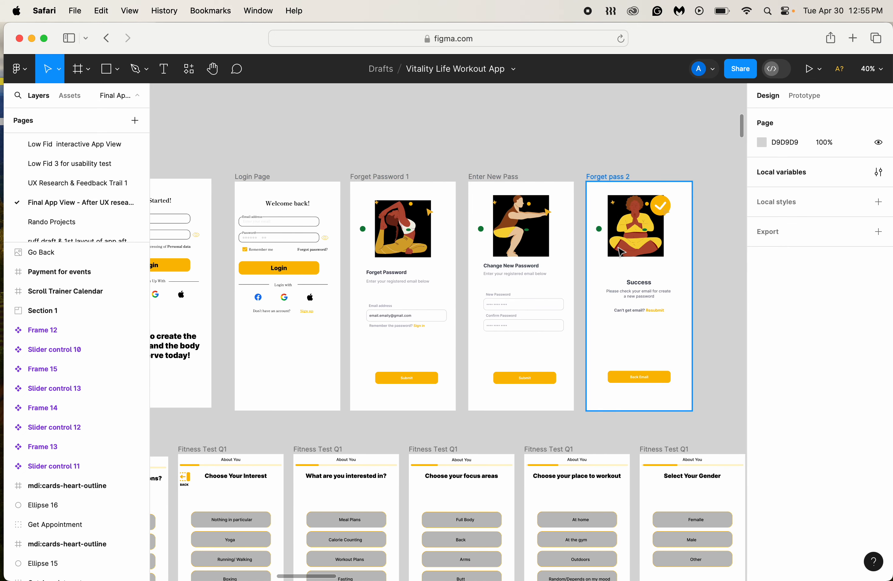
{"action": "scroll", "coordinate": [620, 251], "scroll_direction": "left", "scroll_amount": 13}
{"action": "scroll", "coordinate": [621, 251], "scroll_direction": "left", "scroll_amount": 7}
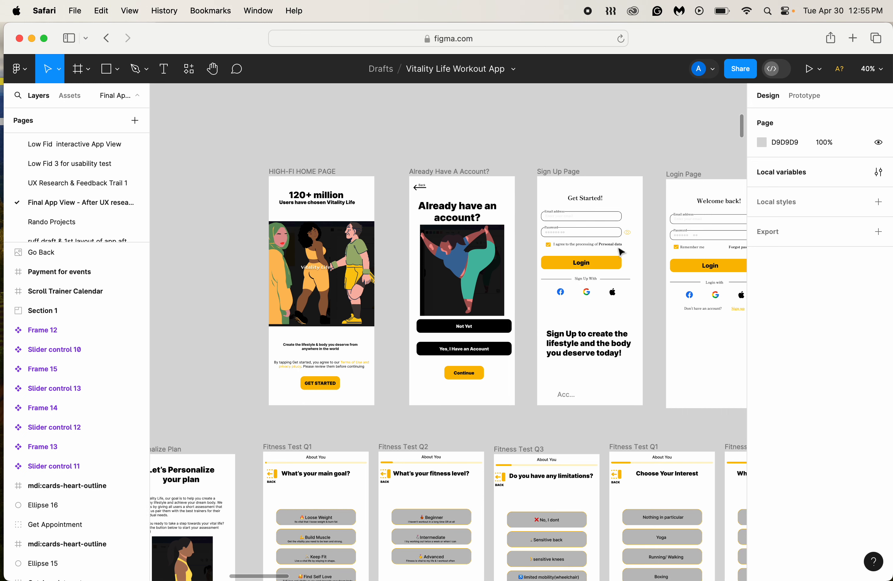
Step: Examine the alignment of the headline, illustration and body text on the HIGH-FI HOME PAGE up close
{"action": "scroll", "coordinate": [315, 235], "scroll_direction": "up", "scroll_amount": 10}
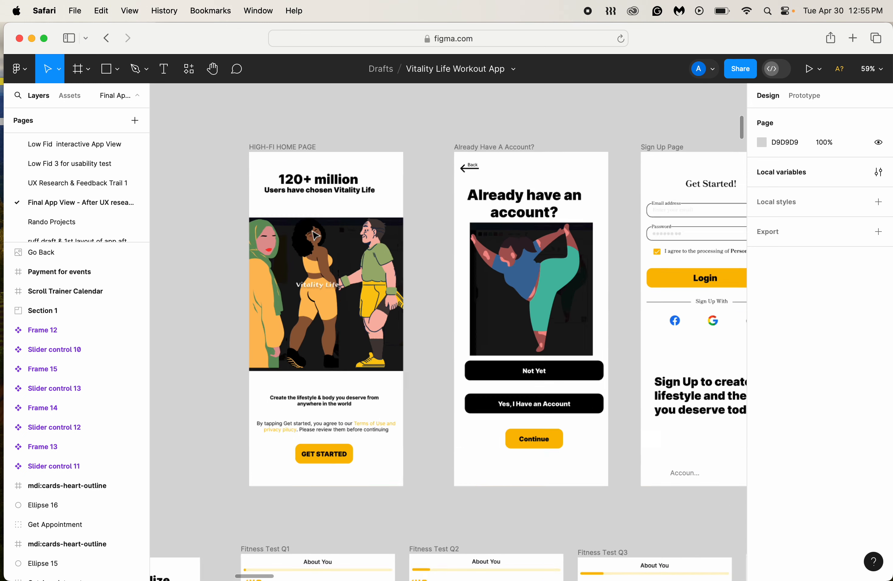
{"action": "scroll", "coordinate": [315, 236], "scroll_direction": "left", "scroll_amount": 2}
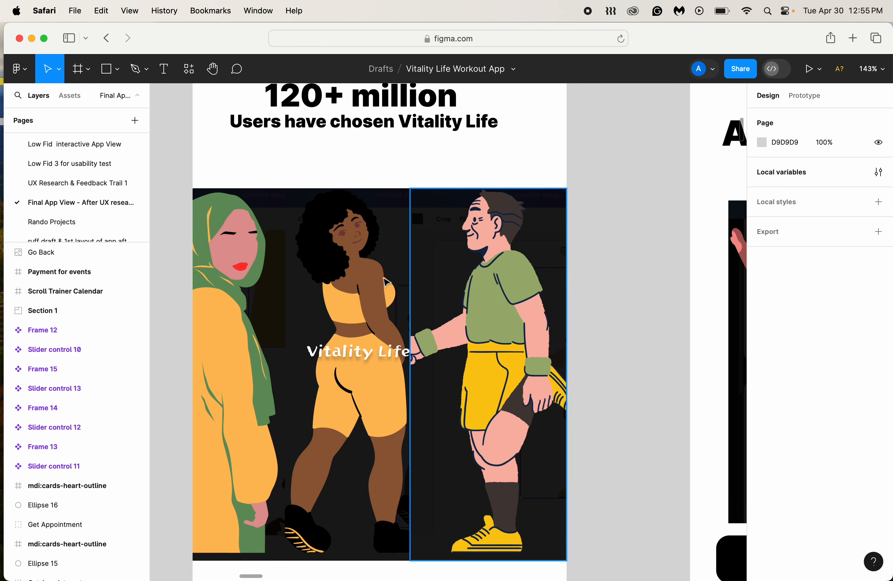
{"action": "scroll", "coordinate": [372, 279], "scroll_direction": "up", "scroll_amount": 5}
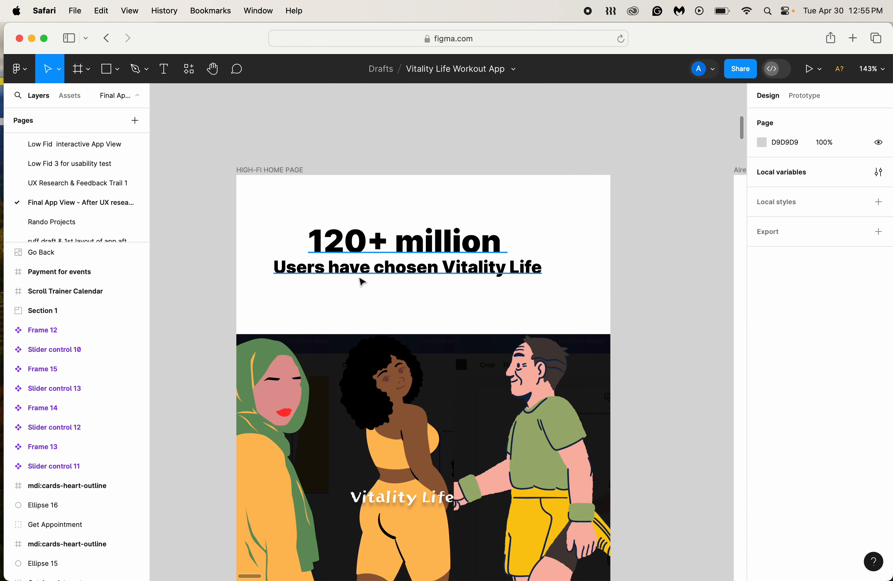
{"action": "scroll", "coordinate": [369, 278], "scroll_direction": "down", "scroll_amount": 5}
{"action": "scroll", "coordinate": [368, 472], "scroll_direction": "down", "scroll_amount": 3}
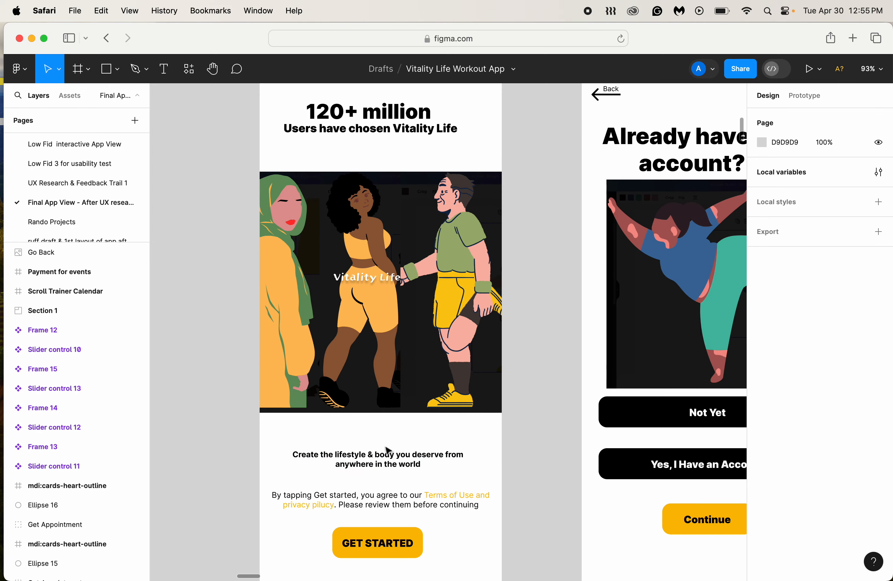
{"action": "scroll", "coordinate": [389, 453], "scroll_direction": "down", "scroll_amount": 3}
{"action": "scroll", "coordinate": [385, 454], "scroll_direction": "up", "scroll_amount": 5}
{"action": "scroll", "coordinate": [383, 454], "scroll_direction": "up", "scroll_amount": 5}
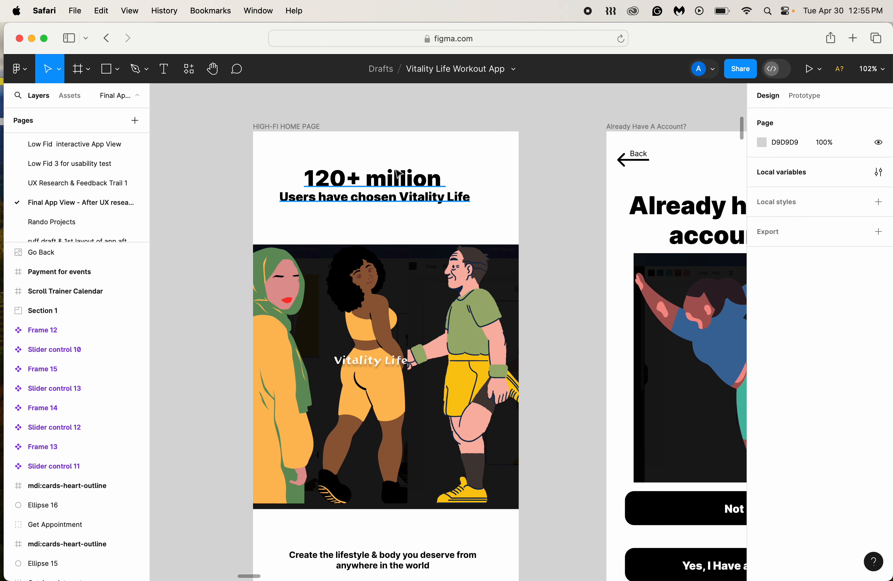
{"action": "scroll", "coordinate": [421, 353], "scroll_direction": "down", "scroll_amount": 5}
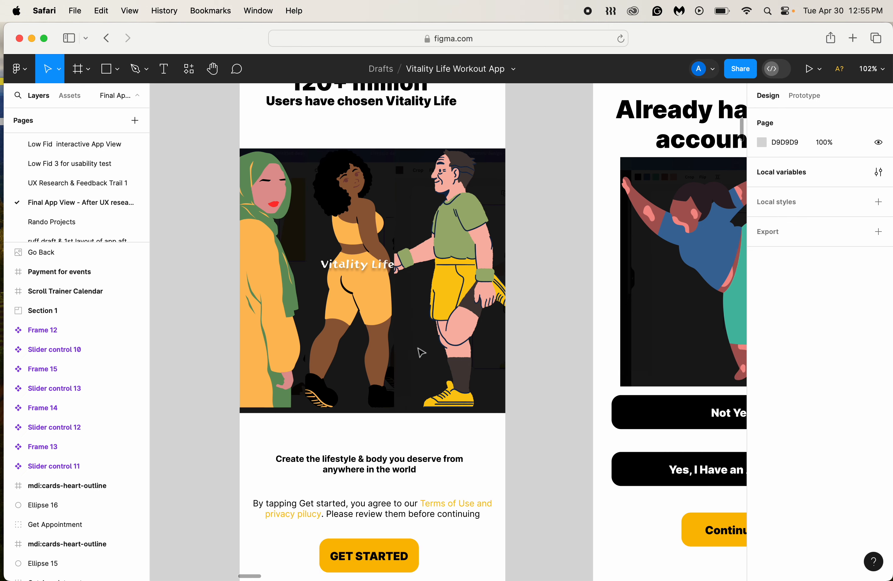
{"action": "scroll", "coordinate": [421, 354], "scroll_direction": "up", "scroll_amount": 5}
{"action": "scroll", "coordinate": [421, 355], "scroll_direction": "right", "scroll_amount": 1}
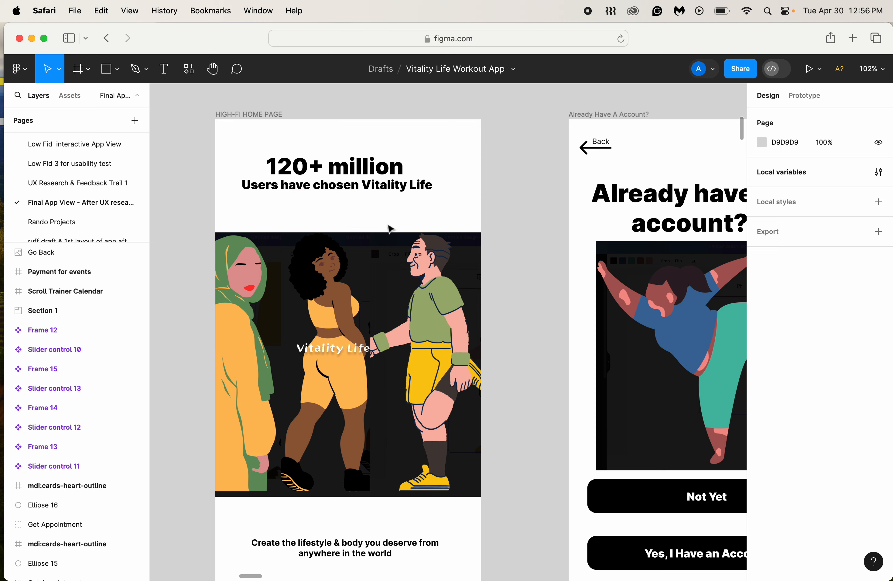
{"action": "scroll", "coordinate": [390, 228], "scroll_direction": "down", "scroll_amount": 5}
{"action": "scroll", "coordinate": [390, 228], "scroll_direction": "up", "scroll_amount": 5}
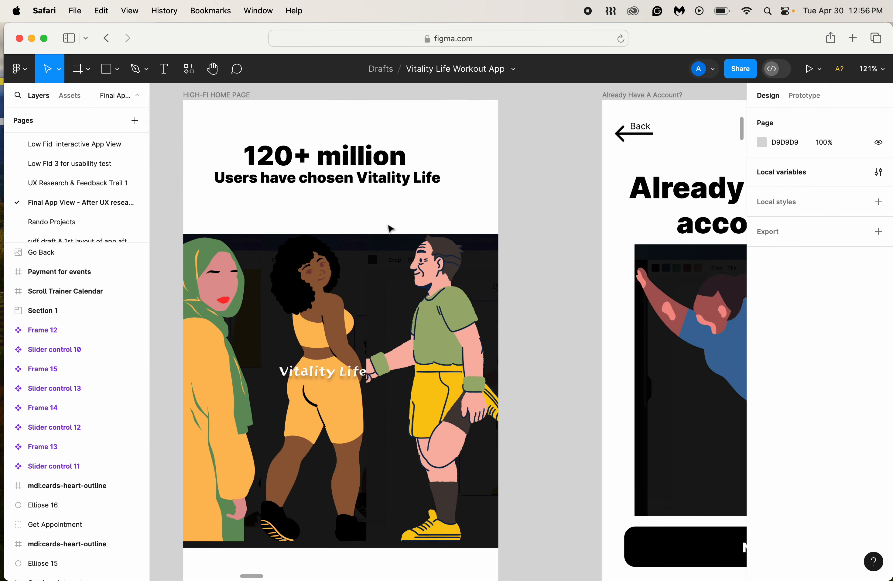
Step: Stretch the "120+ million Users have chosen Vitality Life" text box across the full home page frame, at X 0 and width 430
{"action": "left_click", "coordinate": [359, 180]}
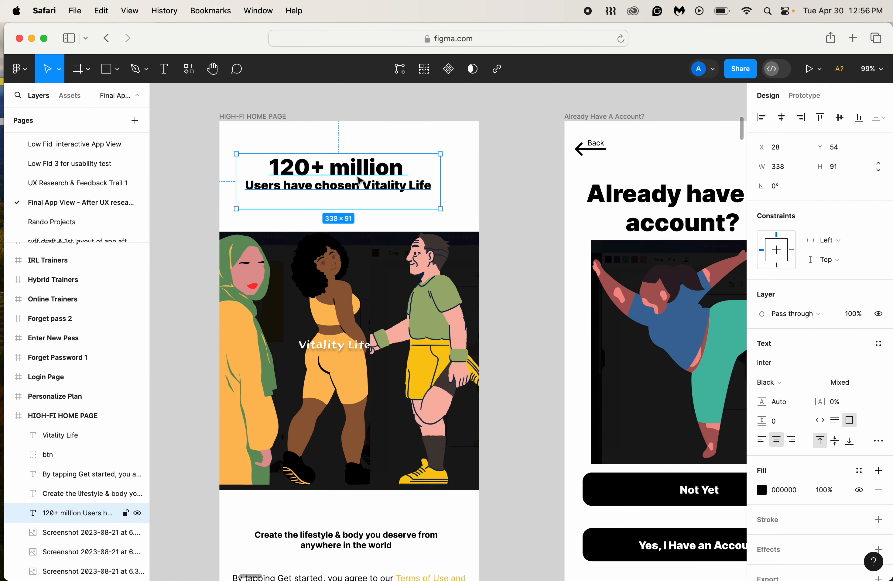
{"action": "left_click", "coordinate": [325, 114]}
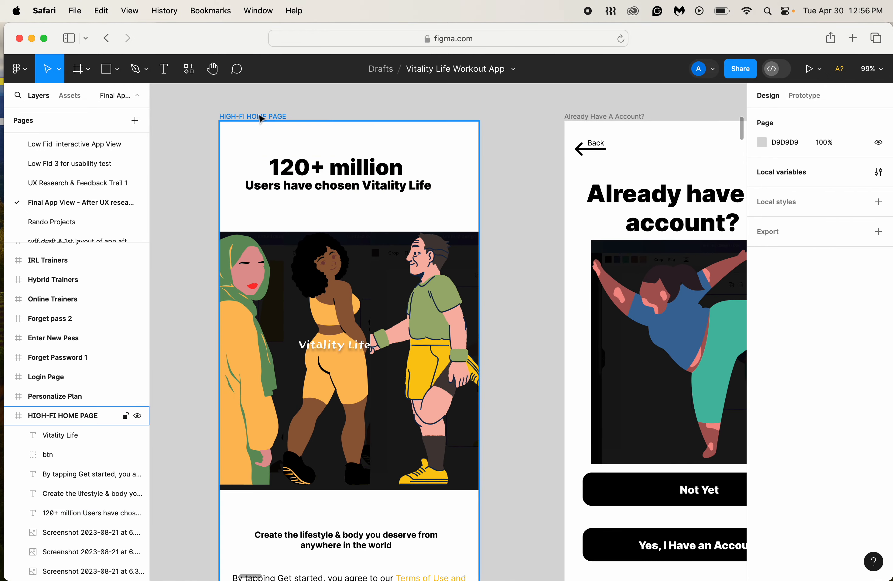
{"action": "left_click", "coordinate": [261, 117]}
{"action": "left_click", "coordinate": [327, 173]}
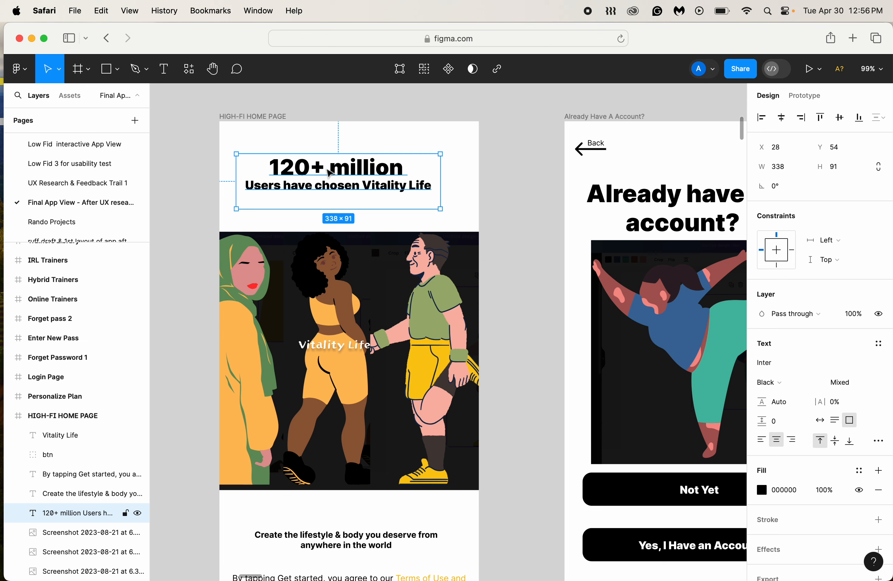
{"action": "left_click_drag", "start_coordinate": [330, 173], "coordinate": [334, 173]}
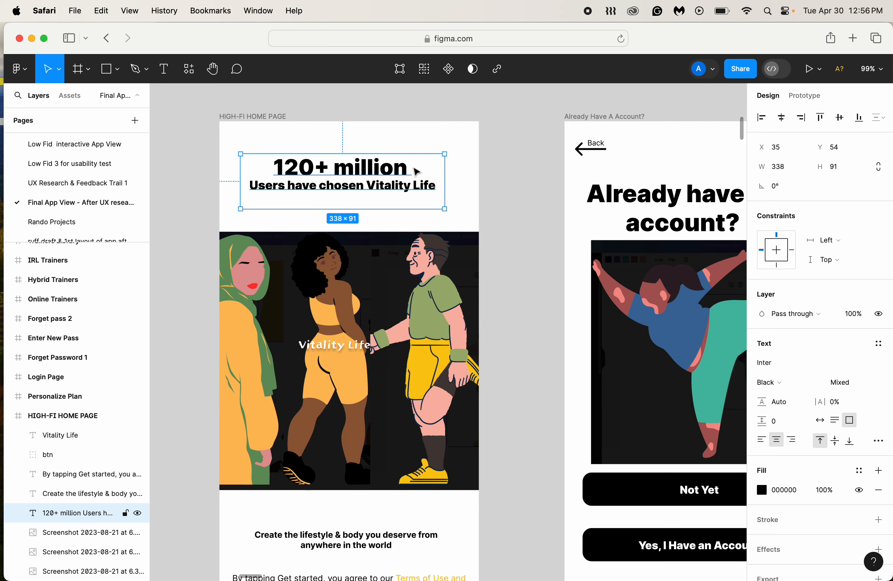
{"action": "left_click_drag", "start_coordinate": [446, 175], "coordinate": [478, 175]}
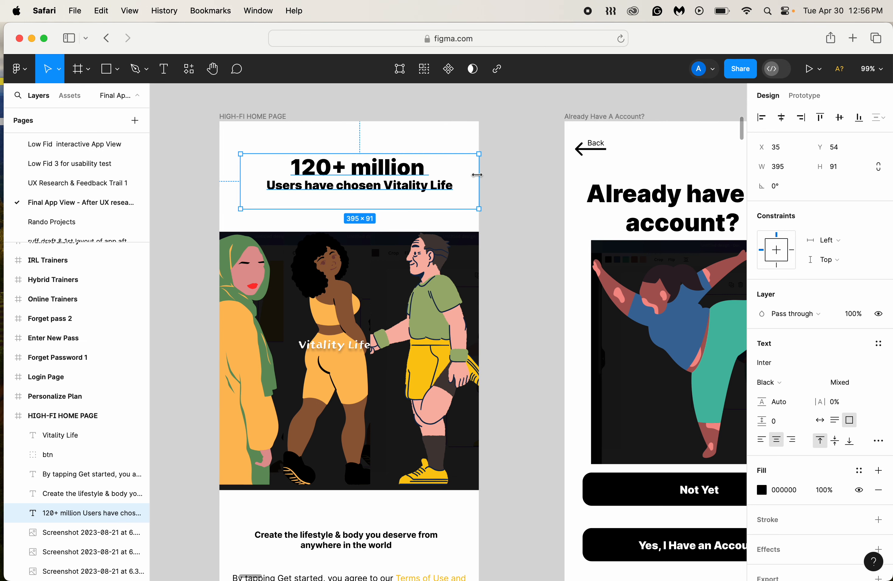
{"action": "left_click_drag", "start_coordinate": [240, 181], "coordinate": [221, 181]}
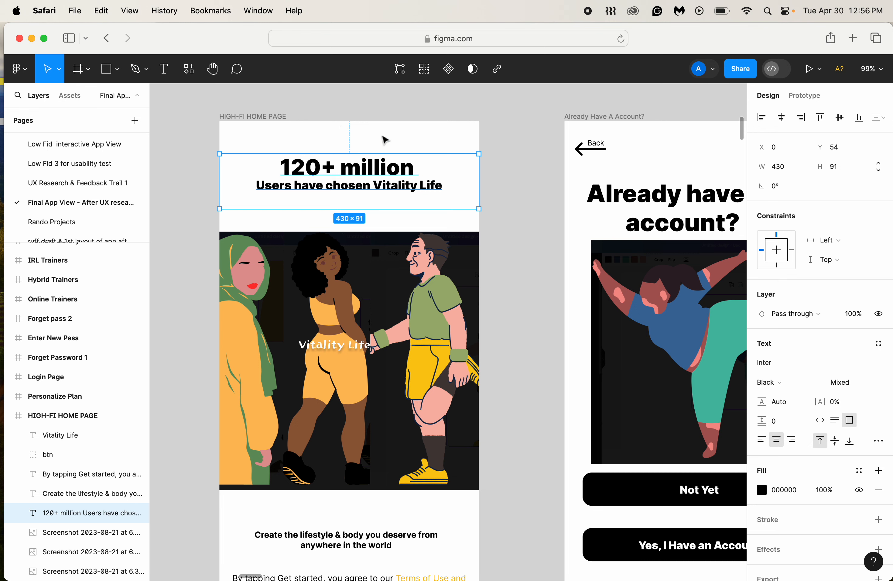
{"action": "left_click", "coordinate": [504, 245]}
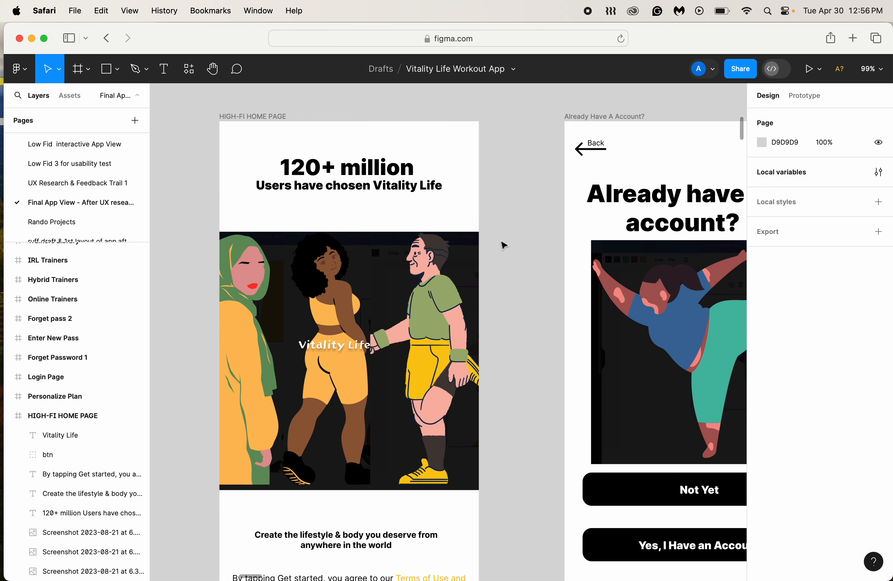
Step: Add a second drop shadow effect to the Vitality Life text over the home page illustration, keeping its Background blur
{"action": "scroll", "coordinate": [377, 203], "scroll_direction": "down", "scroll_amount": 5}
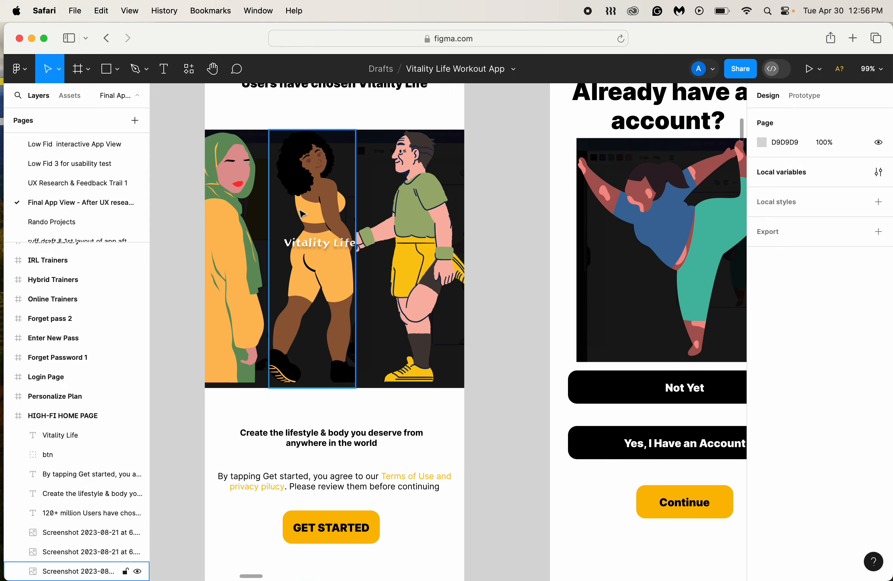
{"action": "scroll", "coordinate": [351, 237], "scroll_direction": "up", "scroll_amount": 3}
{"action": "scroll", "coordinate": [351, 237], "scroll_direction": "left", "scroll_amount": 2}
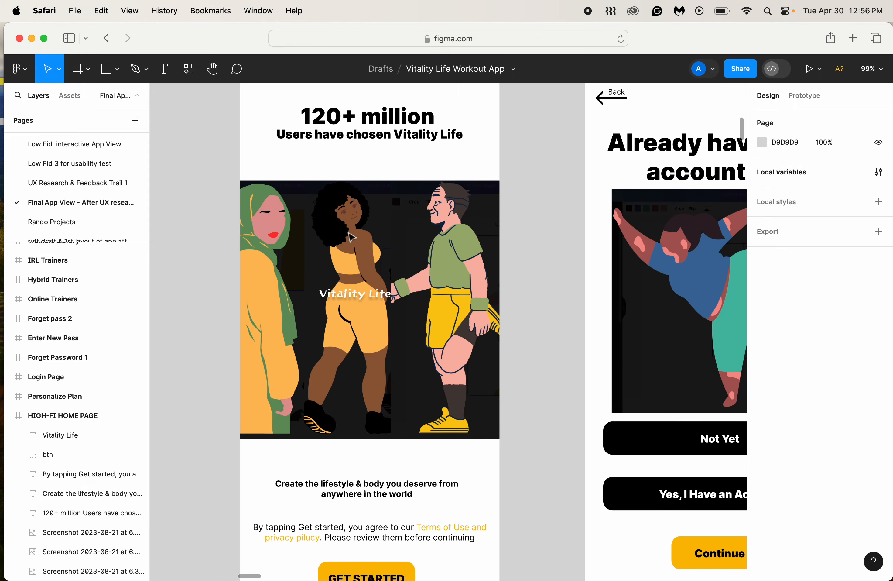
{"action": "left_click", "coordinate": [362, 295]}
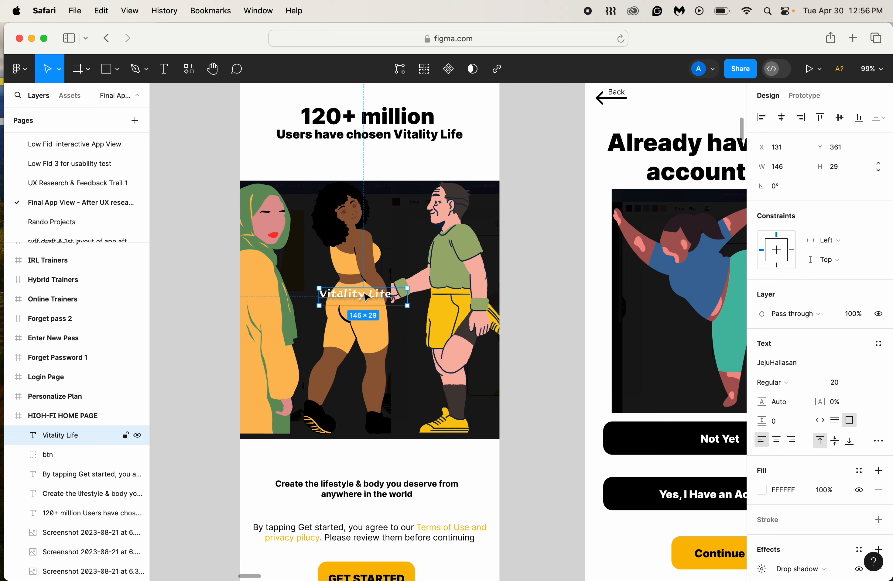
{"action": "scroll", "coordinate": [819, 449], "scroll_direction": "down", "scroll_amount": 3}
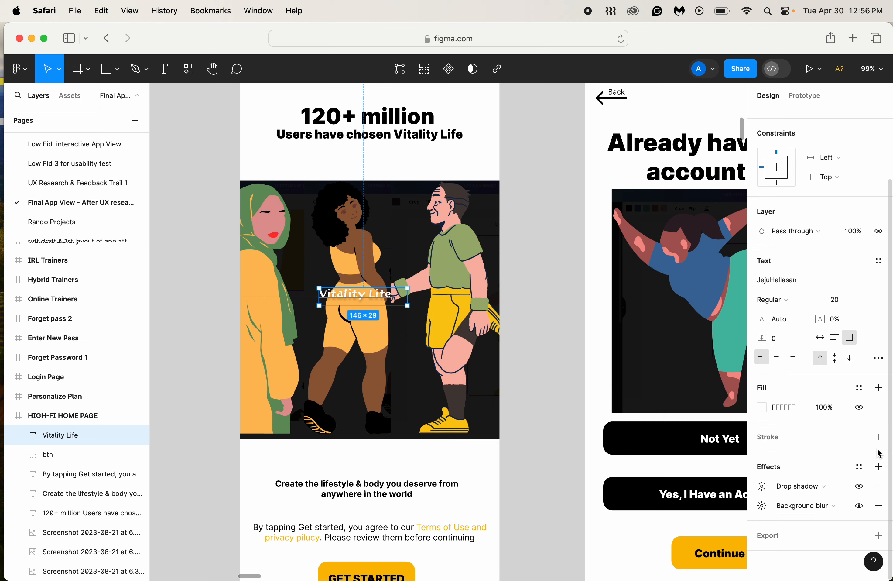
{"action": "left_click", "coordinate": [878, 389]}
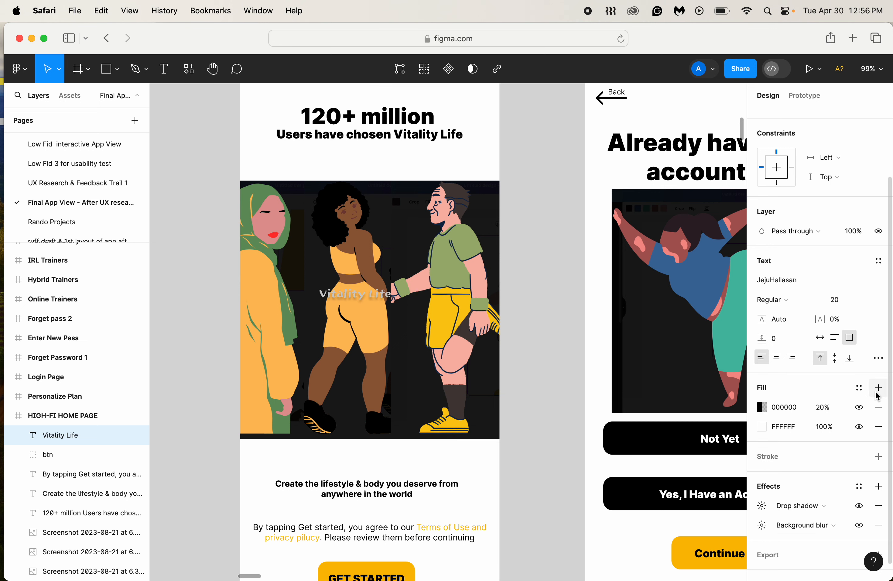
{"action": "left_click", "coordinate": [878, 409]}
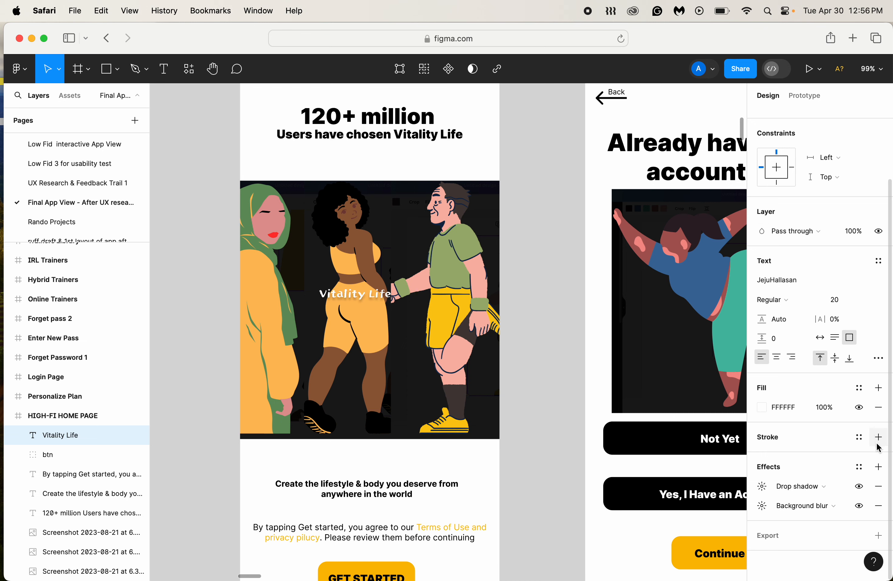
{"action": "left_click", "coordinate": [879, 468]}
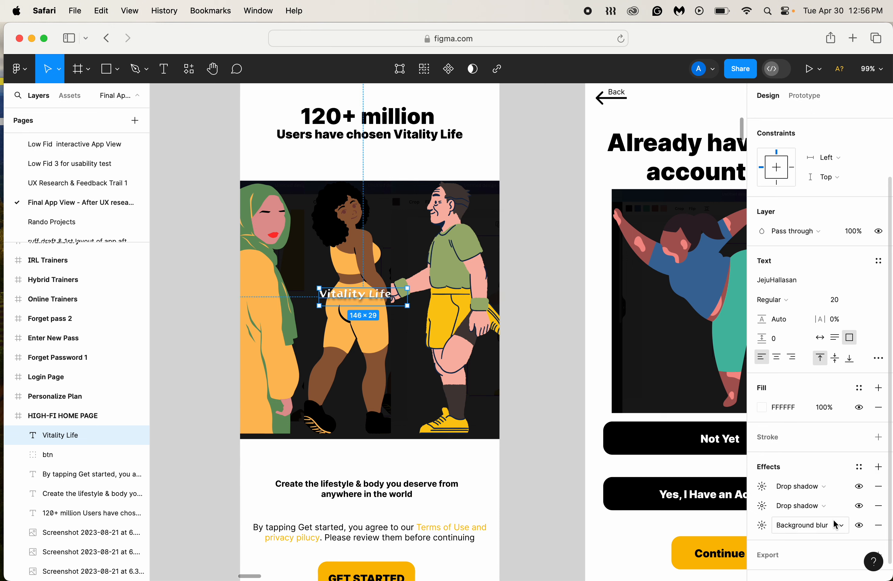
{"action": "left_click", "coordinate": [833, 530]}
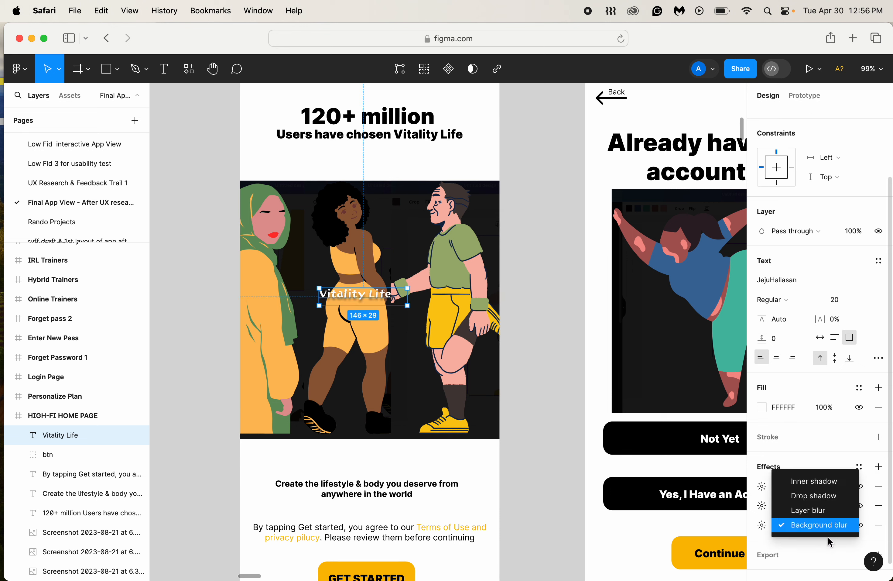
{"action": "left_click", "coordinate": [832, 528]}
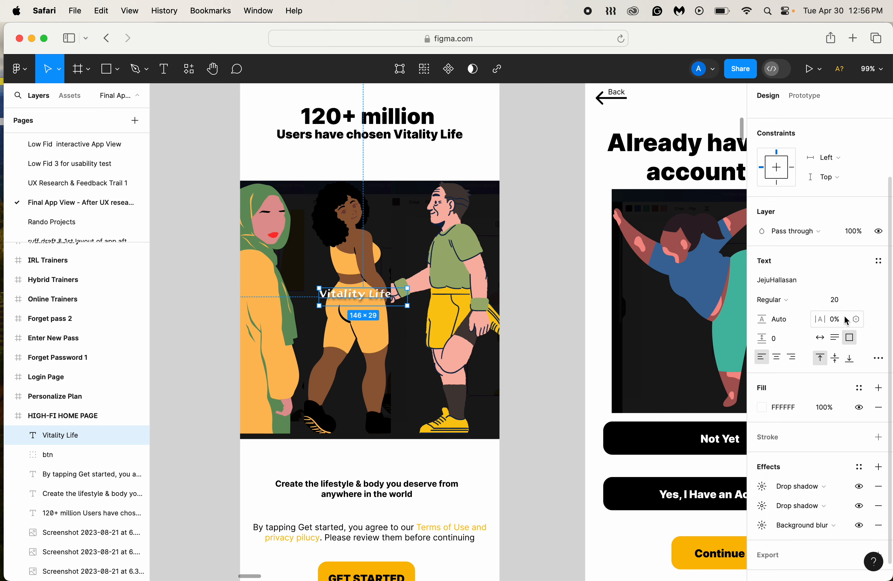
Step: Try font size 24 on the Vitality Life text, shift it slightly to the left, and undo both changes
{"action": "left_click", "coordinate": [868, 300]}
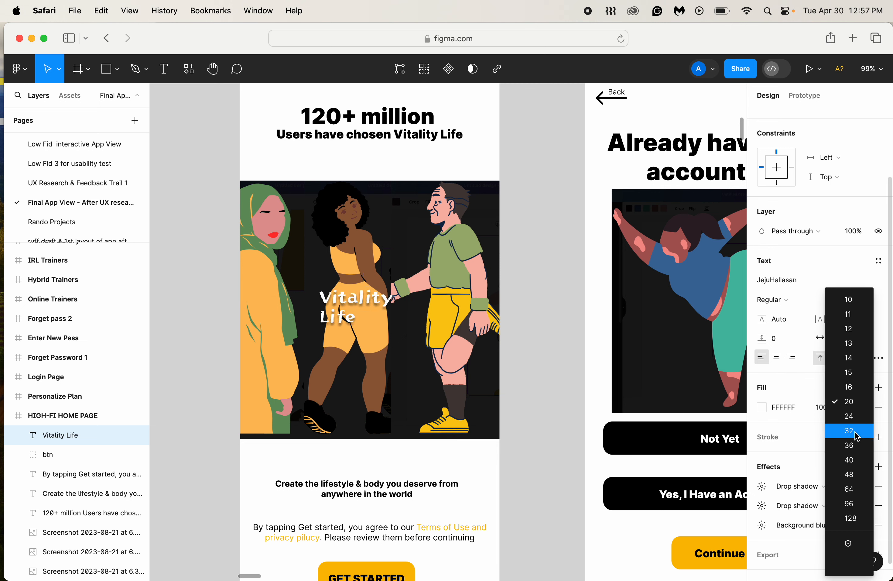
{"action": "left_click", "coordinate": [850, 417]}
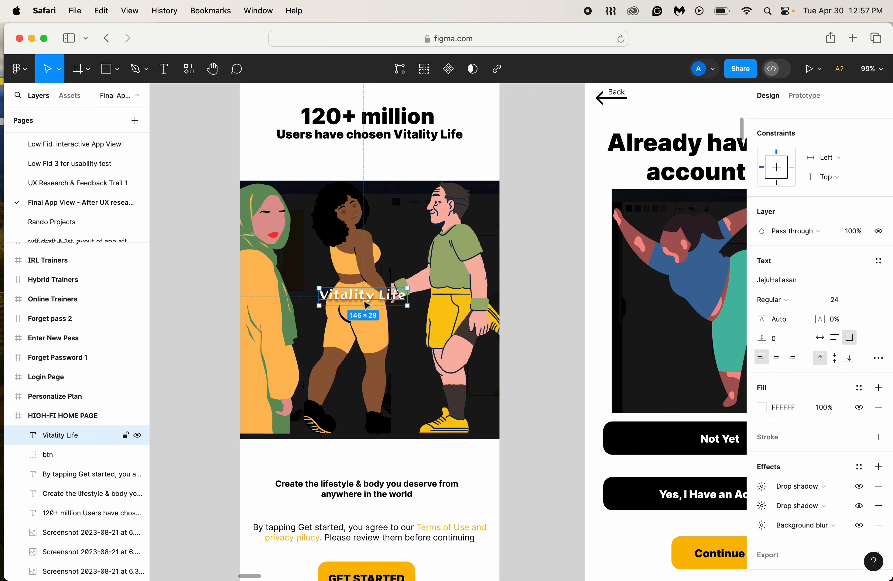
{"action": "left_click_drag", "start_coordinate": [366, 304], "coordinate": [358, 308]}
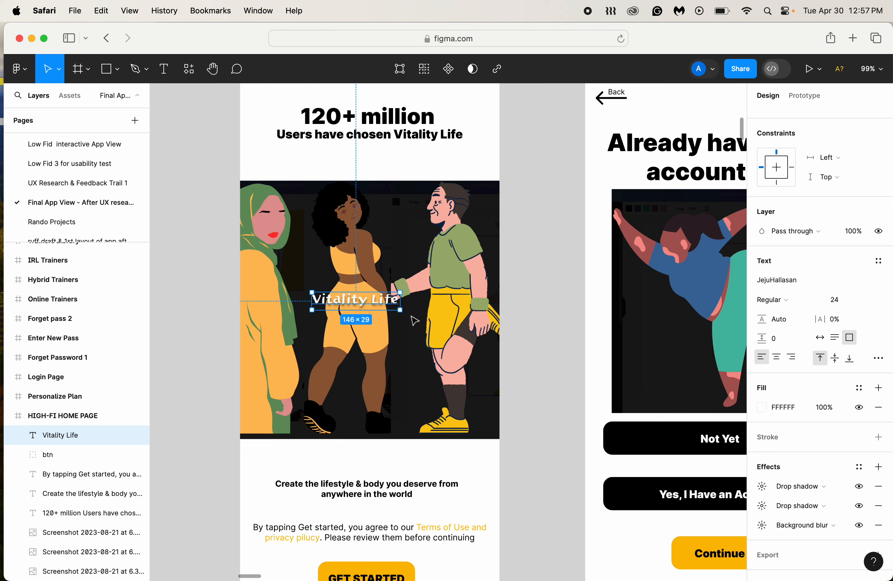
{"action": "key", "text": "super+z"}
{"action": "key", "text": "super+z"}
{"action": "left_click", "coordinate": [407, 326]}
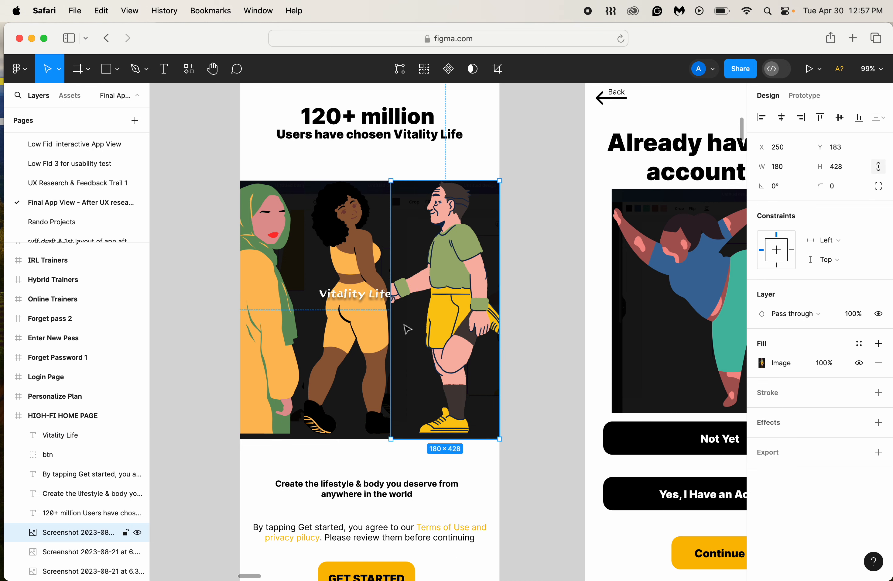
{"action": "left_click", "coordinate": [504, 265]}
{"action": "mouse_move", "coordinate": [371, 279]}
{"action": "left_mouse_down"}
{"action": "mouse_move", "coordinate": [379, 280]}
{"action": "mouse_move", "coordinate": [371, 280]}
{"action": "left_mouse_up"}
{"action": "left_click", "coordinate": [521, 279]}
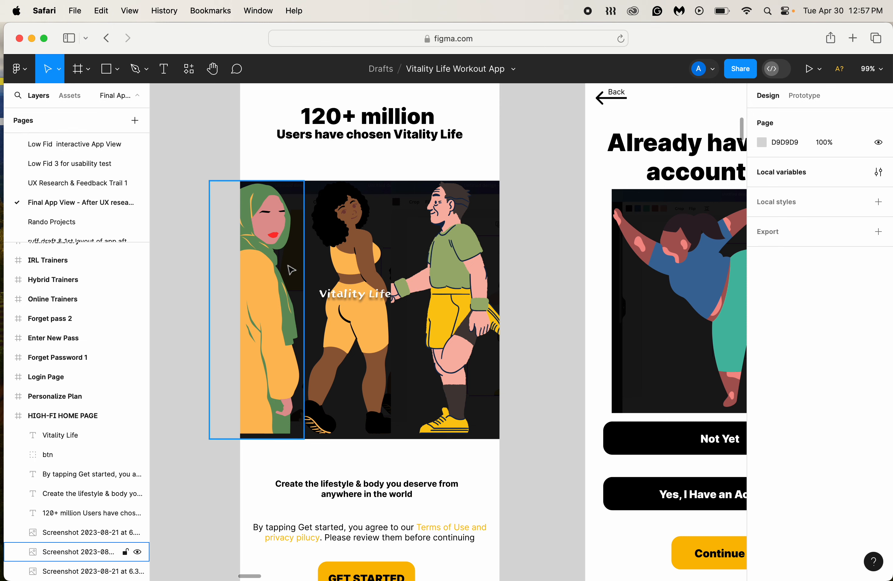
{"action": "left_click", "coordinate": [497, 310]}
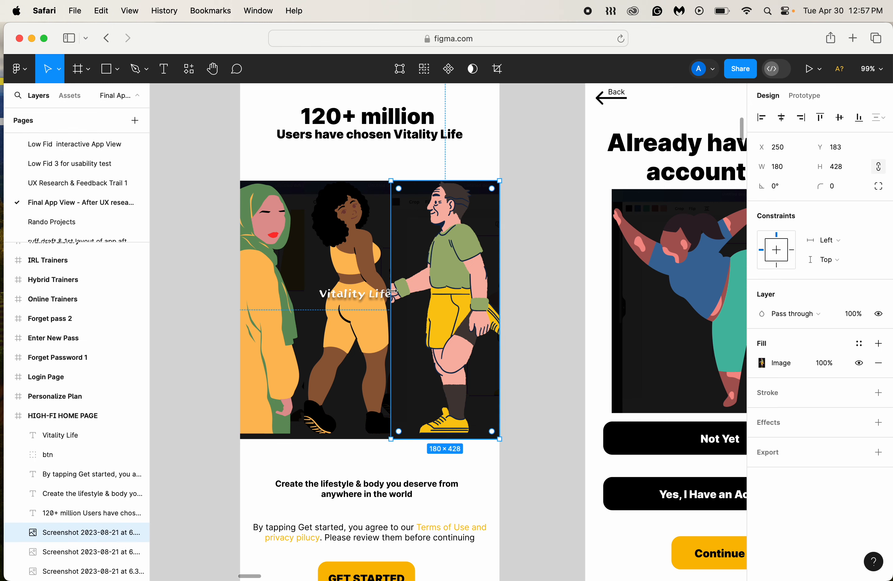
{"action": "left_click_drag", "start_coordinate": [394, 290], "coordinate": [392, 290]}
{"action": "left_click", "coordinate": [519, 286]}
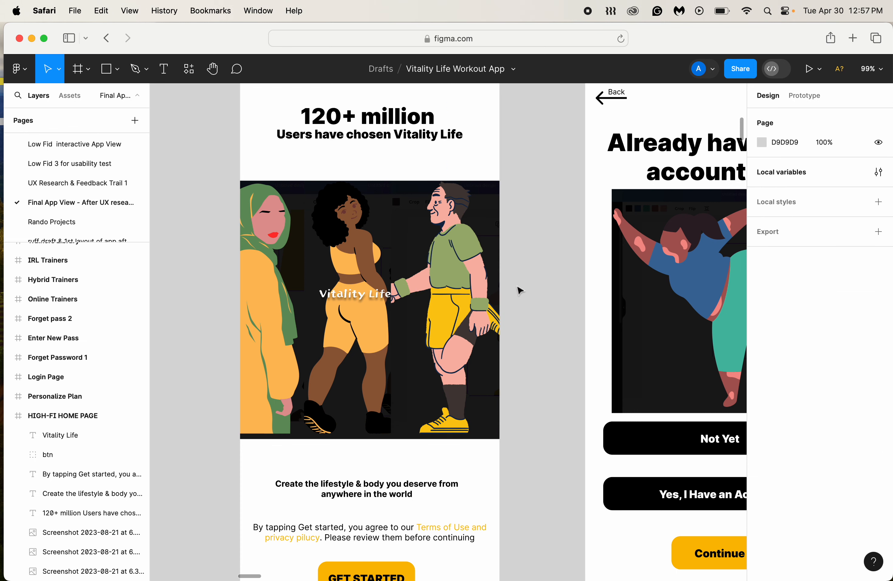
Step: Try widening the middle woman's image in the home page illustration to 183, and undo the resize
{"action": "scroll", "coordinate": [490, 317], "scroll_direction": "down", "scroll_amount": 3}
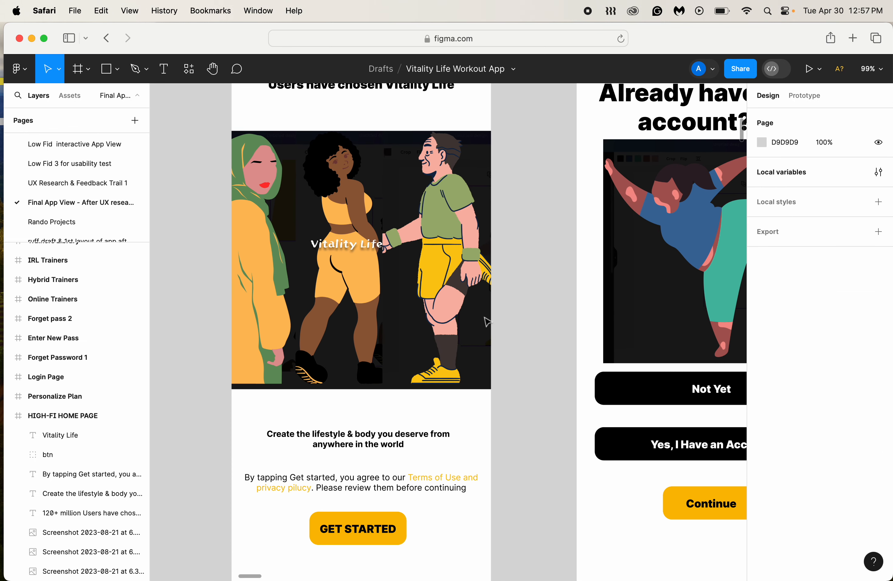
{"action": "scroll", "coordinate": [487, 322], "scroll_direction": "up", "scroll_amount": 1}
{"action": "left_click", "coordinate": [379, 315]}
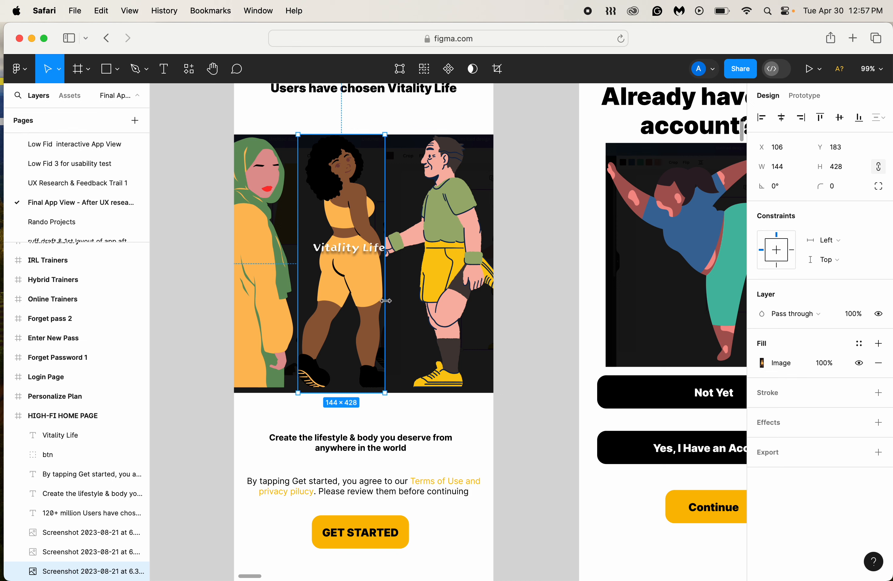
{"action": "left_click_drag", "start_coordinate": [385, 301], "coordinate": [405, 298]}
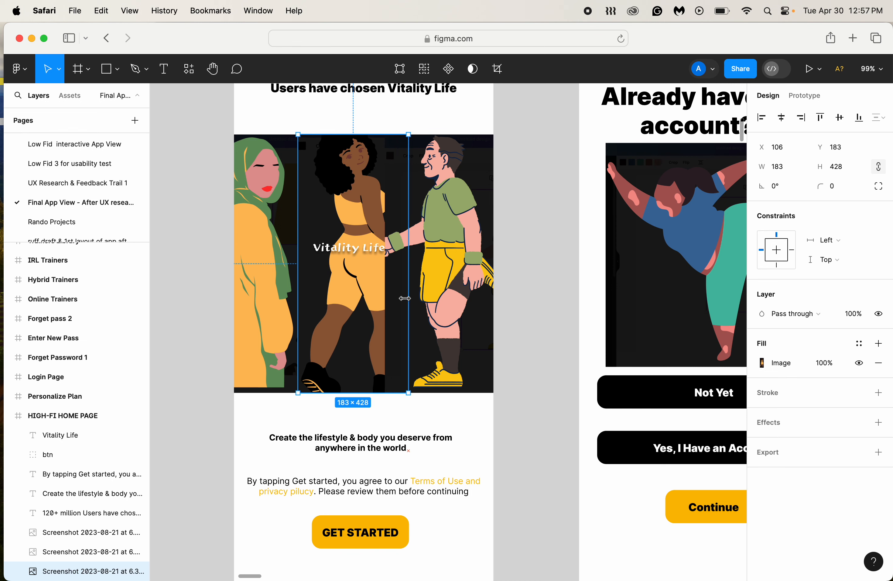
{"action": "key", "text": "super+z"}
Step: Open the image fill settings of the man's image in the home page illustration and set its scaling mode to Crop
{"action": "left_click", "coordinate": [421, 301]}
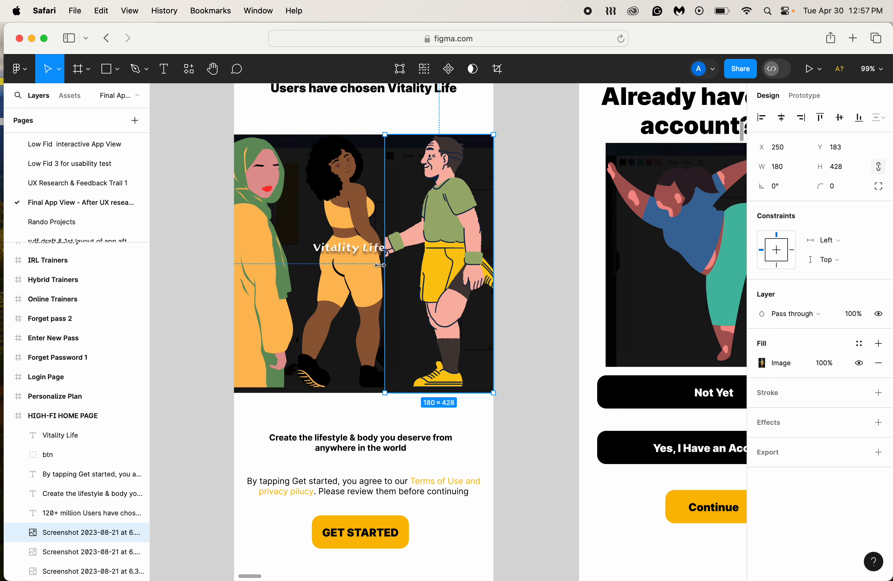
{"action": "double_click", "coordinate": [415, 269]}
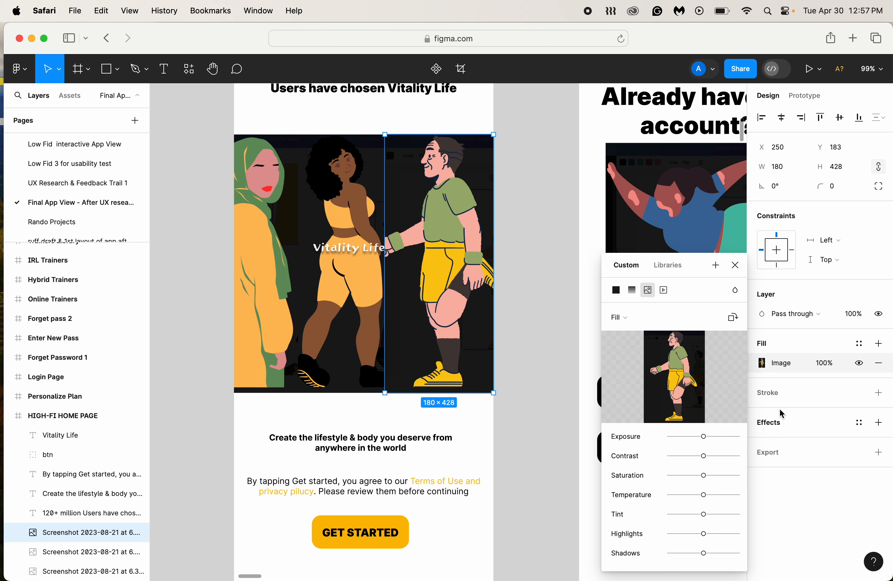
{"action": "mouse_move", "coordinate": [704, 384]}
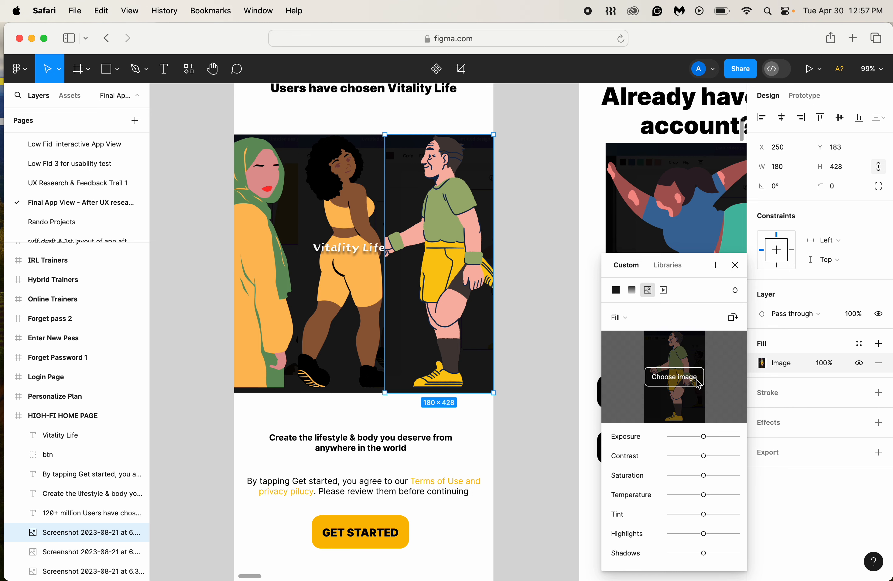
{"action": "left_click", "coordinate": [626, 335]}
{"action": "left_click", "coordinate": [610, 417]}
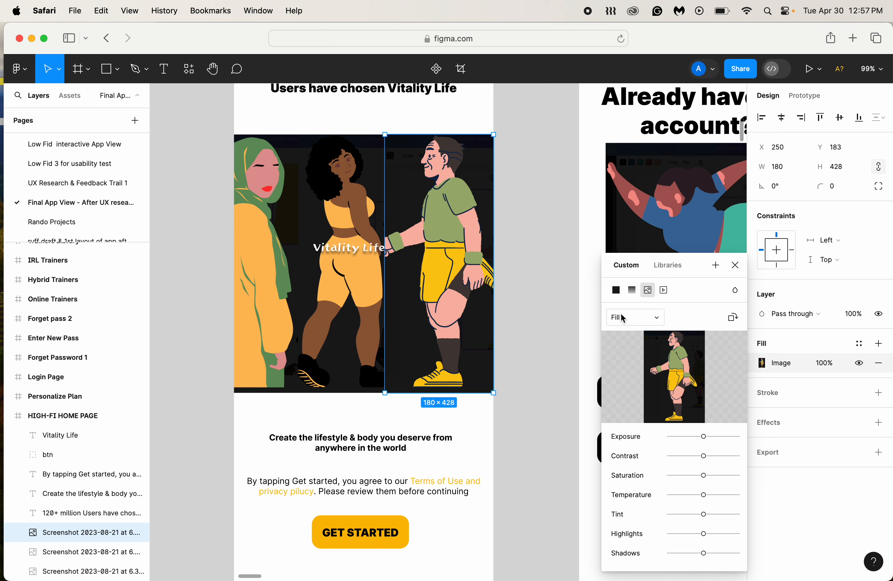
{"action": "left_click", "coordinate": [637, 322]}
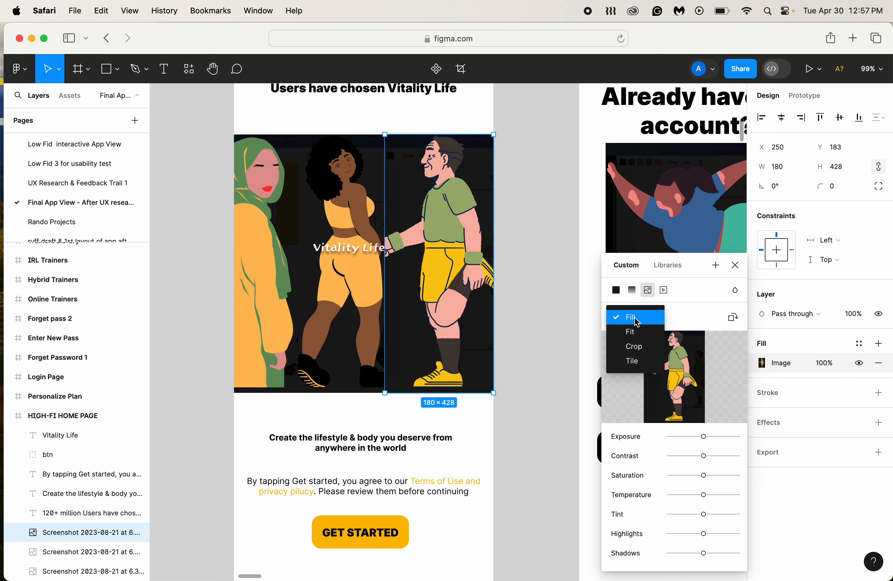
{"action": "left_click", "coordinate": [638, 351]}
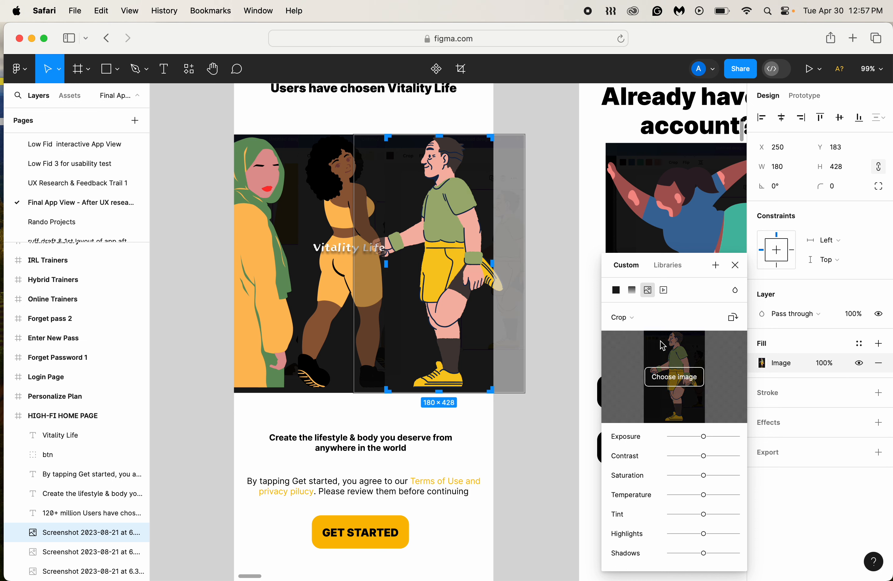
{"action": "left_click", "coordinate": [626, 319]}
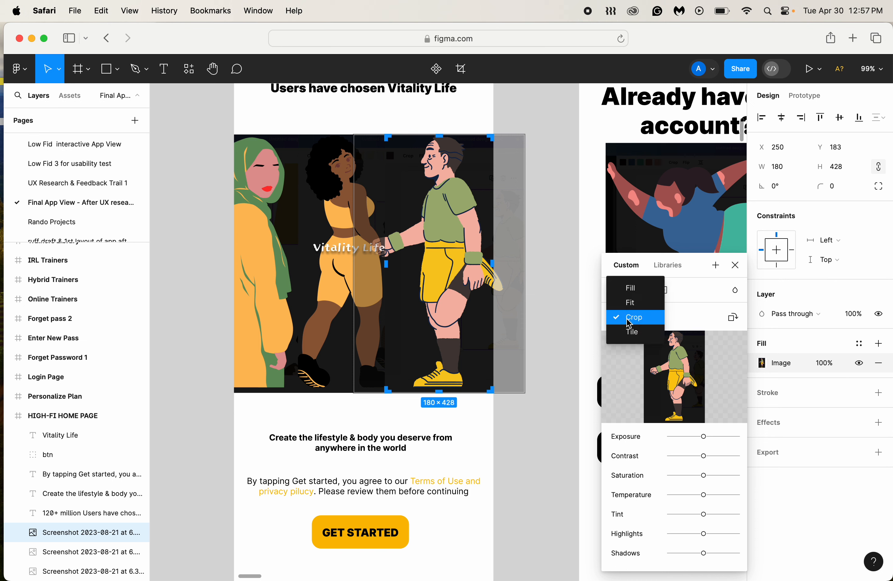
{"action": "left_click", "coordinate": [628, 317]}
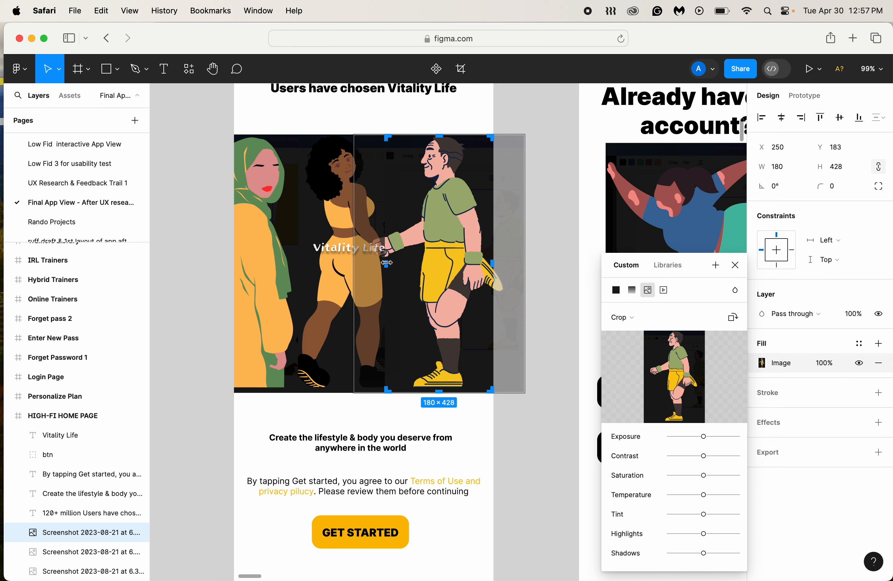
Step: Crop the man's image from its left edge to width 169, and stretch that edge back to X 250 and width 180
{"action": "left_click_drag", "start_coordinate": [387, 263], "coordinate": [392, 263]}
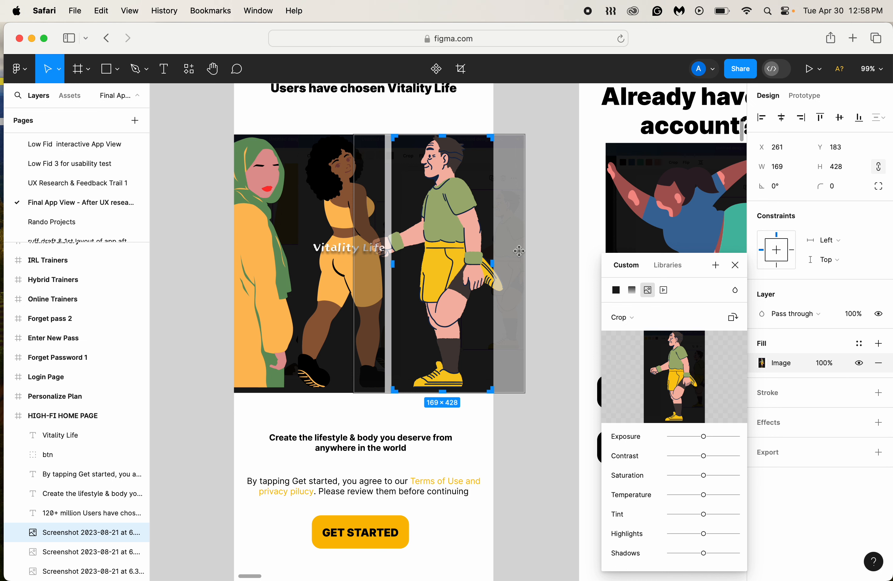
{"action": "key", "text": "Return"}
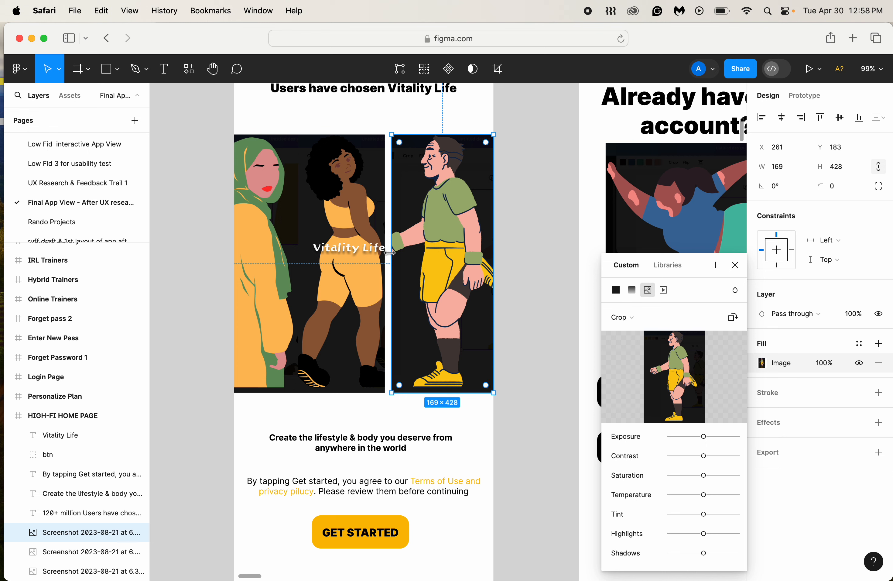
{"action": "left_click_drag", "start_coordinate": [392, 252], "coordinate": [385, 252]}
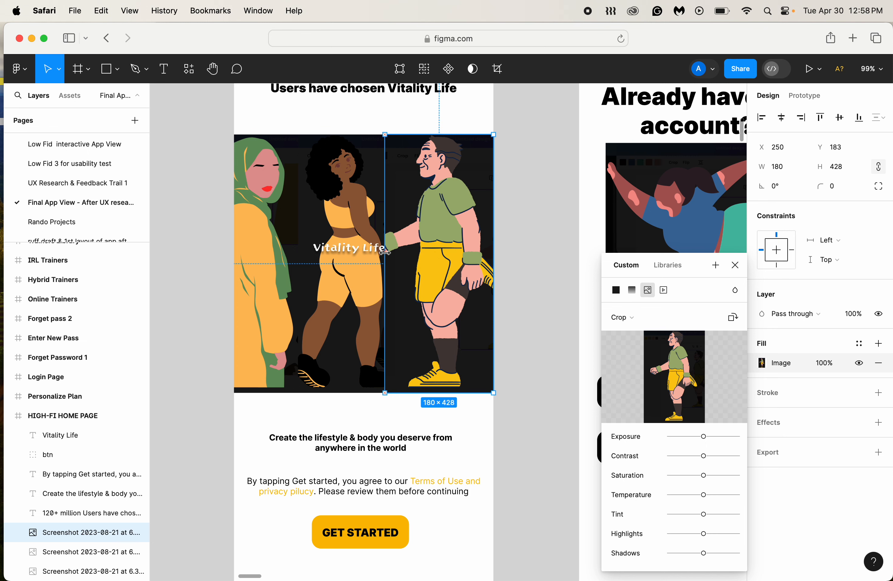
{"action": "left_click", "coordinate": [512, 257]}
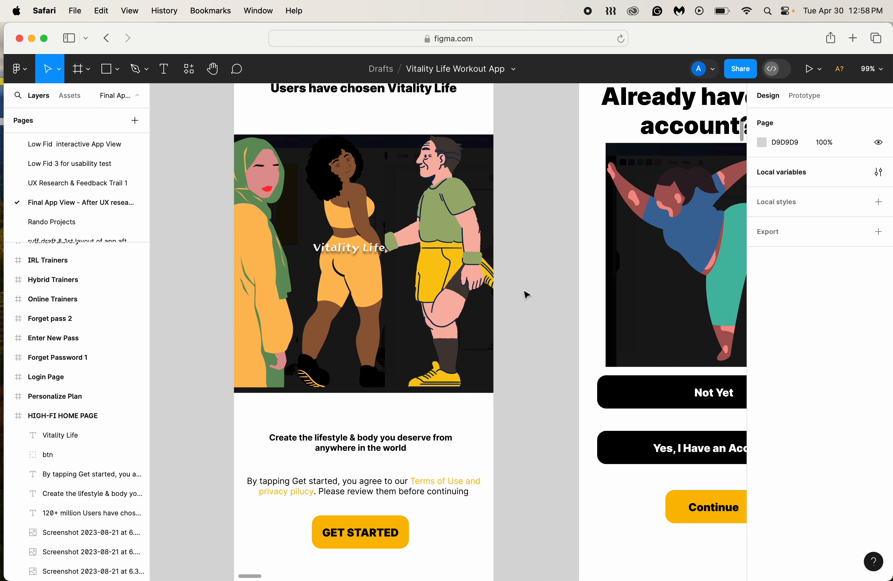
Step: Stretch the "Create the lifestyle & body" and "By tapping Get started" text boxes together across the home page frame, to width 430
{"action": "scroll", "coordinate": [518, 294], "scroll_direction": "down", "scroll_amount": 4}
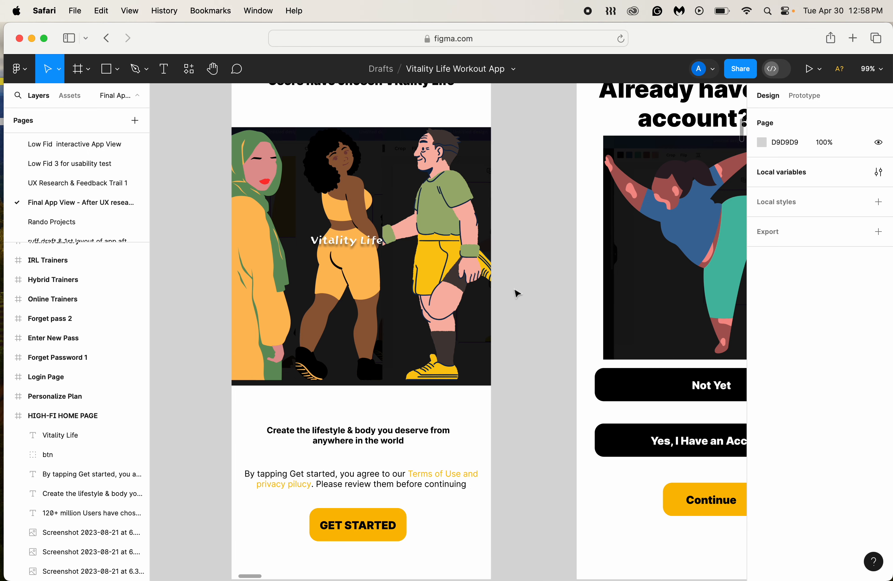
{"action": "scroll", "coordinate": [517, 292], "scroll_direction": "up", "scroll_amount": 1}
{"action": "left_click", "coordinate": [394, 376]}
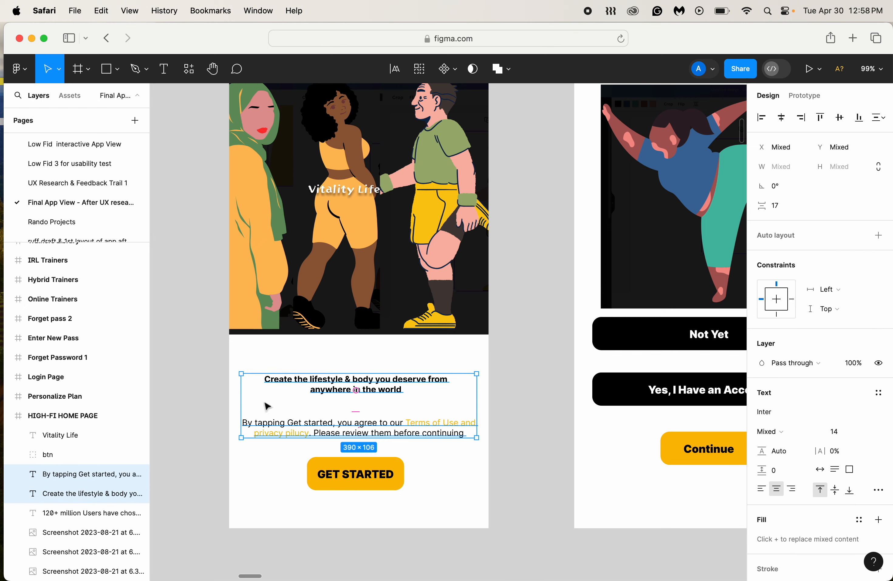
{"action": "left_click_drag", "start_coordinate": [242, 403], "coordinate": [230, 403]}
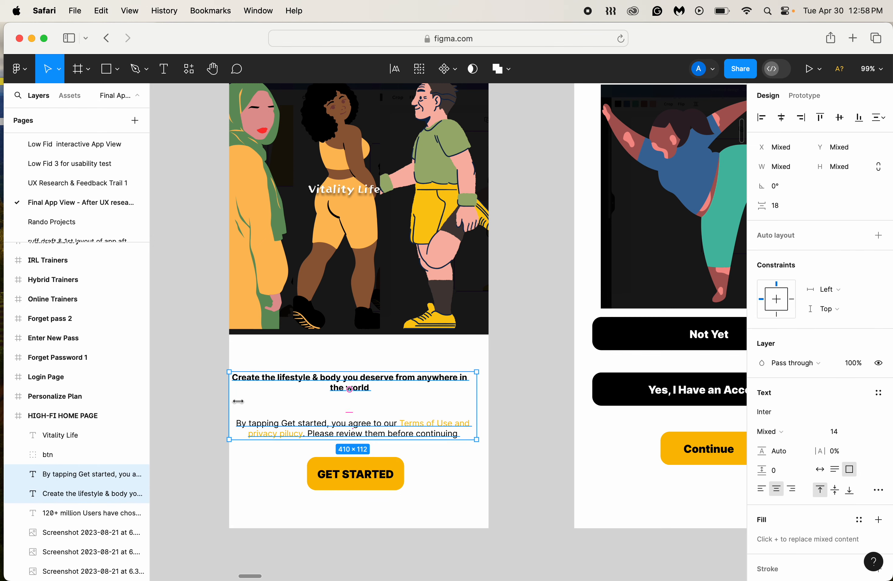
{"action": "left_click_drag", "start_coordinate": [477, 418], "coordinate": [489, 416]}
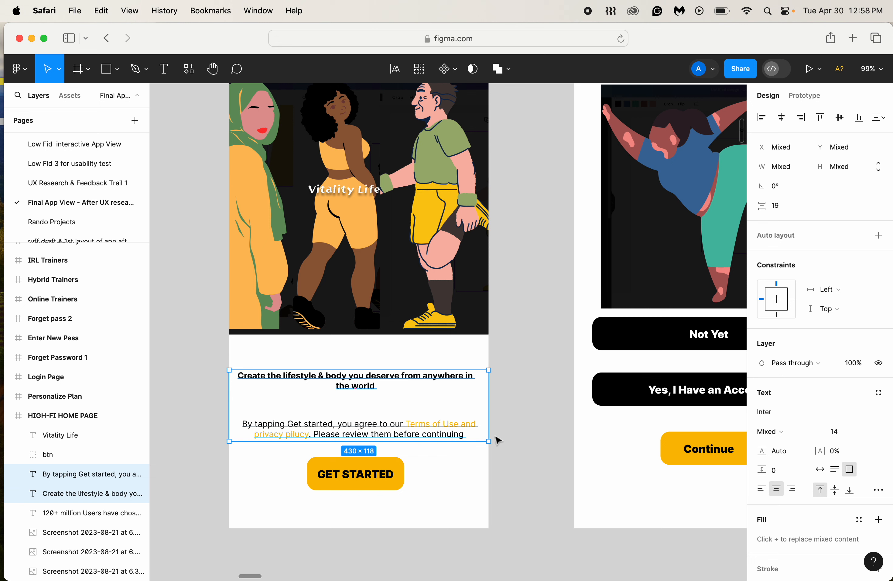
Step: Replace "in" with "around" in the "Create the lifestyle & body you deserve" text on the home page
{"action": "left_click", "coordinate": [403, 464], "text": "shift"}
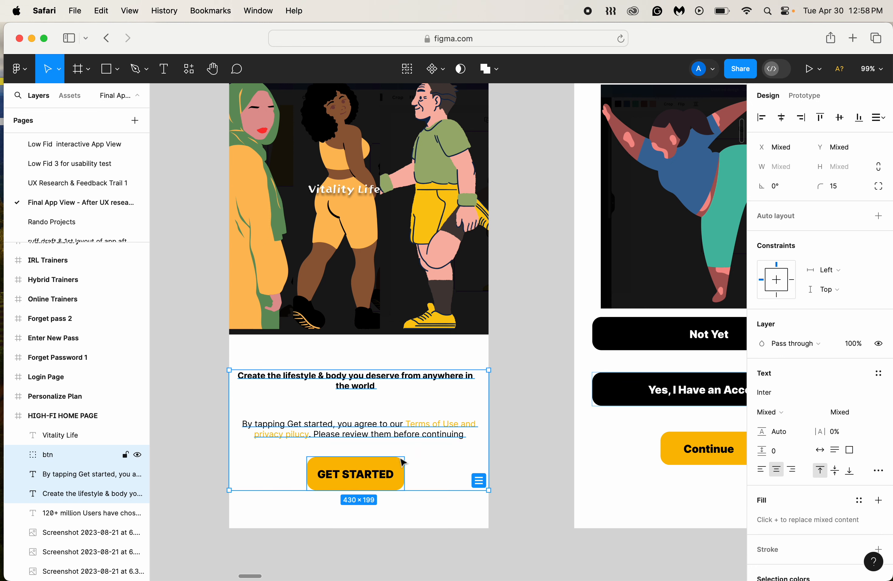
{"action": "left_click", "coordinate": [525, 413]}
{"action": "left_click", "coordinate": [409, 388]}
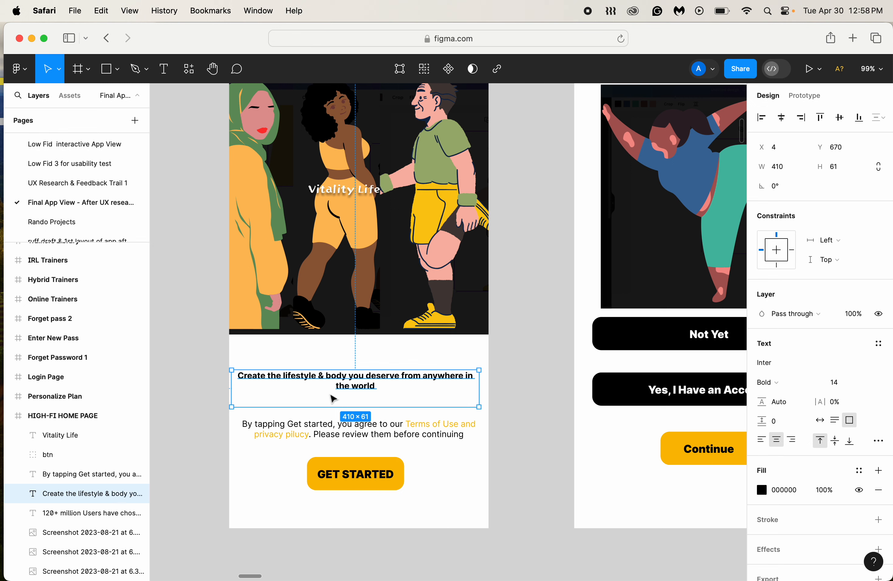
{"action": "double_click", "coordinate": [471, 375]}
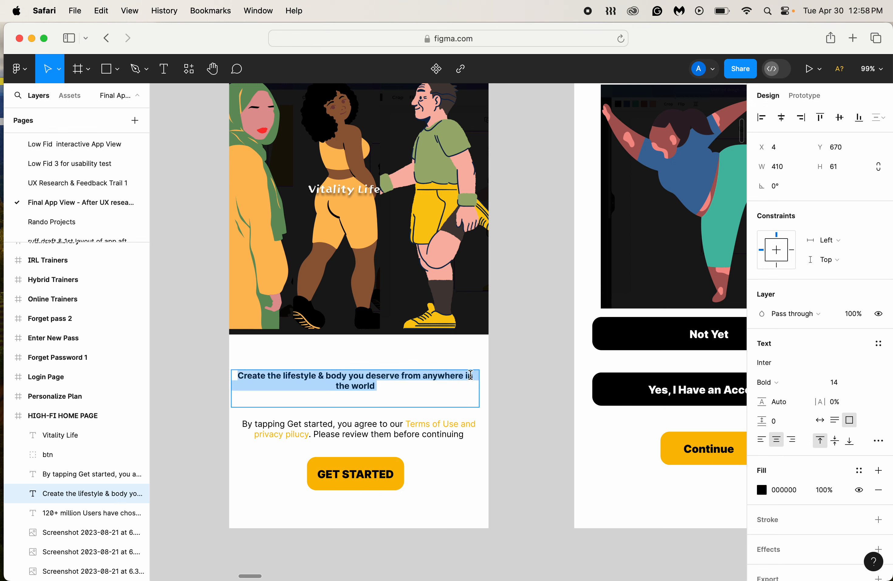
{"action": "left_click", "coordinate": [470, 376]}
{"action": "left_click_drag", "start_coordinate": [479, 377], "coordinate": [467, 376]}
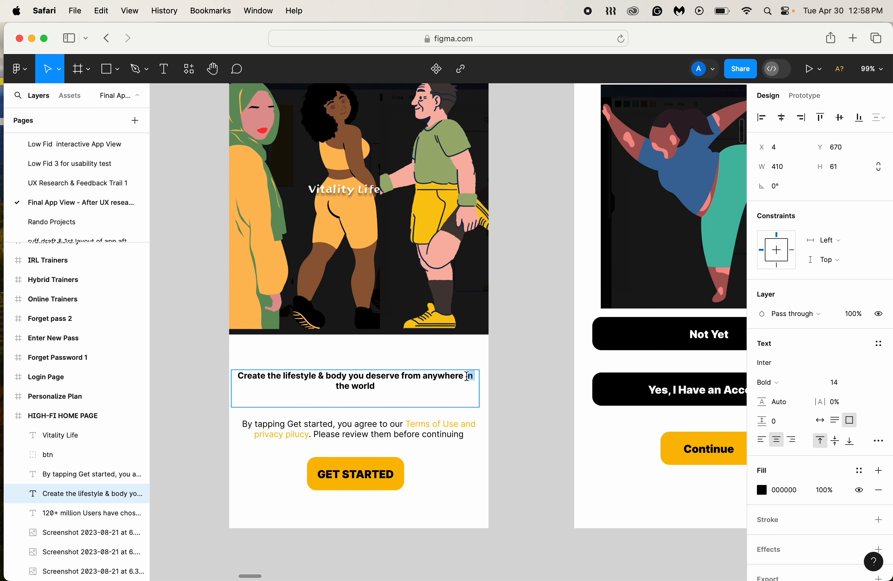
{"action": "type", "text": "iaround"}
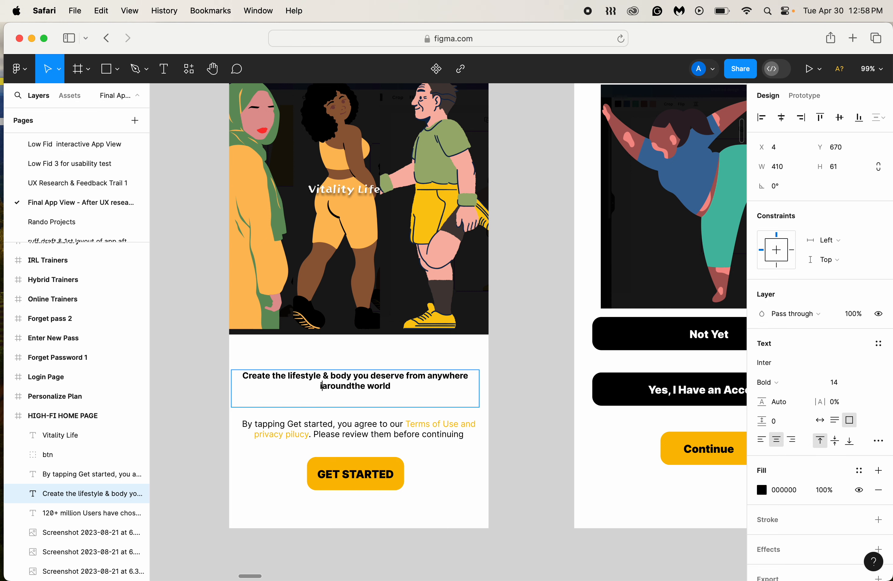
{"action": "key", "text": "BackSpace"}
Step: Break the home page tagline after "deserve" and capitalize the second line as "From anywhere around the world"
{"action": "key", "text": "Return"}
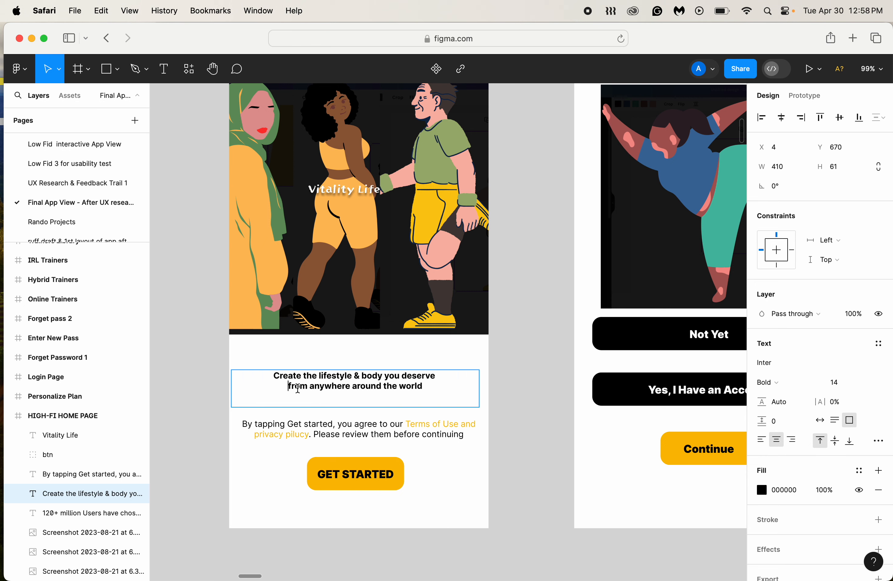
{"action": "key", "text": "BackSpace"}
{"action": "type", "text": "F"}
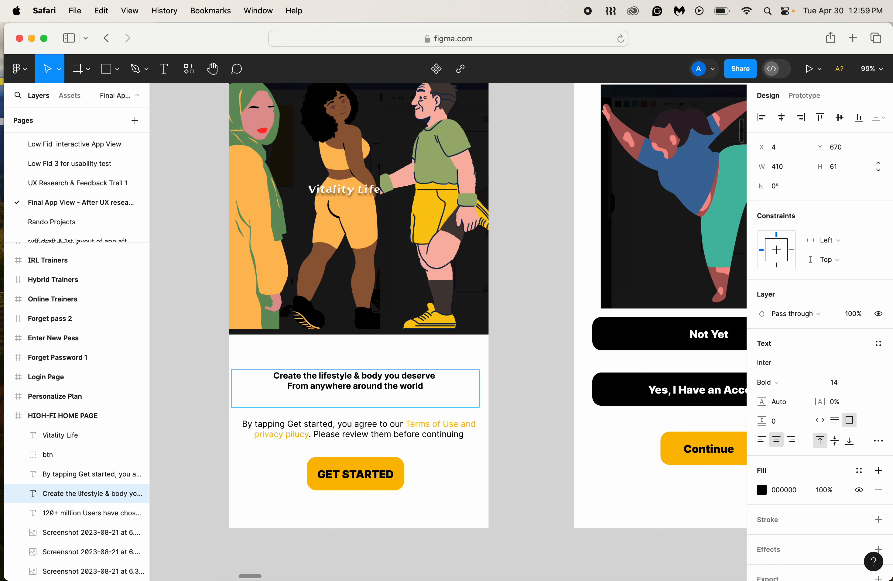
{"action": "key", "text": "BackSpace"}
{"action": "key", "text": "Return"}
Step: Correct the misspelled "pilucy" to "policy" in the "By tapping Get started" text on the home page
{"action": "left_click", "coordinate": [406, 427]}
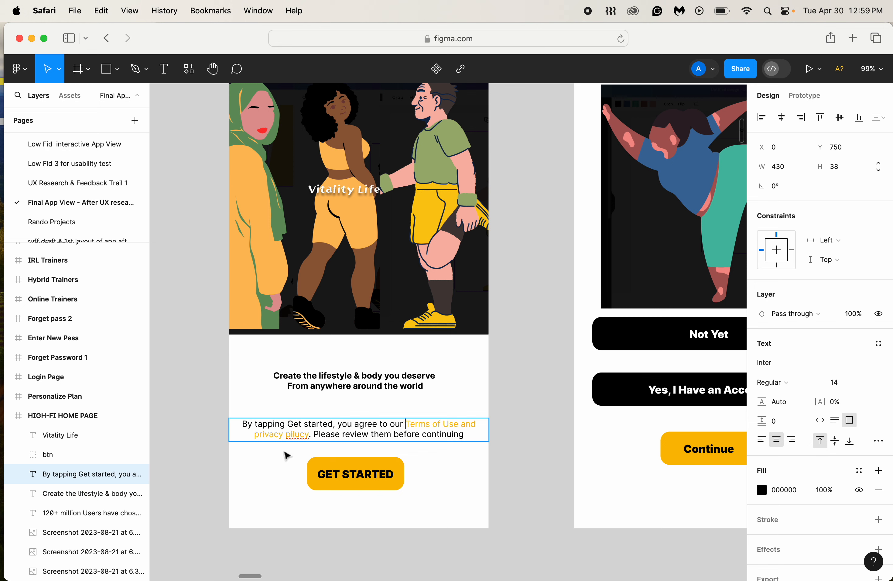
{"action": "left_click", "coordinate": [293, 436]}
{"action": "key", "text": "BackSpace"}
{"action": "type", "text": "O"}
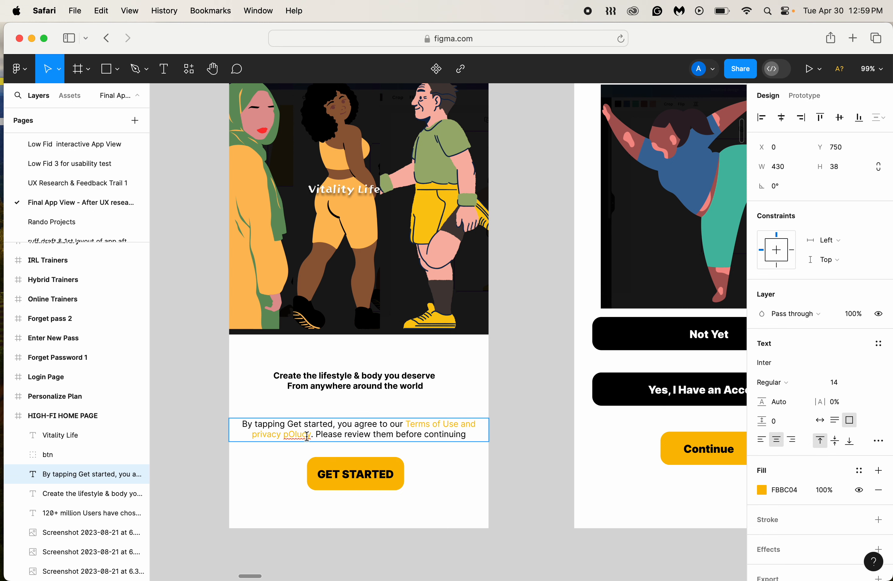
{"action": "key", "text": "BackSpace"}
{"action": "type", "text": "o"}
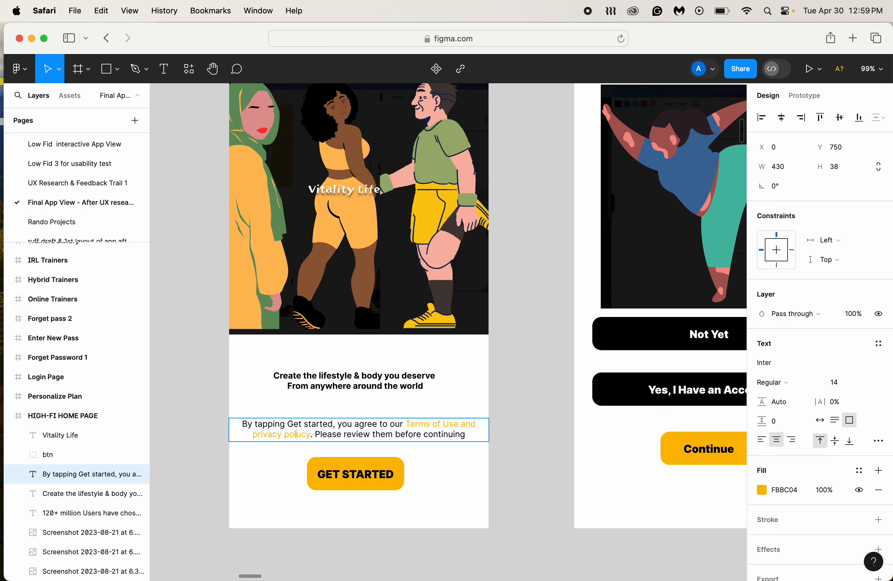
{"action": "key", "text": "BackSpace"}
{"action": "type", "text": "i"}
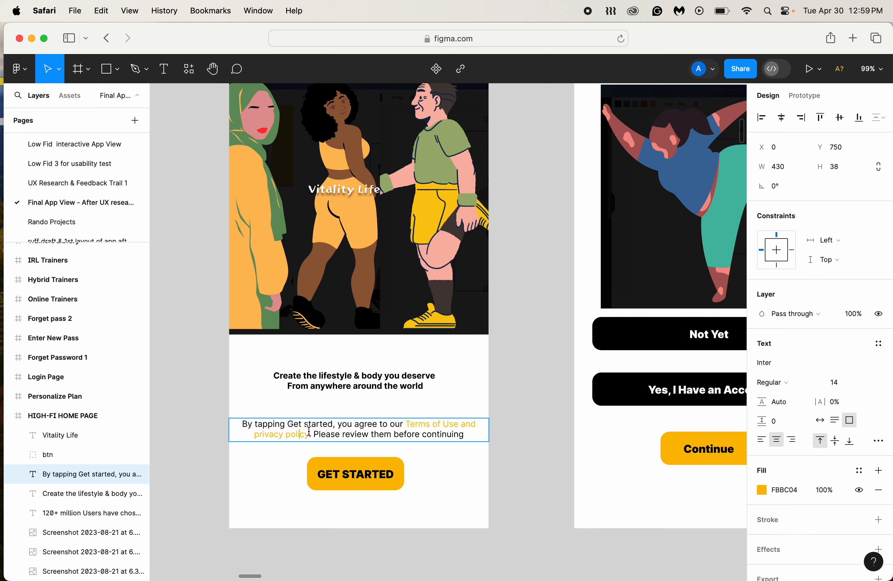
{"action": "left_click", "coordinate": [361, 433]}
{"action": "key", "text": "Escape"}
{"action": "left_click", "coordinate": [491, 442]}
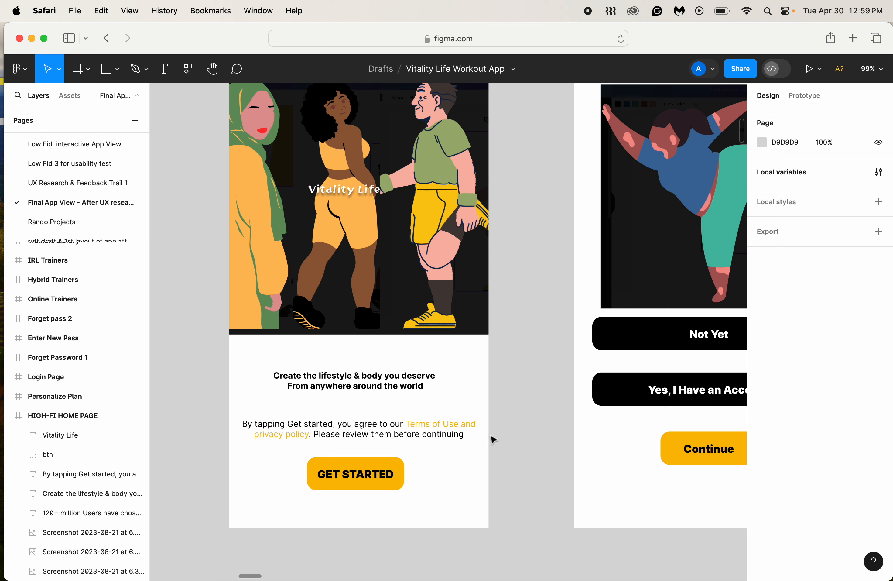
Step: Italicize the sentence "Please review them before continuing" in the home page terms text
{"action": "double_click", "coordinate": [467, 438]}
{"action": "left_click_drag", "start_coordinate": [467, 435], "coordinate": [316, 437]}
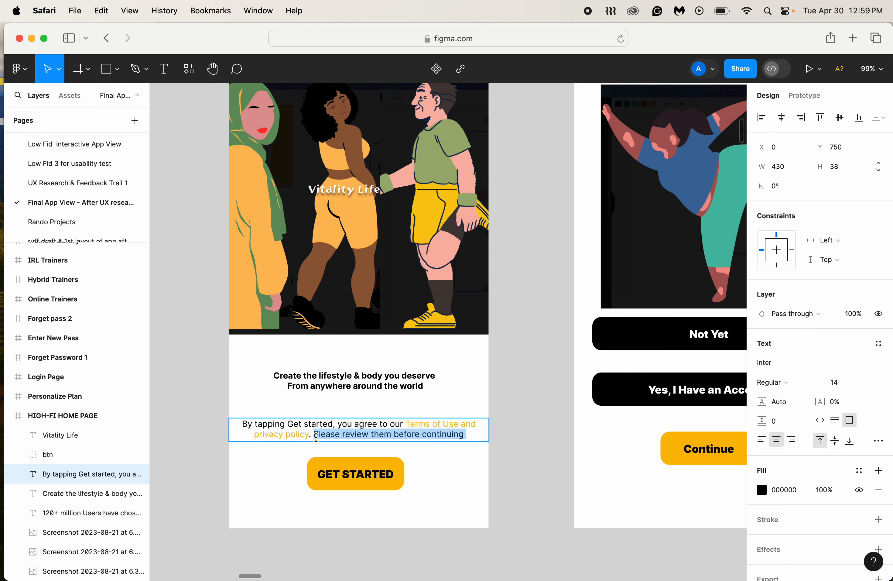
{"action": "key", "text": "super+i"}
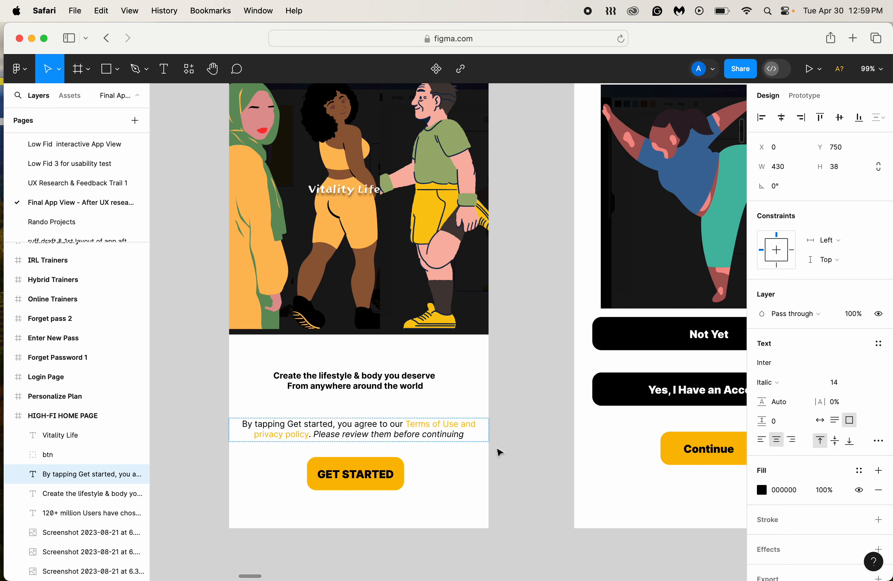
{"action": "key", "text": "Escape"}
{"action": "left_click", "coordinate": [513, 447]}
Step: Stretch the "Already have an account?" heading's text box across its frame, to X 0, Y 76 and width 430
{"action": "scroll", "coordinate": [477, 467], "scroll_direction": "down", "scroll_amount": 2}
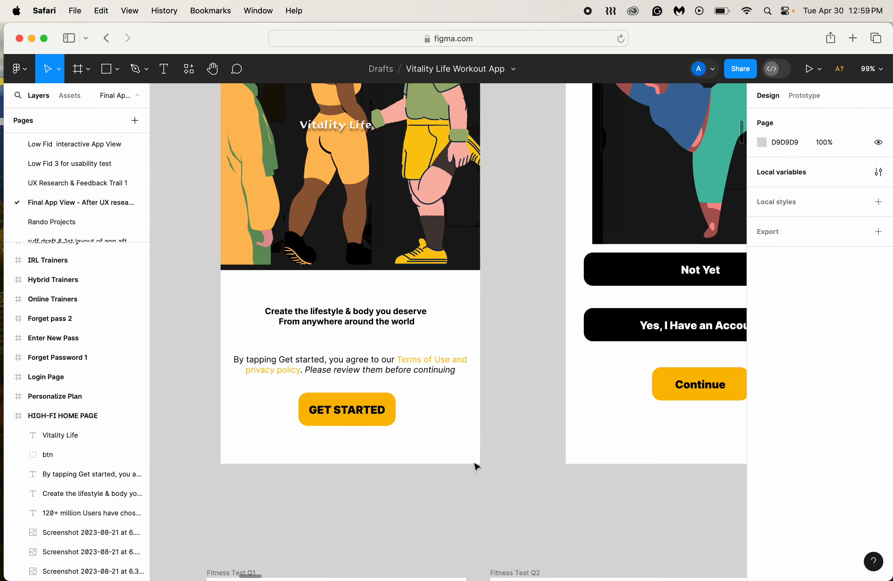
{"action": "scroll", "coordinate": [448, 501], "scroll_direction": "down", "scroll_amount": 5, "text": "ctrl"}
{"action": "scroll", "coordinate": [449, 502], "scroll_direction": "up", "scroll_amount": 3, "text": "ctrl"}
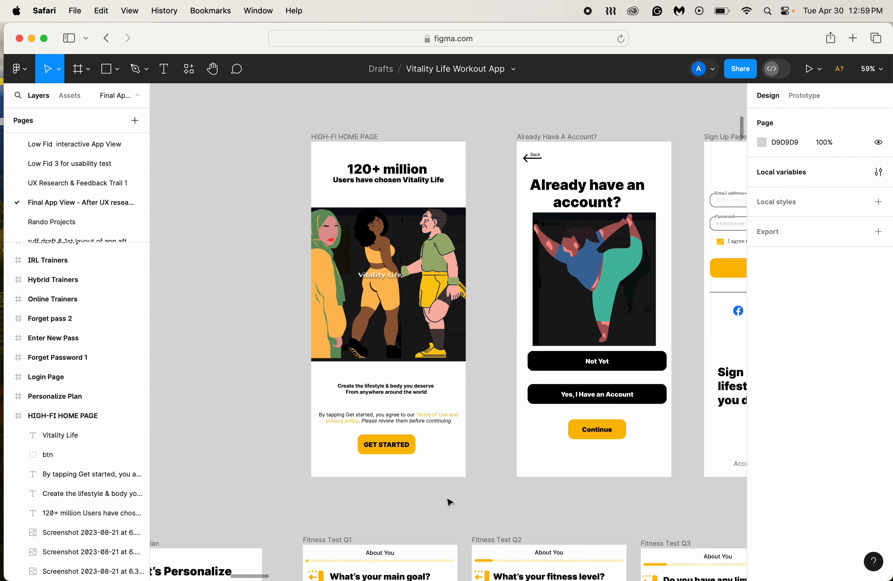
{"action": "scroll", "coordinate": [448, 502], "scroll_direction": "right", "scroll_amount": 6}
{"action": "scroll", "coordinate": [448, 502], "scroll_direction": "up", "scroll_amount": 3}
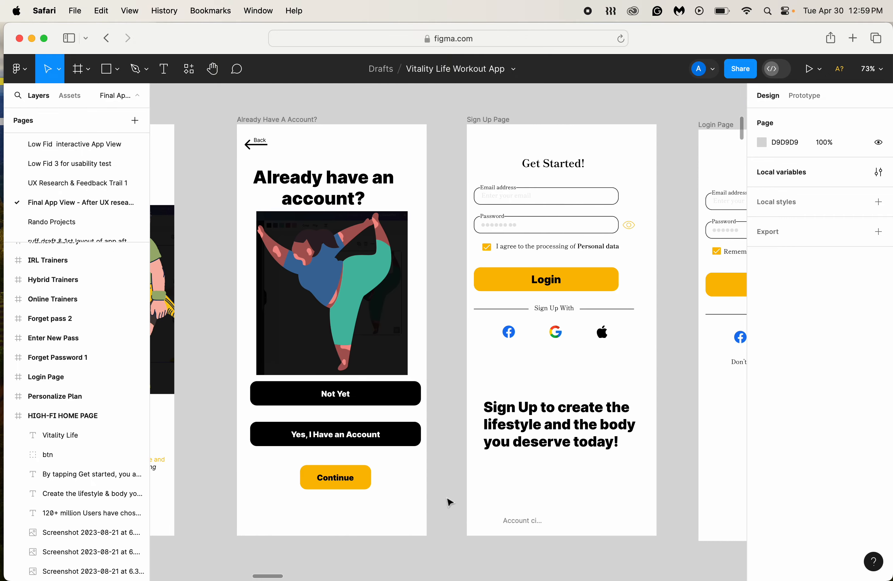
{"action": "scroll", "coordinate": [449, 502], "scroll_direction": "left", "scroll_amount": 2}
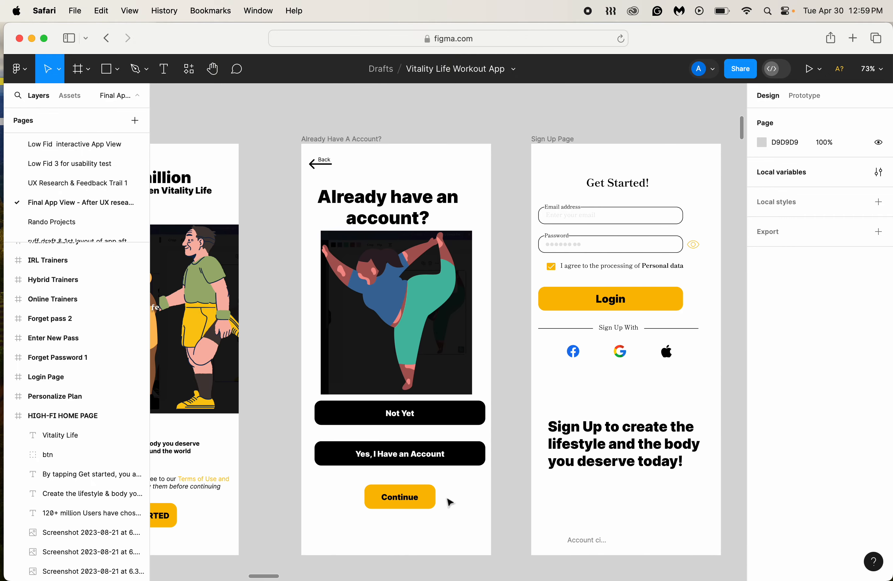
{"action": "scroll", "coordinate": [449, 502], "scroll_direction": "up", "scroll_amount": 1, "text": "ctrl"}
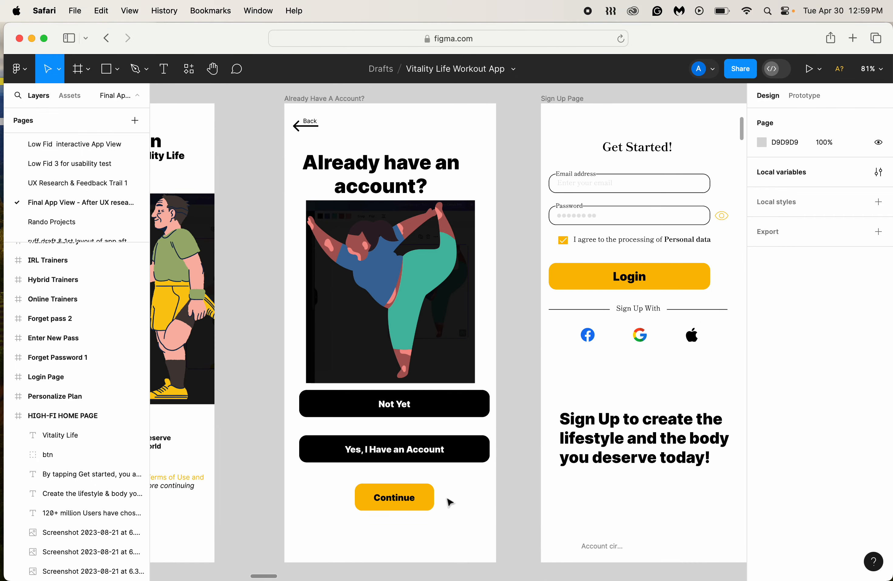
{"action": "left_click", "coordinate": [349, 168]}
{"action": "left_click_drag", "start_coordinate": [477, 187], "coordinate": [497, 179]}
{"action": "left_click_drag", "start_coordinate": [301, 169], "coordinate": [285, 169]}
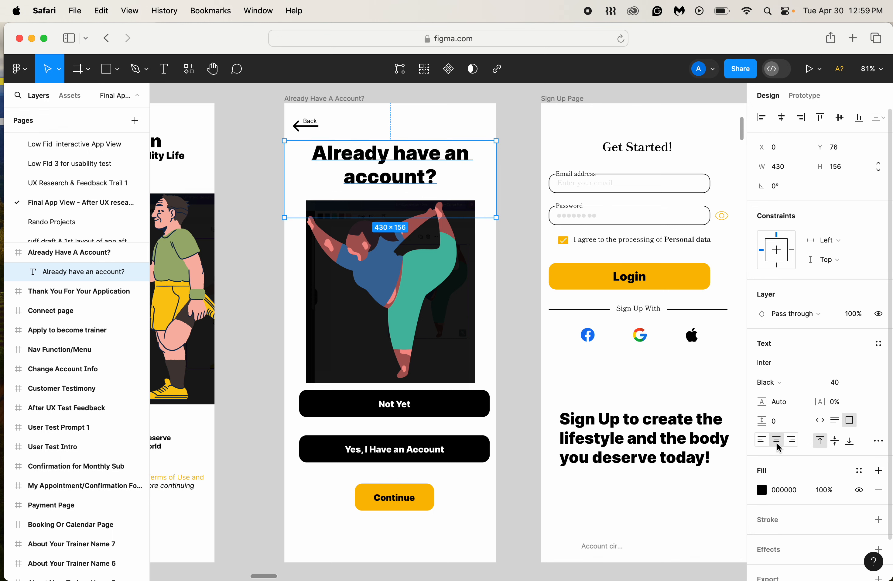
Step: Examine the positions, sizes and spacing of the illustration and the three buttons on the "Already Have A Account?" screen
{"action": "left_click", "coordinate": [456, 301]}
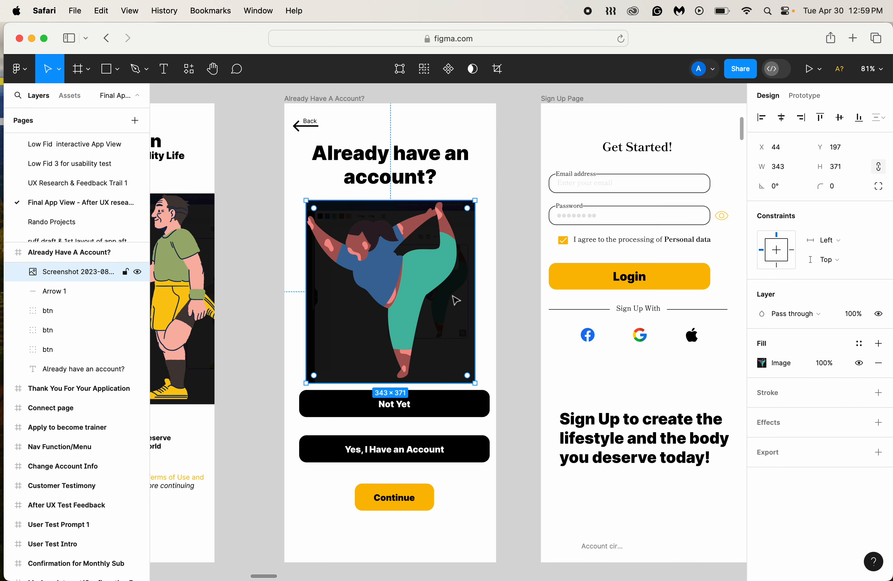
{"action": "left_click", "coordinate": [434, 405]}
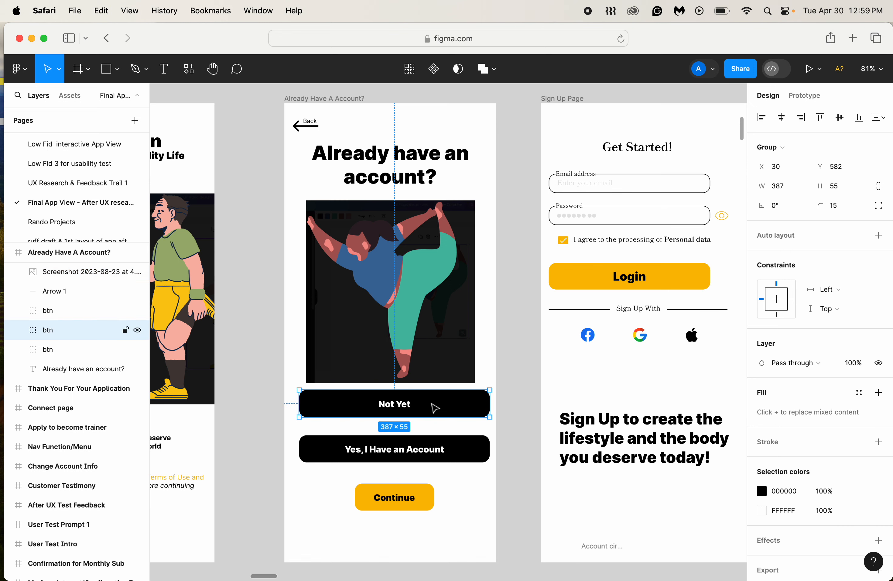
{"action": "left_click", "coordinate": [412, 454], "text": "shift"}
{"action": "left_click", "coordinate": [398, 491], "text": "shift"}
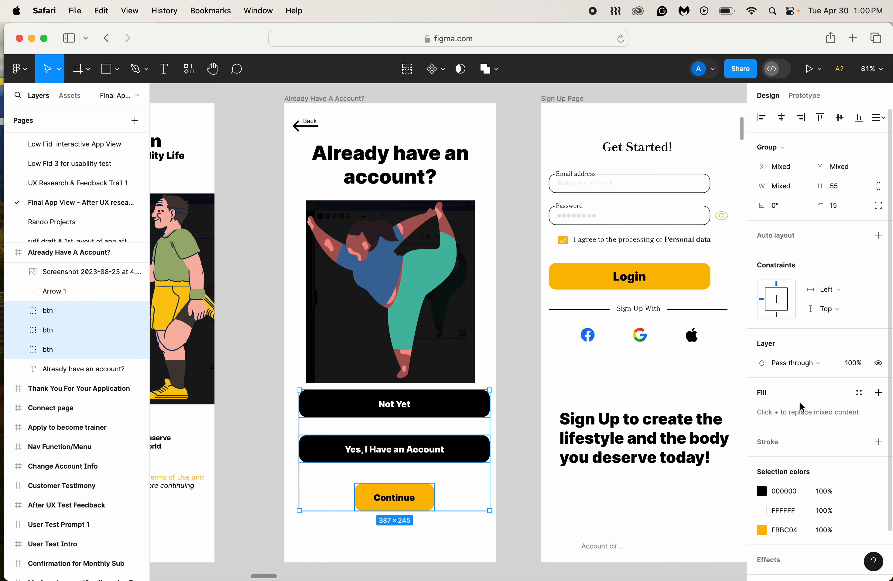
{"action": "scroll", "coordinate": [826, 421], "scroll_direction": "down", "scroll_amount": 2}
{"action": "scroll", "coordinate": [826, 421], "scroll_direction": "up", "scroll_amount": 2}
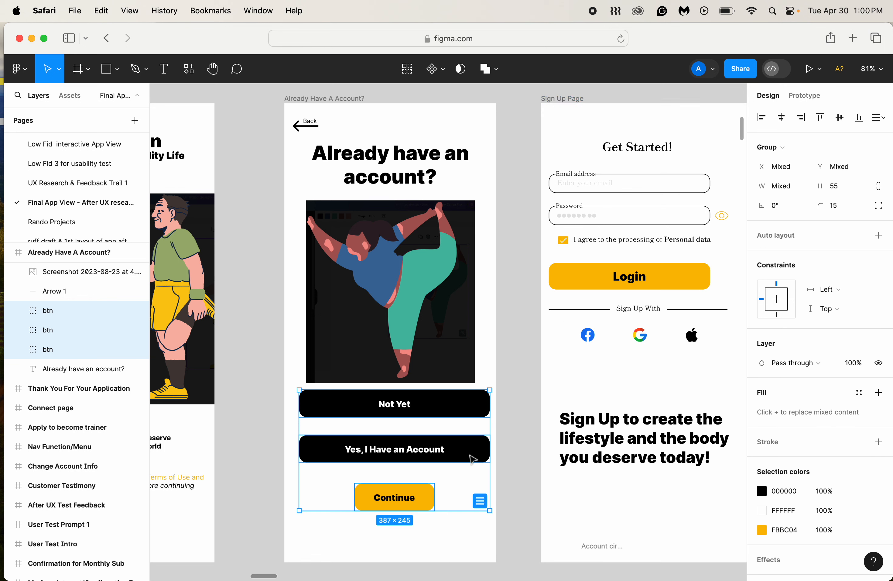
{"action": "left_click", "coordinate": [449, 535]}
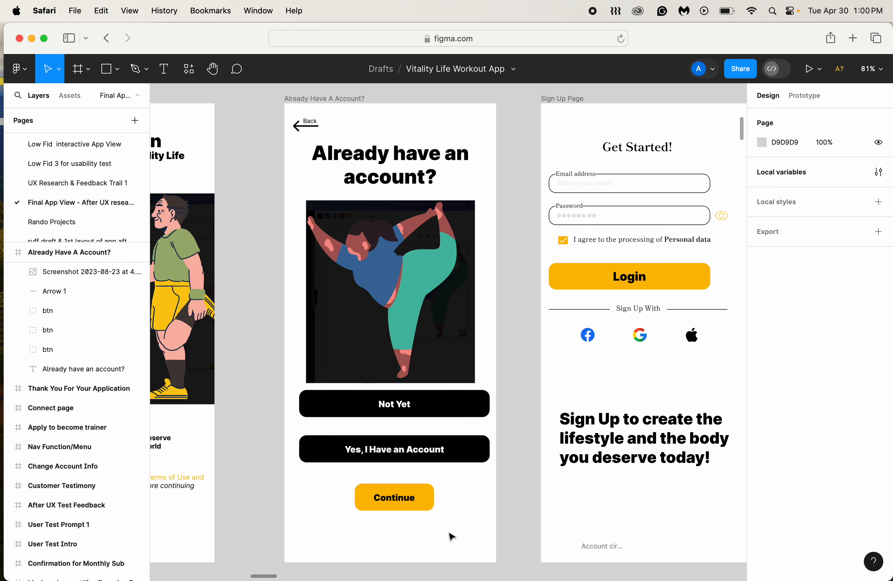
{"action": "left_click", "coordinate": [404, 454]}
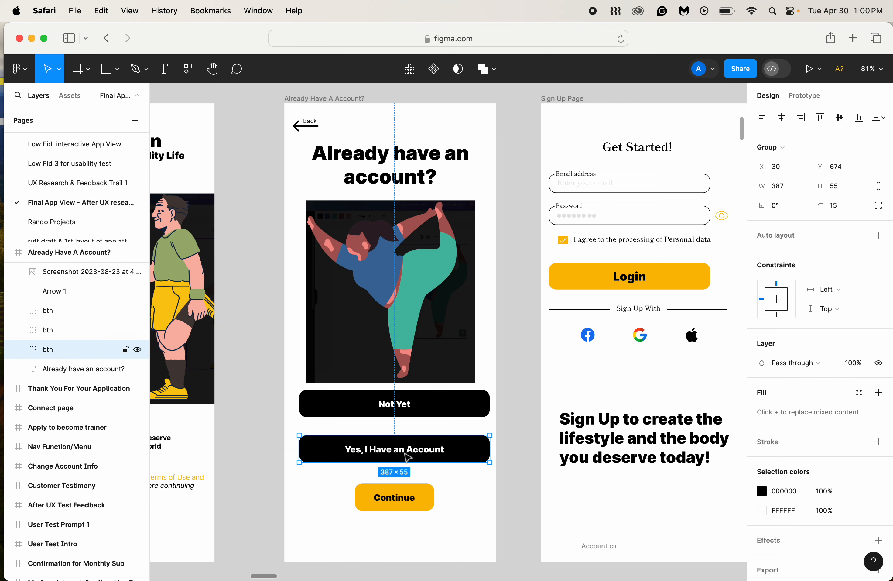
{"action": "left_click", "coordinate": [415, 408]}
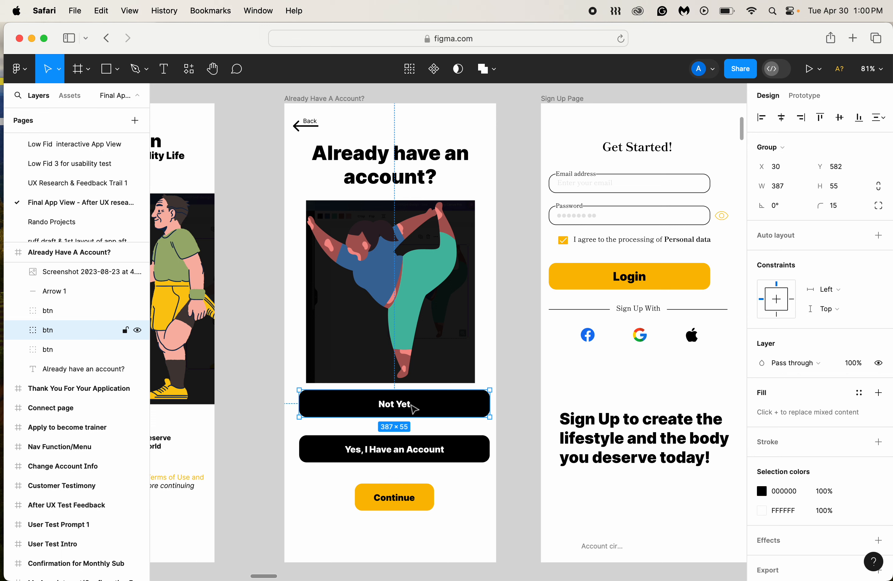
{"action": "left_click", "coordinate": [477, 458], "text": "shift"}
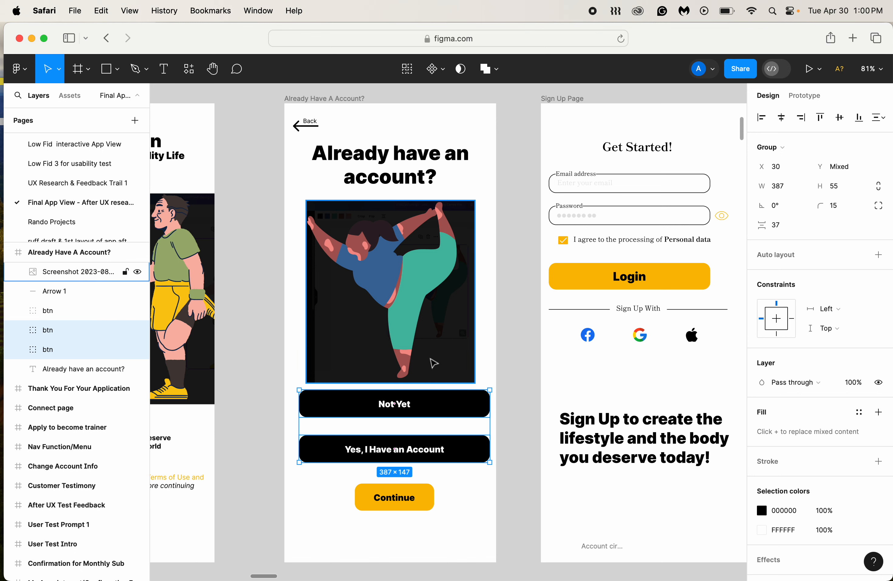
Step: Widen the "Already Have A Account?" illustration on both sides to X 30 and width 379, lining its left edge up with the buttons
{"action": "left_click", "coordinate": [467, 355]}
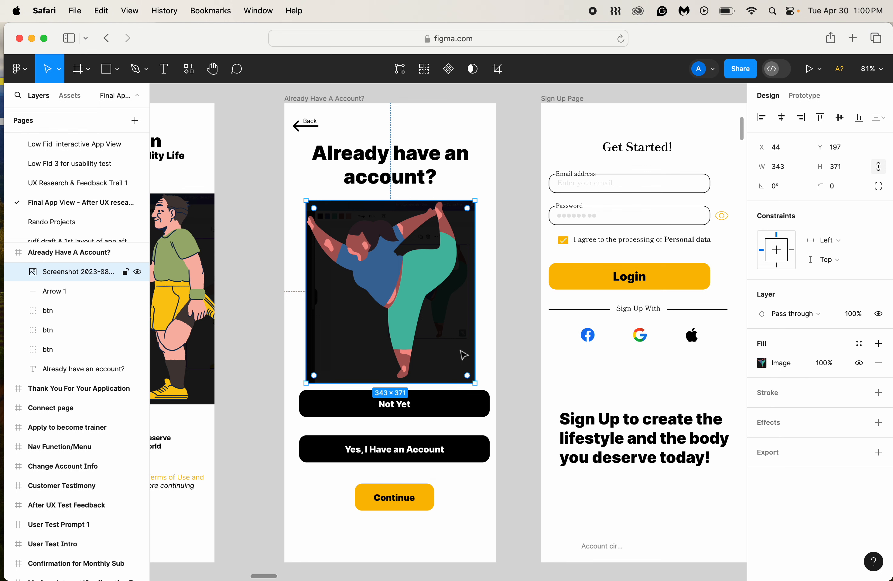
{"action": "mouse_move", "coordinate": [471, 330]}
{"action": "left_mouse_down"}
{"action": "mouse_move", "coordinate": [473, 319]}
{"action": "mouse_move", "coordinate": [486, 319]}
{"action": "left_mouse_up"}
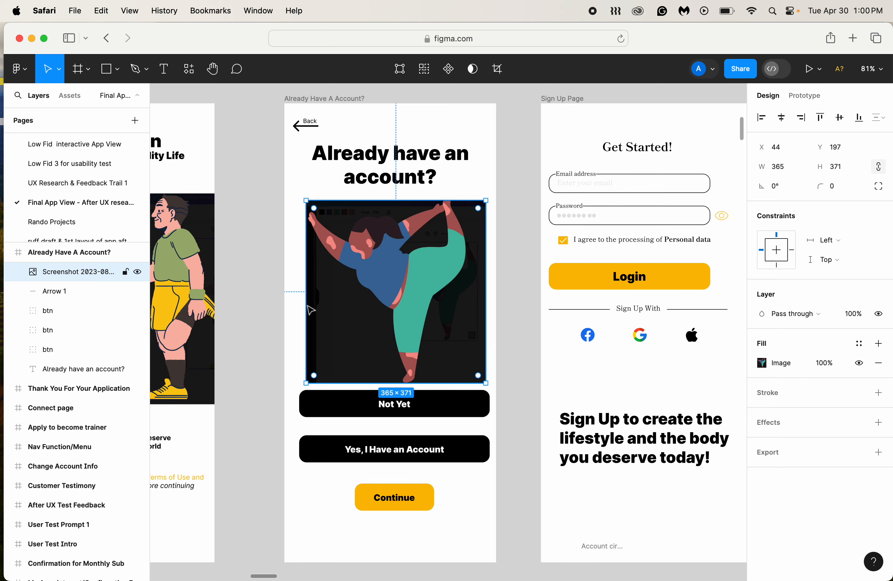
{"action": "left_click_drag", "start_coordinate": [303, 303], "coordinate": [299, 303]}
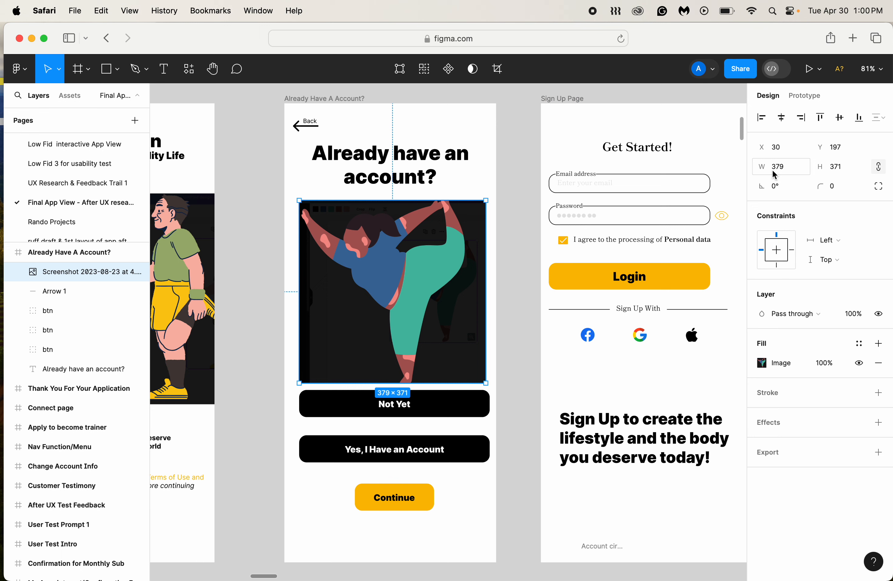
Step: Check the Not Yet button's width and set the illustration's width to 387 with its proportions locked
{"action": "left_click", "coordinate": [352, 410]}
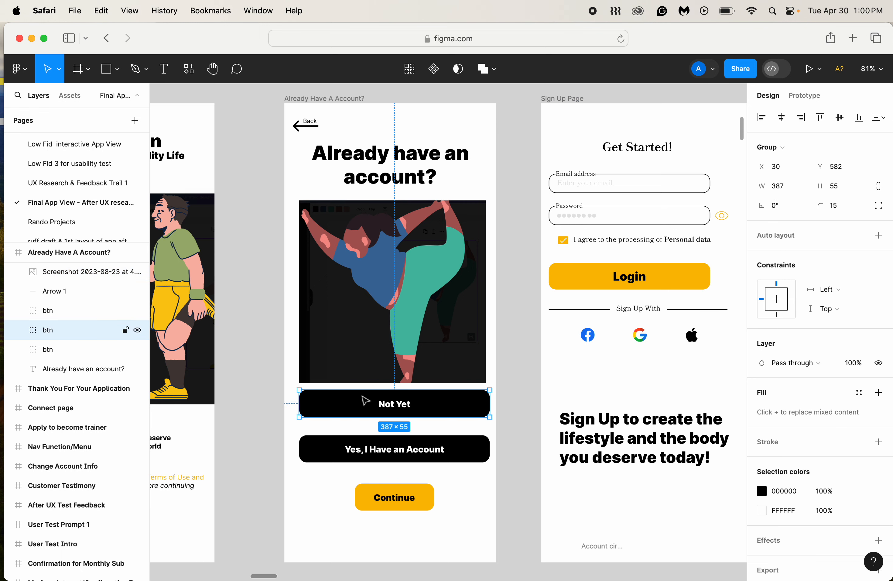
{"action": "left_click", "coordinate": [417, 336]}
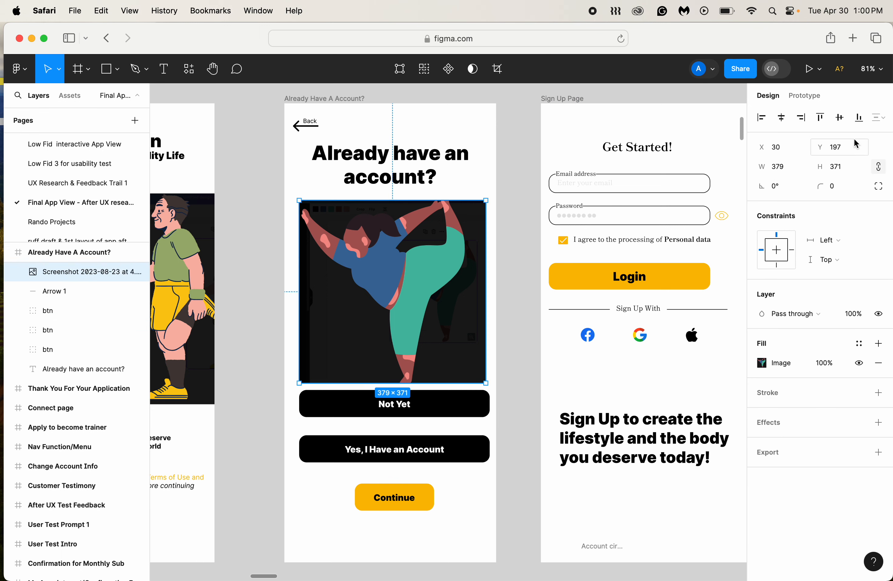
{"action": "left_click", "coordinate": [789, 168]}
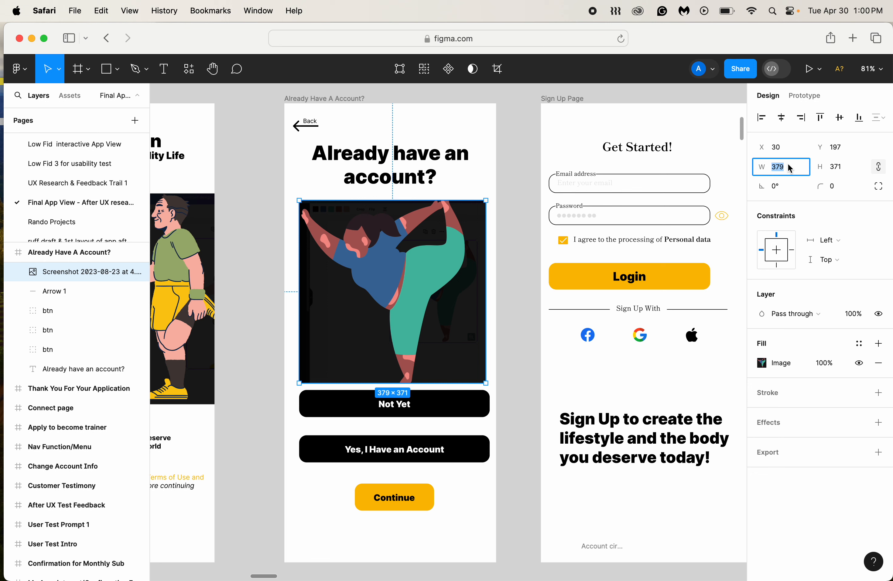
{"action": "type", "text": "387"}
{"action": "key", "text": "Return"}
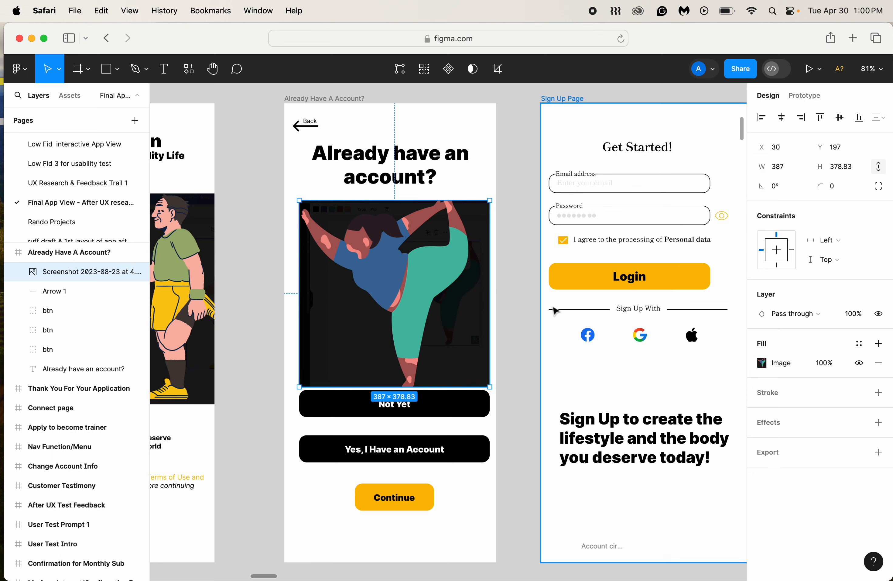
{"action": "left_click", "coordinate": [435, 410]}
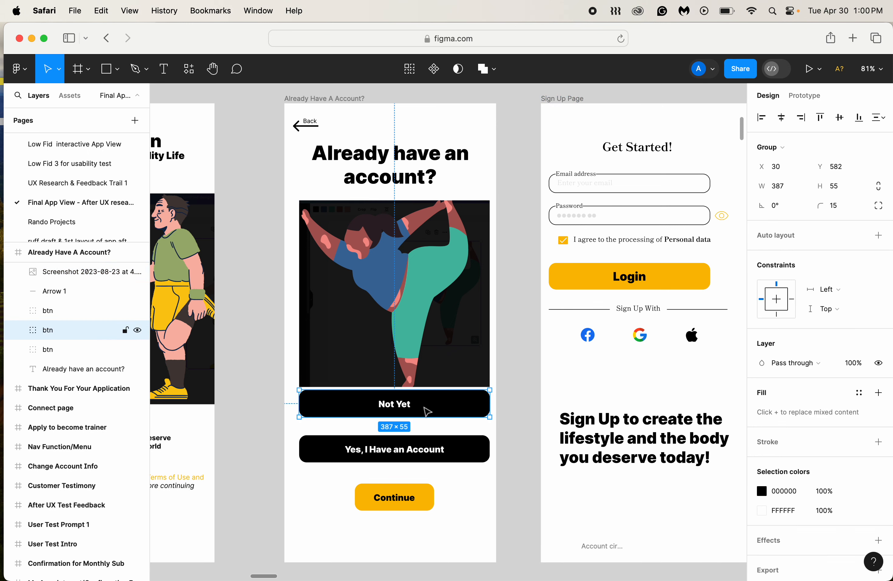
{"action": "left_click", "coordinate": [399, 498], "text": "shift"}
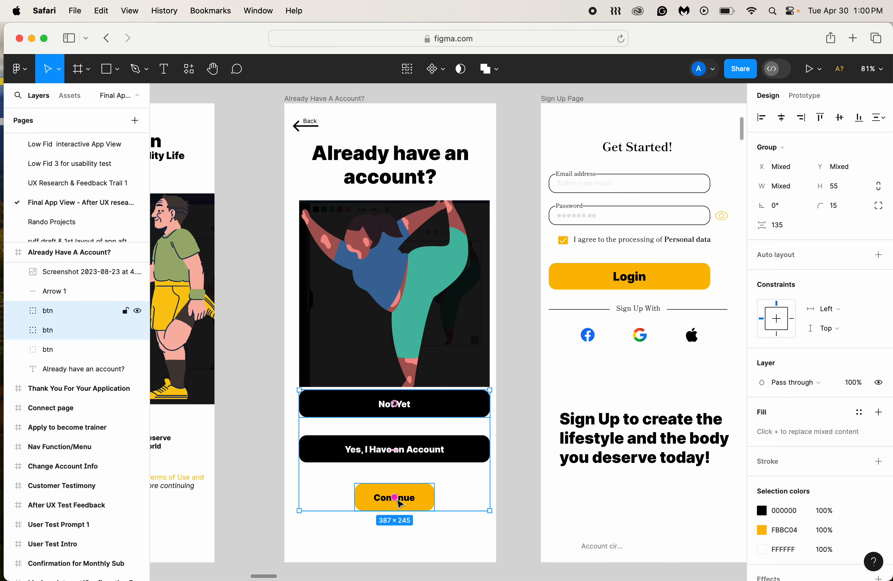
{"action": "left_click_drag", "start_coordinate": [409, 474], "coordinate": [410, 494]}
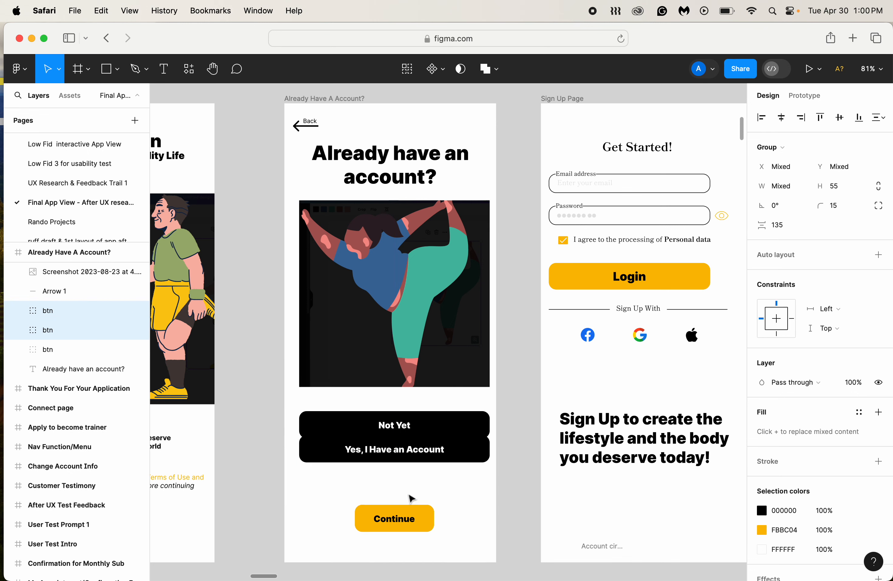
{"action": "key", "text": "super+z"}
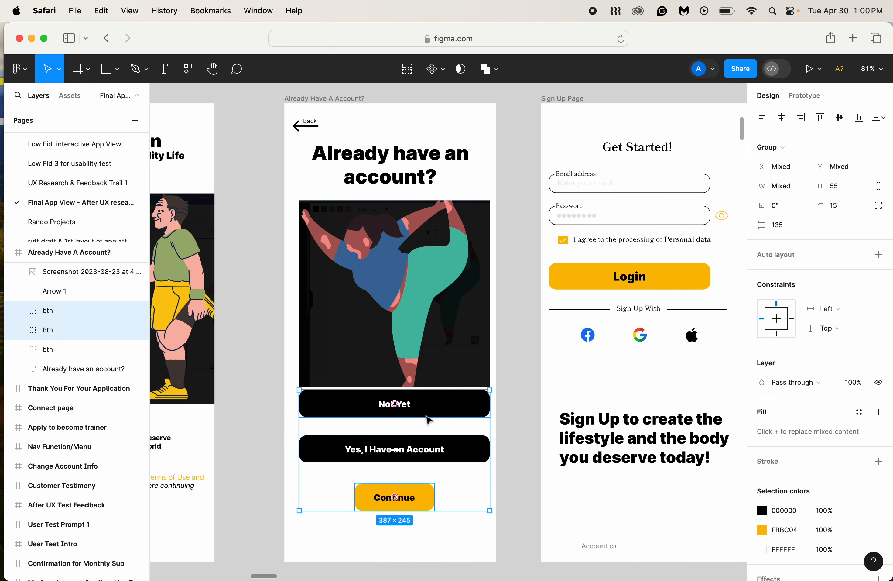
Step: Move the three buttons on the "Already Have A Account?" screen down together, putting the Not Yet button at Y 644
{"action": "left_click", "coordinate": [423, 410], "text": "shift"}
{"action": "left_click", "coordinate": [394, 448], "text": "shift"}
{"action": "left_click", "coordinate": [404, 413], "text": "shift"}
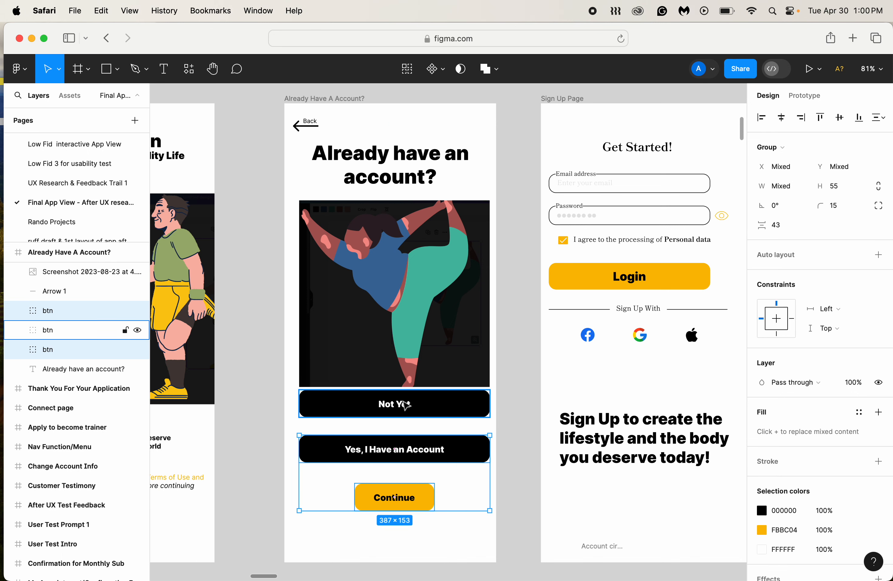
{"action": "left_click_drag", "start_coordinate": [409, 442], "coordinate": [404, 465]}
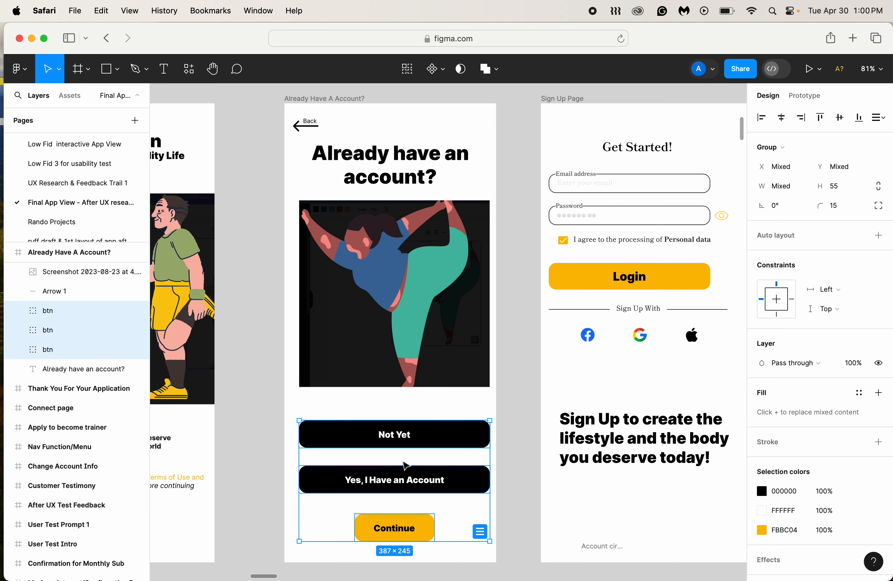
{"action": "left_click", "coordinate": [406, 446]}
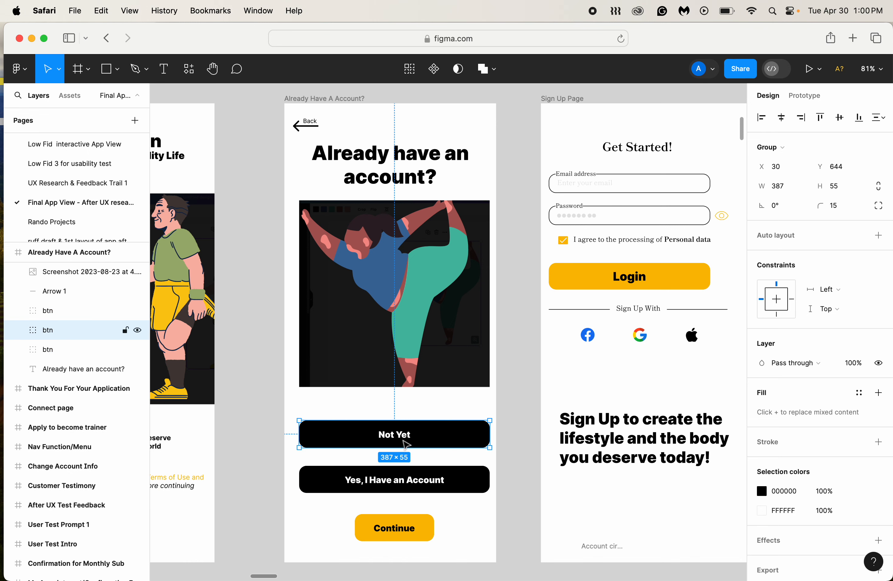
{"action": "left_click", "coordinate": [411, 370]}
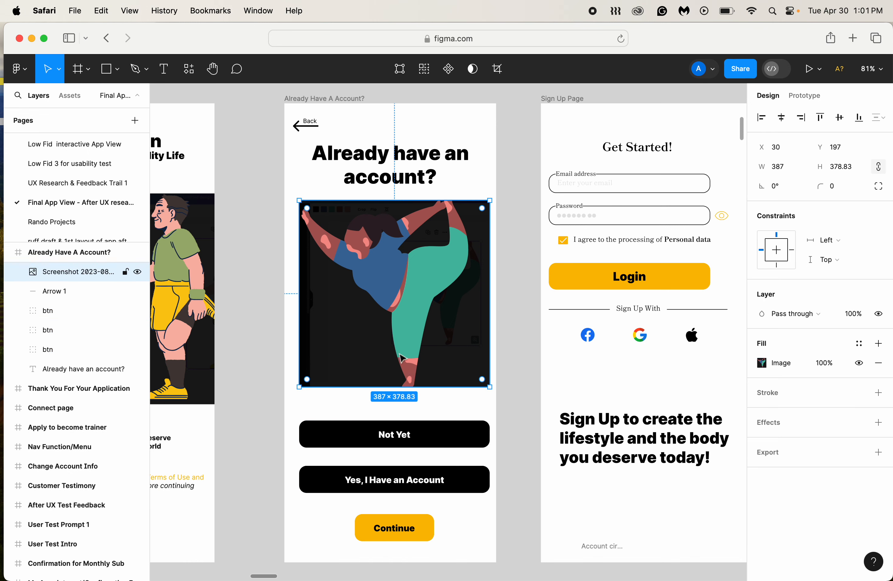
{"action": "left_click", "coordinate": [510, 258]}
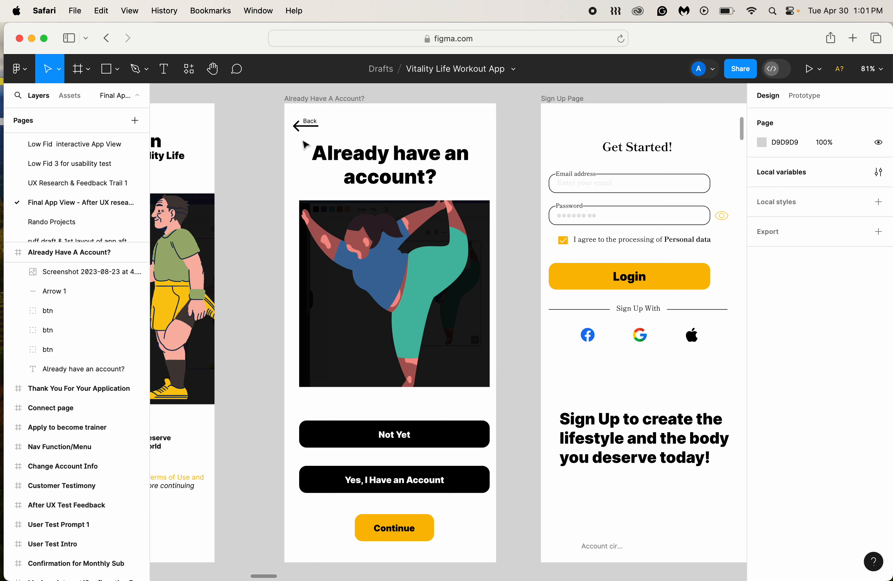
Step: Move the "Back" label on the "Already Have A Account?" screen from above the arrow to just below it
{"action": "left_click", "coordinate": [306, 131]}
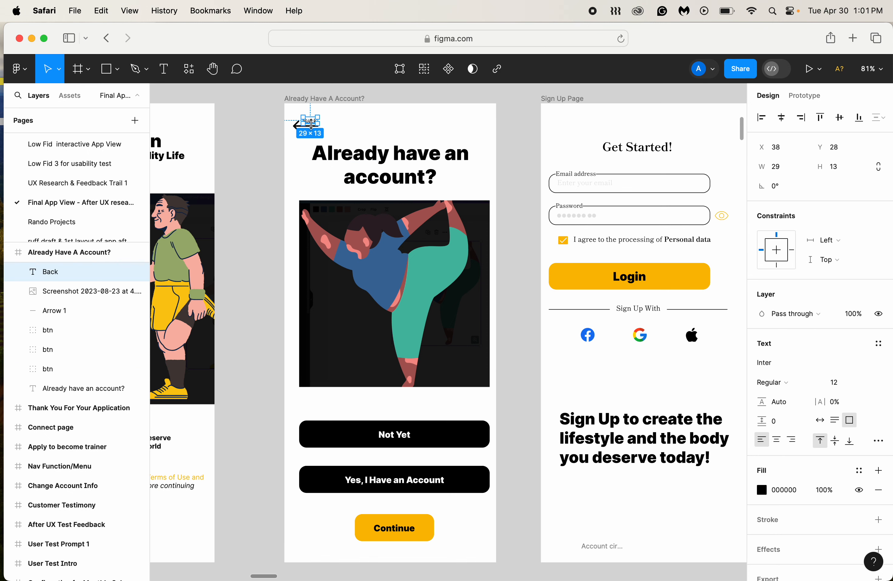
{"action": "left_click_drag", "start_coordinate": [311, 122], "coordinate": [310, 136]}
{"action": "left_click", "coordinate": [357, 123]}
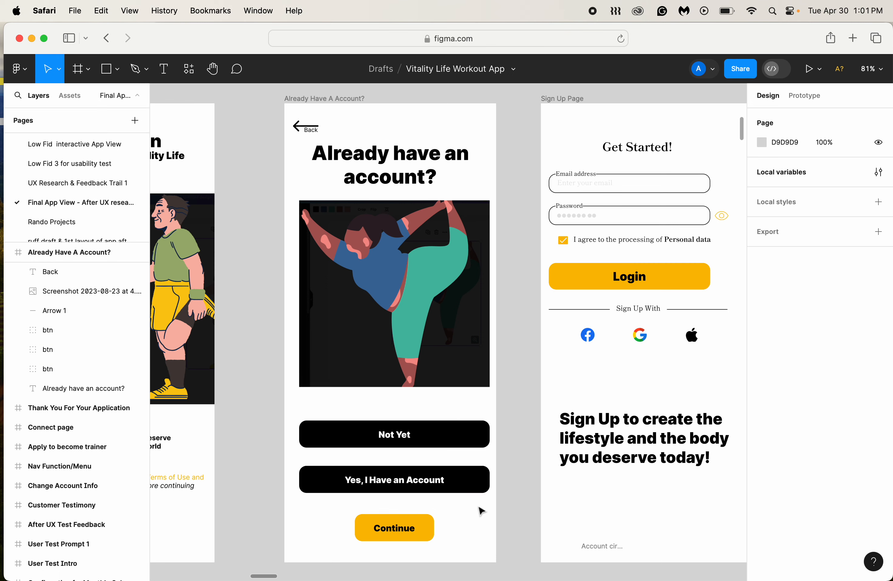
Step: Examine the Sign Up Page's layout and text styling alongside the neighbouring account screens
{"action": "scroll", "coordinate": [478, 417], "scroll_direction": "down", "scroll_amount": 5}
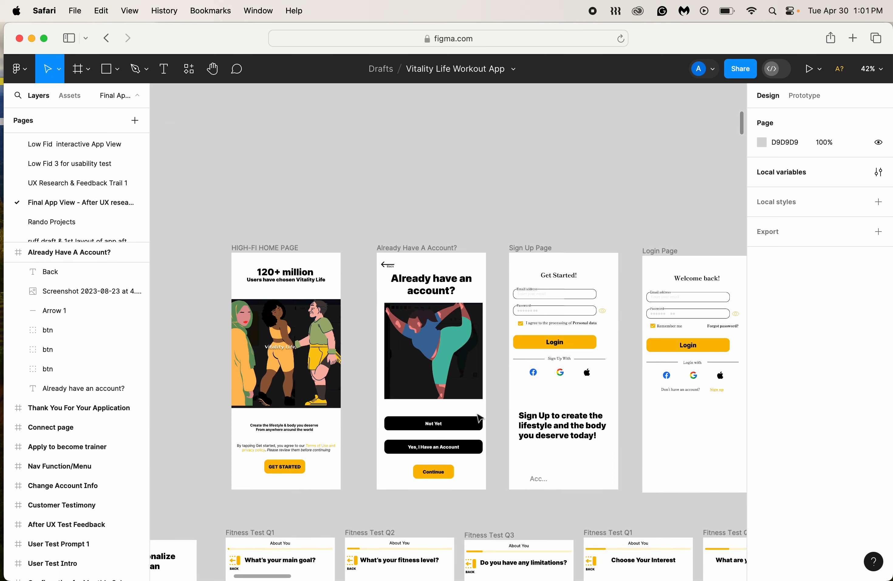
{"action": "scroll", "coordinate": [478, 417], "scroll_direction": "right", "scroll_amount": 5}
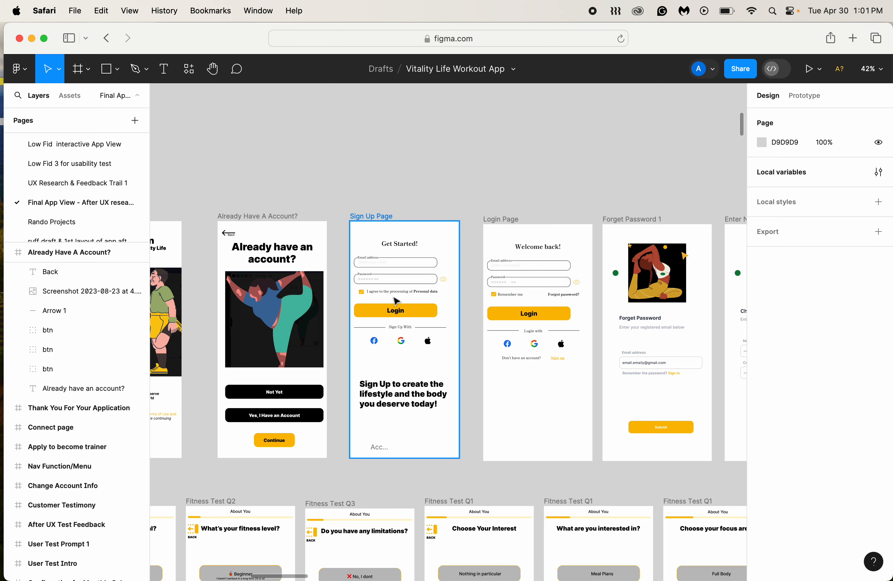
{"action": "scroll", "coordinate": [407, 342], "scroll_direction": "up", "scroll_amount": 5, "text": "ctrl"}
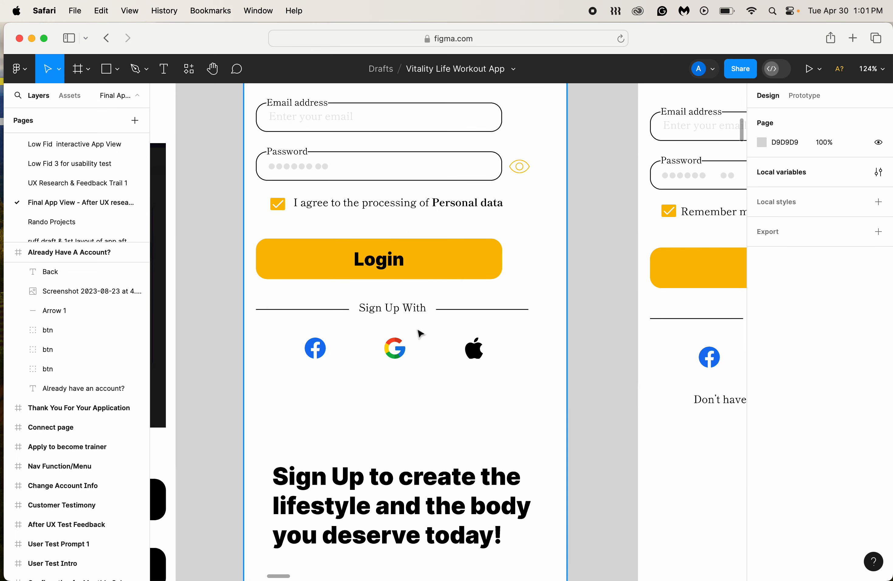
{"action": "scroll", "coordinate": [428, 332], "scroll_direction": "down", "scroll_amount": 1, "text": "ctrl"}
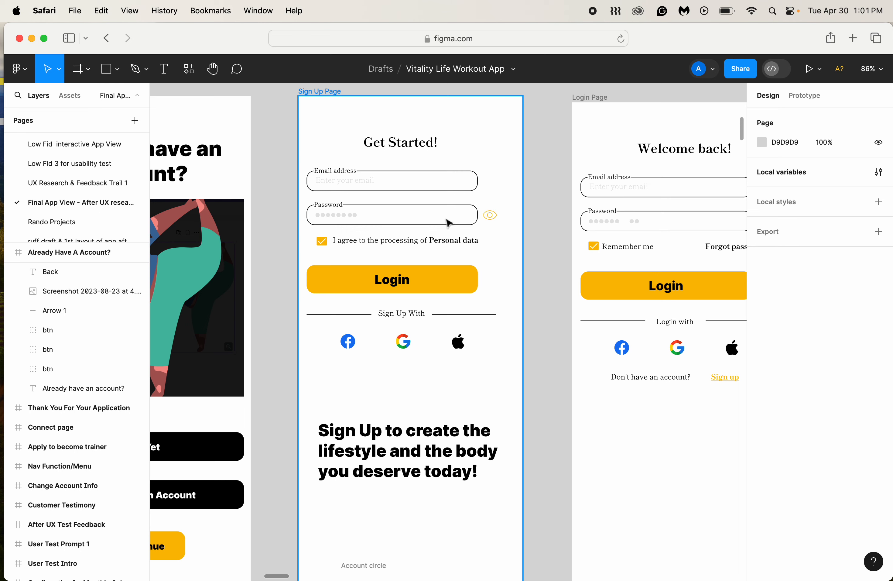
{"action": "scroll", "coordinate": [328, 305], "scroll_direction": "left", "scroll_amount": 5}
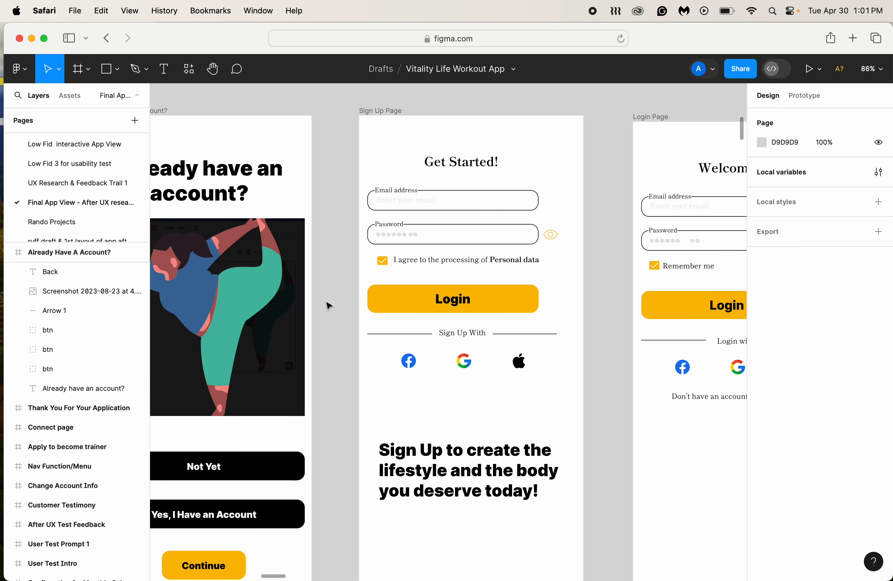
{"action": "scroll", "coordinate": [329, 305], "scroll_direction": "down", "scroll_amount": 5}
{"action": "scroll", "coordinate": [338, 307], "scroll_direction": "down", "scroll_amount": 2}
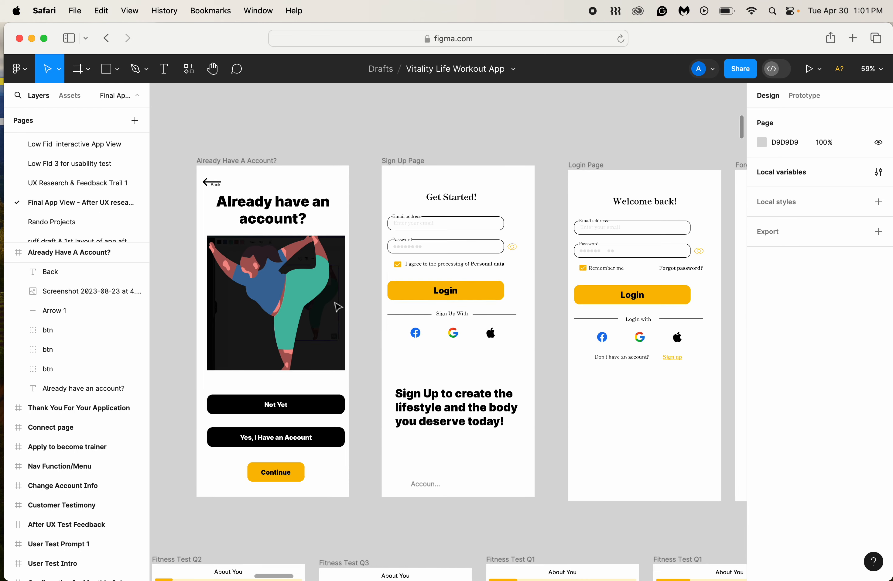
{"action": "scroll", "coordinate": [338, 307], "scroll_direction": "down", "scroll_amount": 5}
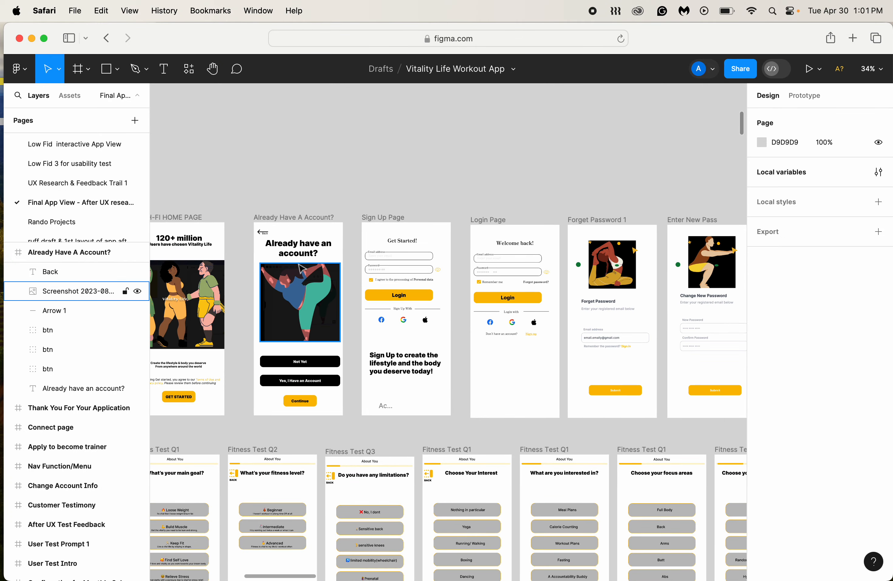
Step: Check the "Already have an account?" heading's font and set the Sign Up Page's "Get Started!" heading to Inter
{"action": "left_click", "coordinate": [280, 255]}
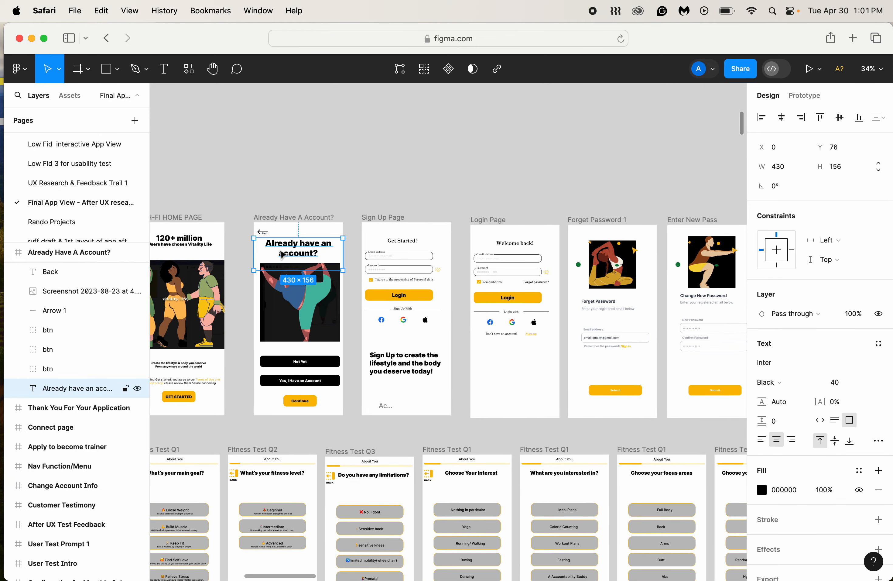
{"action": "left_click", "coordinate": [402, 243]}
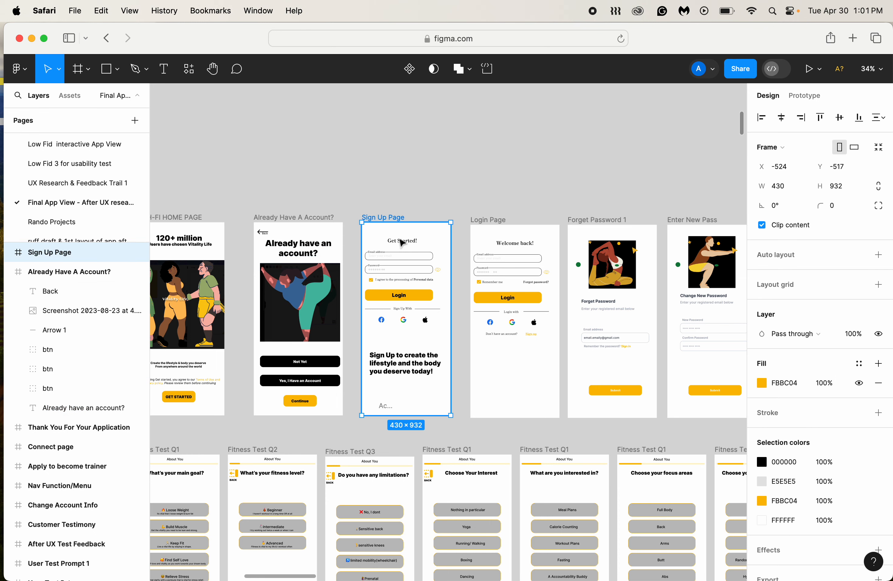
{"action": "double_click", "coordinate": [413, 247]}
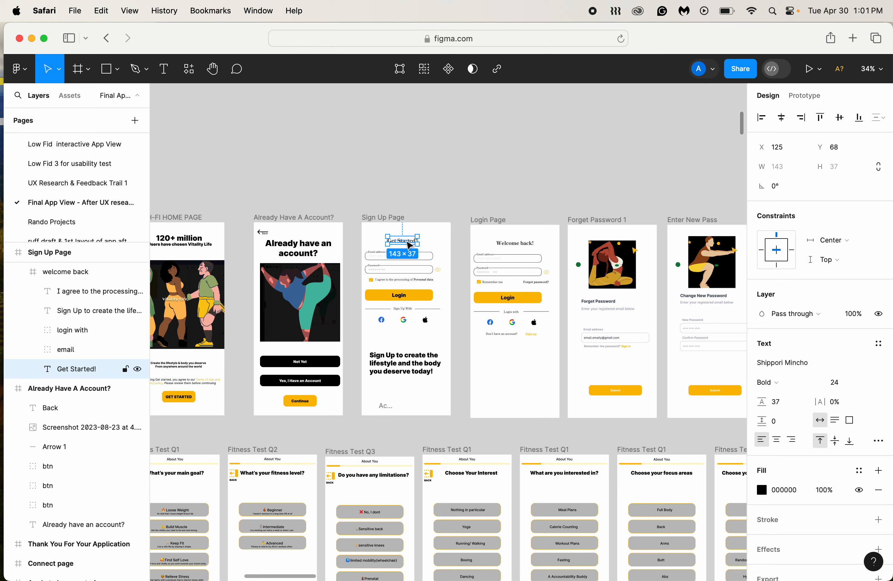
{"action": "left_click", "coordinate": [819, 364]}
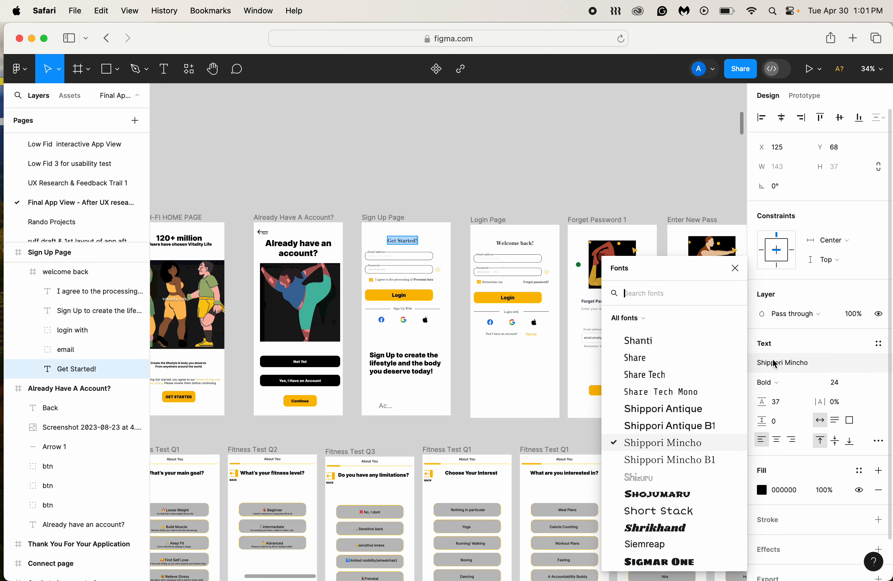
{"action": "type", "text": "int"}
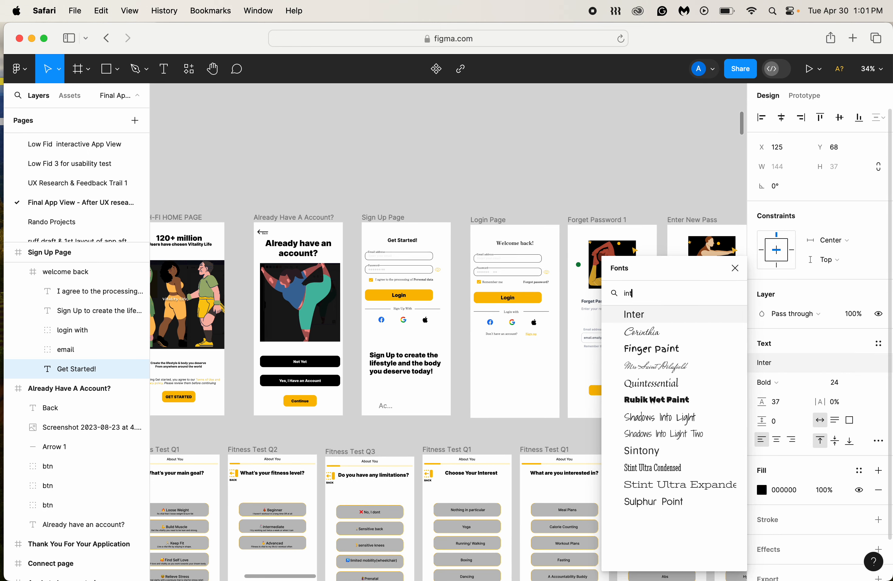
{"action": "key", "text": "Return"}
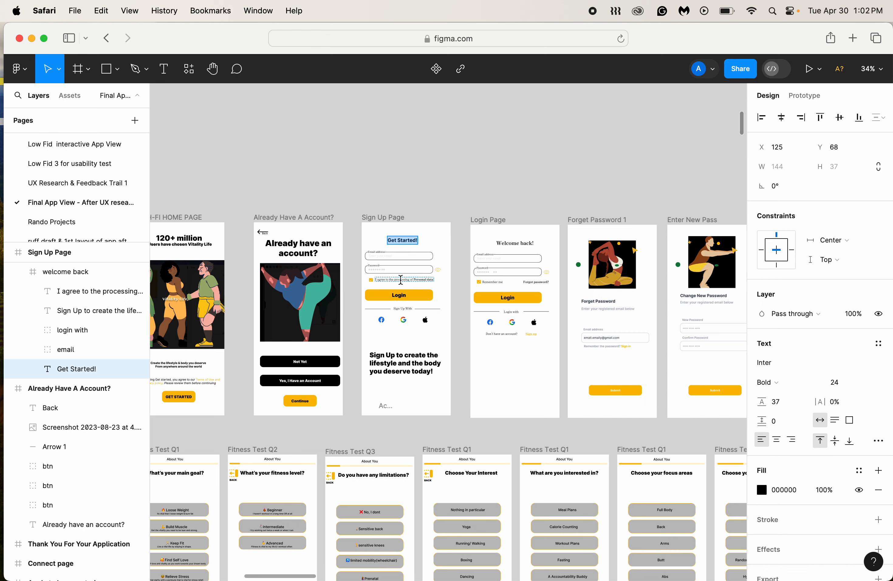
Step: Check the fonts, weights and sizes of the home page texts, the "Already have an account?" heading and the "Yes, I Have an Account" label
{"action": "left_click", "coordinate": [181, 383]}
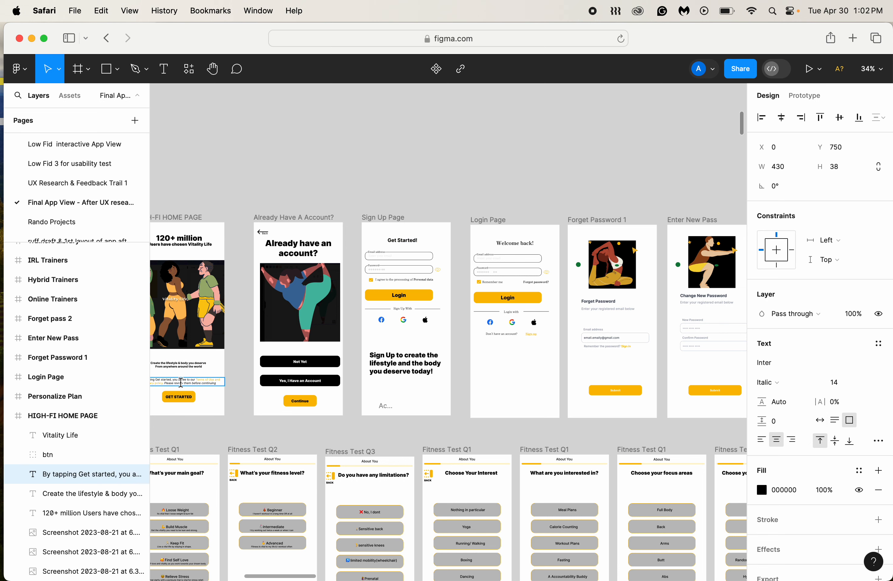
{"action": "left_click", "coordinate": [184, 366]}
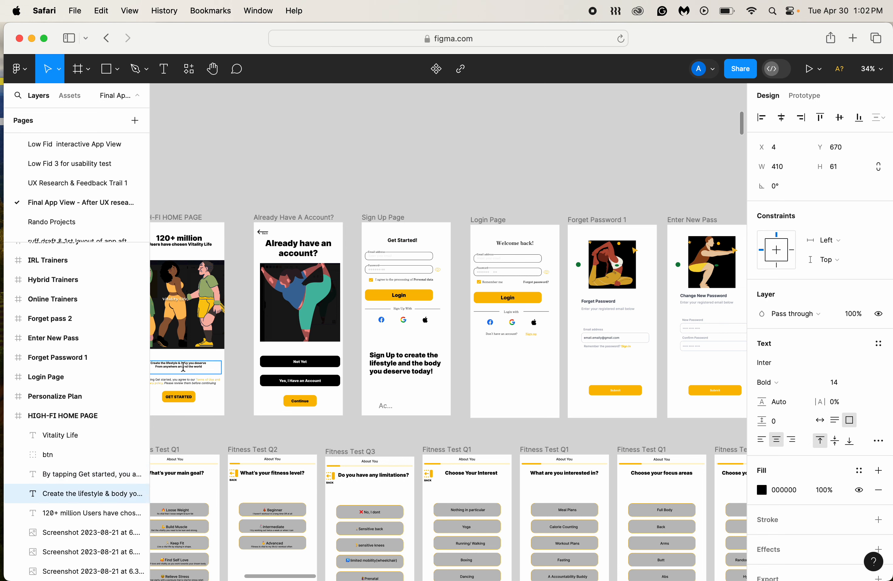
{"action": "left_click", "coordinate": [193, 242]}
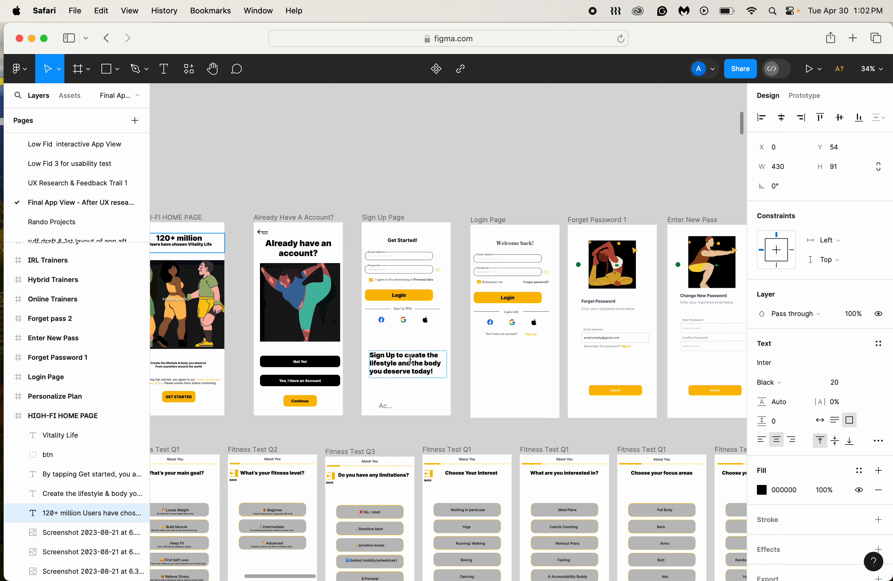
{"action": "left_click", "coordinate": [298, 251]}
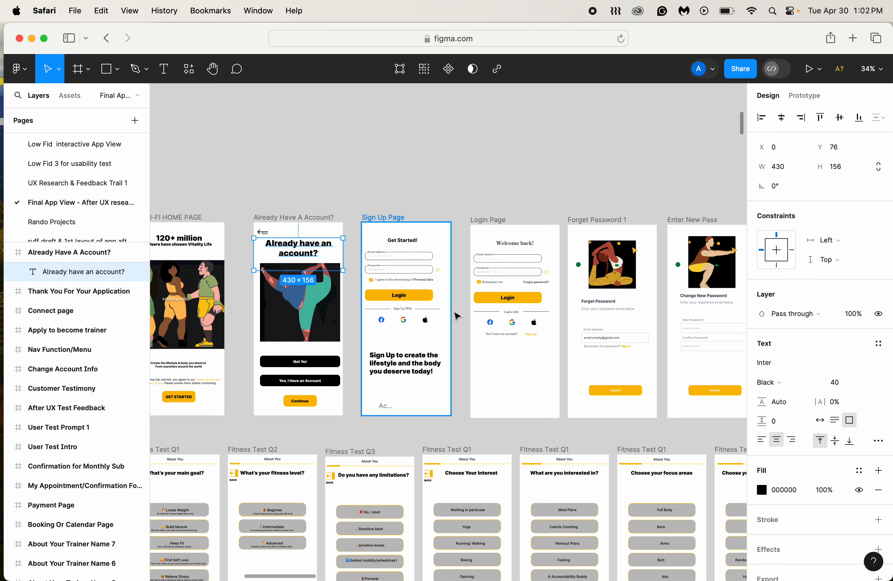
{"action": "left_click", "coordinate": [298, 379]}
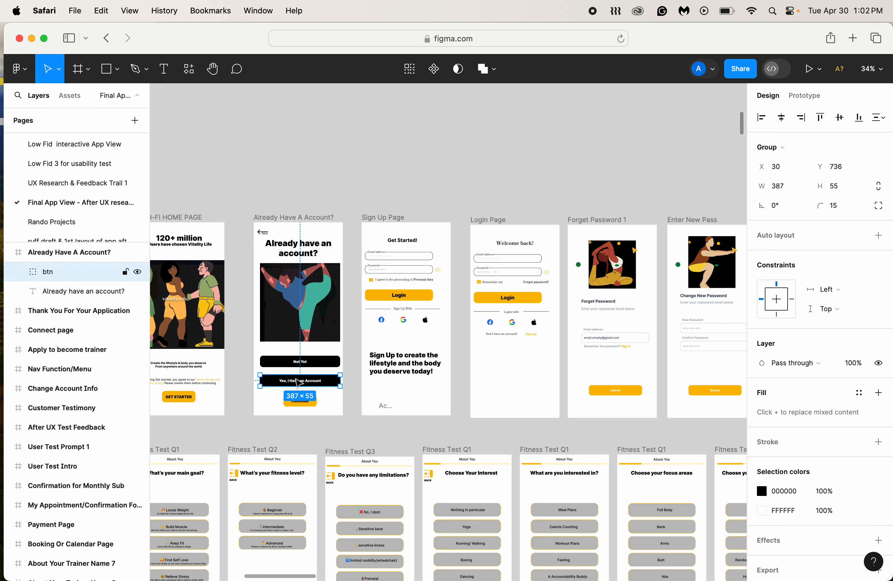
{"action": "double_click", "coordinate": [297, 379]}
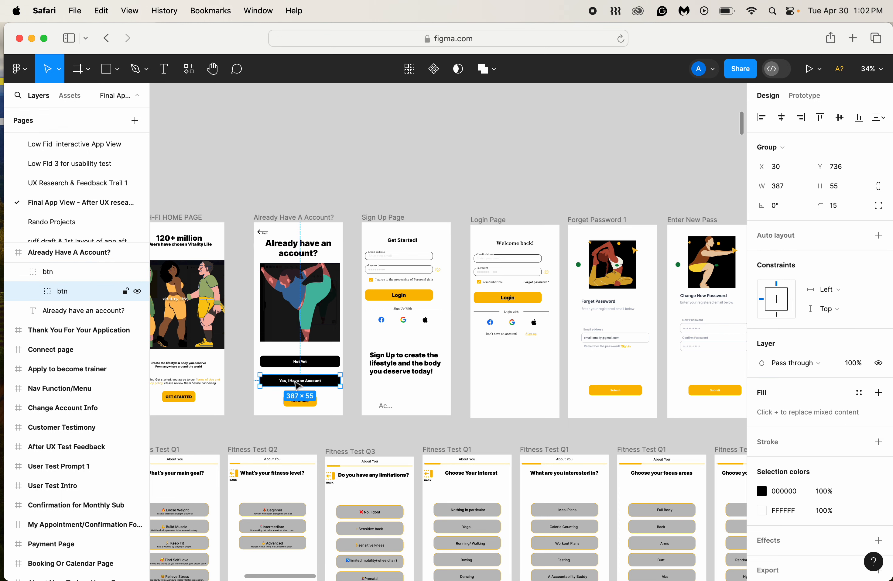
{"action": "double_click", "coordinate": [298, 383]}
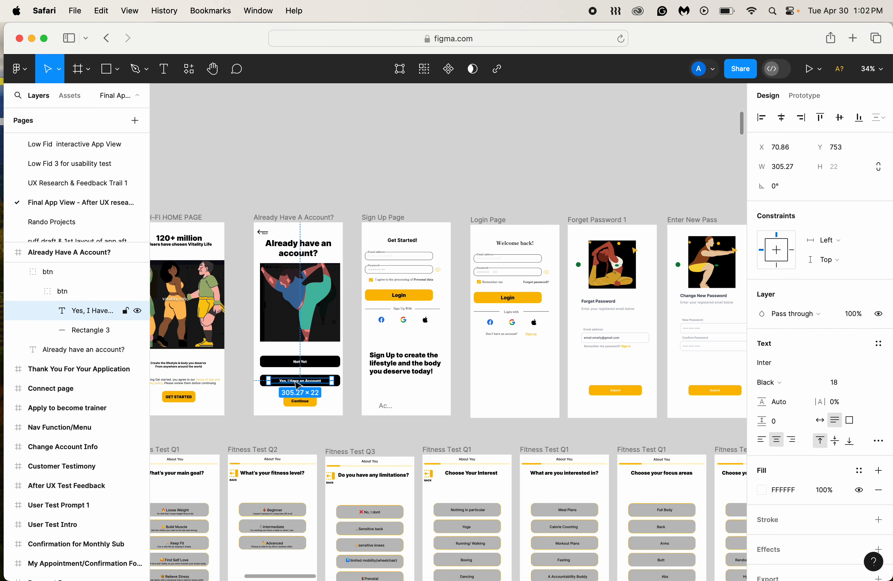
{"action": "left_click", "coordinate": [461, 332]}
Step: Delete the stray empty "Account circle" frame at the lower edge of the Sign Up Page
{"action": "scroll", "coordinate": [415, 327], "scroll_direction": "up", "scroll_amount": 3}
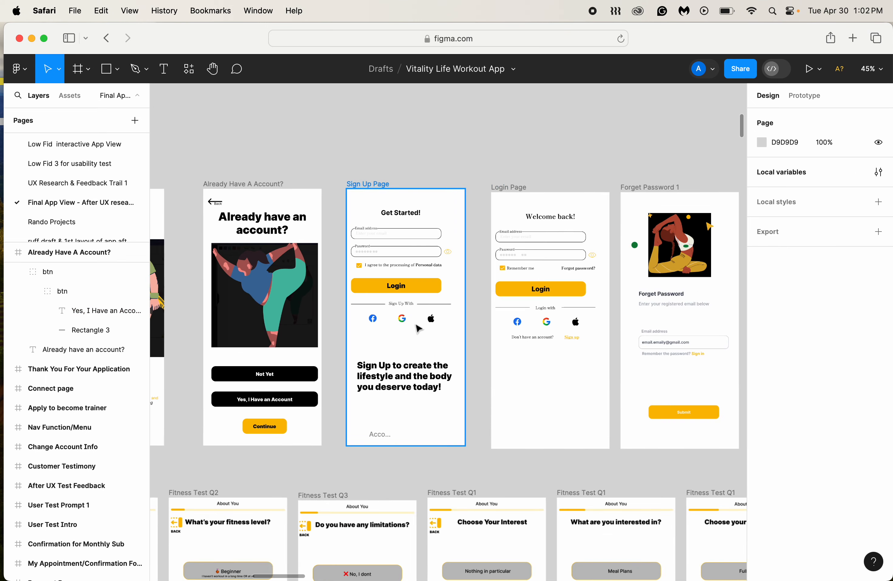
{"action": "scroll", "coordinate": [417, 324], "scroll_direction": "up", "scroll_amount": 5}
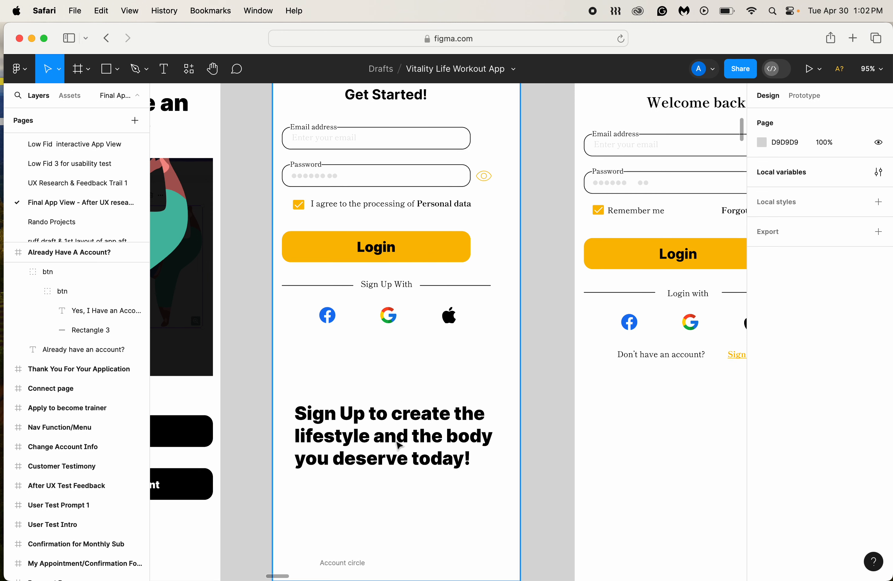
{"action": "scroll", "coordinate": [367, 529], "scroll_direction": "down", "scroll_amount": 5}
{"action": "left_click", "coordinate": [342, 481]}
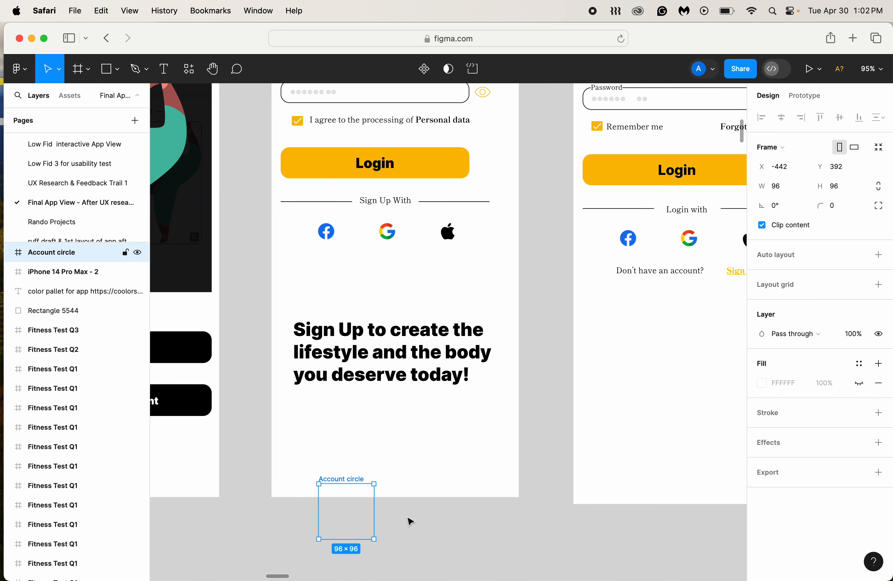
{"action": "left_click_drag", "start_coordinate": [353, 504], "coordinate": [498, 553]}
{"action": "key", "text": "Delete"}
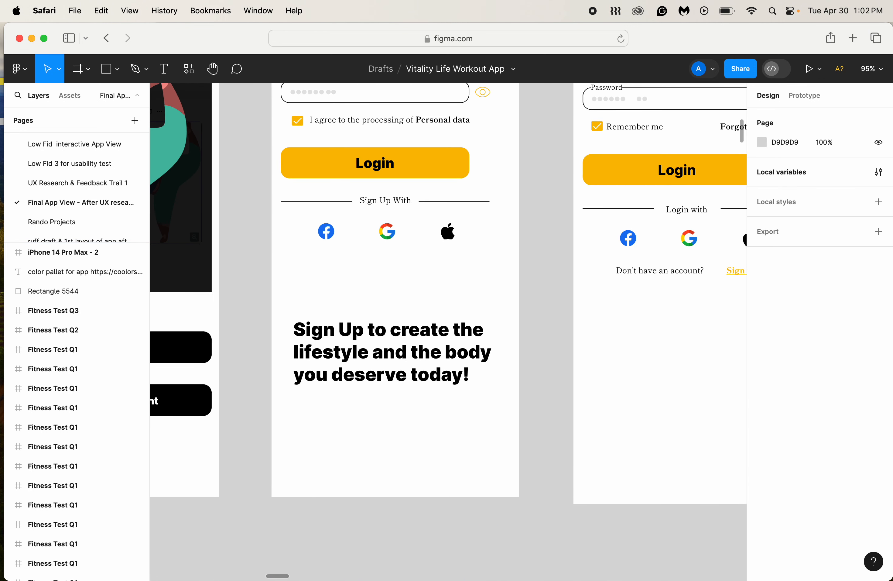
Step: Check the font of the Sign Up Page's "Sign Up to create the lifestyle" text and set the "Sign Up With" label to Inter
{"action": "scroll", "coordinate": [479, 484], "scroll_direction": "down", "scroll_amount": 5}
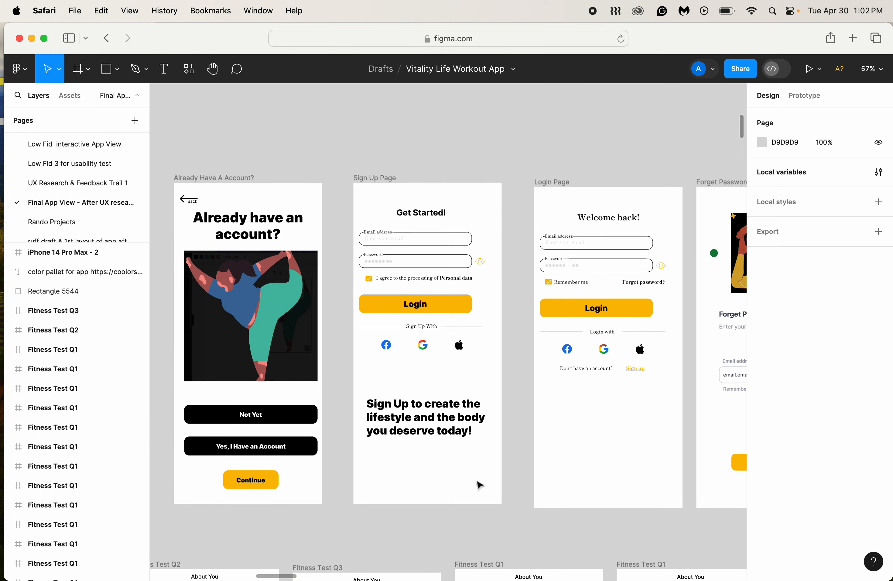
{"action": "scroll", "coordinate": [479, 483], "scroll_direction": "up", "scroll_amount": 1}
{"action": "left_click", "coordinate": [453, 428]}
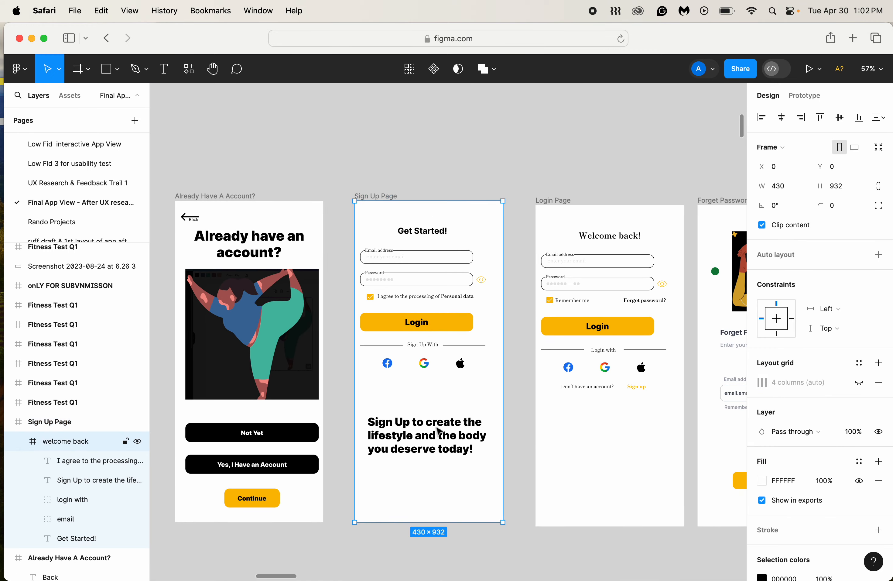
{"action": "double_click", "coordinate": [439, 430]}
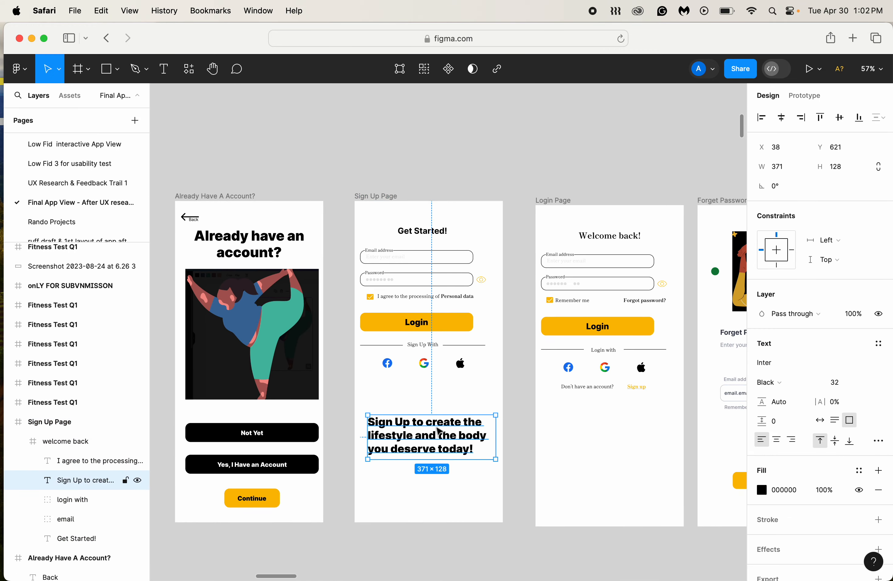
{"action": "left_click", "coordinate": [425, 352]}
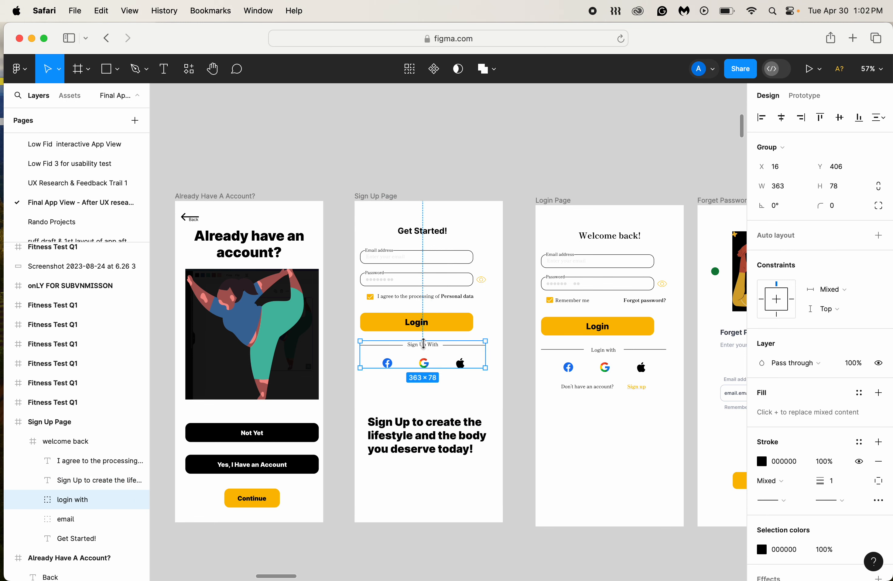
{"action": "double_click", "coordinate": [426, 348]}
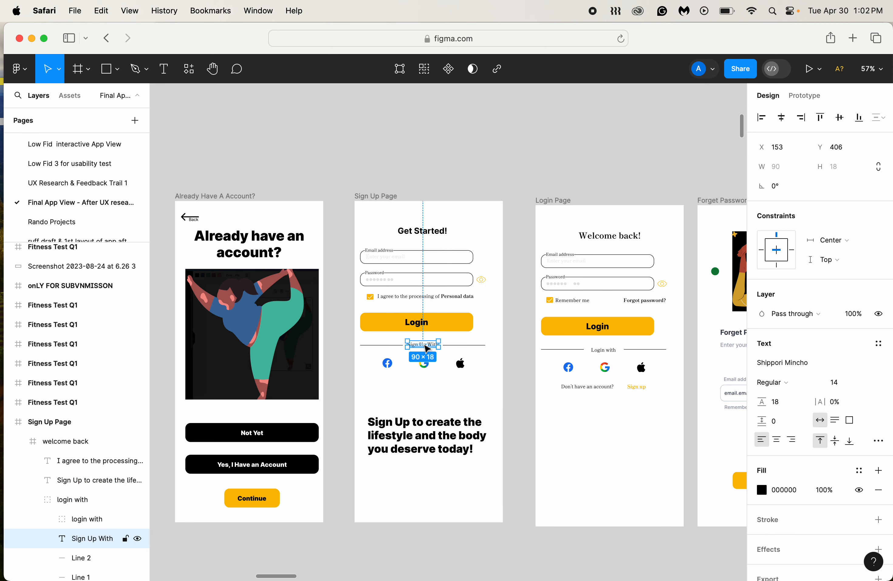
{"action": "left_click", "coordinate": [796, 364]}
{"action": "type", "text": "int"}
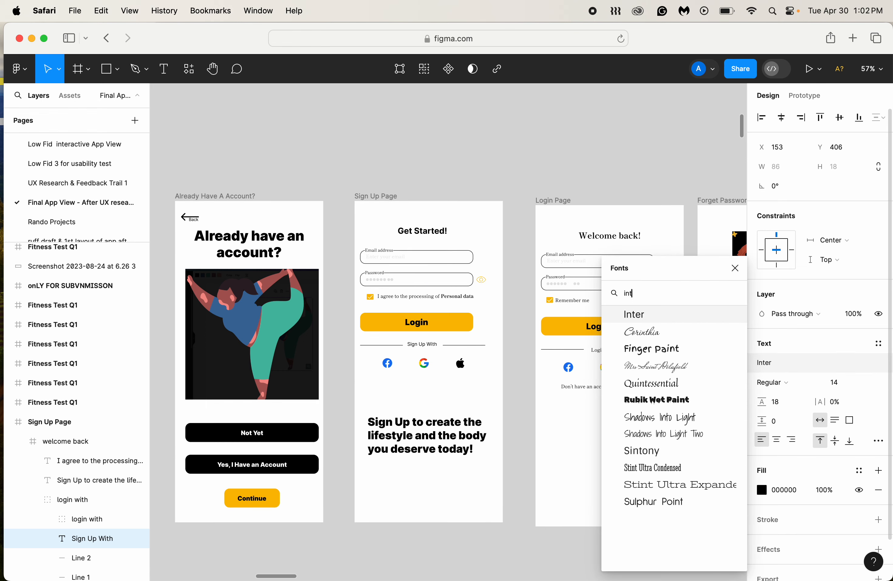
{"action": "key", "text": "Return"}
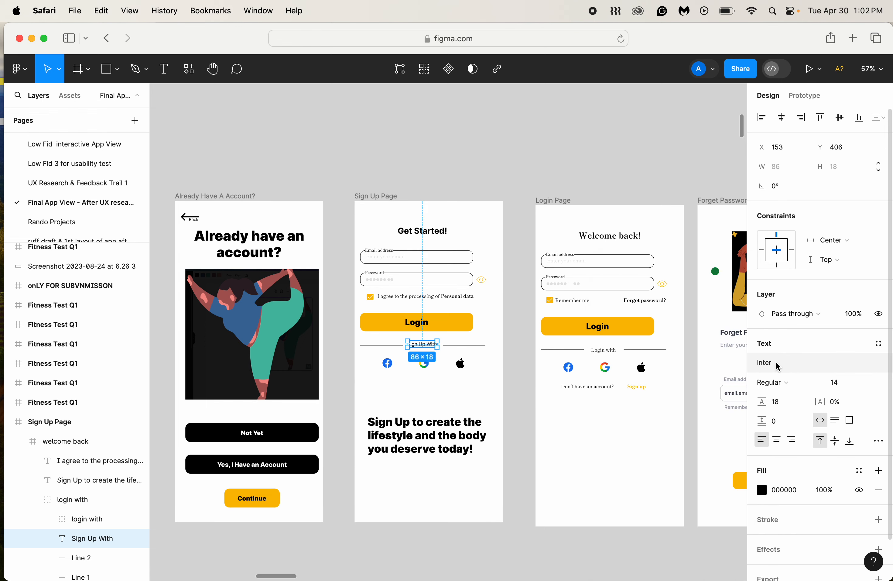
Step: Set the font of the "I agree to the processing of Personal data" text on the Sign Up Page to Inter
{"action": "left_click", "coordinate": [422, 297]}
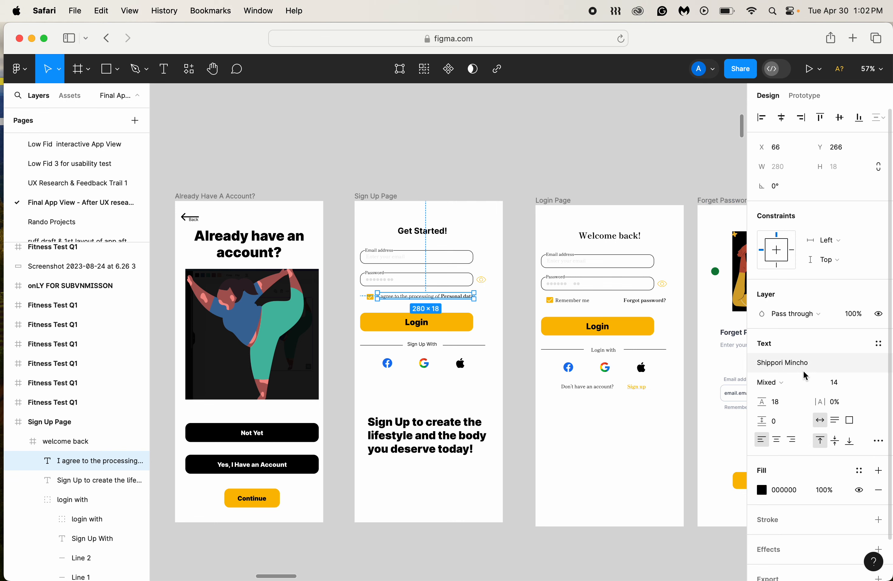
{"action": "left_click", "coordinate": [795, 363]}
{"action": "type", "text": "int"}
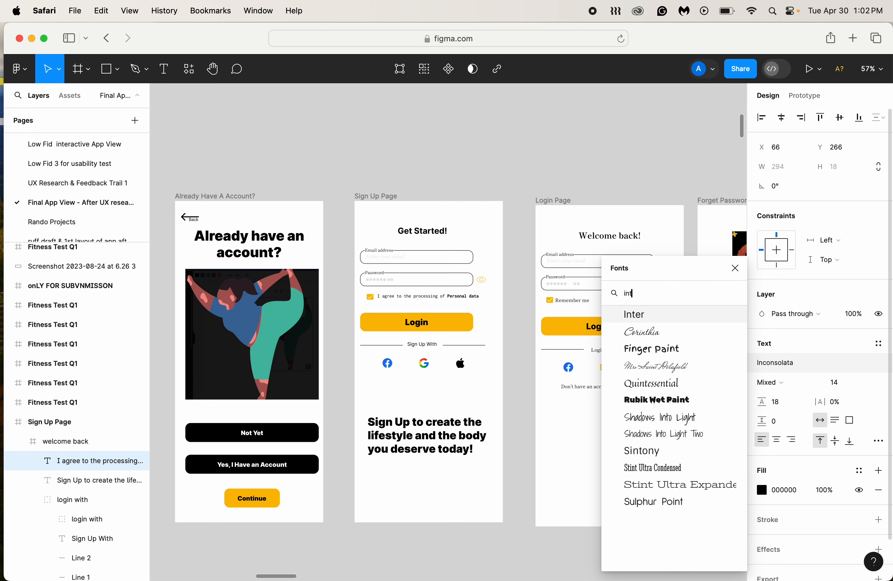
{"action": "key", "text": "Return"}
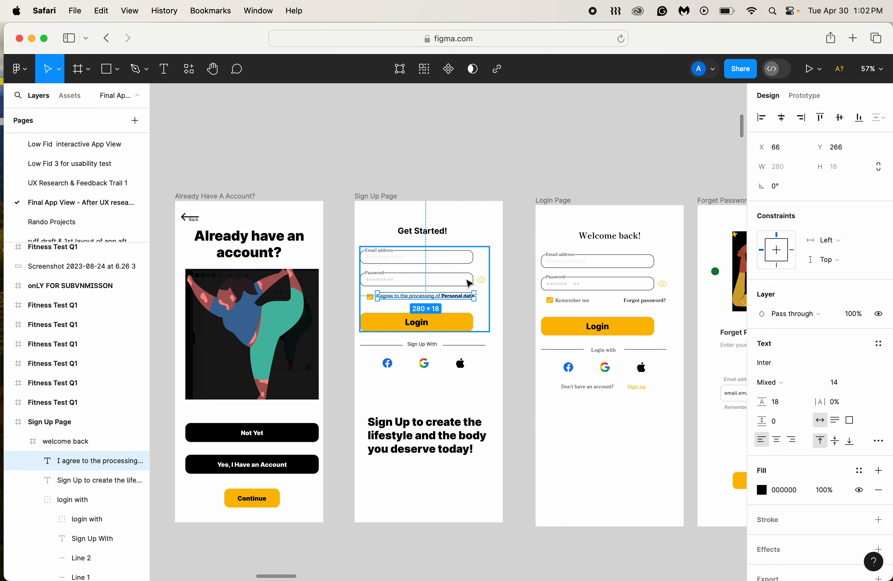
Step: Set the font of the "Email address" field label on the Sign Up Page to Inter
{"action": "left_click", "coordinate": [389, 256]}
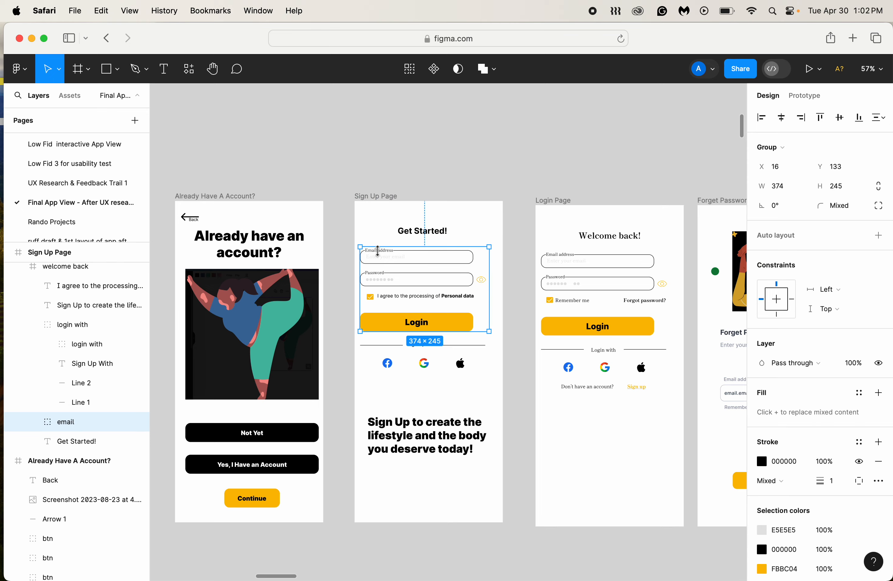
{"action": "scroll", "coordinate": [396, 267], "scroll_direction": "up", "scroll_amount": 10}
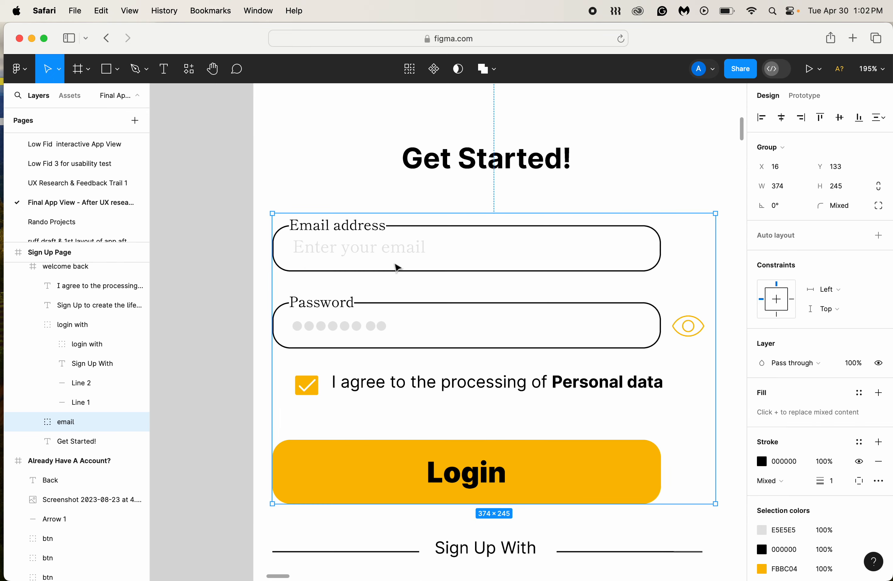
{"action": "left_click", "coordinate": [365, 229], "text": "super"}
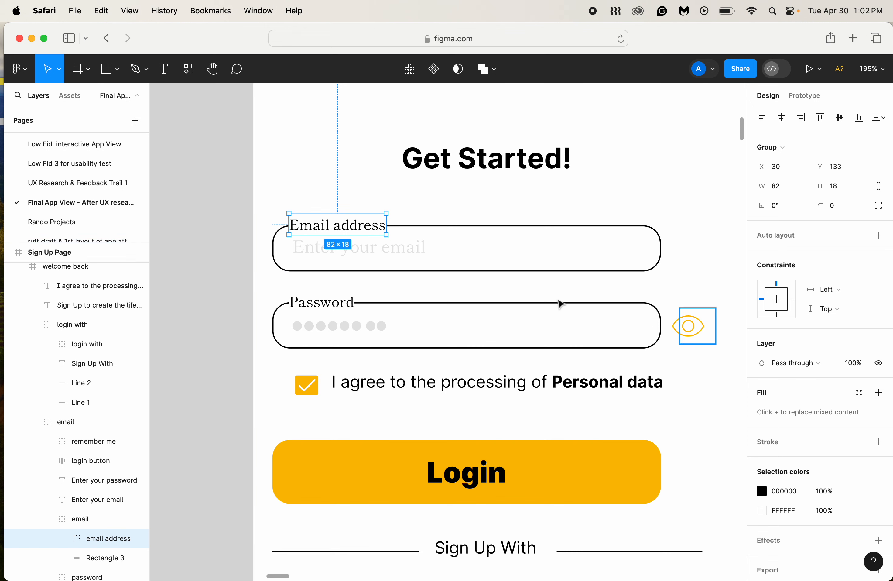
{"action": "double_click", "coordinate": [340, 228]}
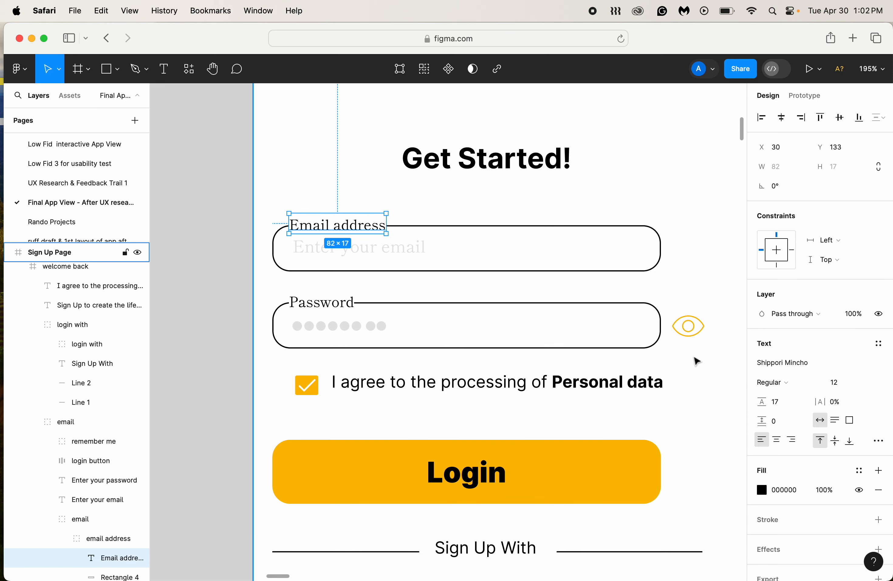
{"action": "left_click", "coordinate": [776, 363]}
{"action": "type", "text": "int"}
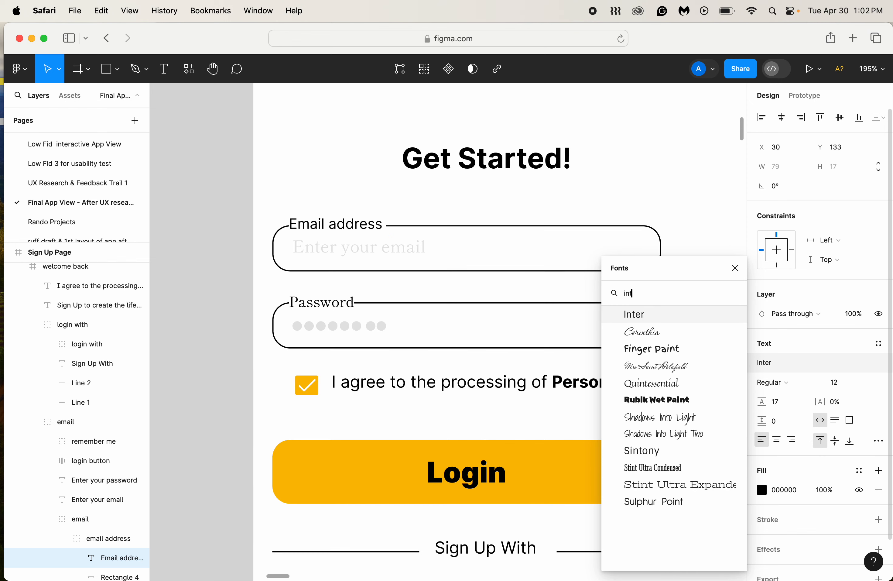
{"action": "key", "text": "Return"}
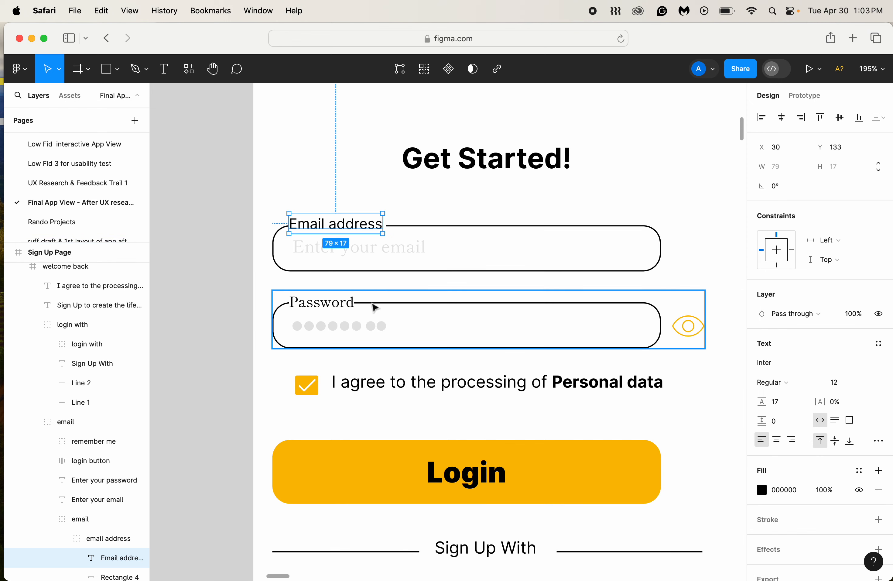
Step: Set the font of the "Password" field label on the Sign Up Page to Inter
{"action": "double_click", "coordinate": [337, 307]}
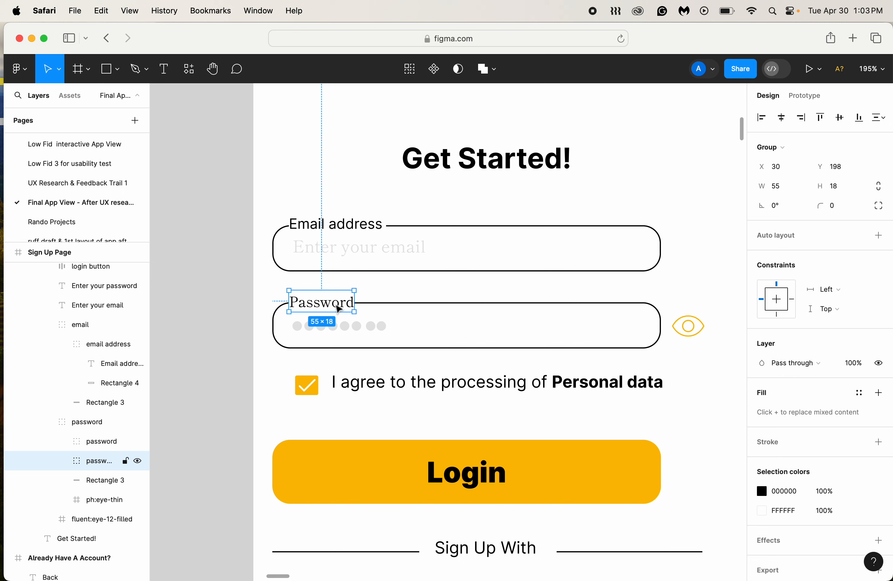
{"action": "double_click", "coordinate": [337, 306]}
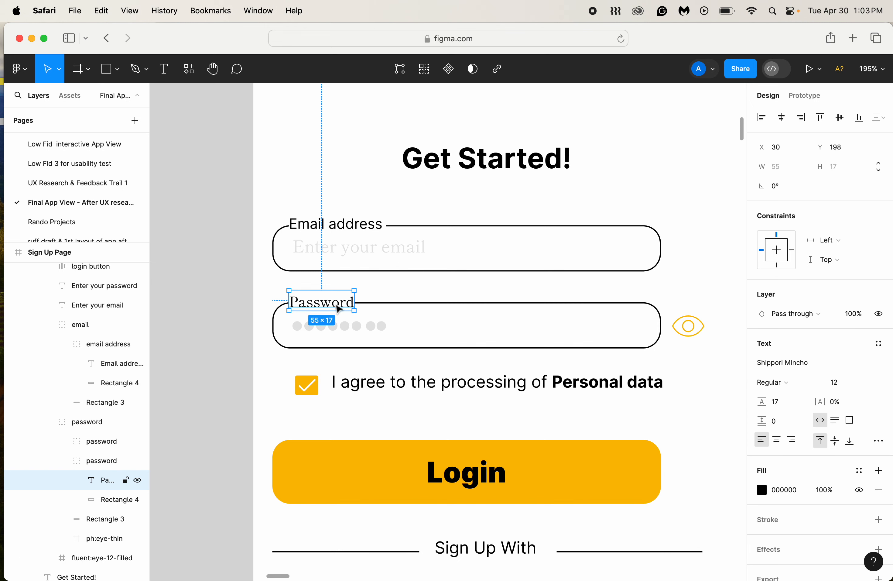
{"action": "left_click", "coordinate": [780, 363]}
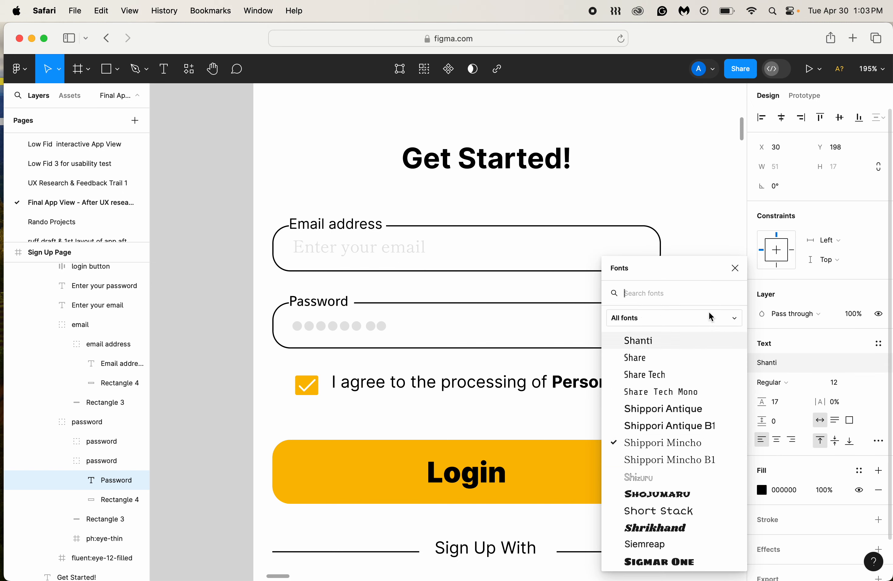
{"action": "type", "text": "in"}
{"action": "key", "text": "Down"}
{"action": "key", "text": "Down"}
{"action": "key", "text": "Down"}
{"action": "key", "text": "Down"}
{"action": "key", "text": "Down"}
{"action": "key", "text": "Down"}
{"action": "key", "text": "Down"}
{"action": "key", "text": "Down"}
{"action": "key", "text": "Down"}
{"action": "key", "text": "Return"}
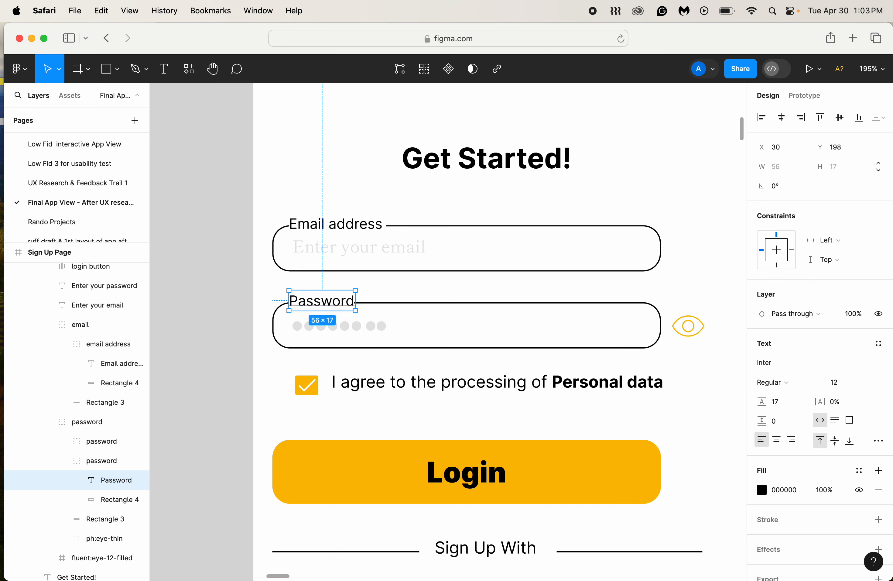
Step: Check the text styling of the Sign Up Page's personal data agreement line and its Login button label
{"action": "left_click", "coordinate": [543, 390]}
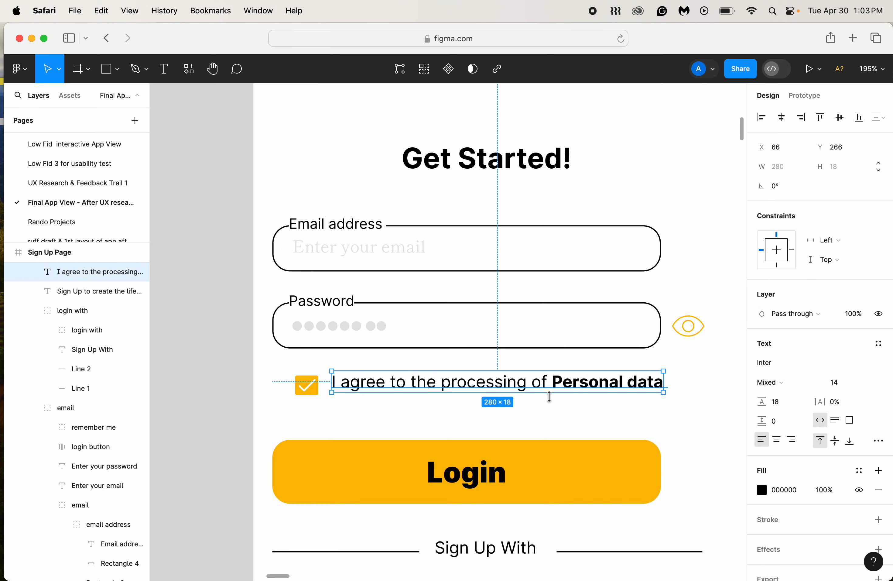
{"action": "scroll", "coordinate": [549, 396], "scroll_direction": "down", "scroll_amount": 2}
{"action": "left_click", "coordinate": [482, 432]}
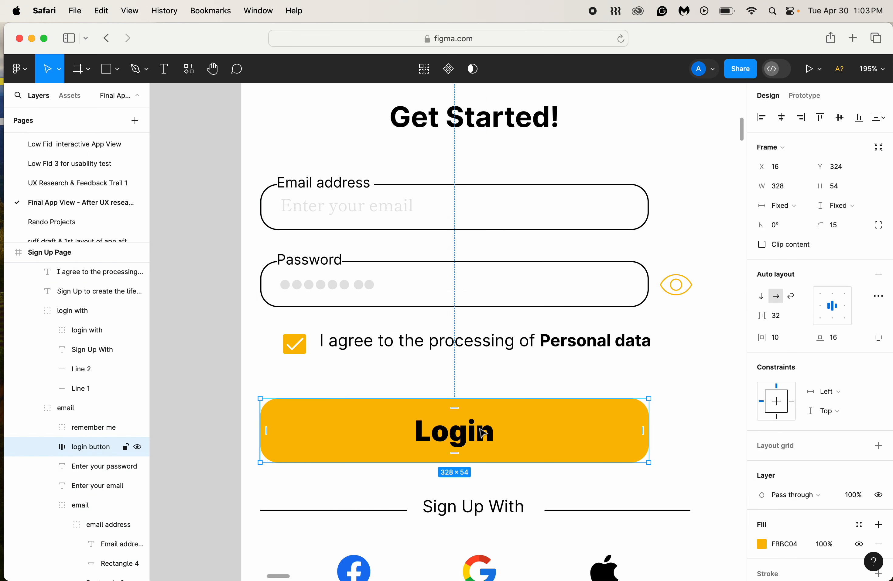
{"action": "double_click", "coordinate": [483, 431]}
{"action": "left_click", "coordinate": [652, 369]}
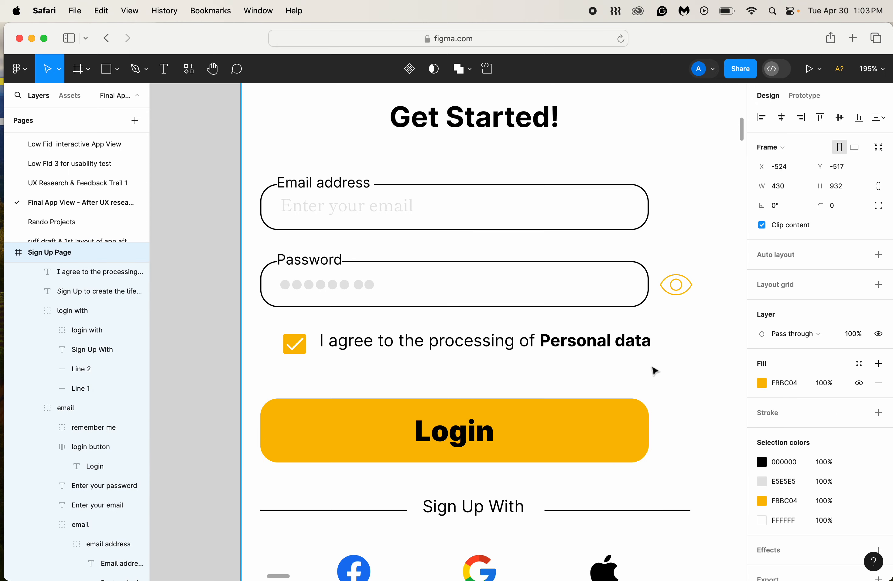
Step: Try moving the Sign Up Page's Login button horizontally to X 38, in line with the large text below, and undo the move
{"action": "scroll", "coordinate": [652, 369], "scroll_direction": "down", "scroll_amount": 5}
{"action": "scroll", "coordinate": [654, 374], "scroll_direction": "down", "scroll_amount": 4}
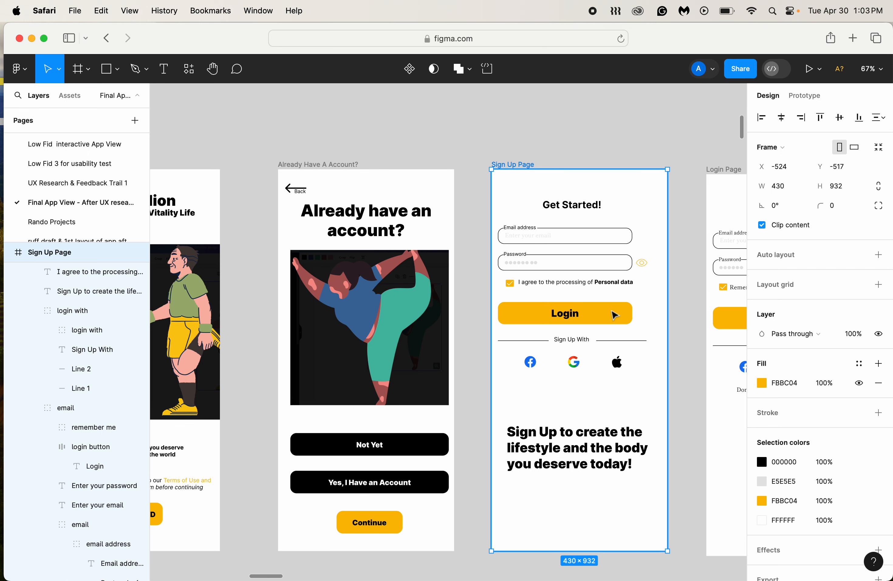
{"action": "left_click", "coordinate": [617, 321]}
{"action": "double_click", "coordinate": [605, 323]}
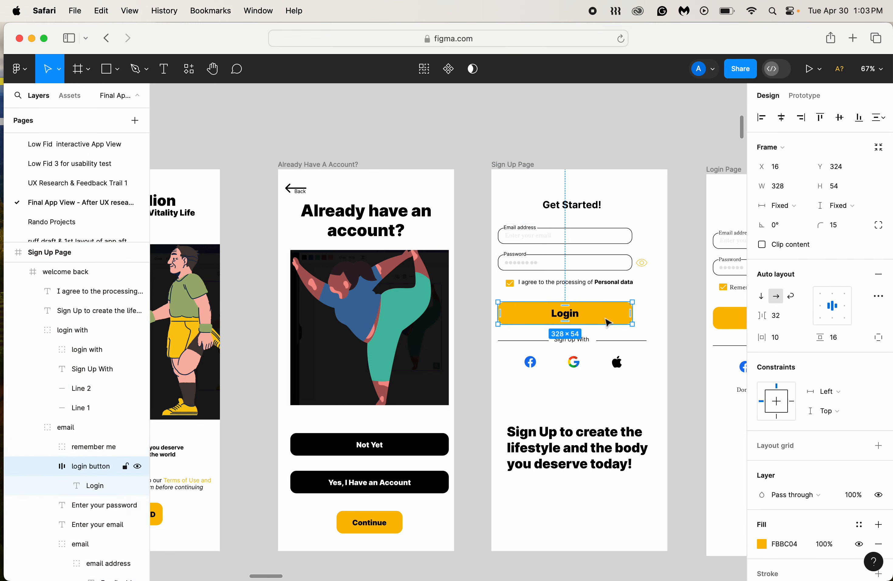
{"action": "left_click_drag", "start_coordinate": [606, 318], "coordinate": [614, 318]}
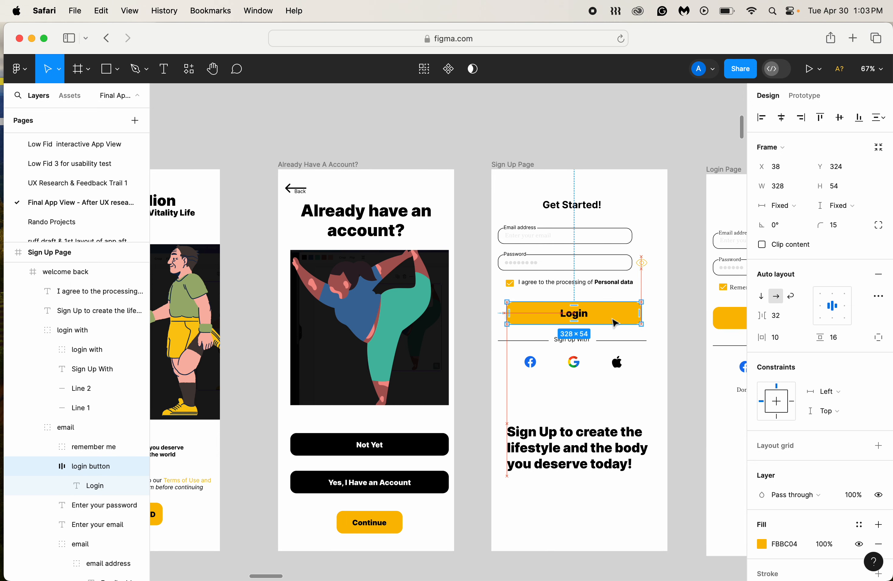
{"action": "scroll", "coordinate": [475, 351], "scroll_direction": "up", "scroll_amount": 8}
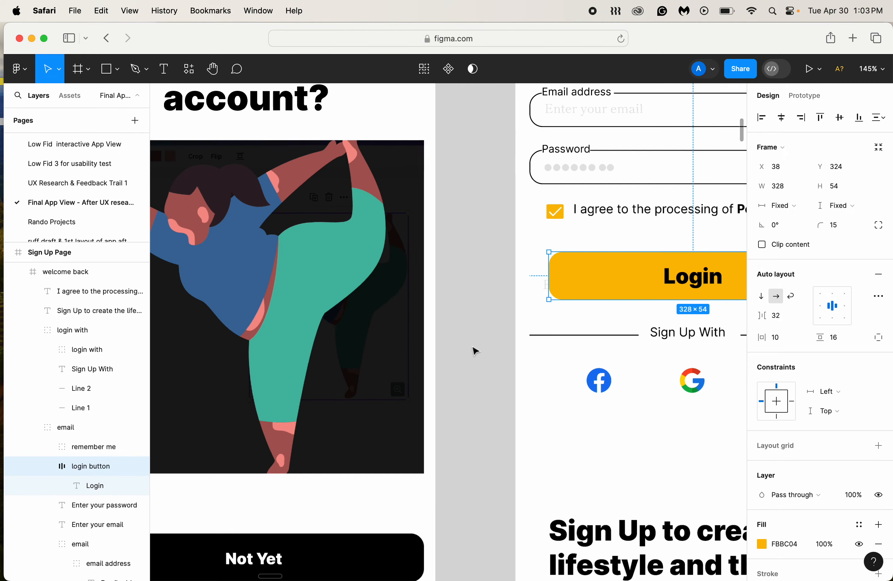
{"action": "scroll", "coordinate": [475, 351], "scroll_direction": "up", "scroll_amount": 2}
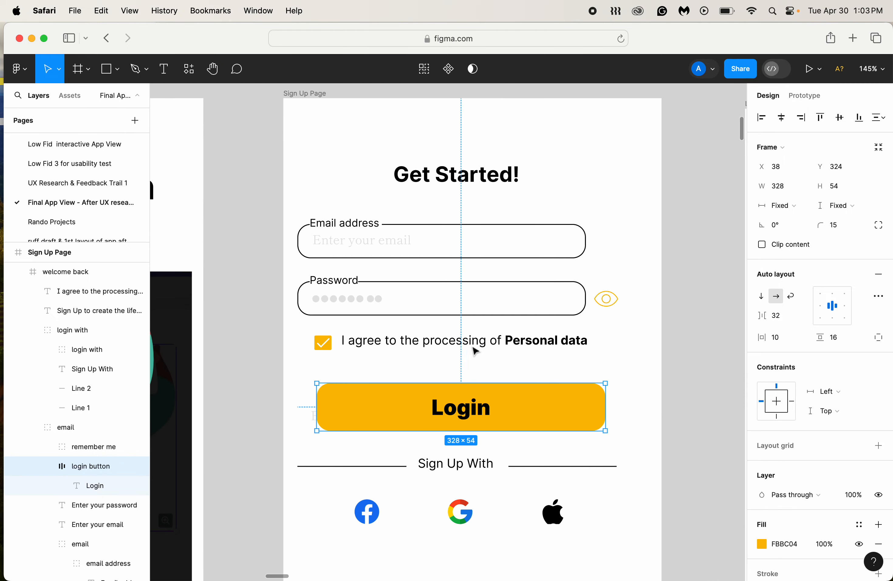
{"action": "key", "text": "super+z"}
Step: Compare the font, weight and size of the "Get Started!" heading with those of the "Already have an account?" heading
{"action": "left_click", "coordinate": [608, 359]}
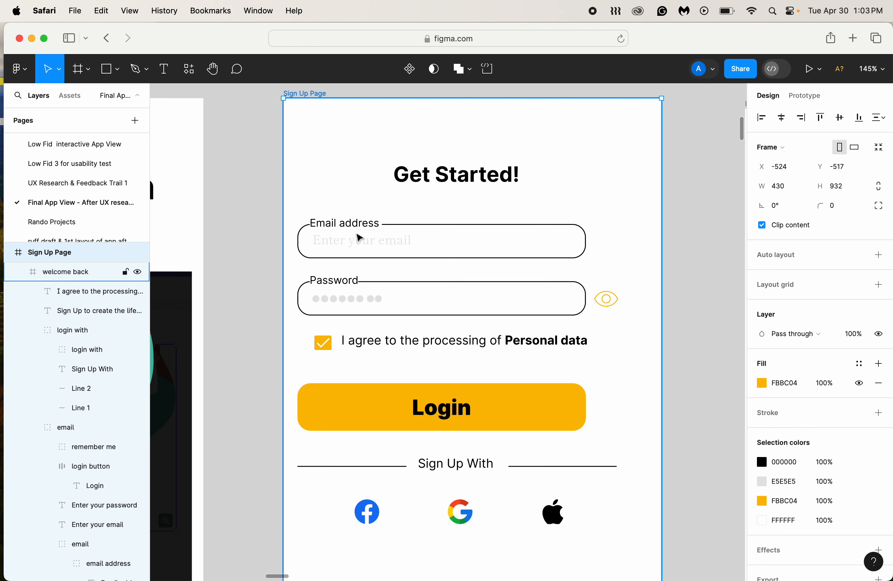
{"action": "left_click", "coordinate": [344, 249]}
{"action": "left_click", "coordinate": [344, 249]}
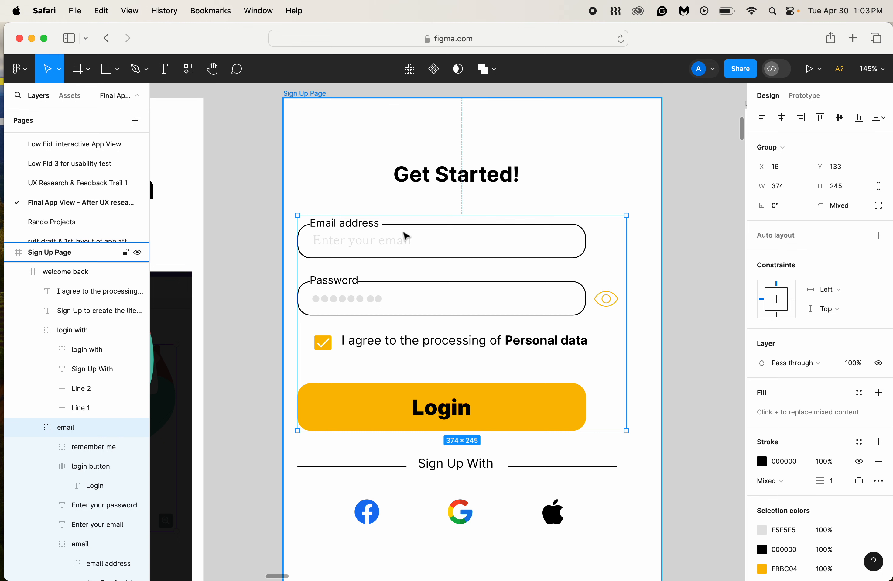
{"action": "left_click", "coordinate": [428, 190]}
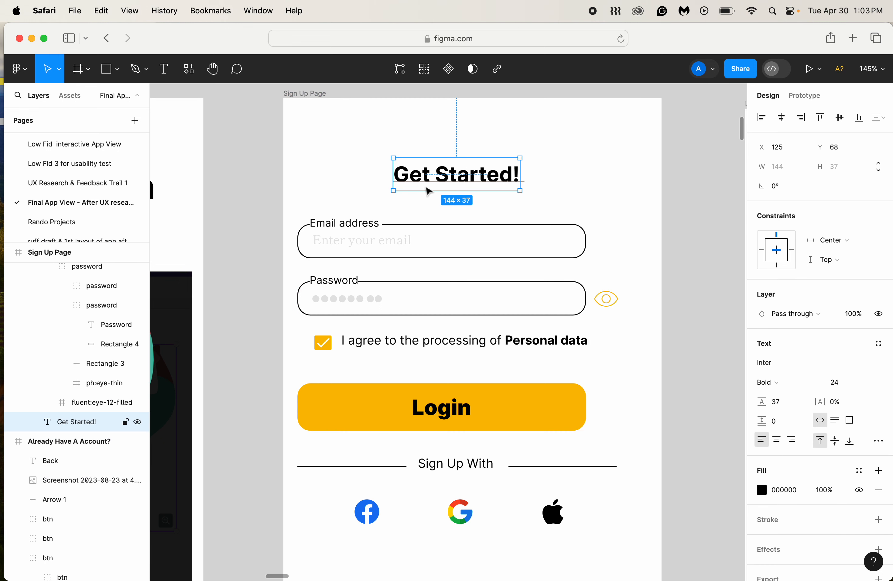
{"action": "left_click", "coordinate": [265, 219]}
{"action": "scroll", "coordinate": [240, 212], "scroll_direction": "left", "scroll_amount": 3}
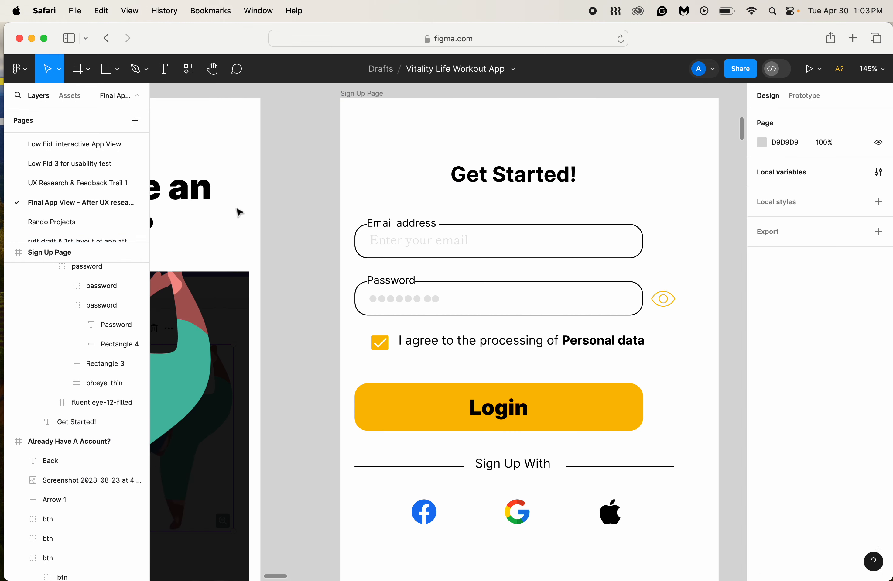
{"action": "scroll", "coordinate": [242, 212], "scroll_direction": "left", "scroll_amount": 6}
{"action": "left_click", "coordinate": [247, 211]}
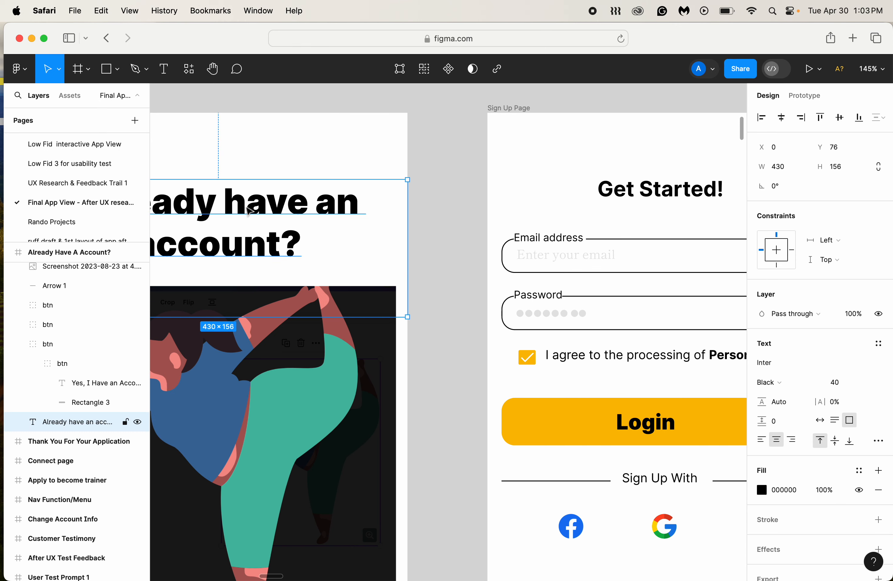
{"action": "double_click", "coordinate": [246, 208]}
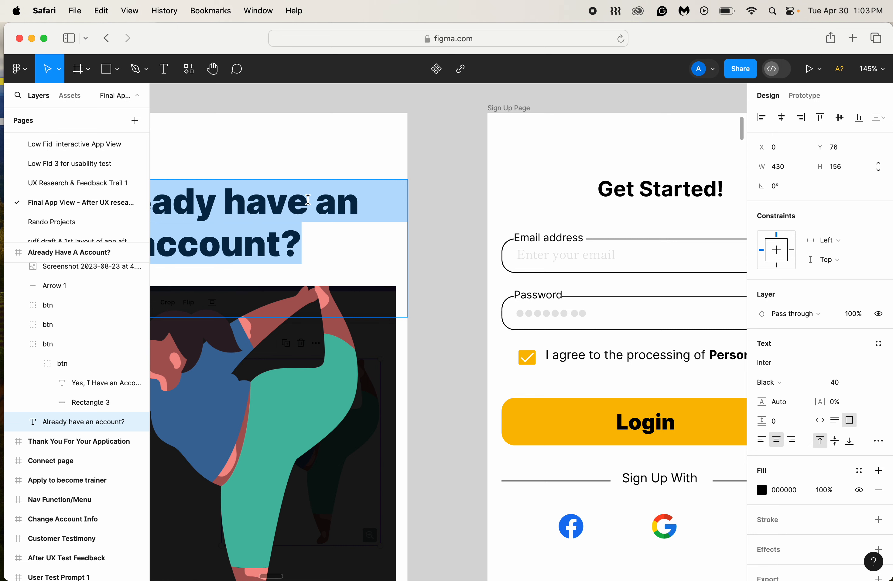
{"action": "key", "text": "Escape"}
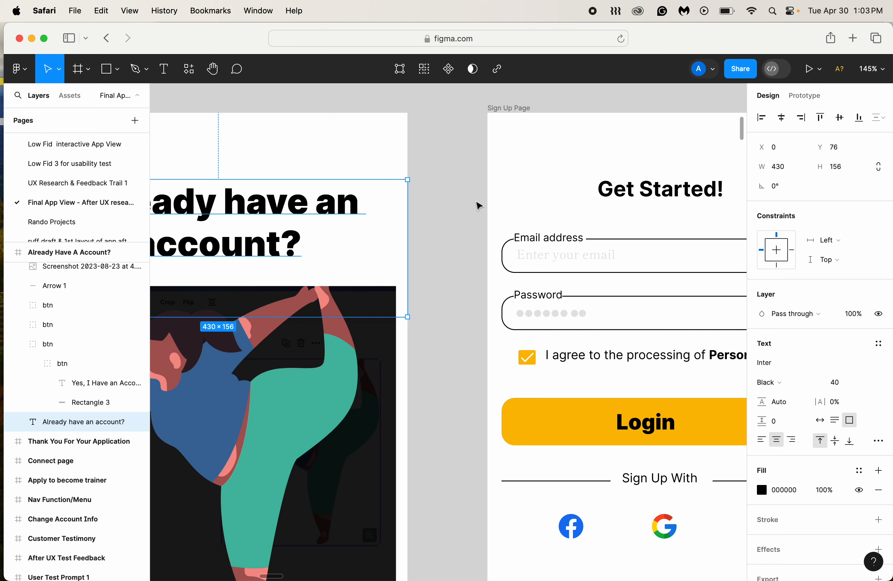
Step: Set the font size of the Sign Up Page's "Get Started!" heading to 40
{"action": "left_click", "coordinate": [632, 197]}
{"action": "double_click", "coordinate": [633, 196]}
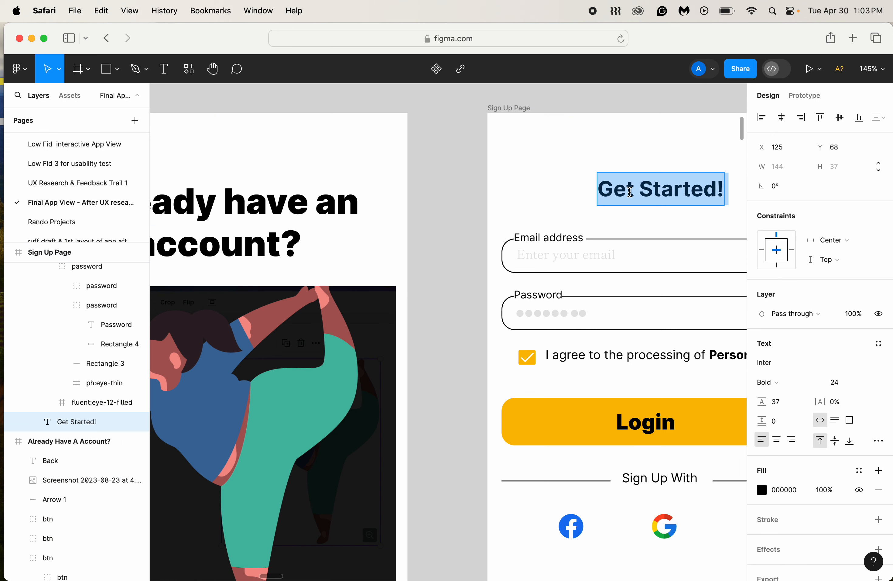
{"action": "left_click", "coordinate": [844, 383]}
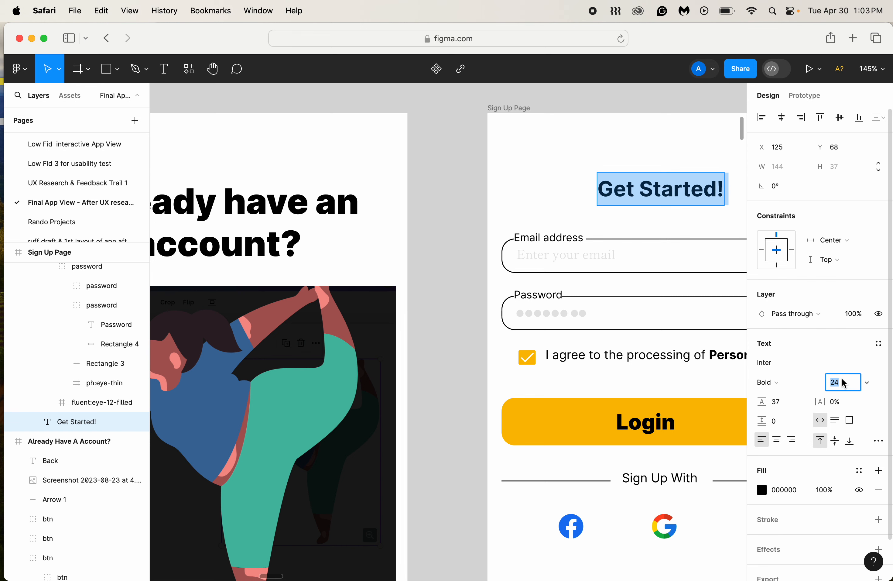
{"action": "type", "text": "40"}
{"action": "key", "text": "Return"}
{"action": "scroll", "coordinate": [579, 392], "scroll_direction": "right", "scroll_amount": 5}
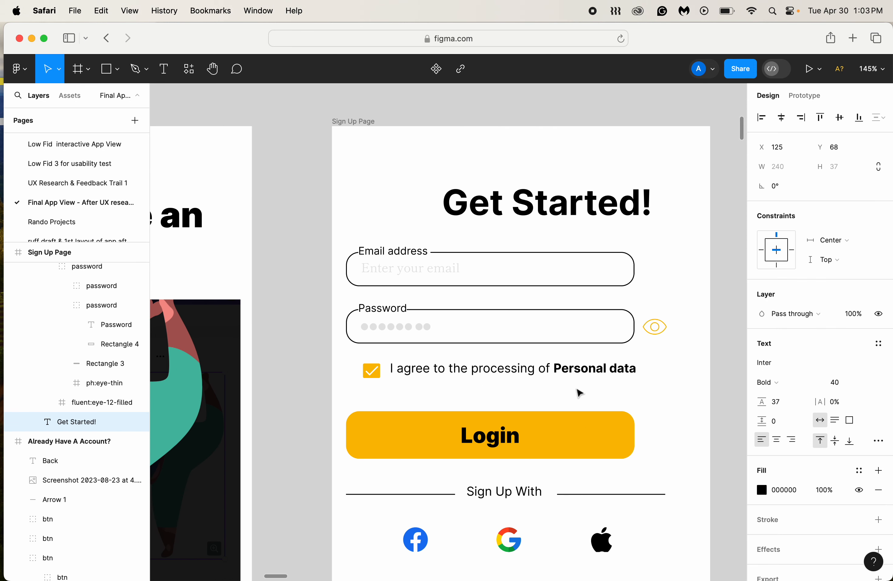
{"action": "scroll", "coordinate": [581, 392], "scroll_direction": "right", "scroll_amount": 2}
{"action": "key", "text": "Escape"}
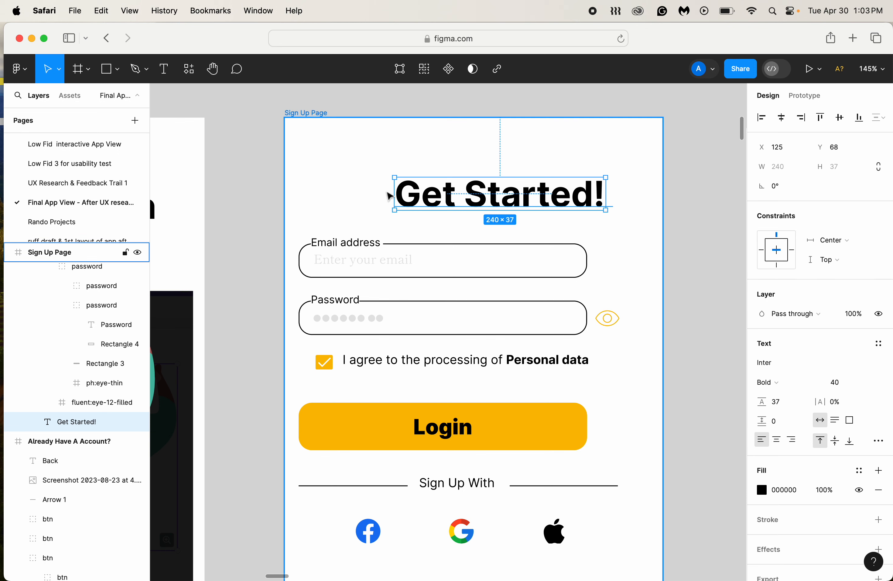
Step: Stretch the "Get Started!" text box across the full 430 width of the Sign Up Page and center-align its text
{"action": "left_click_drag", "start_coordinate": [392, 193], "coordinate": [286, 194]}
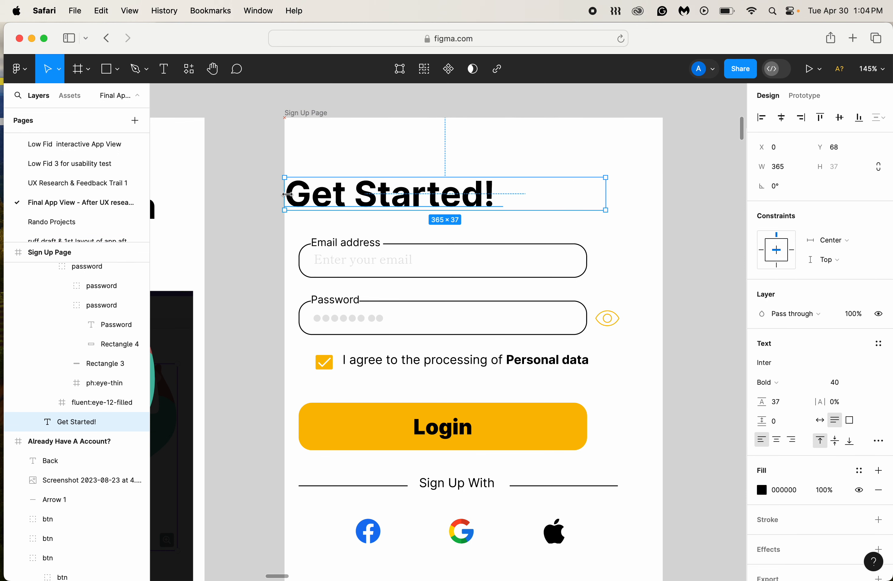
{"action": "left_click_drag", "start_coordinate": [607, 193], "coordinate": [660, 194]}
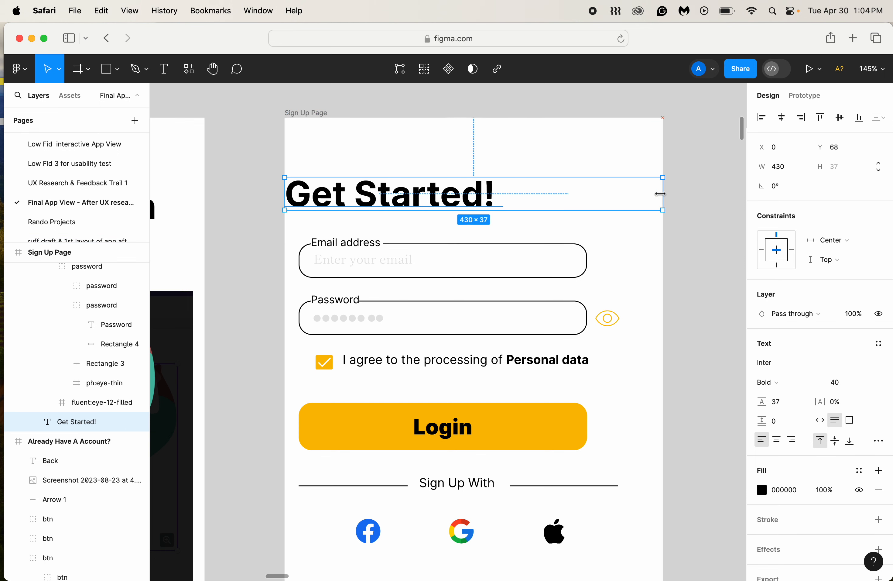
{"action": "left_click", "coordinate": [777, 442]}
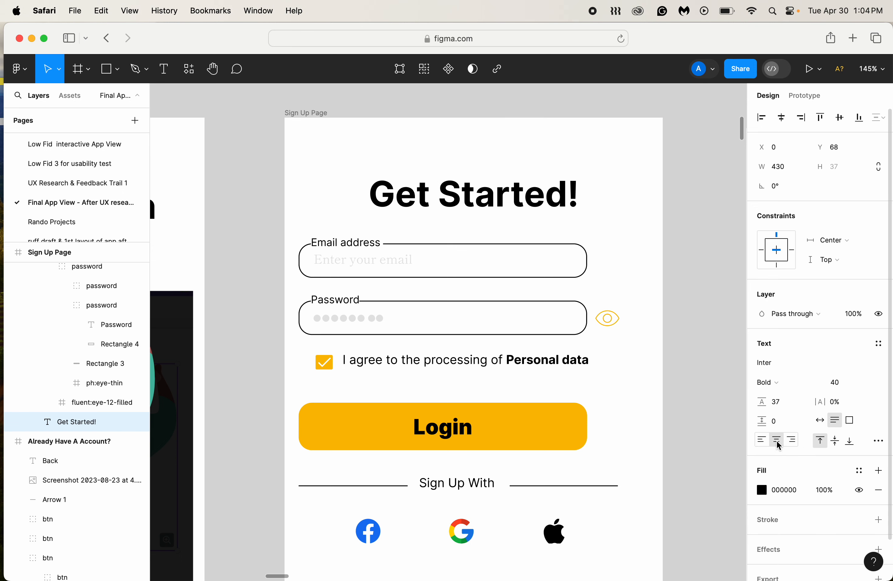
{"action": "left_click", "coordinate": [700, 311]}
Step: Compare the font, weight and size of the "Already have an account?" heading with those of the home page's two headline lines
{"action": "scroll", "coordinate": [700, 310], "scroll_direction": "down", "scroll_amount": 5}
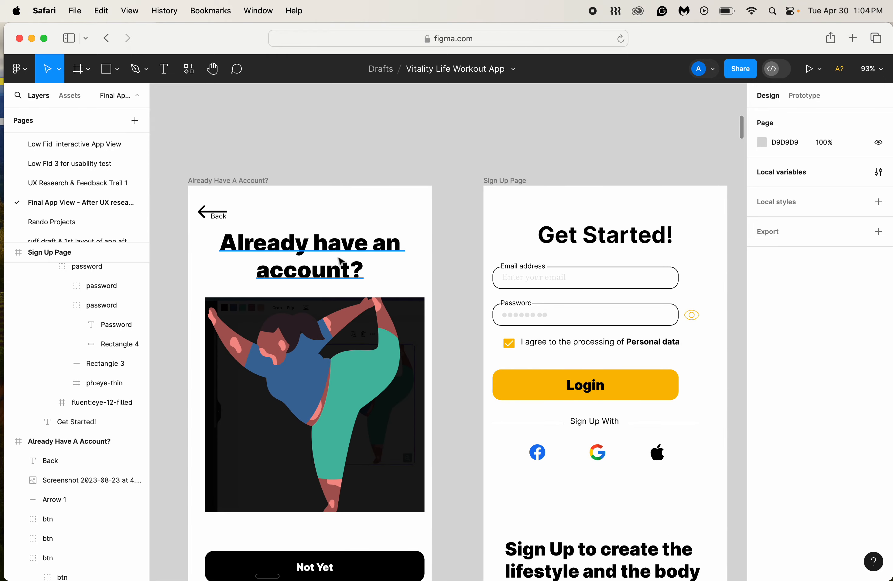
{"action": "double_click", "coordinate": [339, 261]}
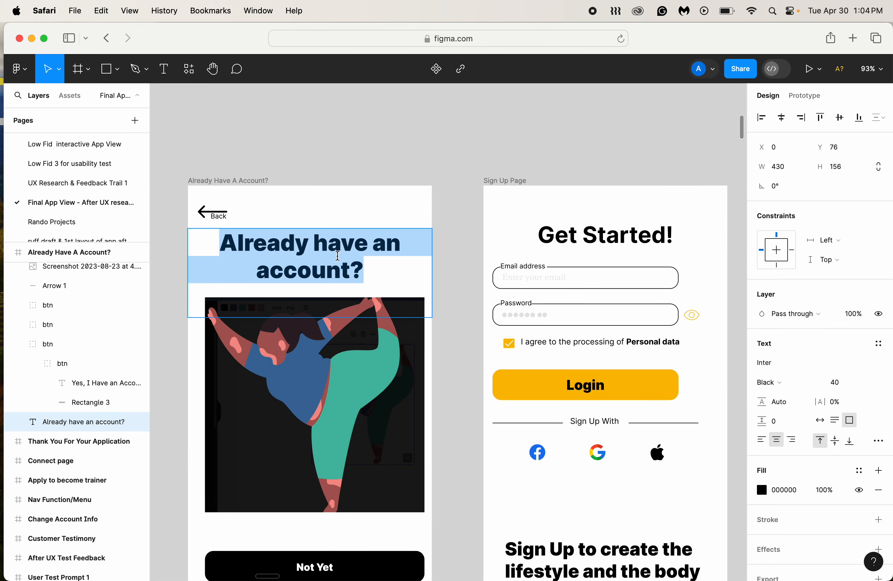
{"action": "key", "text": "Escape"}
{"action": "scroll", "coordinate": [419, 154], "scroll_direction": "left", "scroll_amount": 10}
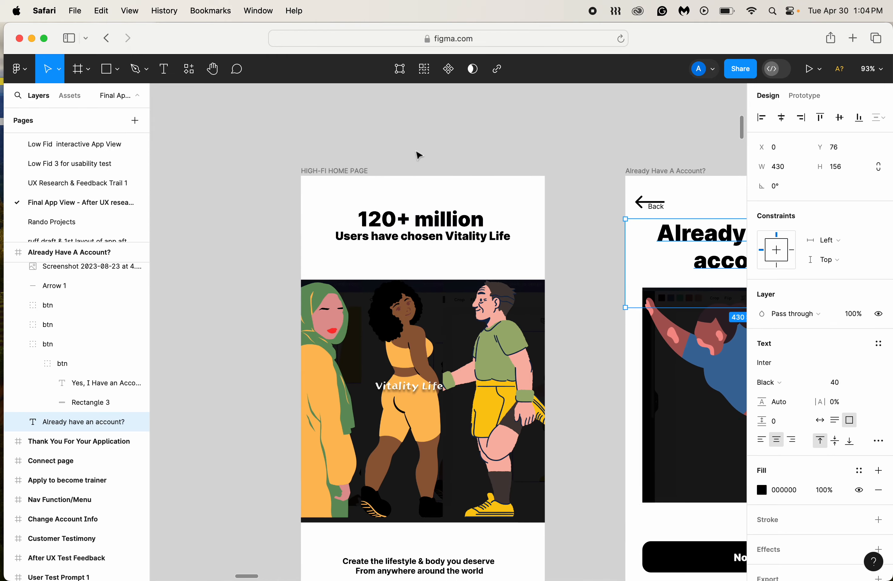
{"action": "double_click", "coordinate": [424, 219]}
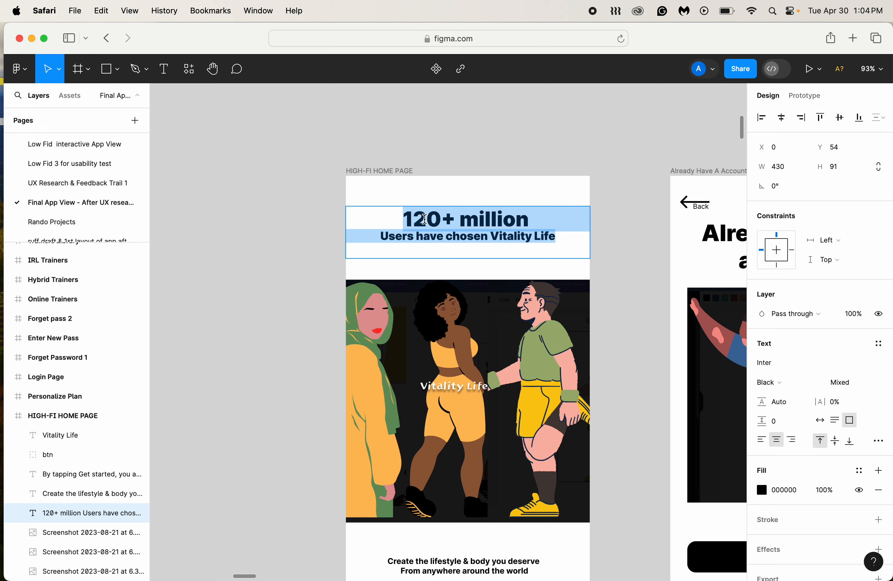
{"action": "double_click", "coordinate": [424, 219]}
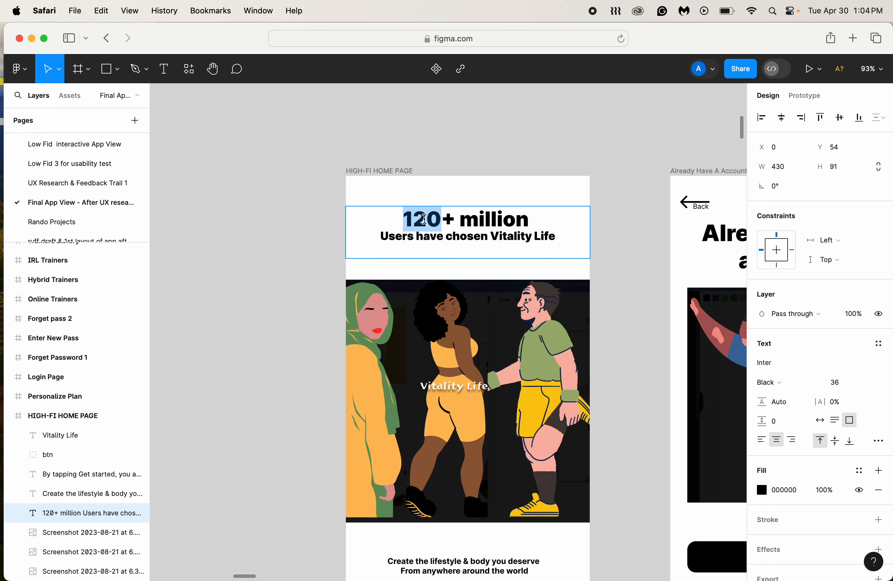
{"action": "left_click", "coordinate": [443, 235]}
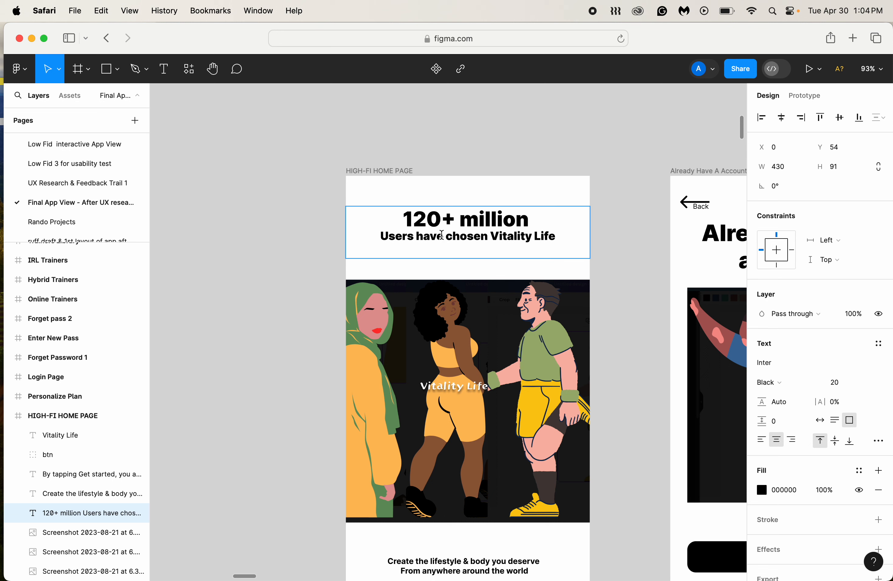
Step: Set the font size of the home page's "120+ million" headline line to 40
{"action": "triple_click", "coordinate": [487, 219]}
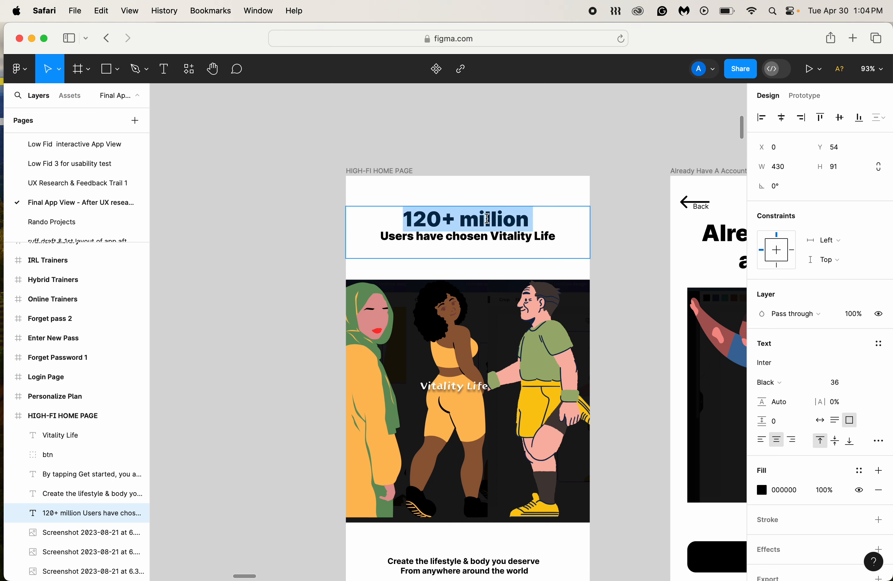
{"action": "left_click", "coordinate": [841, 385]}
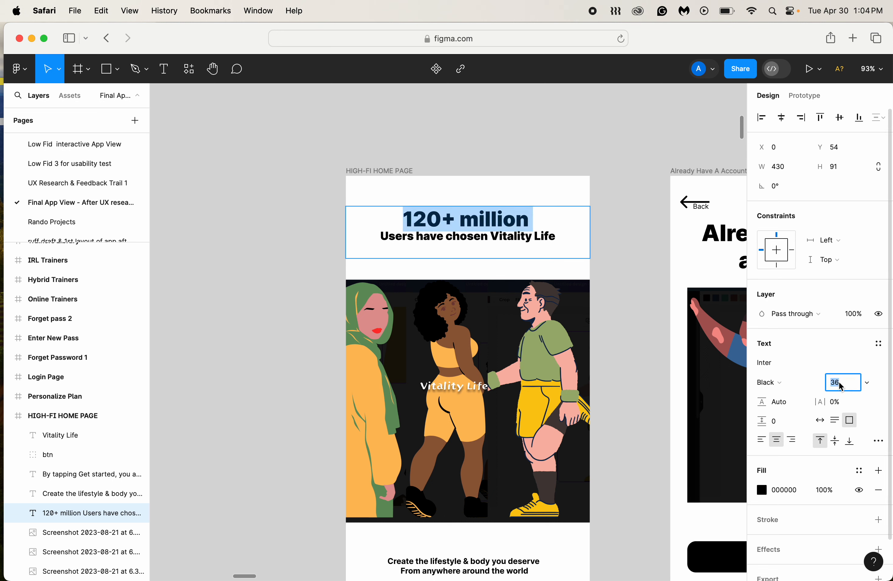
{"action": "type", "text": "40"}
{"action": "key", "text": "Return"}
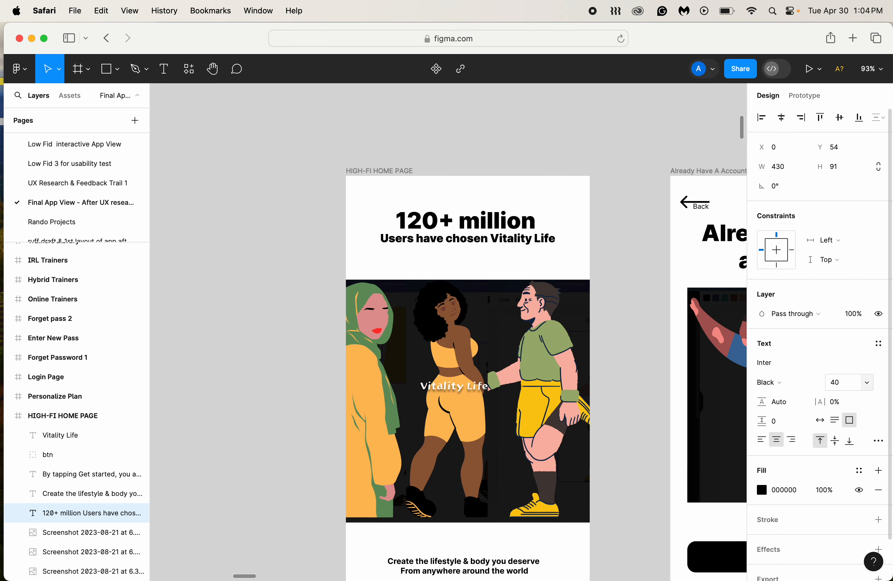
Step: Check the text styling of the home page's "Users have chosen Vitality Life" line and the Sign Up Page's "Sign Up With" label
{"action": "double_click", "coordinate": [487, 240]}
{"action": "triple_click", "coordinate": [486, 240]}
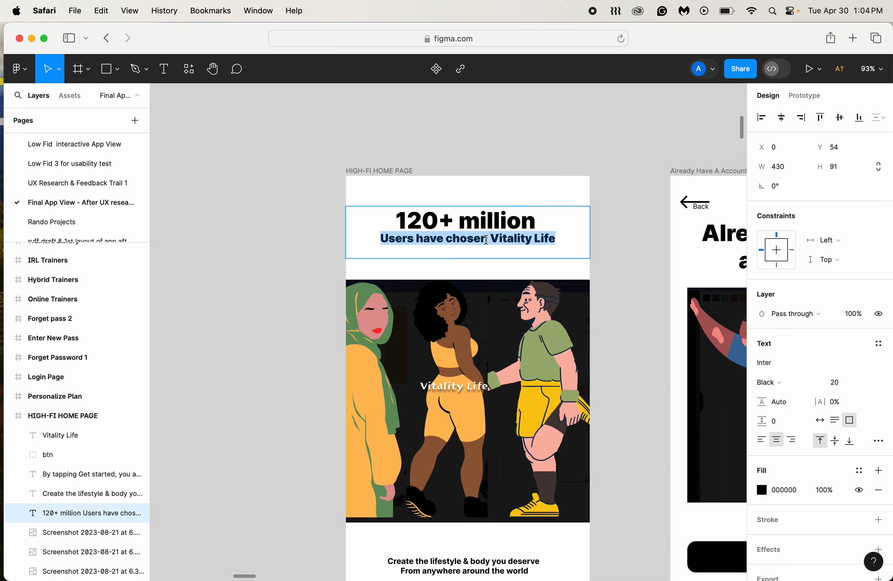
{"action": "key", "text": "Escape"}
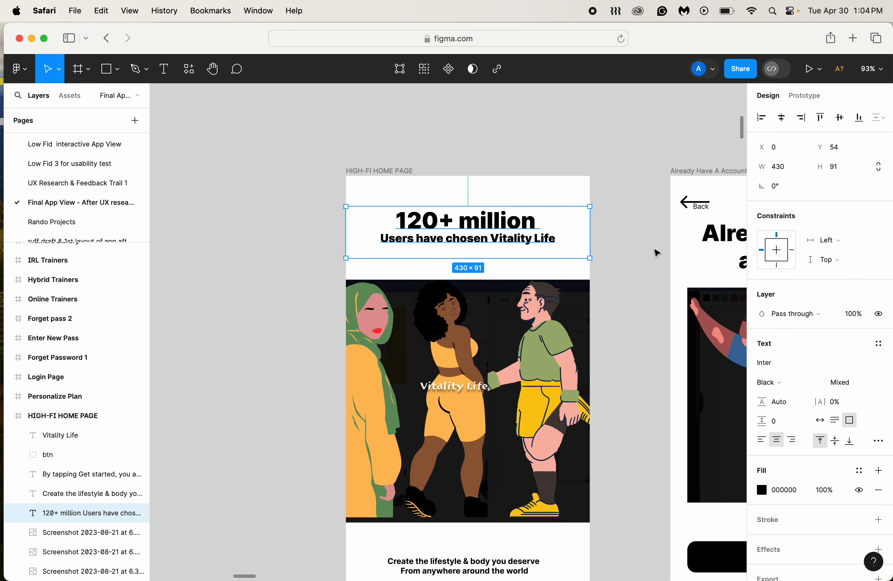
{"action": "scroll", "coordinate": [656, 252], "scroll_direction": "right", "scroll_amount": 15}
{"action": "scroll", "coordinate": [657, 252], "scroll_direction": "right", "scroll_amount": 10}
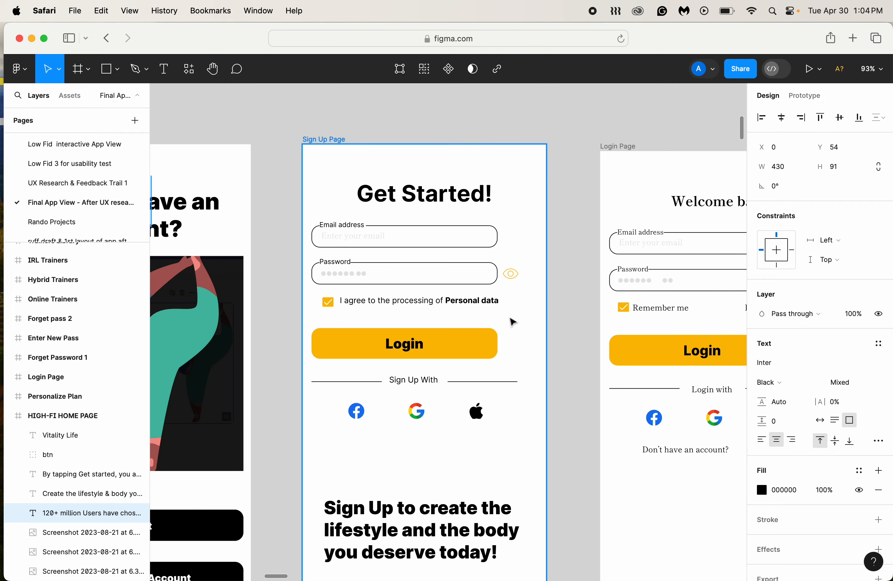
{"action": "double_click", "coordinate": [486, 304]}
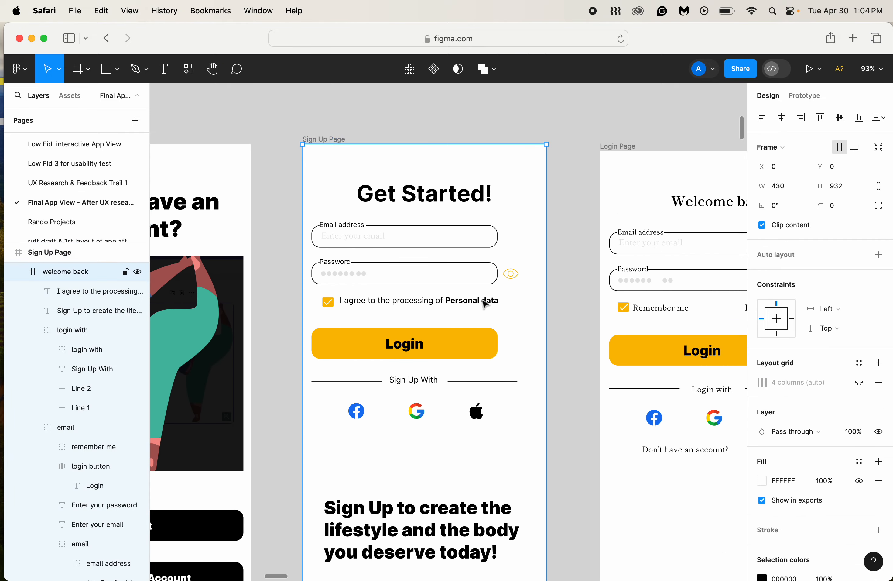
{"action": "double_click", "coordinate": [414, 388]}
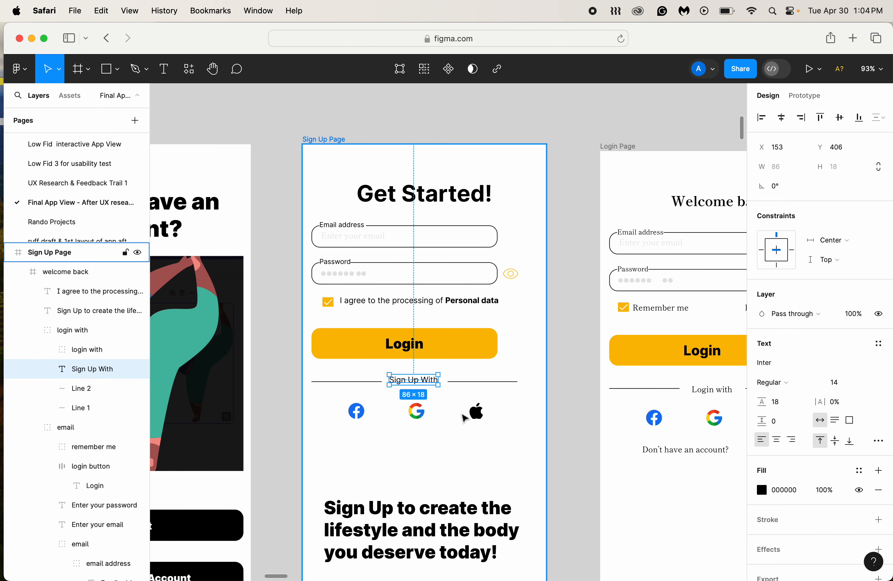
Step: Try font size 20 on the Sign Up Page's "Sign Up to create the lifestyle…" text, and set it to 30 instead
{"action": "scroll", "coordinate": [418, 408], "scroll_direction": "down", "scroll_amount": 5}
{"action": "left_click", "coordinate": [433, 427]}
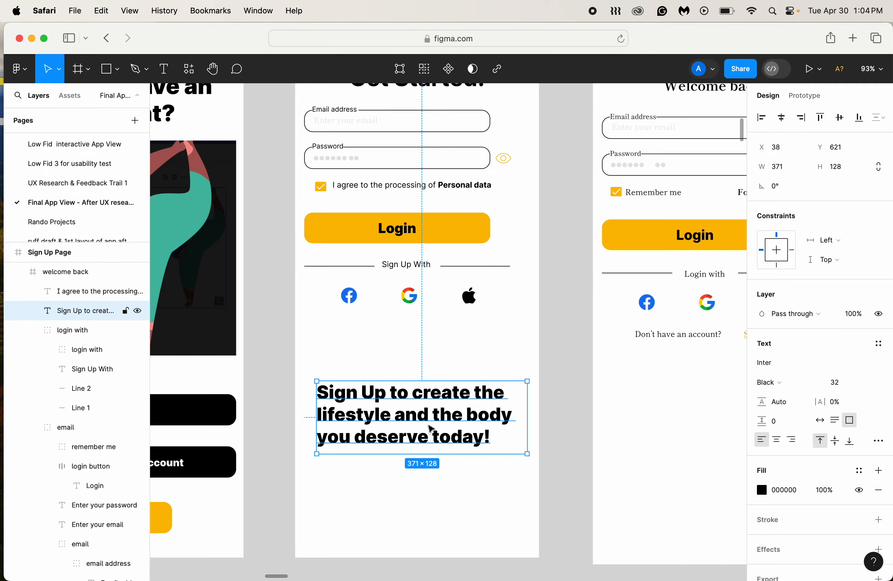
{"action": "scroll", "coordinate": [432, 427], "scroll_direction": "down", "scroll_amount": 5}
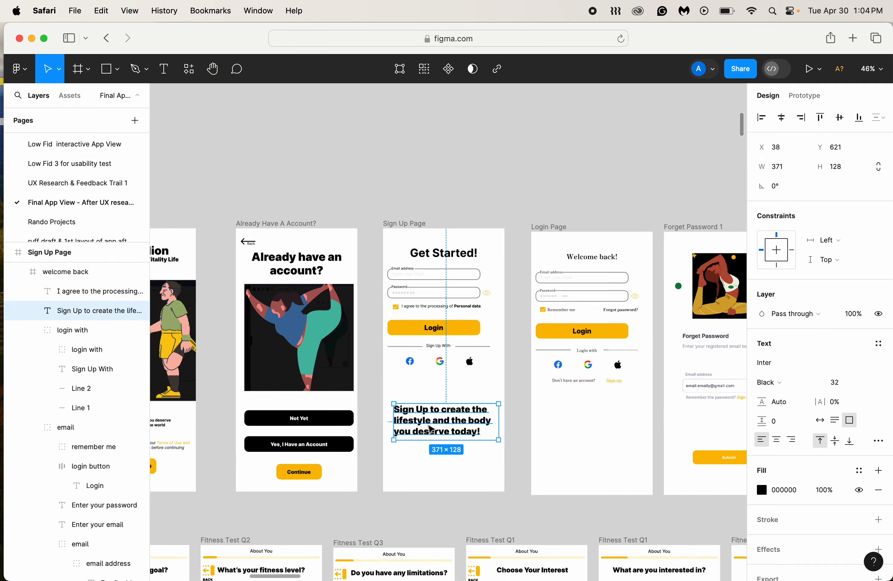
{"action": "scroll", "coordinate": [432, 427], "scroll_direction": "up", "scroll_amount": 5}
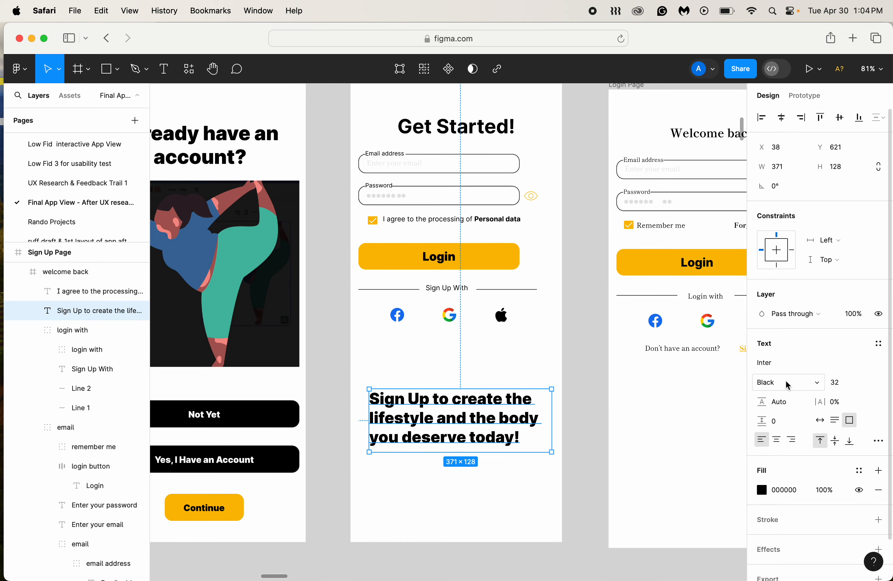
{"action": "left_click", "coordinate": [835, 382]}
{"action": "type", "text": "20"}
{"action": "key", "text": "Return"}
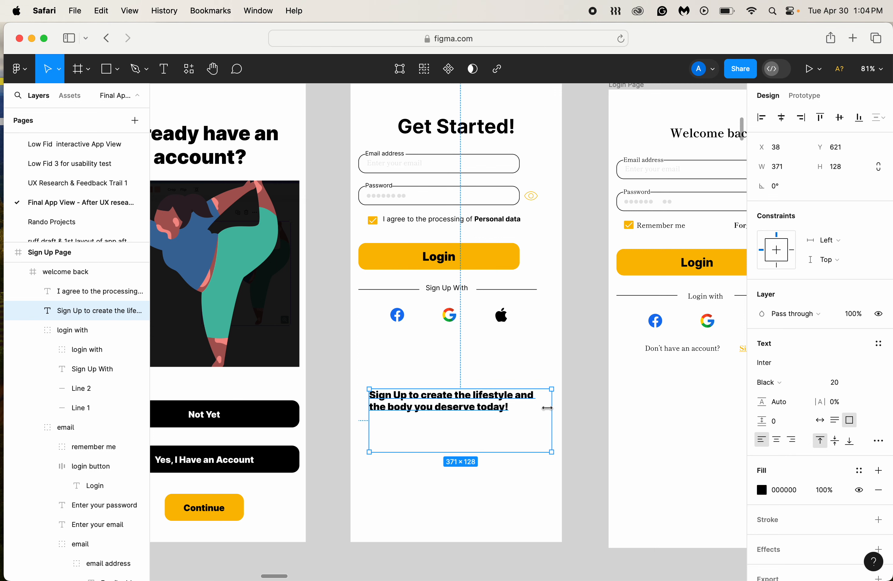
{"action": "left_click", "coordinate": [844, 383]}
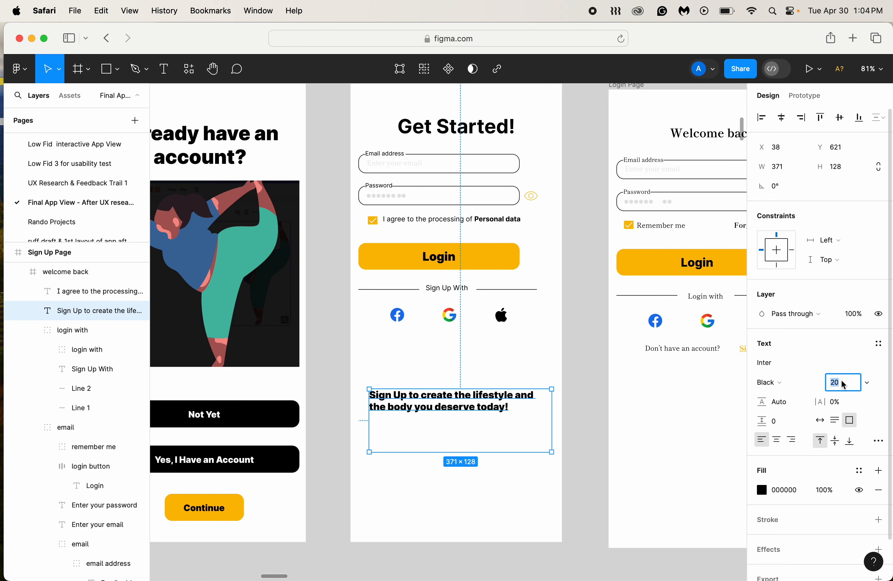
{"action": "type", "text": "30"}
{"action": "key", "text": "Return"}
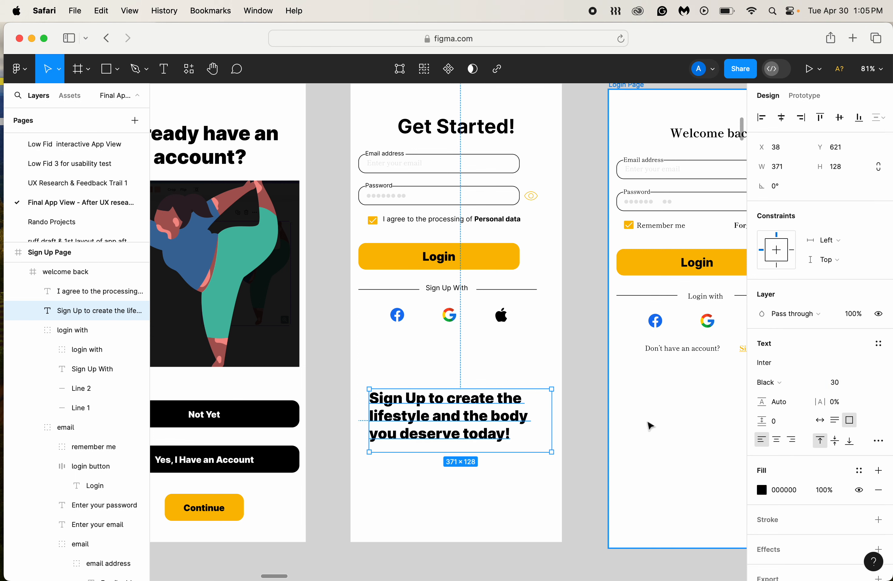
Step: Widen the "Sign Up to create the lifestyle…" text box to the full 430 frame width at X 0 and center-align its text
{"action": "left_click_drag", "start_coordinate": [369, 420], "coordinate": [351, 414]}
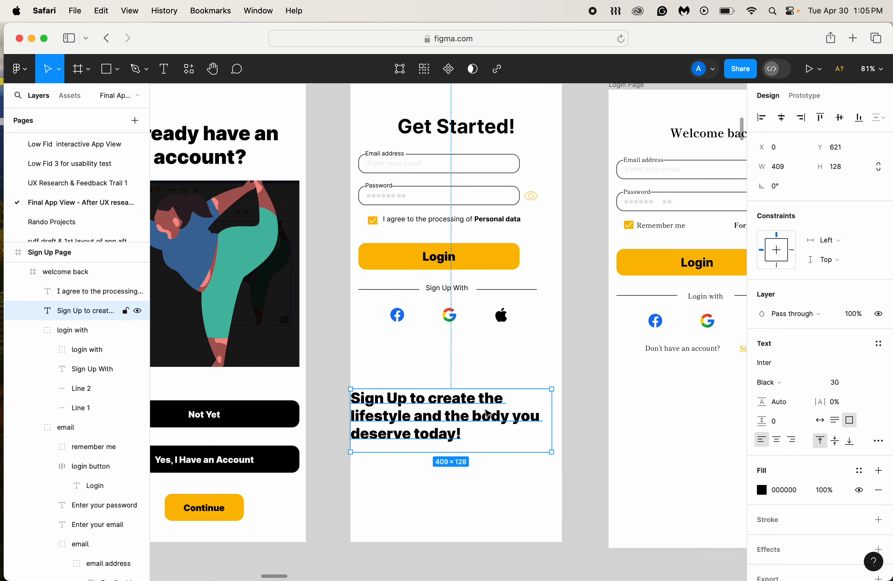
{"action": "left_click_drag", "start_coordinate": [552, 417], "coordinate": [561, 417]}
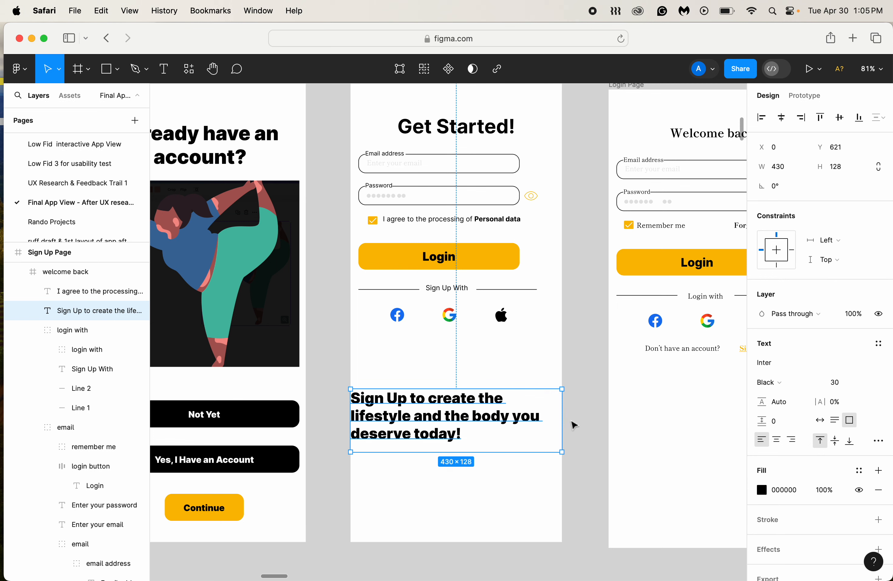
{"action": "left_click", "coordinate": [777, 439]}
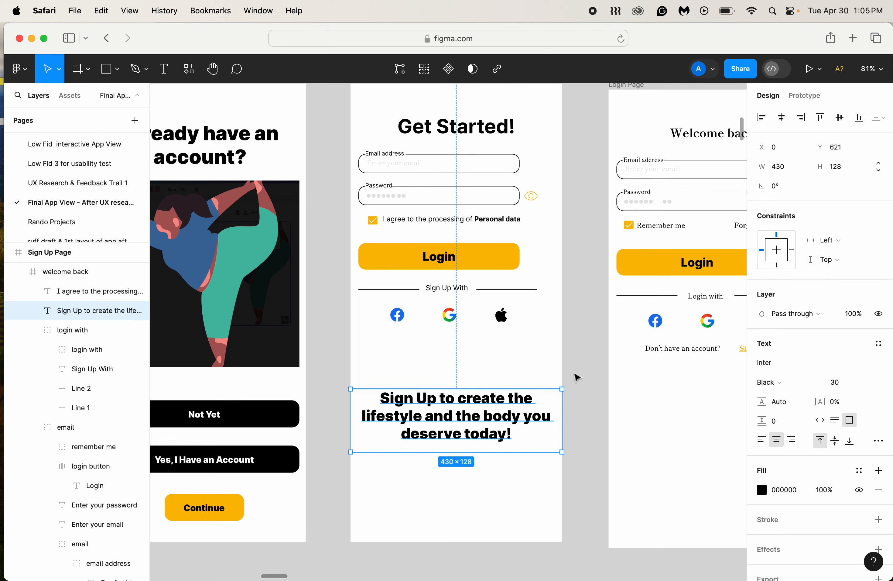
{"action": "left_click", "coordinate": [575, 363]}
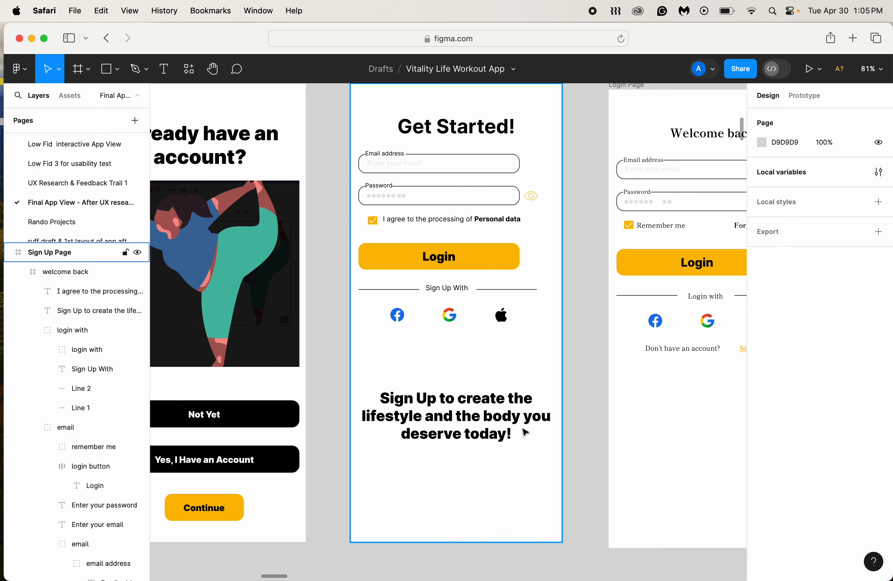
Step: Move the Sign Up Page's Login button horizontally to about X 47, keeping its vertical position
{"action": "scroll", "coordinate": [555, 374], "scroll_direction": "up", "scroll_amount": 4}
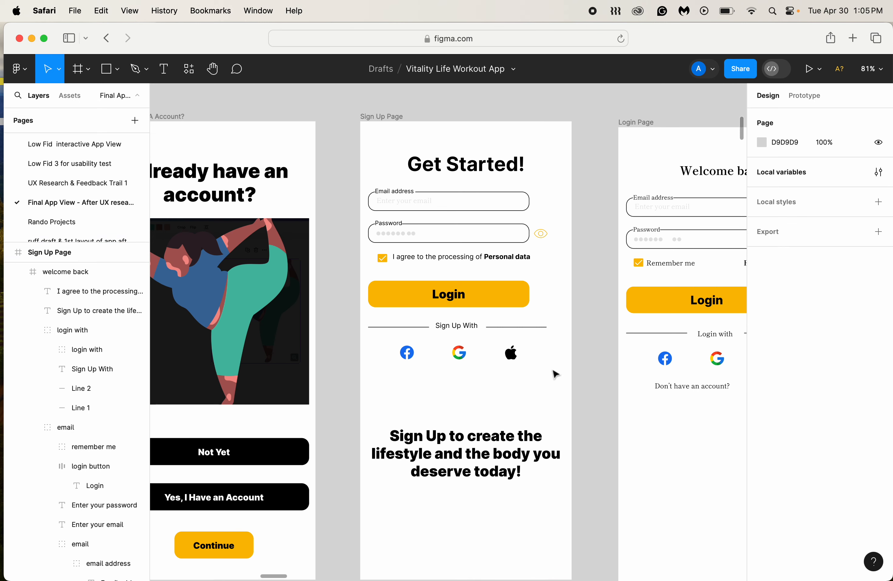
{"action": "double_click", "coordinate": [512, 329]}
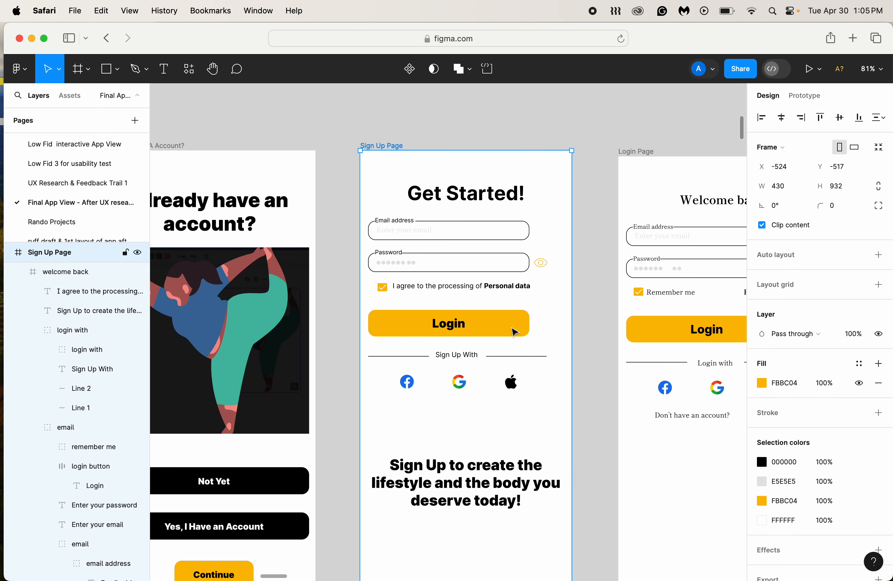
{"action": "double_click", "coordinate": [512, 328]}
{"action": "double_click", "coordinate": [514, 331]}
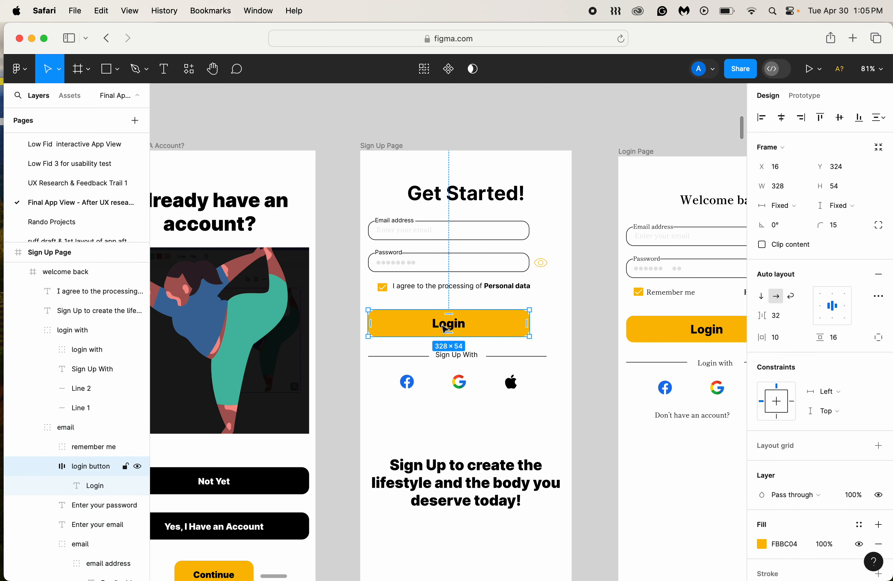
{"action": "left_click_drag", "start_coordinate": [446, 328], "coordinate": [460, 329]}
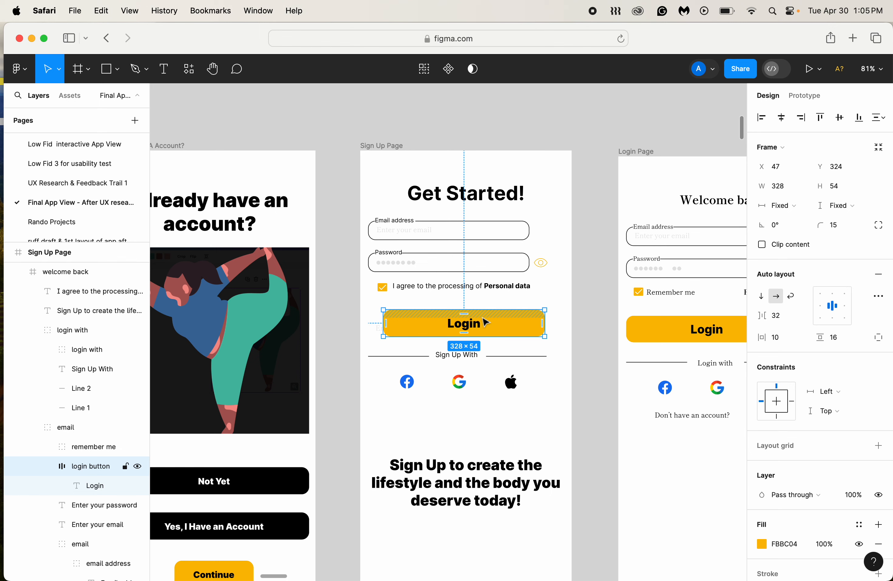
Step: Examine the Sign Up Page's form group and the text styling of its "Get Started!" heading, comparing them with the Login Page
{"action": "left_click", "coordinate": [447, 263]}
{"action": "scroll", "coordinate": [447, 263], "scroll_direction": "up", "scroll_amount": 5}
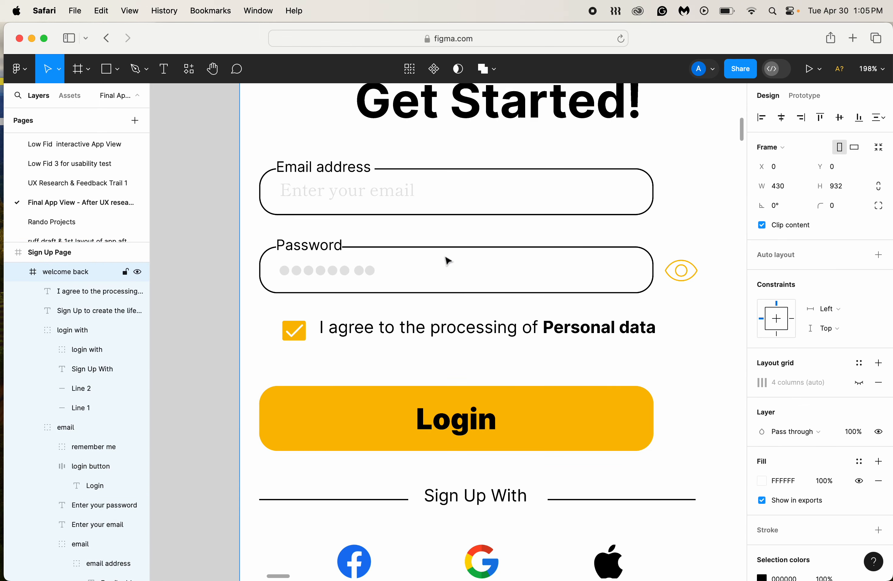
{"action": "scroll", "coordinate": [447, 262], "scroll_direction": "down", "scroll_amount": 2}
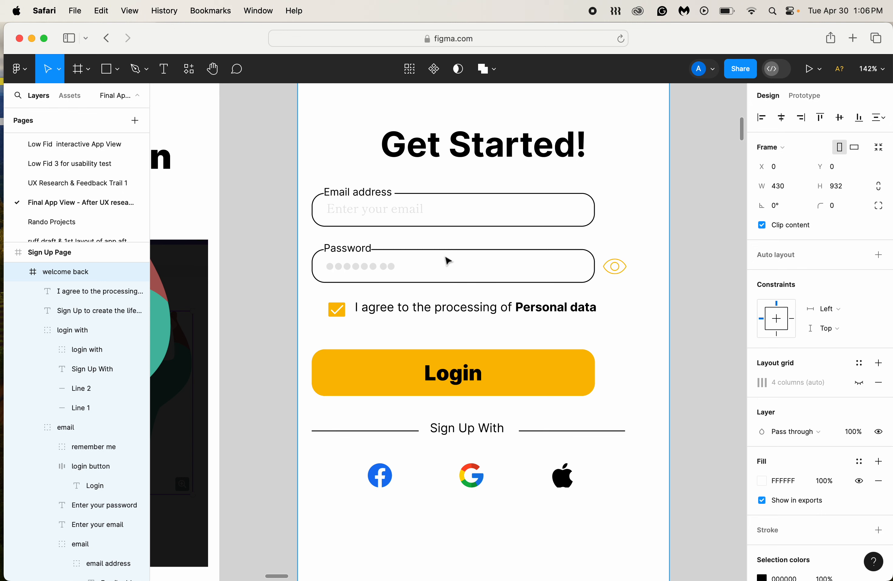
{"action": "left_click", "coordinate": [523, 364]}
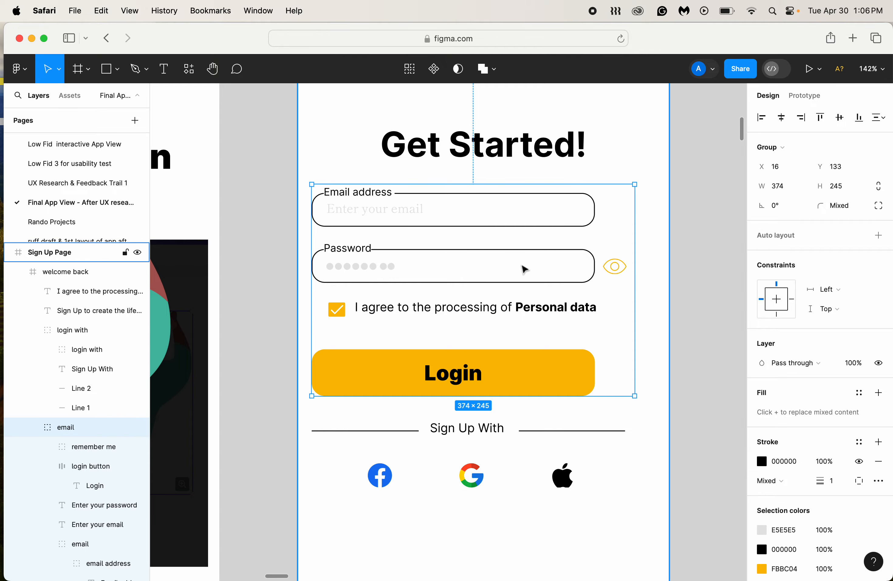
{"action": "scroll", "coordinate": [542, 361], "scroll_direction": "down", "scroll_amount": 5}
{"action": "scroll", "coordinate": [542, 363], "scroll_direction": "down", "scroll_amount": 3}
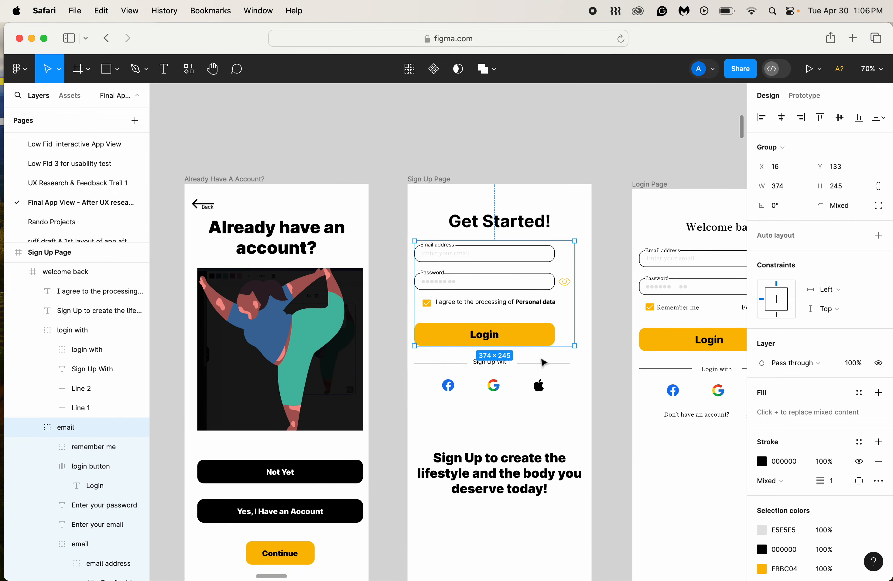
{"action": "scroll", "coordinate": [562, 370], "scroll_direction": "right", "scroll_amount": 10}
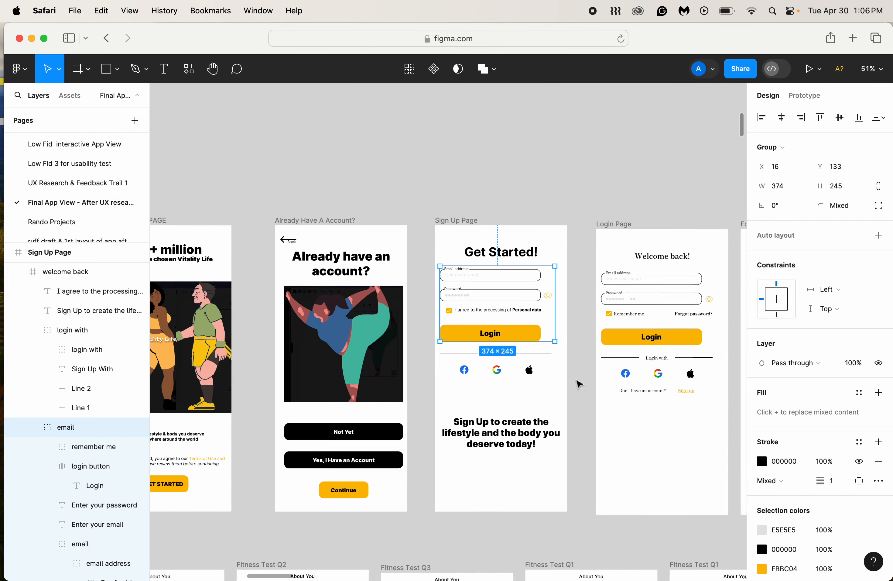
{"action": "scroll", "coordinate": [570, 381], "scroll_direction": "left", "scroll_amount": 2}
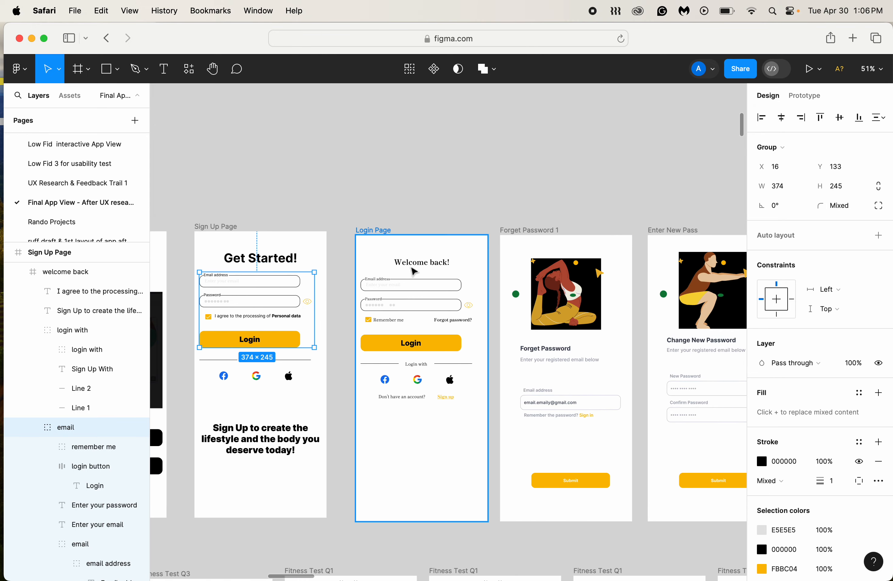
{"action": "left_click", "coordinate": [265, 264]}
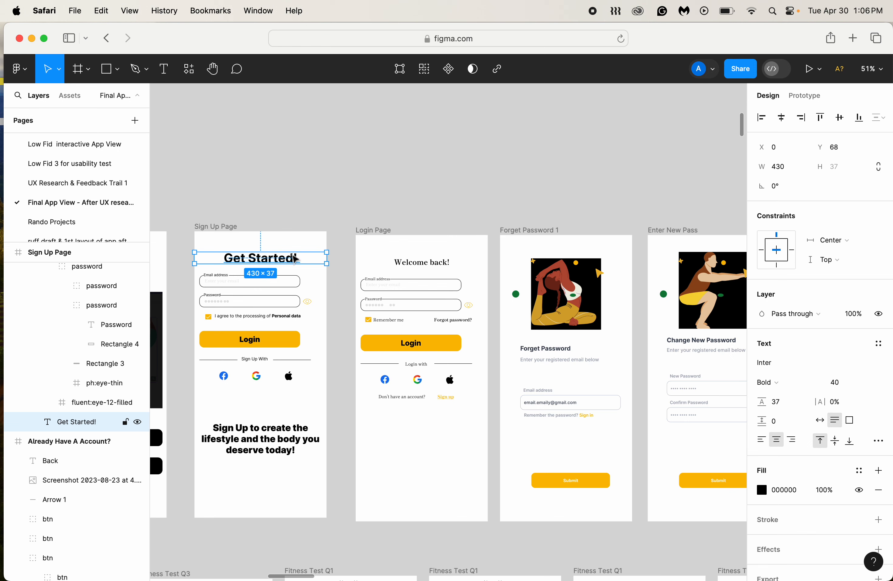
Step: Set the Login Page's "Welcome back!" heading to Regular weight and look through its font choices
{"action": "double_click", "coordinate": [421, 264]}
{"action": "double_click", "coordinate": [418, 260]}
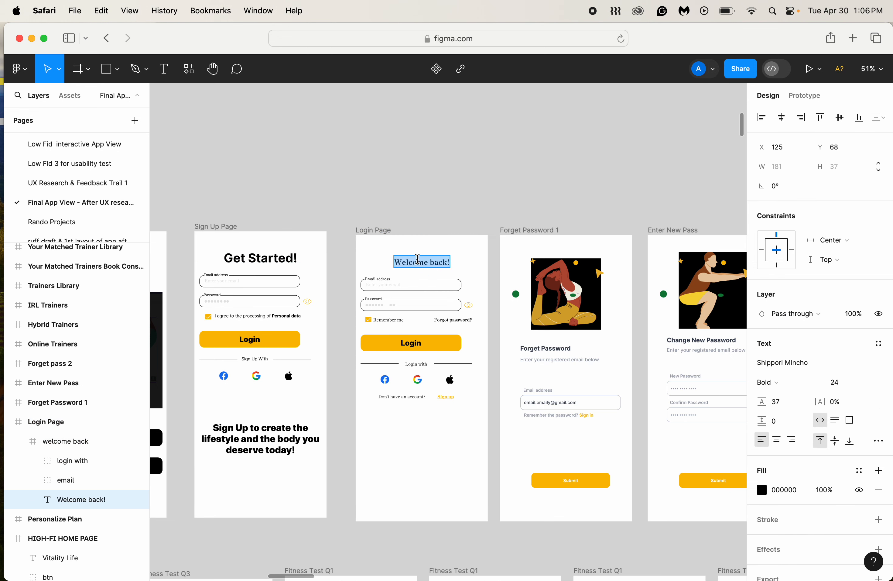
{"action": "key", "text": "super+b"}
{"action": "key", "text": "super+a"}
{"action": "left_click", "coordinate": [782, 366]}
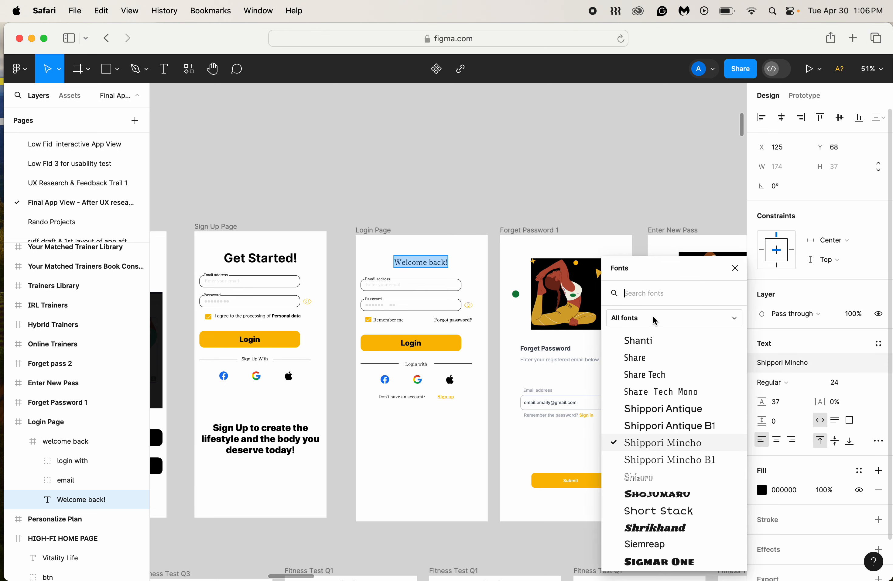
{"action": "scroll", "coordinate": [470, 234], "scroll_direction": "up", "scroll_amount": 2}
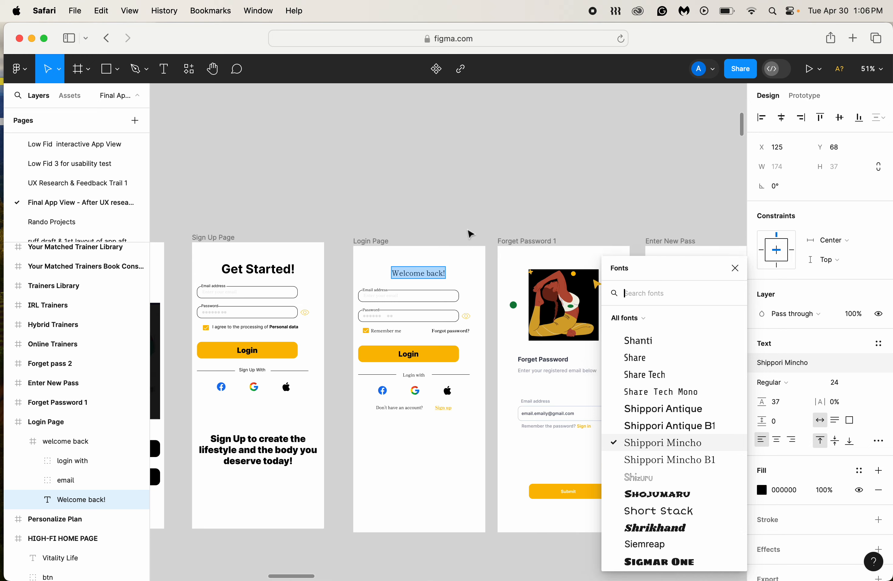
{"action": "key", "text": "Escape"}
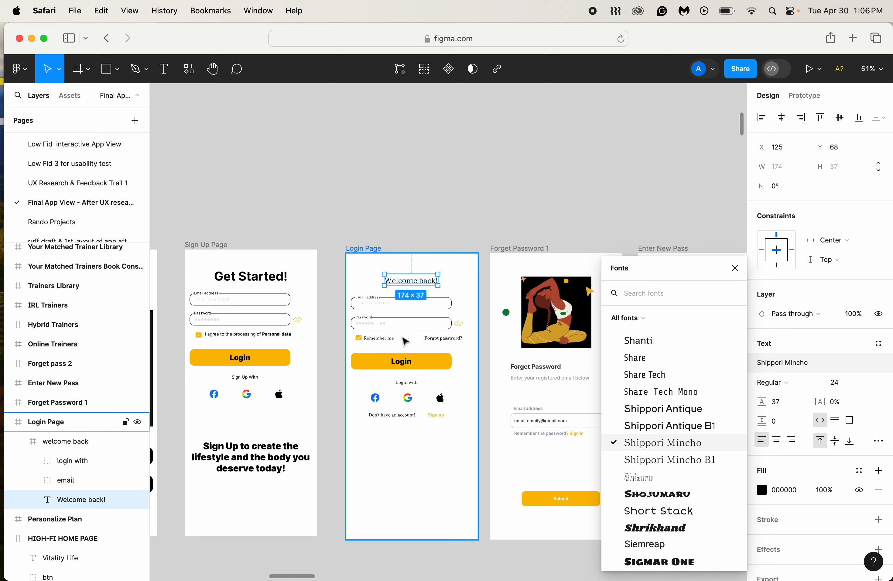
{"action": "left_click", "coordinate": [457, 225]}
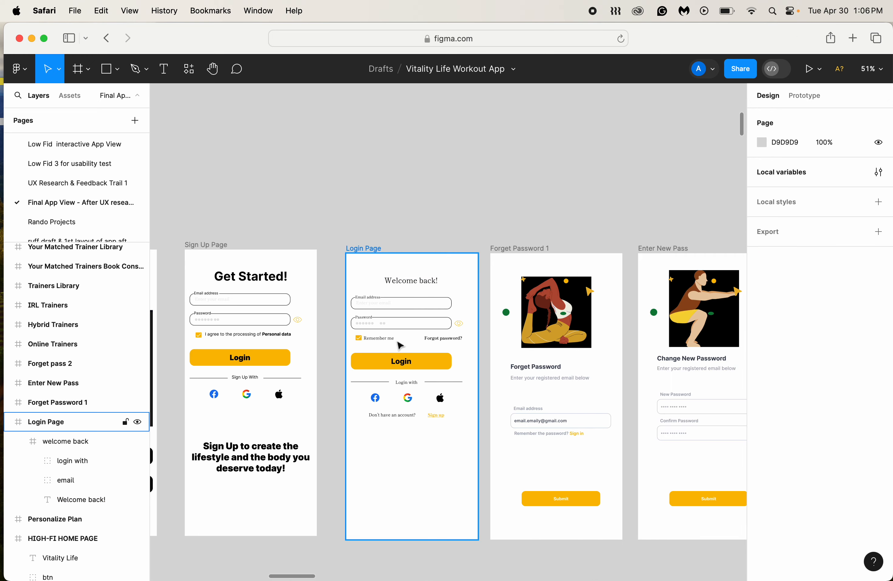
{"action": "scroll", "coordinate": [398, 343], "scroll_direction": "up", "scroll_amount": 5}
{"action": "scroll", "coordinate": [399, 343], "scroll_direction": "down", "scroll_amount": 5}
{"action": "scroll", "coordinate": [400, 345], "scroll_direction": "up", "scroll_amount": 3}
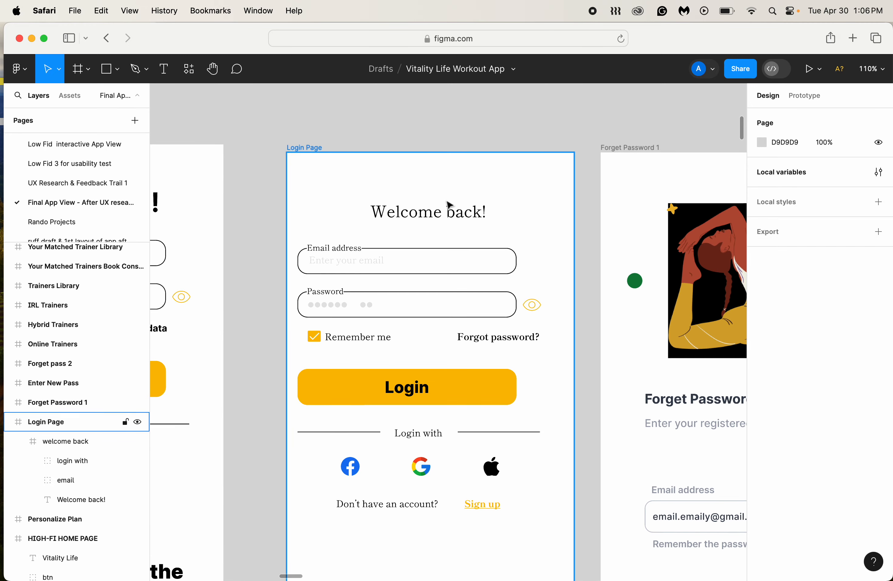
{"action": "left_click", "coordinate": [436, 215]}
{"action": "left_click", "coordinate": [436, 216]}
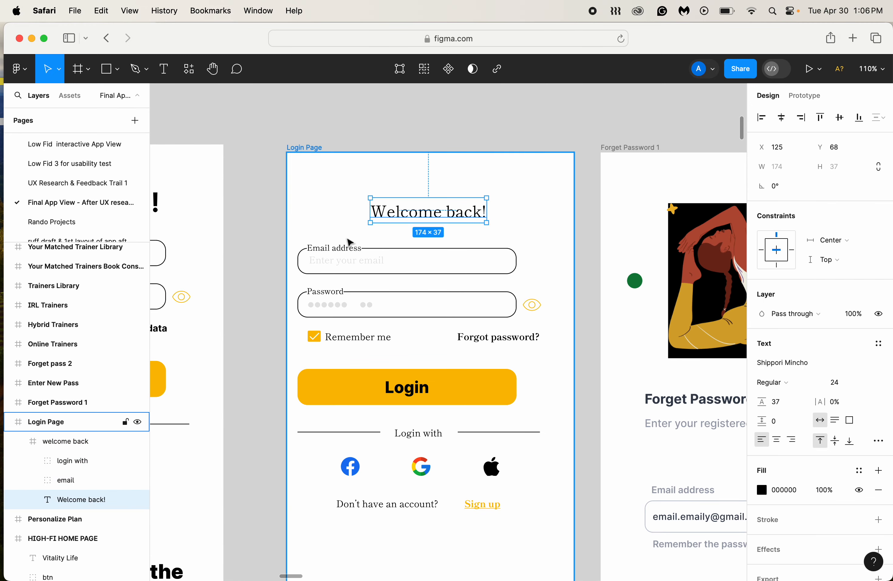
{"action": "left_click", "coordinate": [337, 252], "text": "shift"}
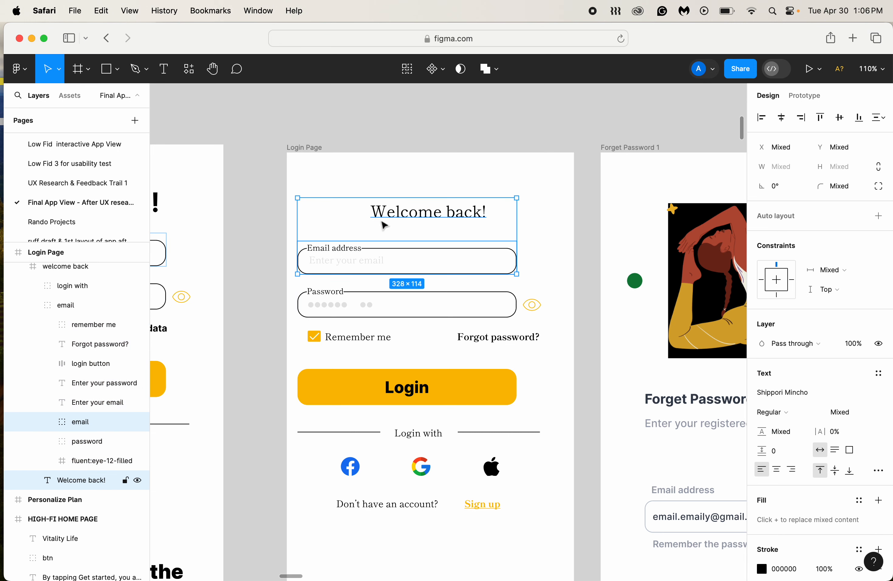
{"action": "left_click", "coordinate": [358, 307]}
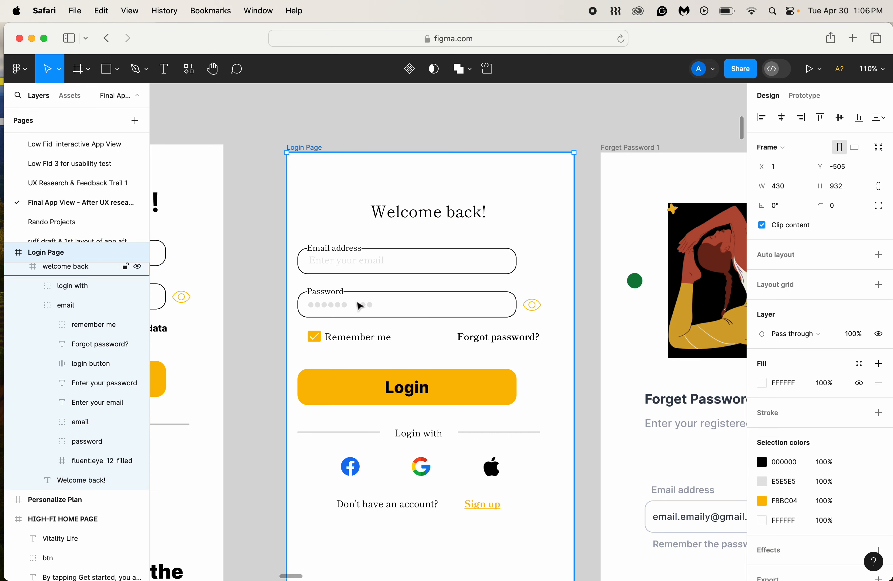
{"action": "scroll", "coordinate": [822, 390], "scroll_direction": "down", "scroll_amount": 1}
{"action": "scroll", "coordinate": [748, 349], "scroll_direction": "down", "scroll_amount": 4}
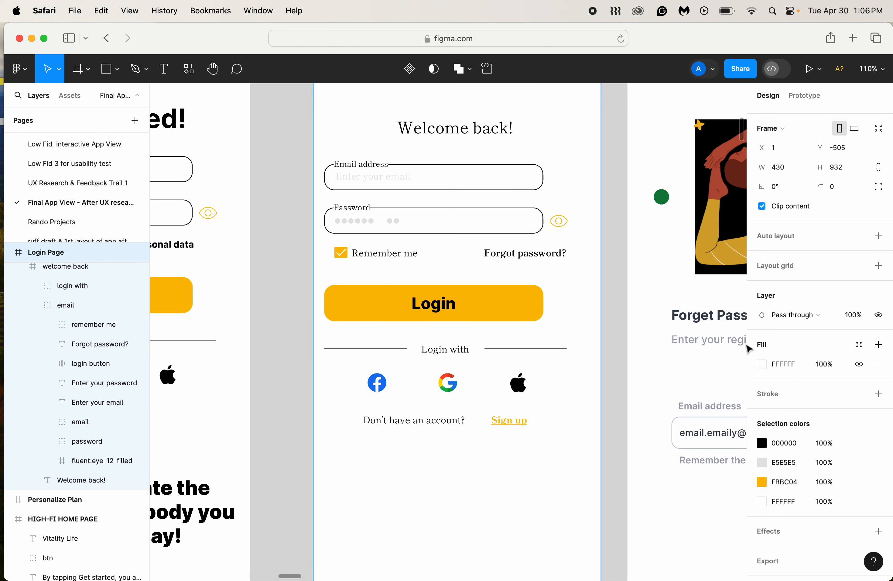
{"action": "scroll", "coordinate": [628, 351], "scroll_direction": "up", "scroll_amount": 5}
Step: Select the Login Page's "Welcome back!" heading with the email and "Login with" groups, and apply the Inter font
{"action": "left_click", "coordinate": [469, 229]}
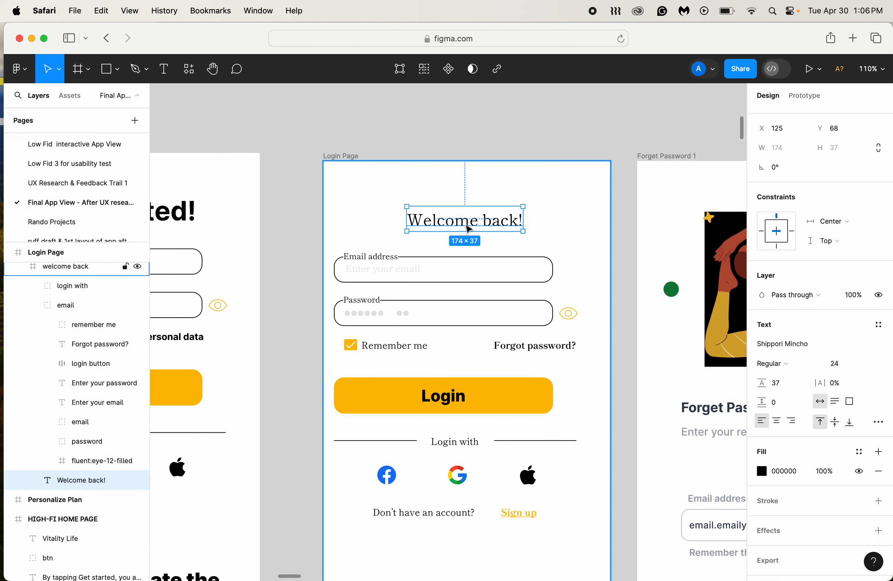
{"action": "left_click", "coordinate": [389, 262], "text": "shift"}
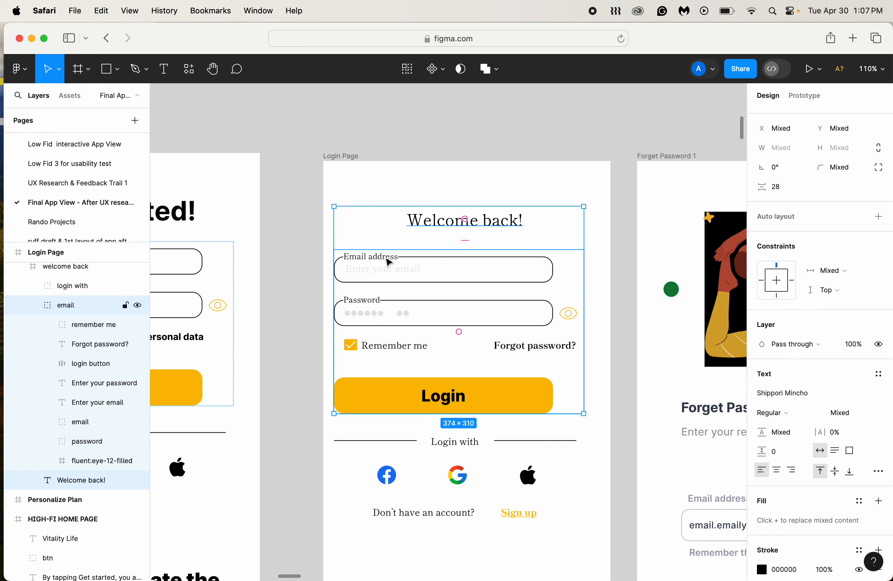
{"action": "left_click", "coordinate": [455, 445], "text": "shift"}
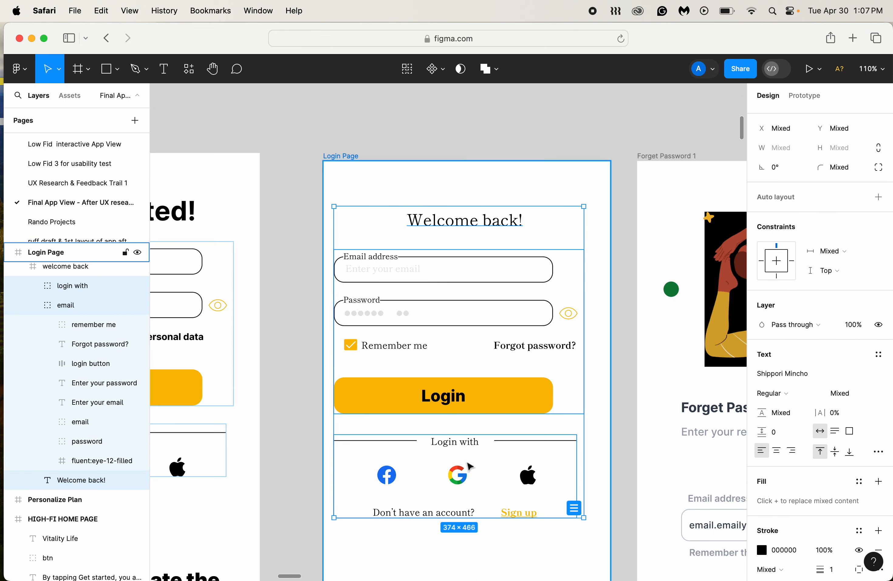
{"action": "scroll", "coordinate": [470, 467], "scroll_direction": "down", "scroll_amount": 5}
{"action": "scroll", "coordinate": [468, 463], "scroll_direction": "up", "scroll_amount": 4}
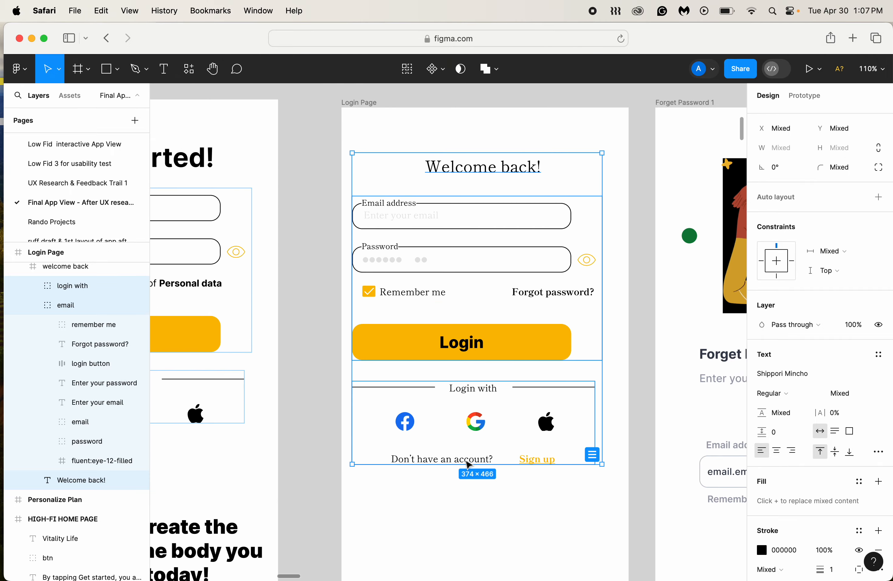
{"action": "left_click", "coordinate": [773, 373]}
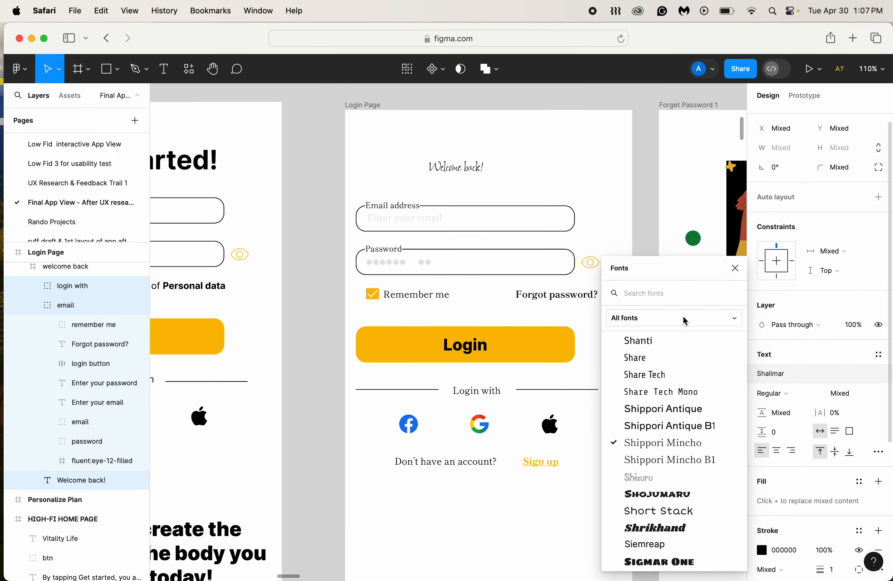
{"action": "type", "text": "int"}
{"action": "key", "text": "Return"}
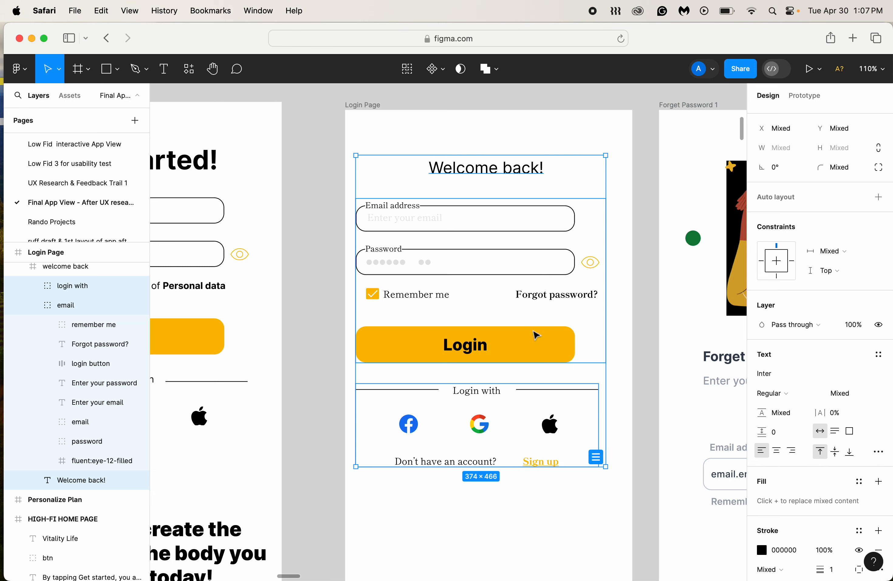
{"action": "scroll", "coordinate": [539, 362], "scroll_direction": "up", "scroll_amount": 3}
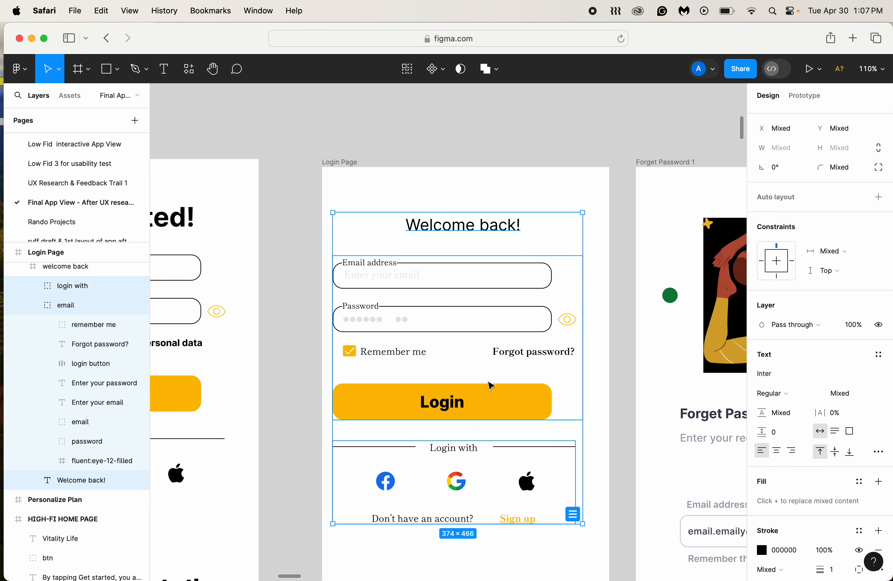
{"action": "left_click", "coordinate": [505, 188]}
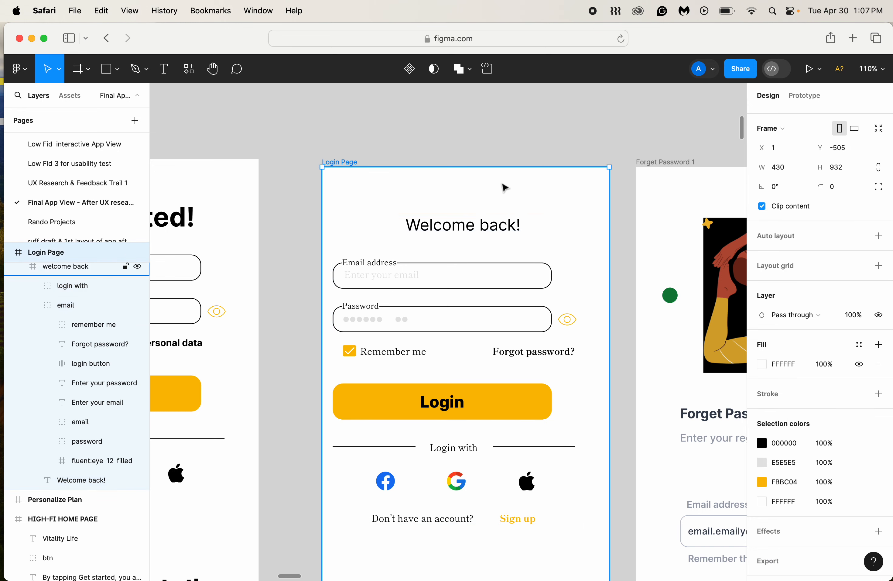
Step: Make the Login Page's "Welcome back!" heading bold and set its font size to 40
{"action": "double_click", "coordinate": [469, 225]}
{"action": "double_click", "coordinate": [468, 225]}
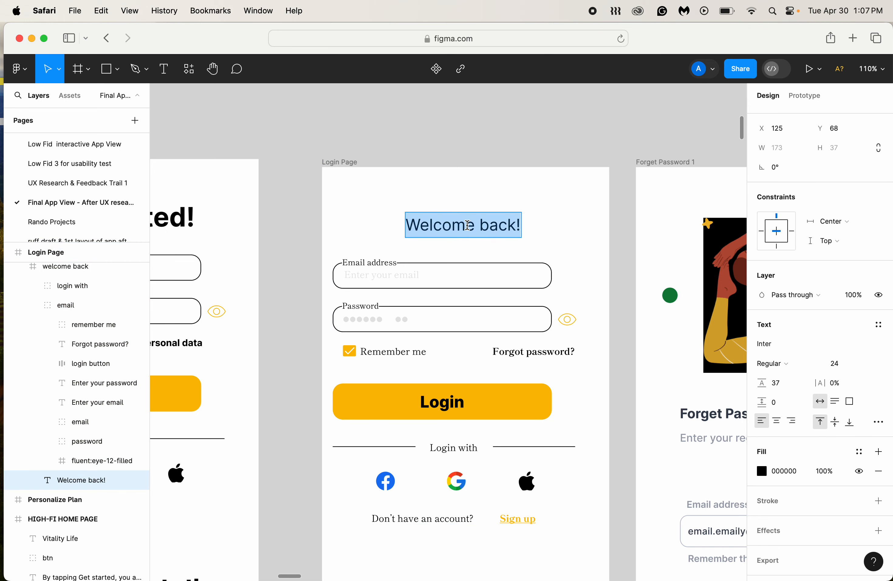
{"action": "key", "text": "super+b"}
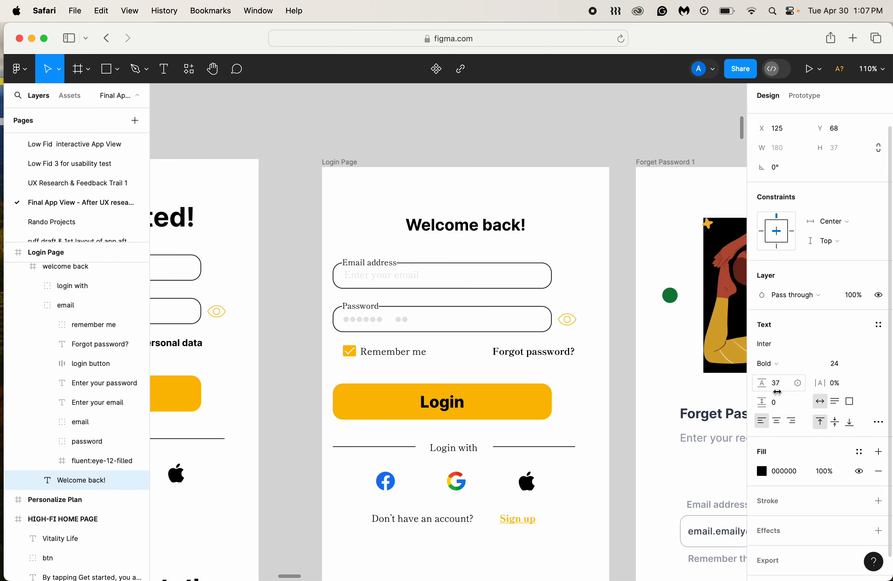
{"action": "left_click", "coordinate": [840, 367]}
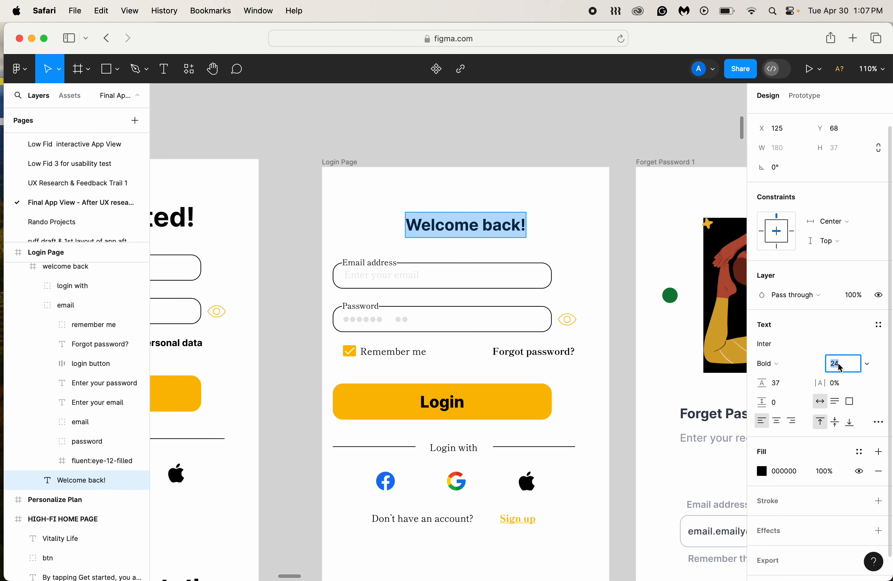
{"action": "type", "text": "40"}
{"action": "key", "text": "Return"}
{"action": "left_click", "coordinate": [566, 228]}
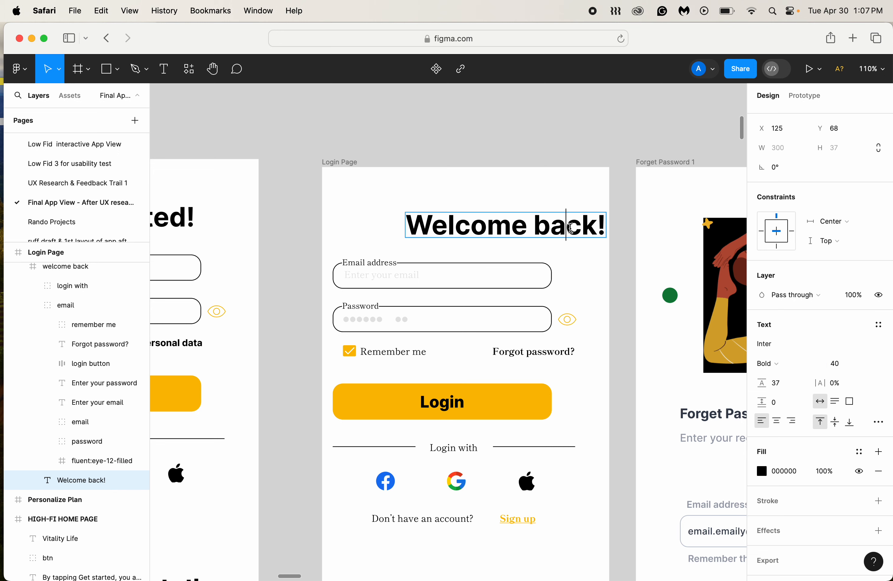
{"action": "key", "text": "Escape"}
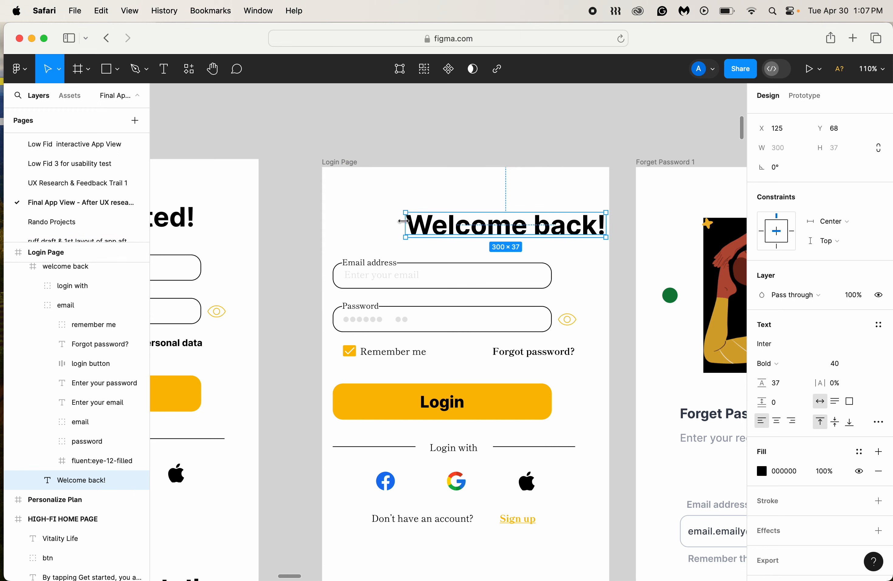
Step: Widen the "Welcome back!" text box to the full 430 frame width at X 0 and center-align its text
{"action": "left_click_drag", "start_coordinate": [403, 220], "coordinate": [320, 220]}
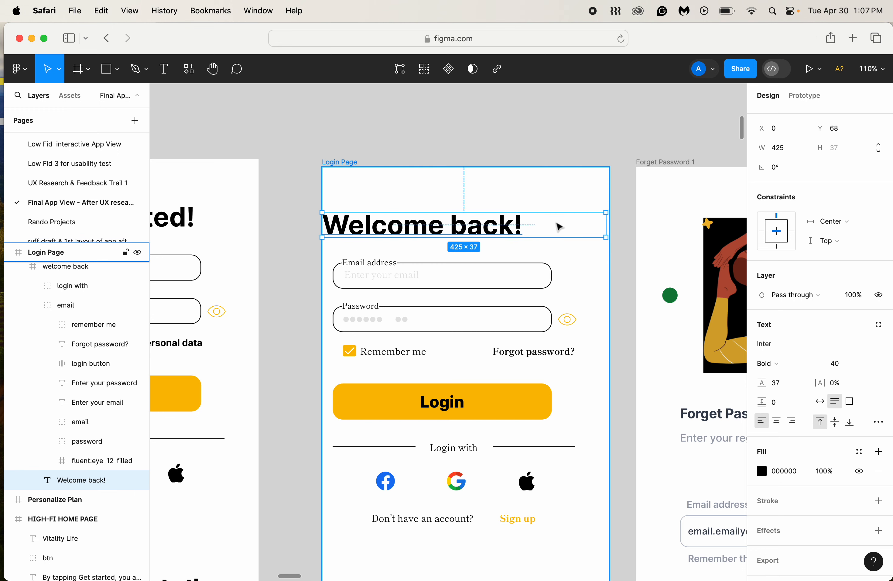
{"action": "left_click_drag", "start_coordinate": [606, 221], "coordinate": [611, 221]}
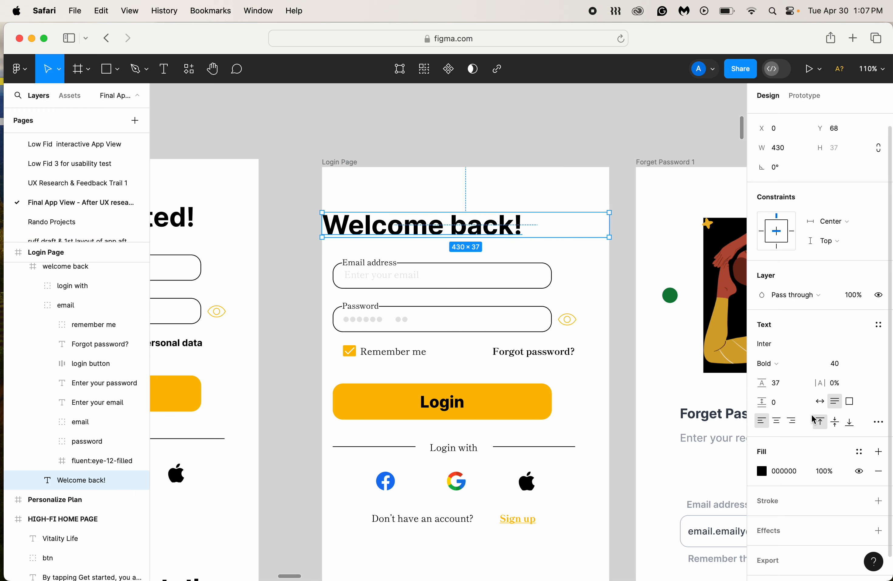
{"action": "left_click", "coordinate": [777, 420]}
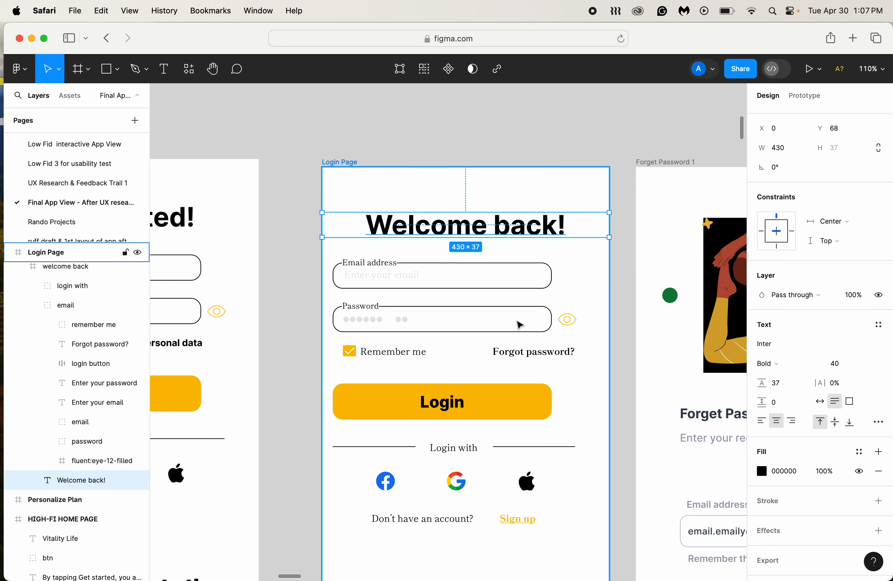
{"action": "scroll", "coordinate": [335, 304], "scroll_direction": "left", "scroll_amount": 5}
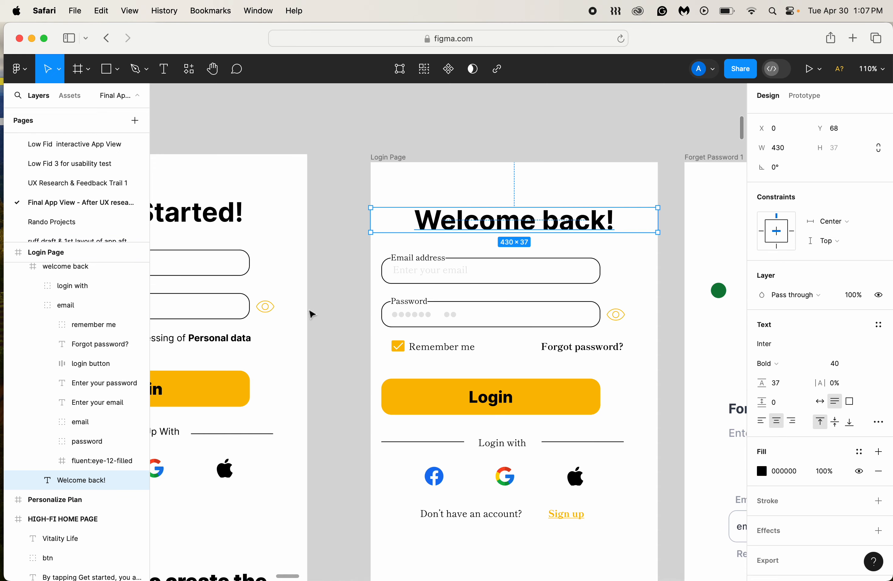
{"action": "scroll", "coordinate": [312, 314], "scroll_direction": "right", "scroll_amount": 1}
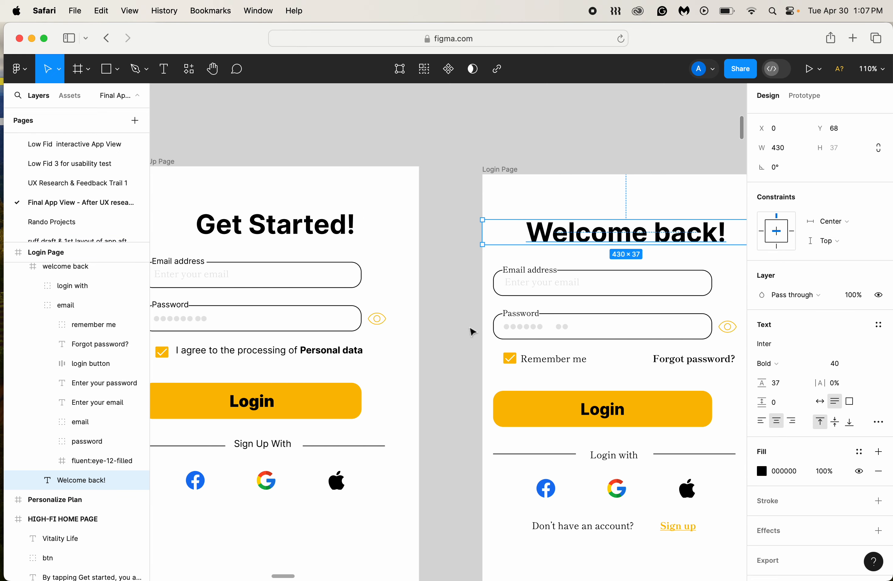
Step: Shift the last two password dots on the Login Page toward the others to close the gap, placing the last one at X 103
{"action": "key", "text": "Escape"}
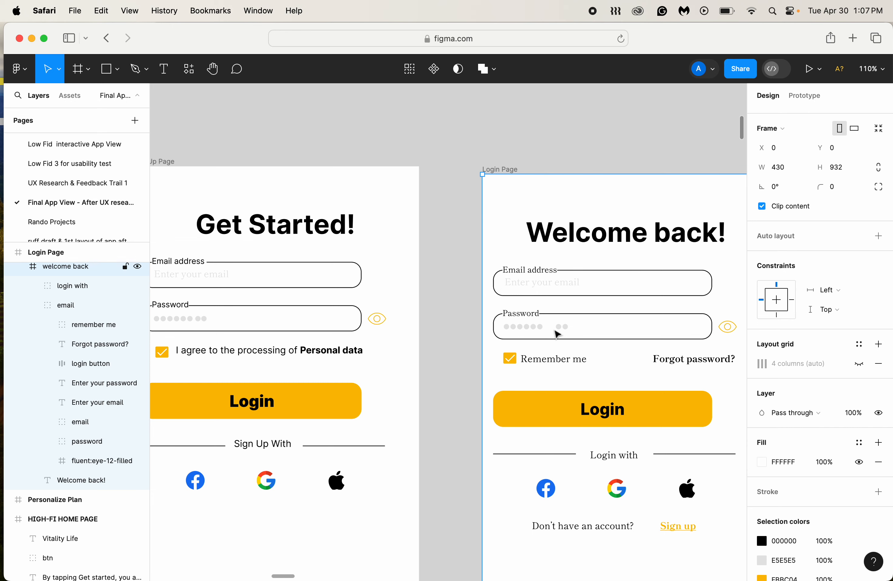
{"action": "left_click", "coordinate": [619, 143]}
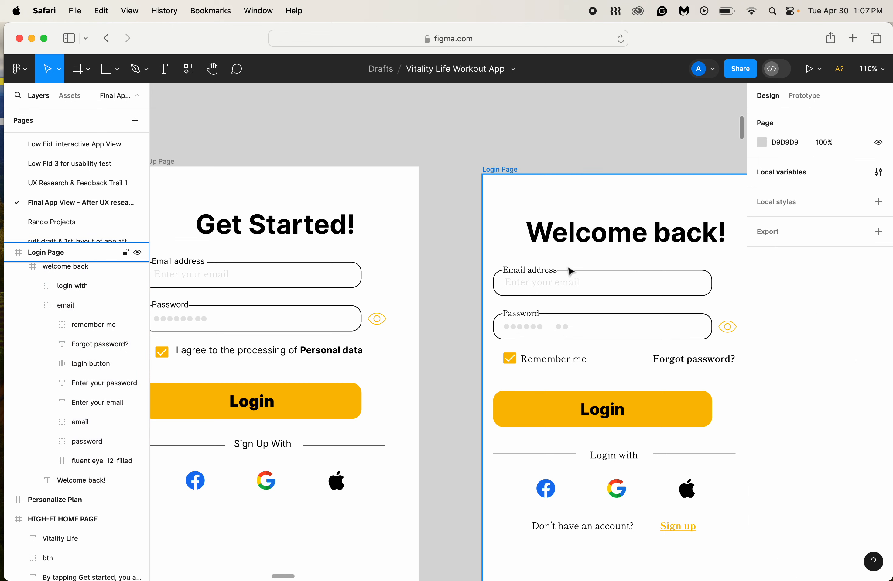
{"action": "scroll", "coordinate": [552, 356], "scroll_direction": "up", "scroll_amount": 5, "text": "ctrl"}
{"action": "left_click", "coordinate": [551, 364]}
{"action": "left_click", "coordinate": [551, 364]}
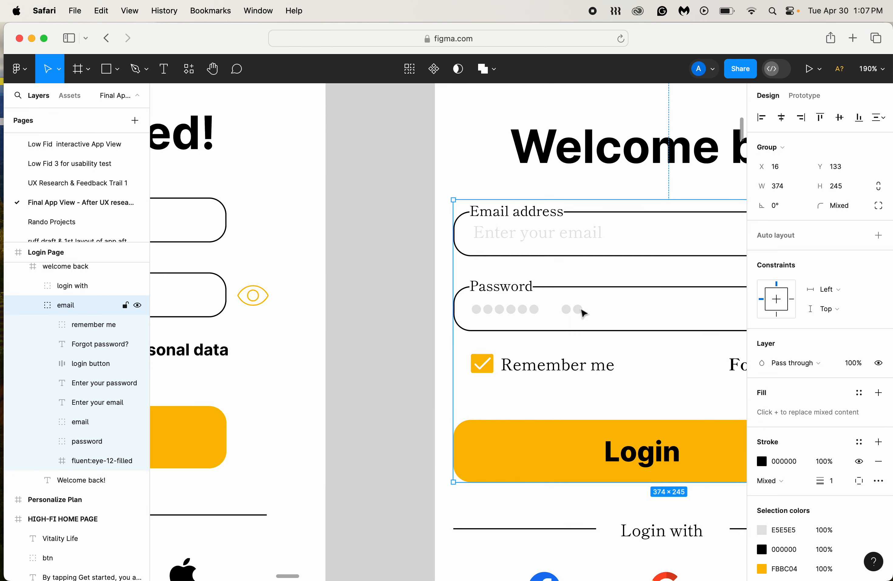
{"action": "left_click", "coordinate": [577, 311]}
{"action": "left_click", "coordinate": [577, 310]}
{"action": "left_click", "coordinate": [563, 313]}
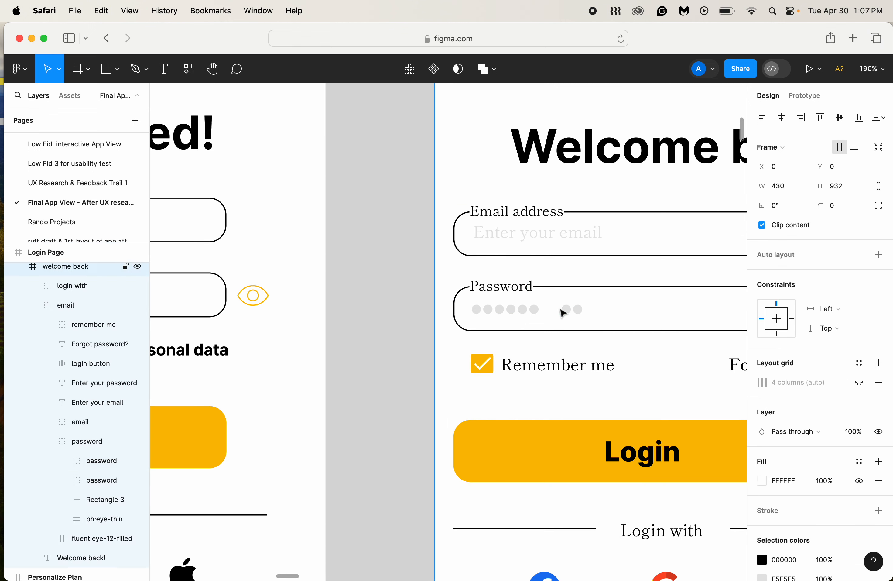
{"action": "left_click", "coordinate": [570, 312]}
{"action": "left_click", "coordinate": [570, 313]}
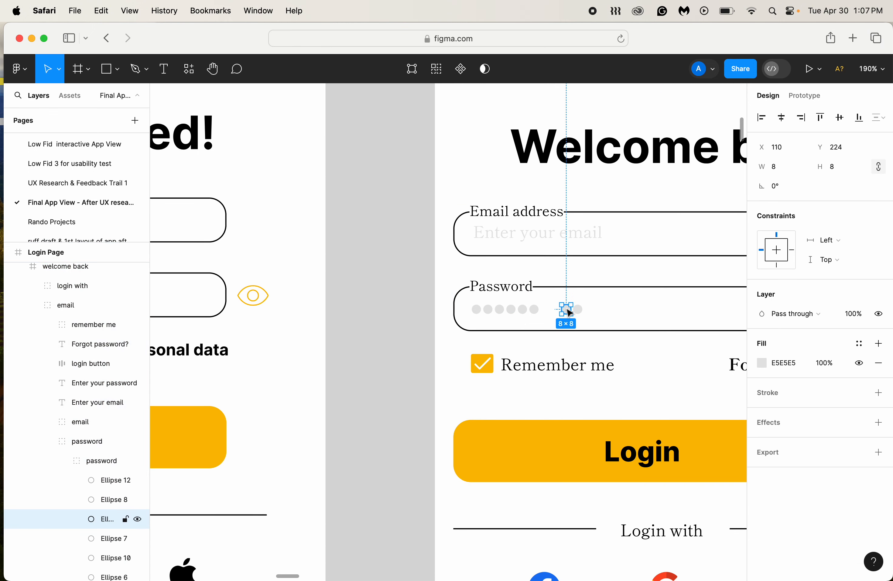
{"action": "mouse_move", "coordinate": [563, 313]}
{"action": "left_mouse_down"}
{"action": "mouse_move", "coordinate": [545, 313]}
{"action": "mouse_move", "coordinate": [569, 313]}
{"action": "mouse_move", "coordinate": [558, 313]}
{"action": "left_mouse_up"}
{"action": "left_click", "coordinate": [577, 312]}
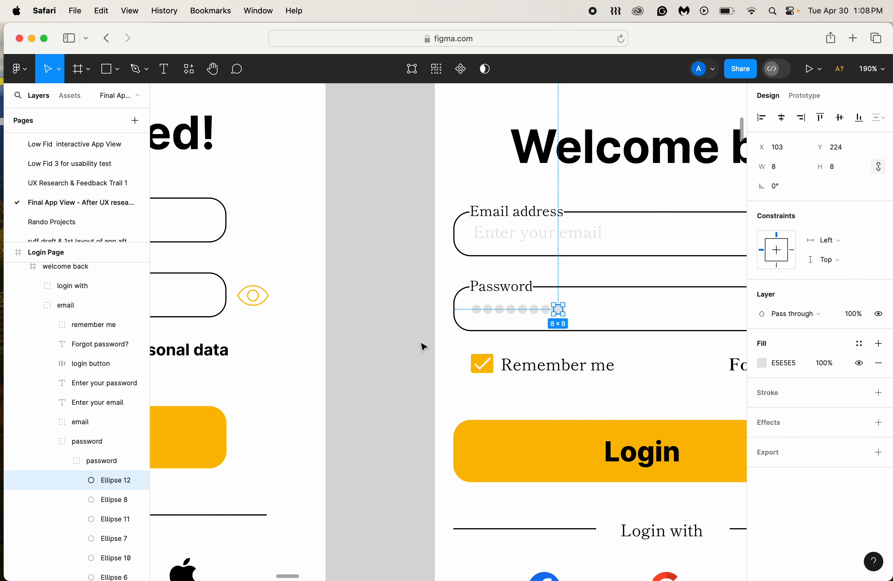
{"action": "left_click", "coordinate": [414, 348]}
Step: Even out the spacing of the last two password dots on the Sign Up Page
{"action": "scroll", "coordinate": [466, 339], "scroll_direction": "down", "scroll_amount": 4}
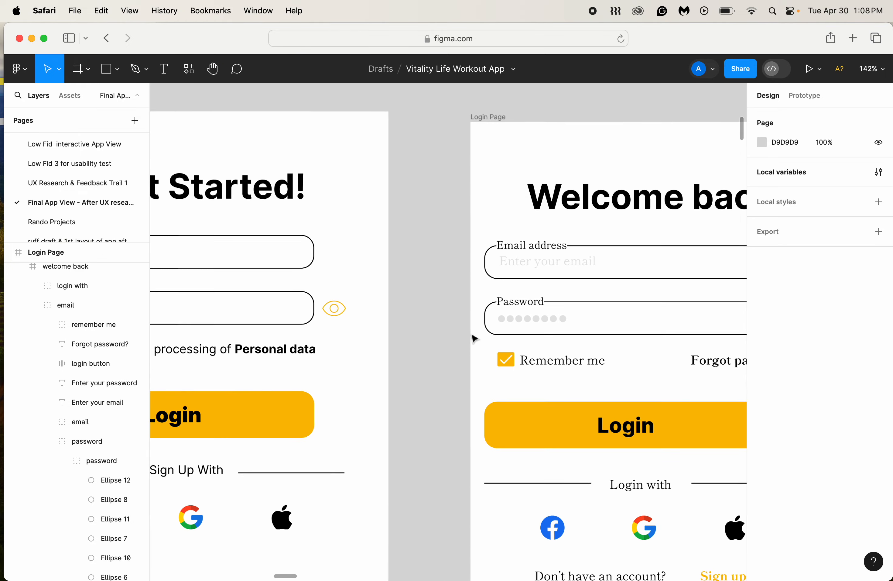
{"action": "scroll", "coordinate": [475, 338], "scroll_direction": "down", "scroll_amount": 6}
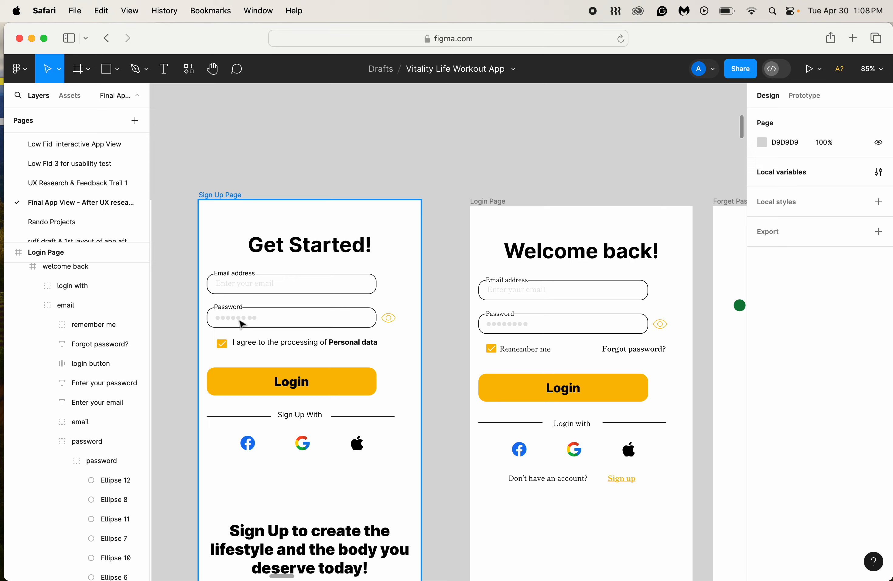
{"action": "scroll", "coordinate": [295, 323], "scroll_direction": "up", "scroll_amount": 8}
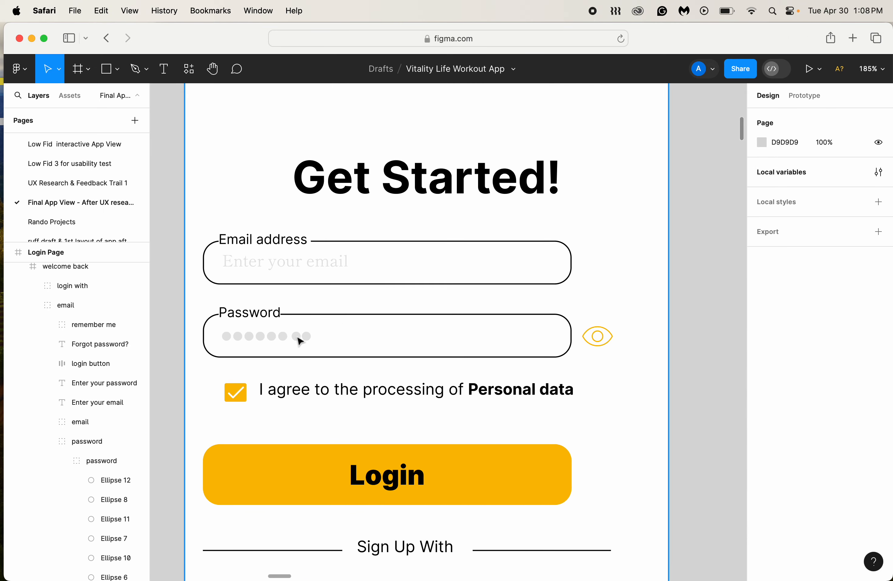
{"action": "double_click", "coordinate": [298, 339]}
{"action": "double_click", "coordinate": [299, 339]}
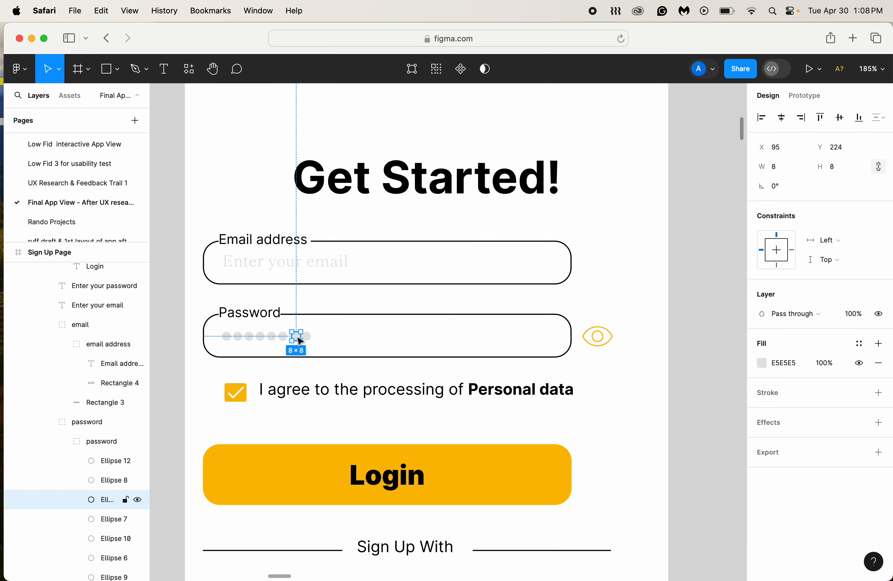
{"action": "key", "text": "Left"}
{"action": "key", "text": "Left"}
{"action": "key", "text": "Left"}
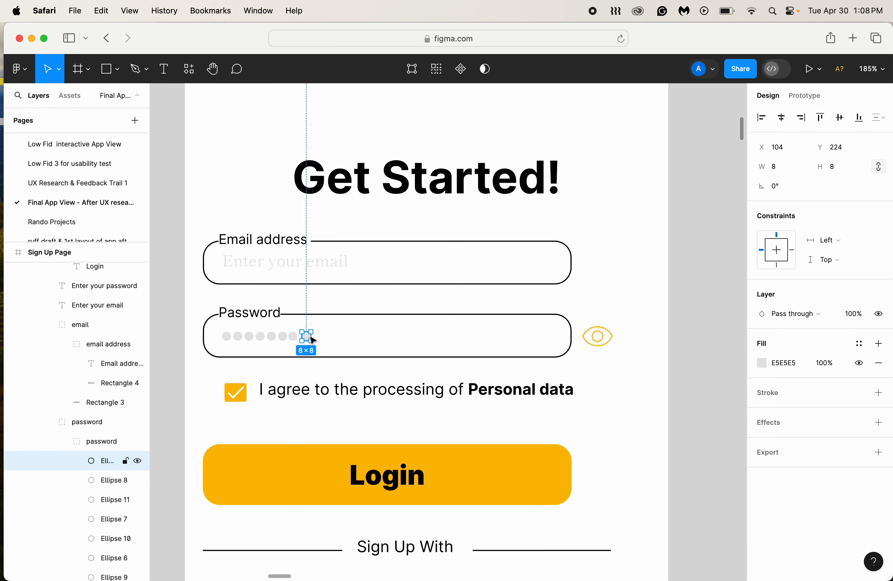
{"action": "left_click_drag", "start_coordinate": [309, 340], "coordinate": [310, 339]}
{"action": "left_click", "coordinate": [687, 391]}
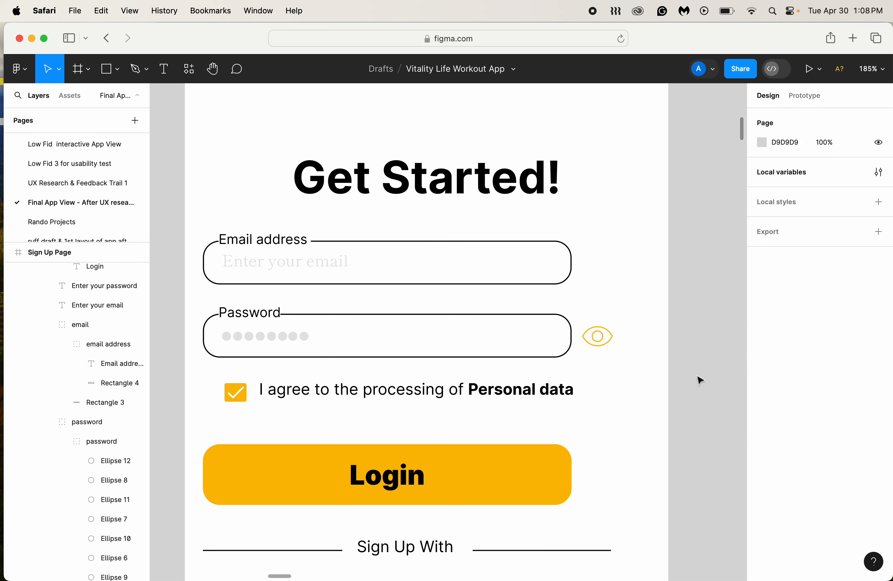
Step: Nudge the last password dot on the Login Page slightly closer to its neighbour to fine-tune the spacing
{"action": "scroll", "coordinate": [698, 377], "scroll_direction": "right", "scroll_amount": 10}
{"action": "left_click", "coordinate": [585, 349]}
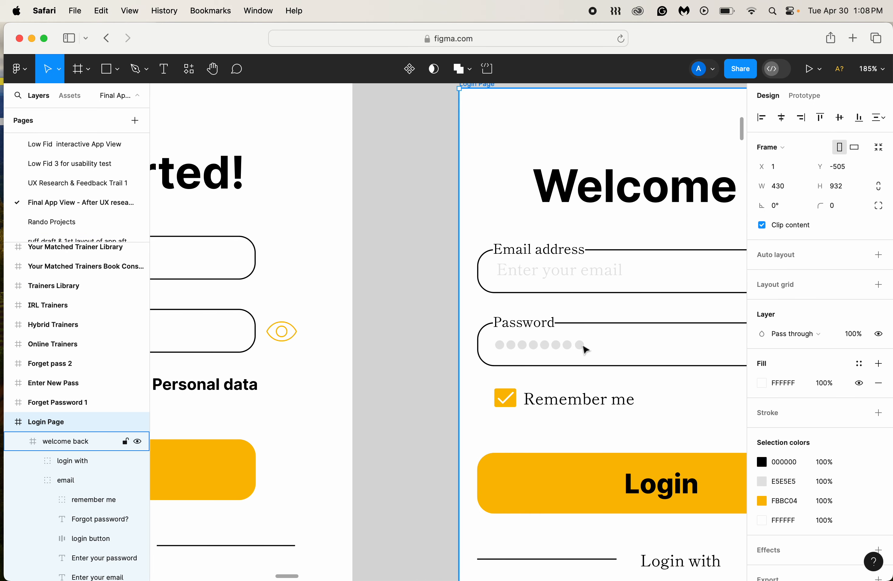
{"action": "double_click", "coordinate": [584, 348]}
{"action": "double_click", "coordinate": [585, 349]}
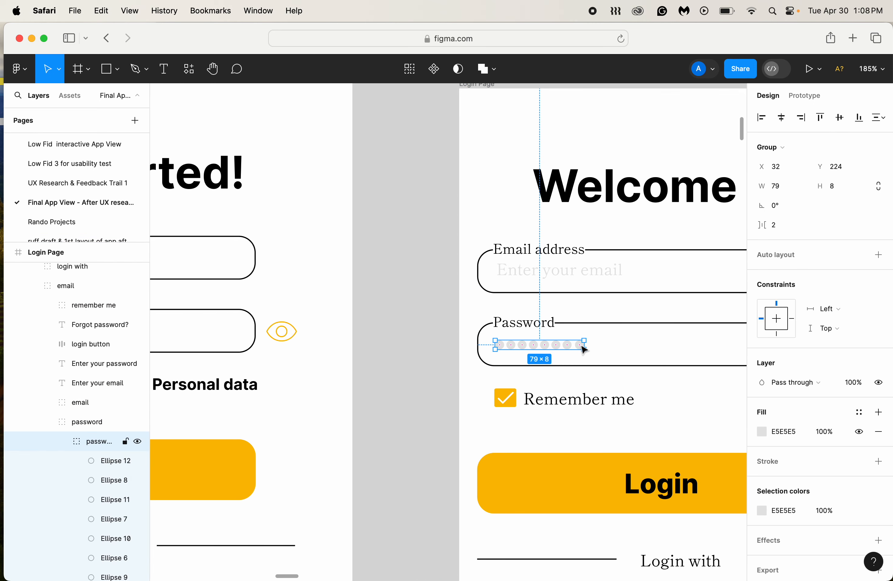
{"action": "double_click", "coordinate": [583, 349]}
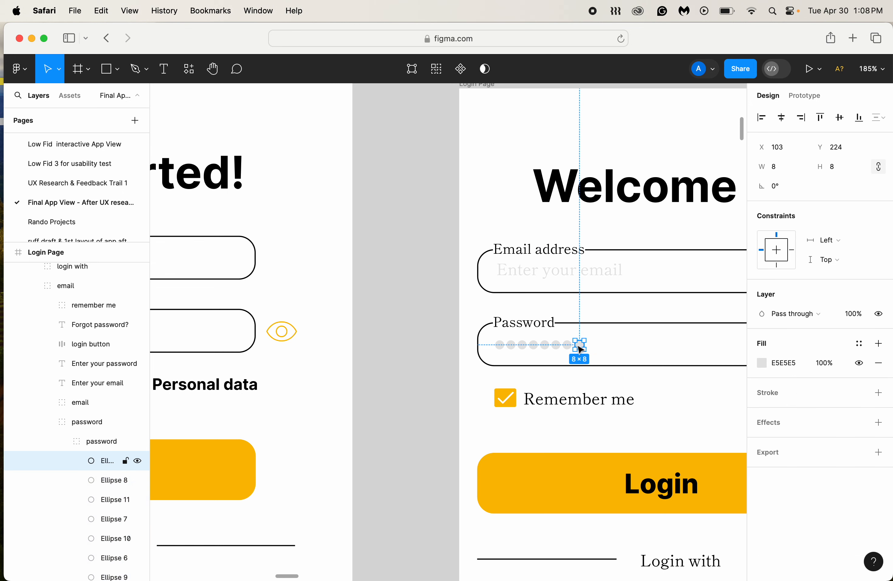
{"action": "left_click_drag", "start_coordinate": [579, 348], "coordinate": [579, 349]}
{"action": "left_click", "coordinate": [432, 401]}
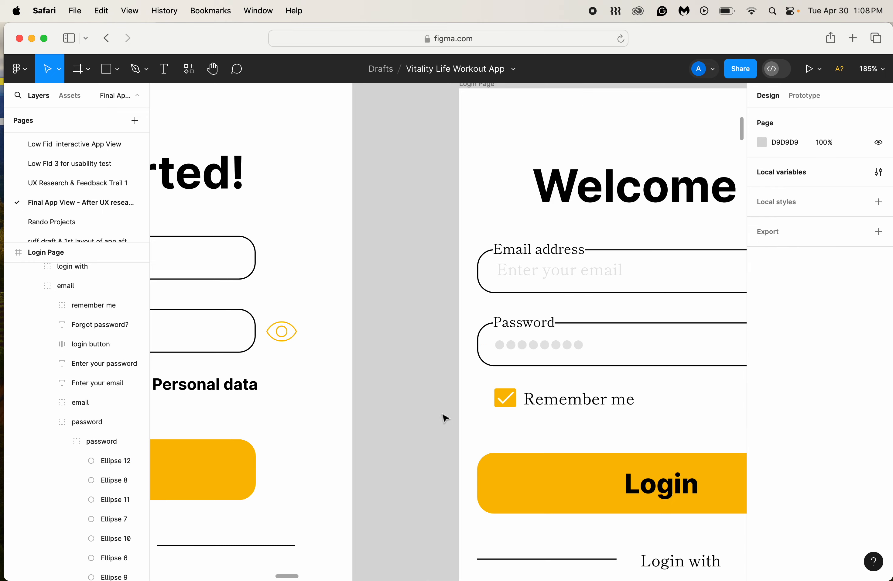
Step: Compare the layout and fonts of the Sign Up, Login, Forget Password 1 and Enter New Pass screens
{"action": "scroll", "coordinate": [445, 419], "scroll_direction": "down", "scroll_amount": 10}
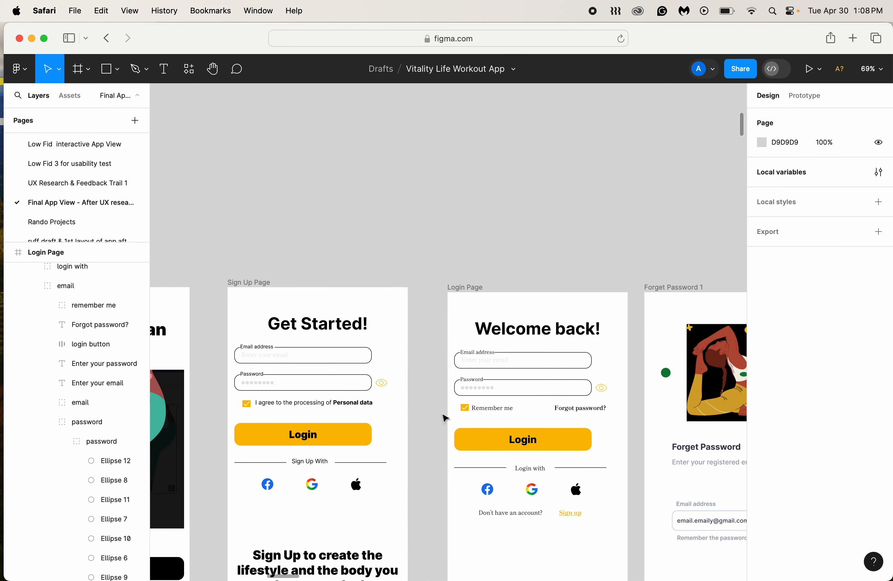
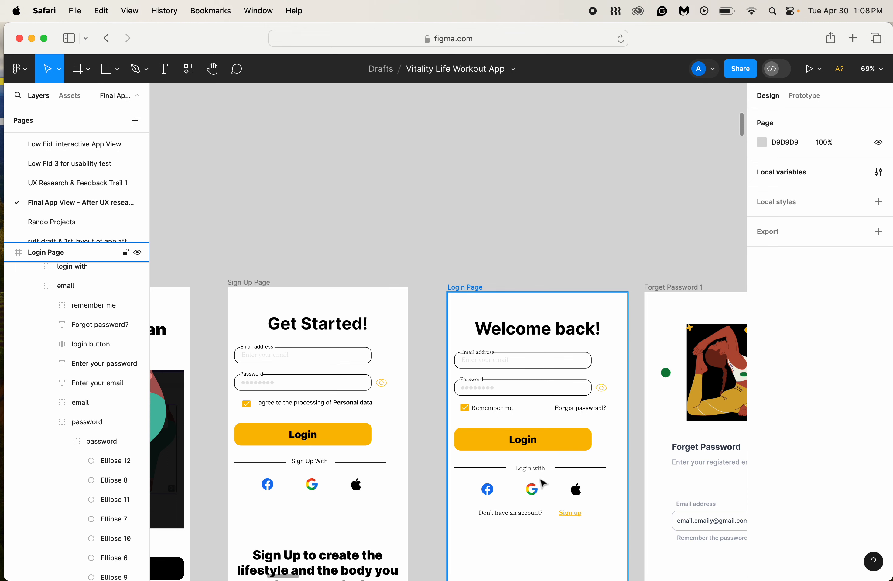
{"action": "scroll", "coordinate": [536, 484], "scroll_direction": "down", "scroll_amount": 2}
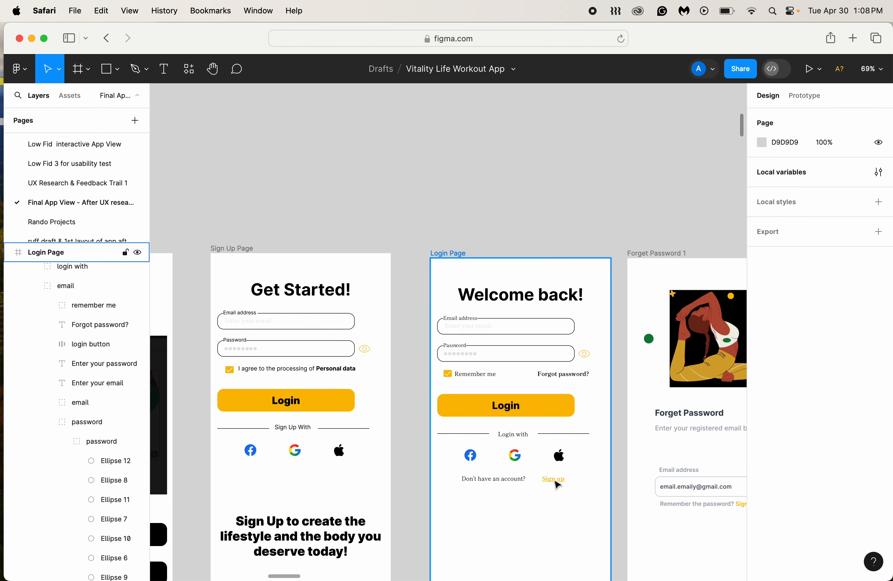
{"action": "scroll", "coordinate": [528, 505], "scroll_direction": "down", "scroll_amount": 5}
{"action": "scroll", "coordinate": [528, 502], "scroll_direction": "up", "scroll_amount": 1}
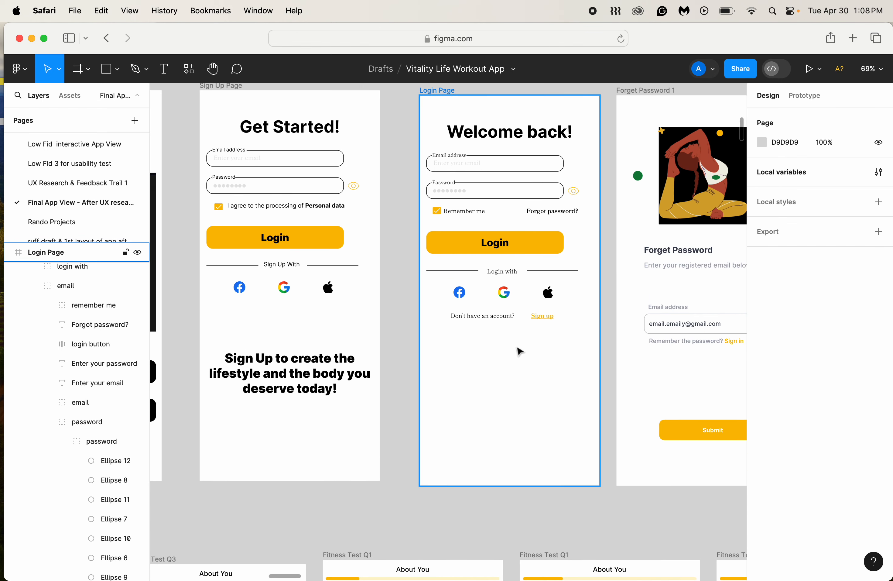
{"action": "scroll", "coordinate": [515, 357], "scroll_direction": "up", "scroll_amount": 4}
{"action": "scroll", "coordinate": [515, 356], "scroll_direction": "right", "scroll_amount": 2}
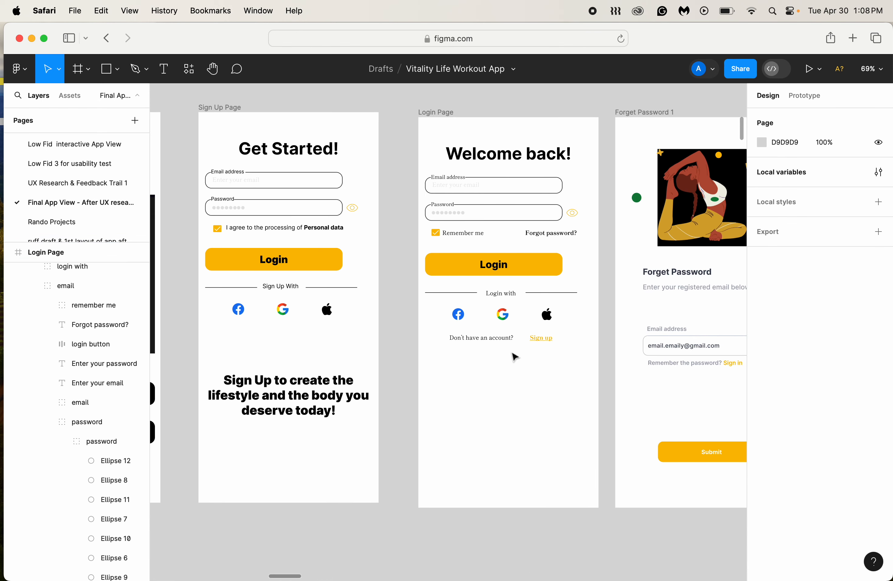
{"action": "scroll", "coordinate": [515, 357], "scroll_direction": "right", "scroll_amount": 4}
{"action": "scroll", "coordinate": [515, 356], "scroll_direction": "up", "scroll_amount": 1}
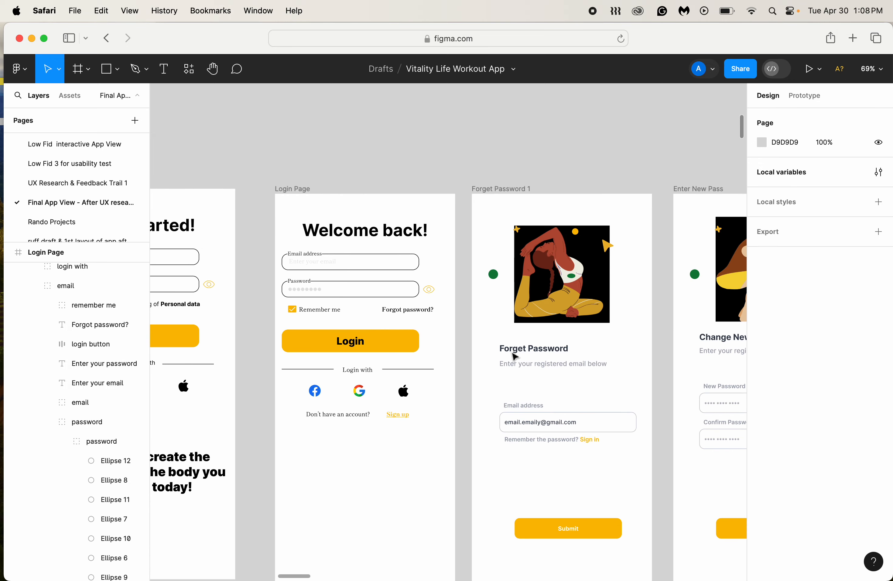
{"action": "scroll", "coordinate": [514, 356], "scroll_direction": "right", "scroll_amount": 1}
{"action": "scroll", "coordinate": [515, 356], "scroll_direction": "right", "scroll_amount": 3}
{"action": "scroll", "coordinate": [515, 355], "scroll_direction": "down", "scroll_amount": 1}
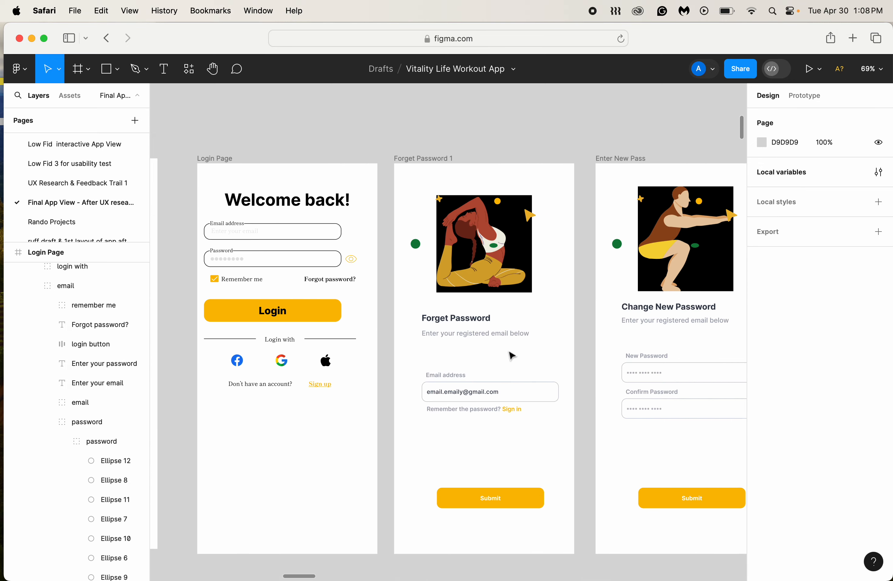
{"action": "scroll", "coordinate": [512, 398], "scroll_direction": "right", "scroll_amount": 2}
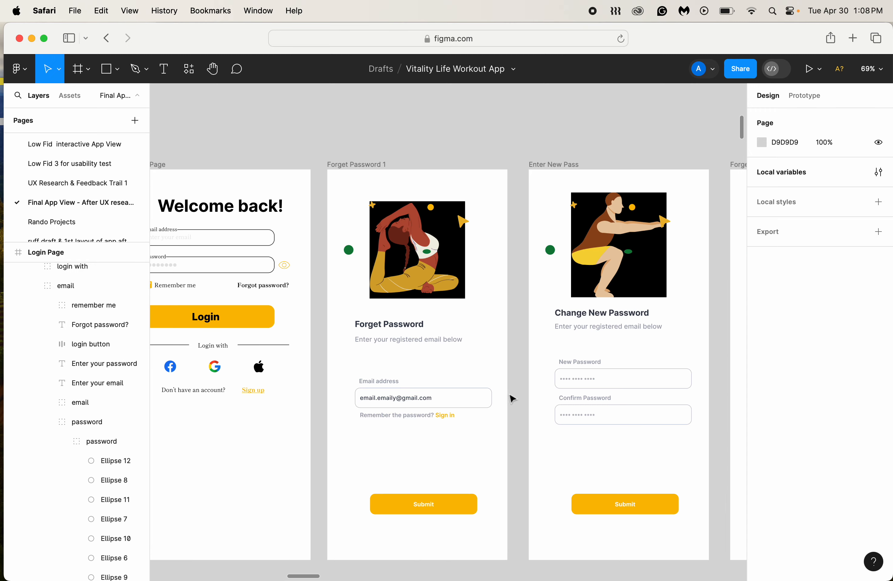
{"action": "scroll", "coordinate": [513, 399], "scroll_direction": "up", "scroll_amount": 2}
{"action": "scroll", "coordinate": [512, 398], "scroll_direction": "left", "scroll_amount": 4}
{"action": "scroll", "coordinate": [512, 398], "scroll_direction": "down", "scroll_amount": 1}
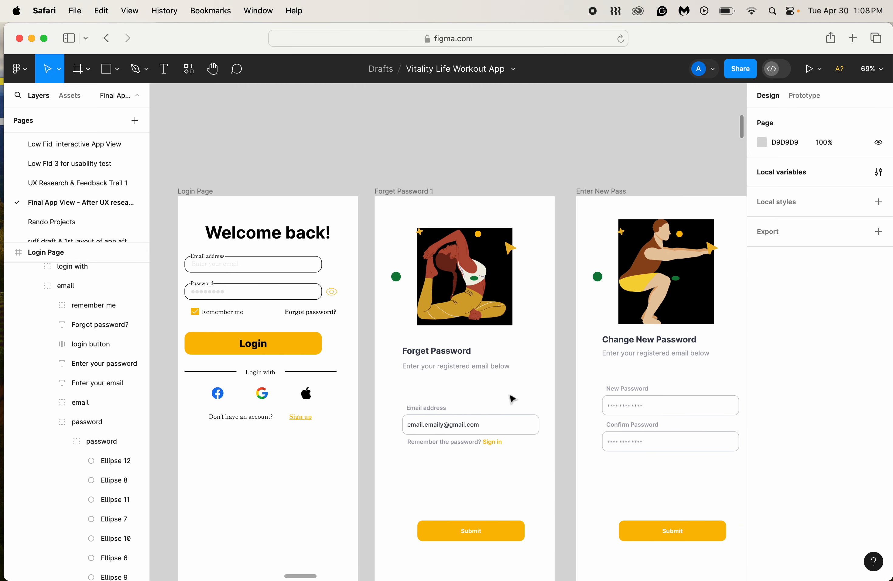
{"action": "scroll", "coordinate": [512, 399], "scroll_direction": "right", "scroll_amount": 1}
{"action": "scroll", "coordinate": [512, 399], "scroll_direction": "up", "scroll_amount": 1}
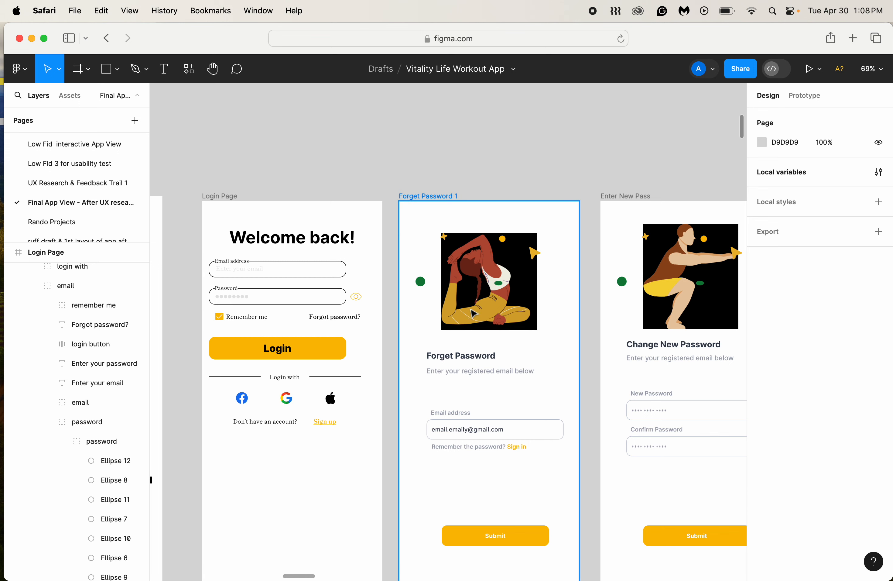
Step: Rename the "Forget Password 1" frame to "Forget Password input email"
{"action": "left_click", "coordinate": [425, 198]}
{"action": "left_click", "coordinate": [457, 195]}
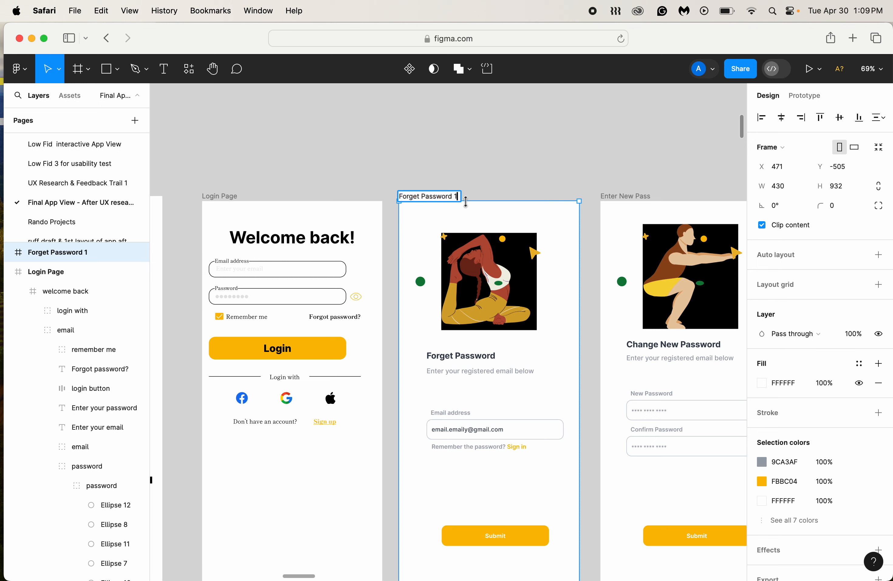
{"action": "key", "text": "BackSpace"}
{"action": "type", "text": "input email"}
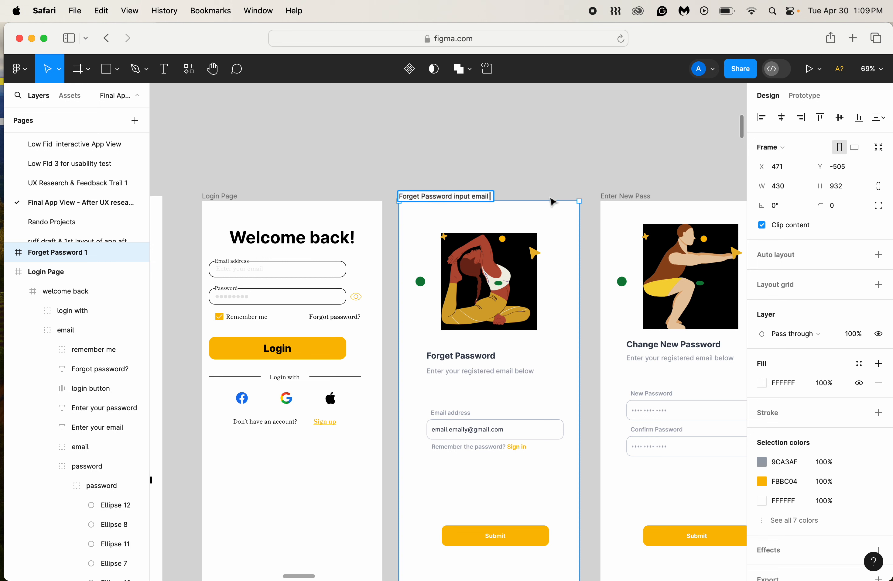
{"action": "left_click", "coordinate": [611, 179]}
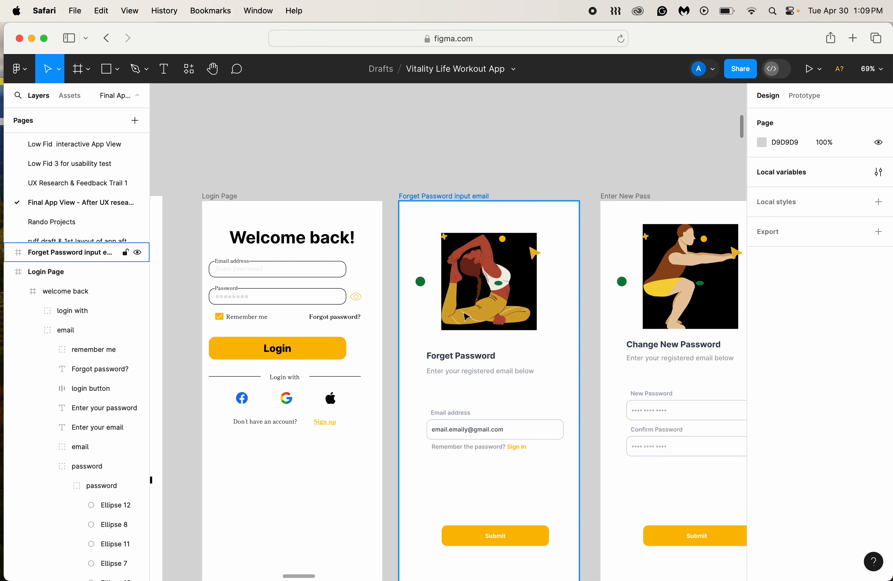
Step: Move the email address field group up, close below the "Enter your registered email below" text on the Forget Password screen
{"action": "left_click", "coordinate": [457, 374]}
{"action": "double_click", "coordinate": [456, 371]}
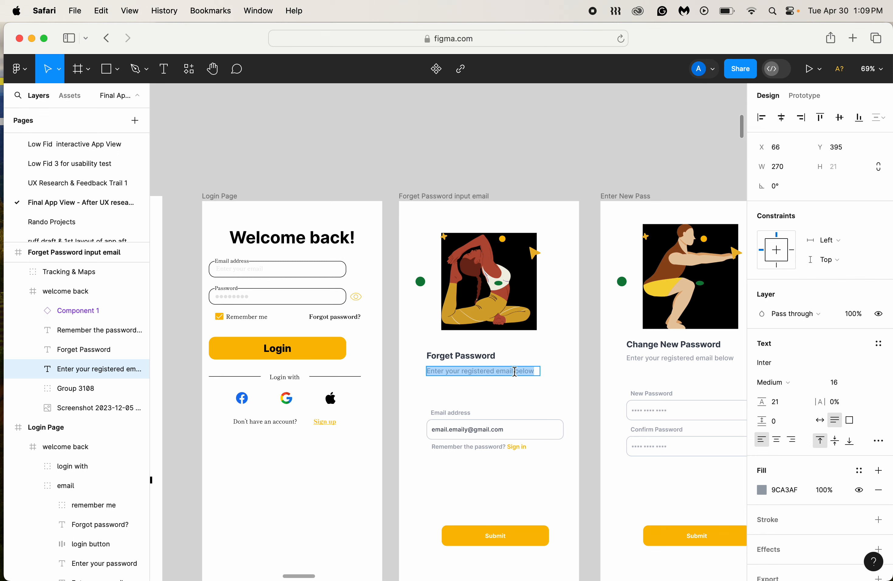
{"action": "key", "text": "Escape"}
{"action": "left_click", "coordinate": [472, 412]}
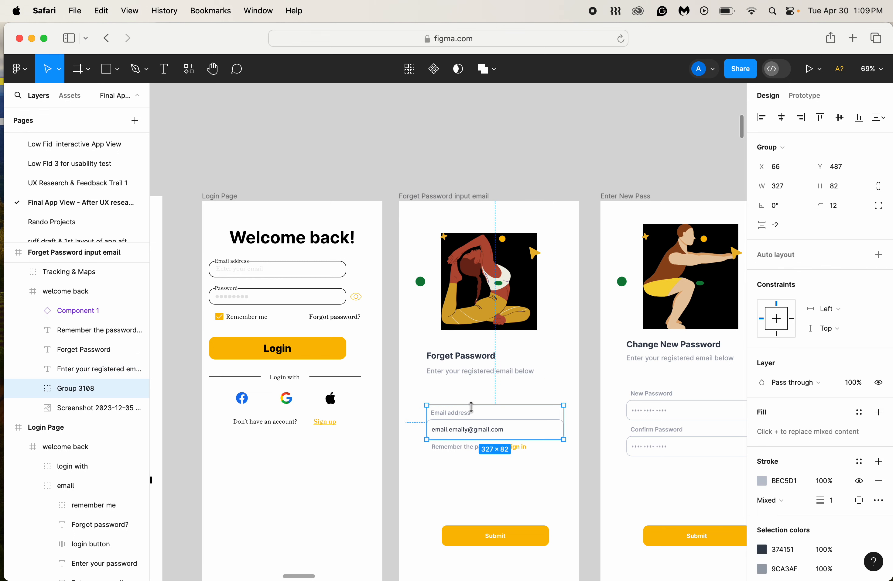
{"action": "mouse_move", "coordinate": [477, 419]}
{"action": "left_mouse_down"}
{"action": "mouse_move", "coordinate": [471, 394]}
{"action": "mouse_move", "coordinate": [473, 401]}
{"action": "left_mouse_up"}
Step: Move the "Remember the password? Sign in" line up to Y 532 below the email field and the Submit button to X 63, Y 603
{"action": "left_click", "coordinate": [467, 448]}
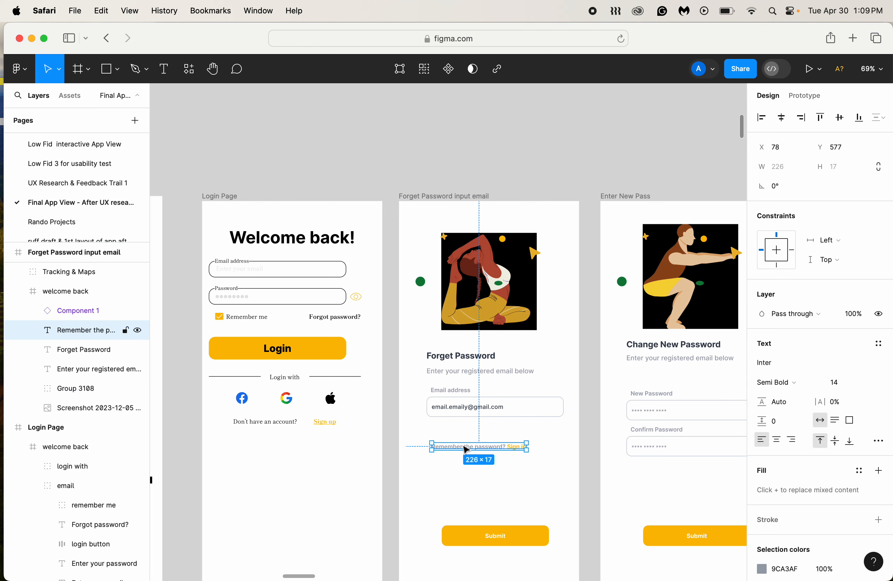
{"action": "left_click_drag", "start_coordinate": [466, 448], "coordinate": [465, 430]}
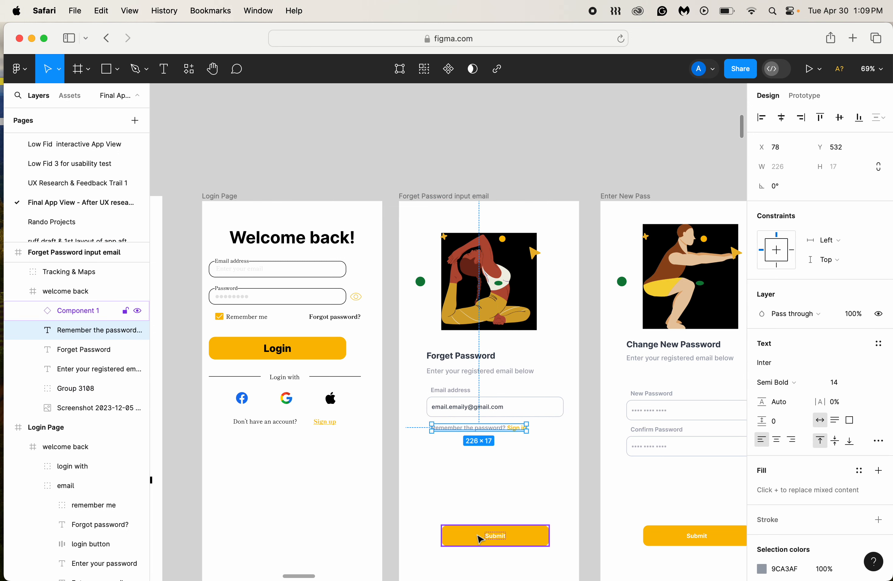
{"action": "left_click_drag", "start_coordinate": [479, 533], "coordinate": [460, 467]}
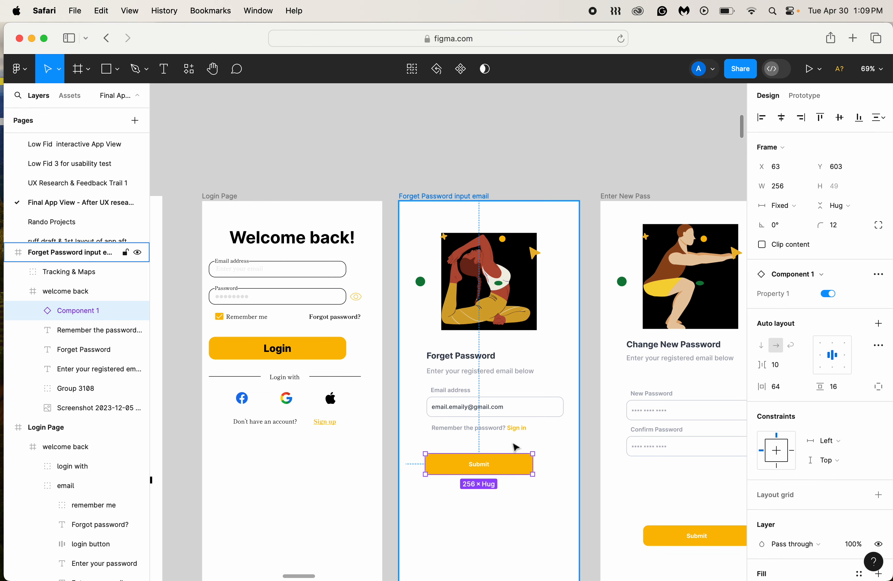
{"action": "left_click", "coordinate": [567, 418]}
{"action": "scroll", "coordinate": [551, 414], "scroll_direction": "up", "scroll_amount": 5}
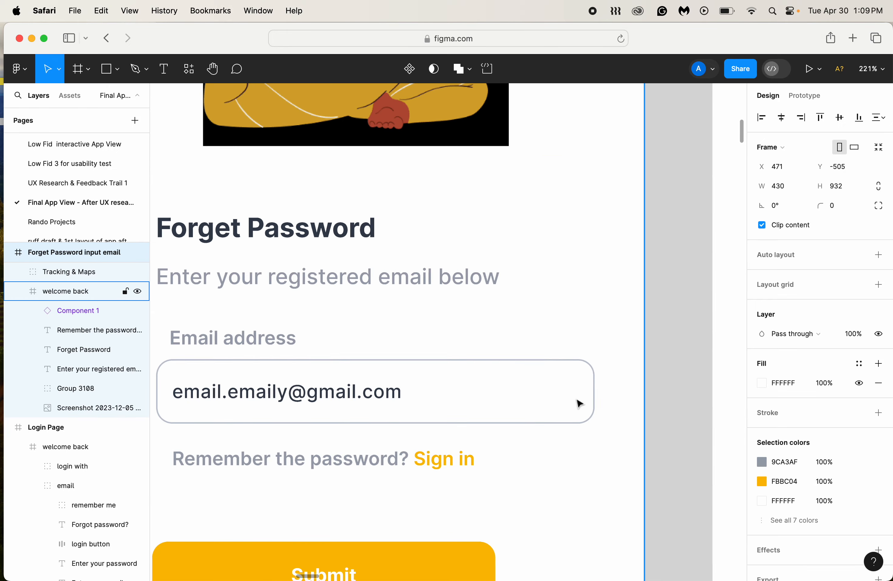
Step: Check the position and text styling of the email field, its label, the subtitle and the "Remember the password? Sign in" line
{"action": "scroll", "coordinate": [580, 405], "scroll_direction": "down", "scroll_amount": 3}
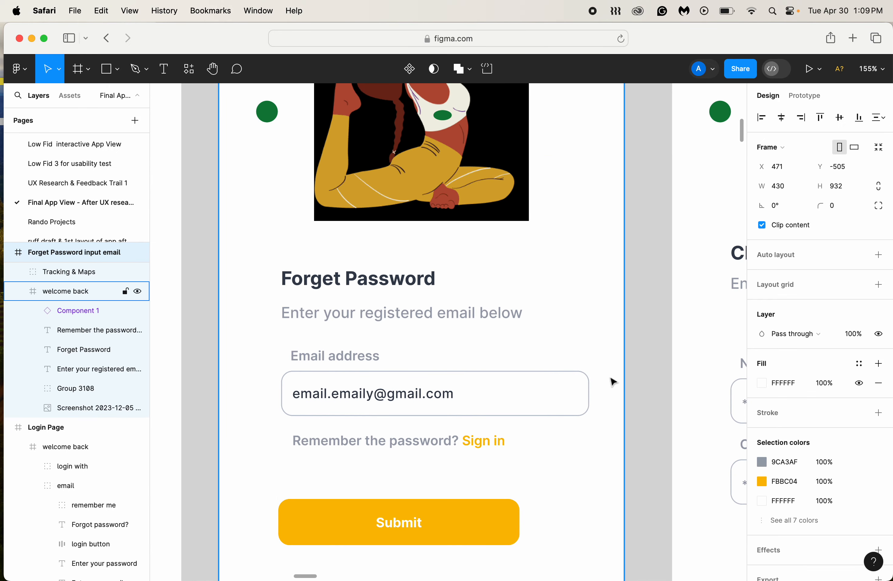
{"action": "left_click", "coordinate": [609, 362]}
{"action": "left_click", "coordinate": [415, 396]}
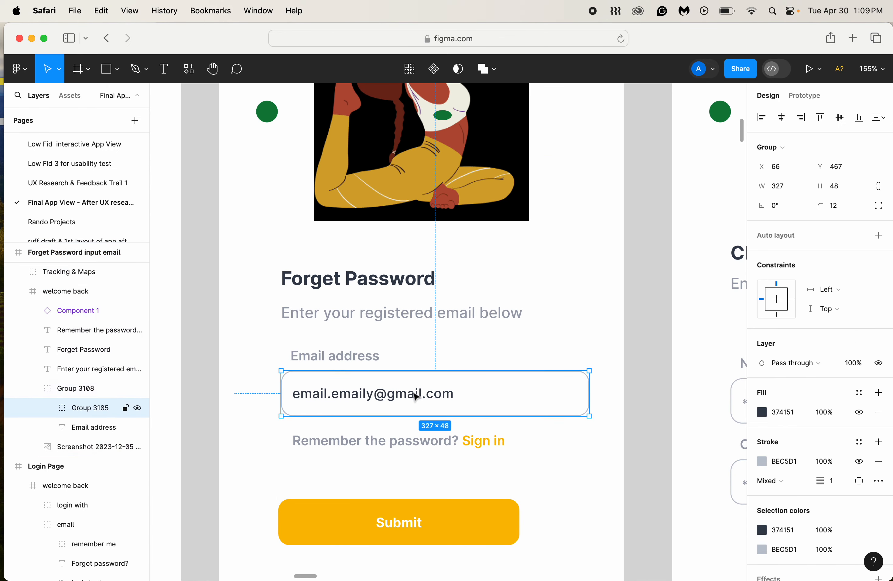
{"action": "double_click", "coordinate": [415, 397]}
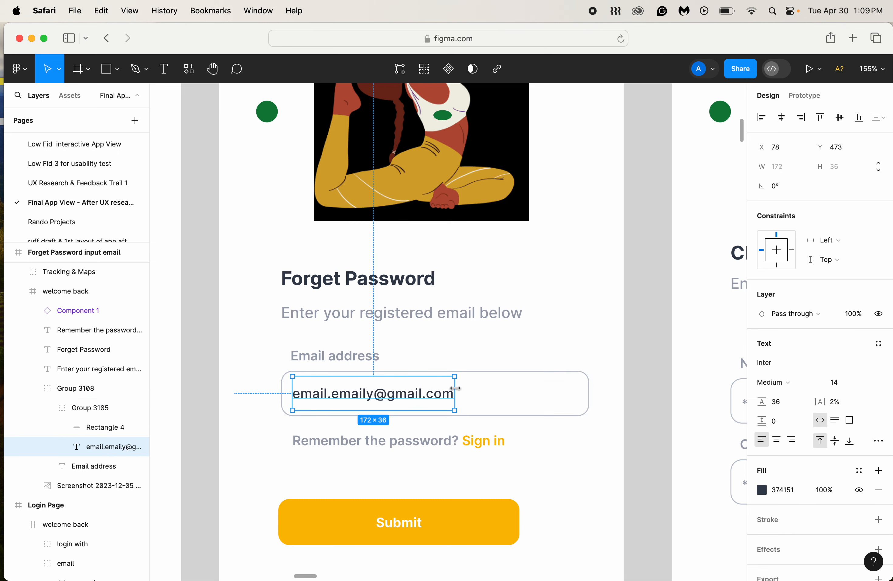
{"action": "left_click", "coordinate": [340, 361]}
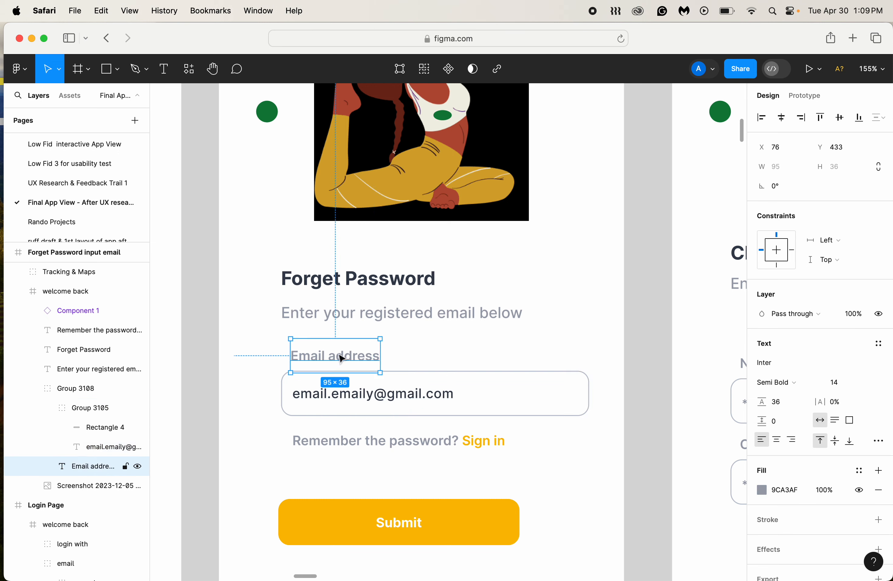
{"action": "left_click", "coordinate": [373, 316]}
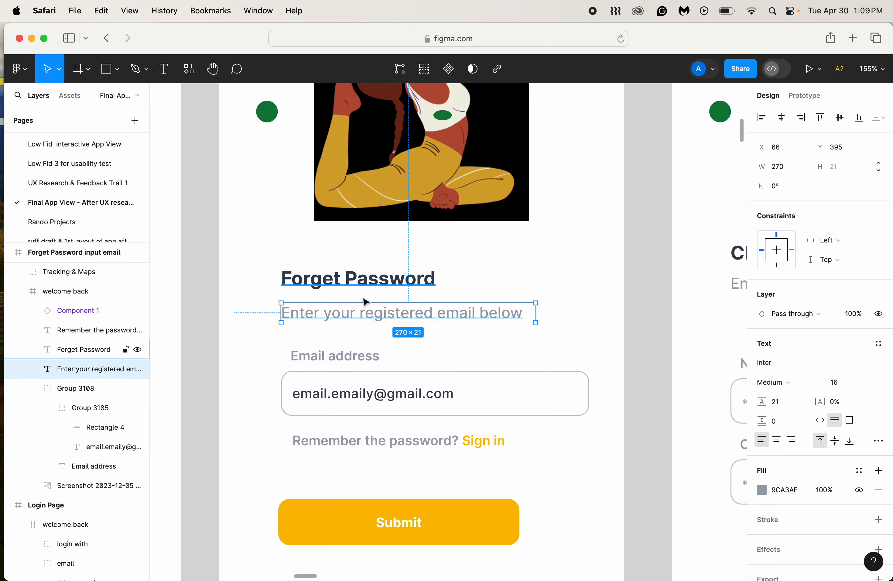
{"action": "left_click", "coordinate": [362, 295]}
{"action": "left_click", "coordinate": [366, 445]}
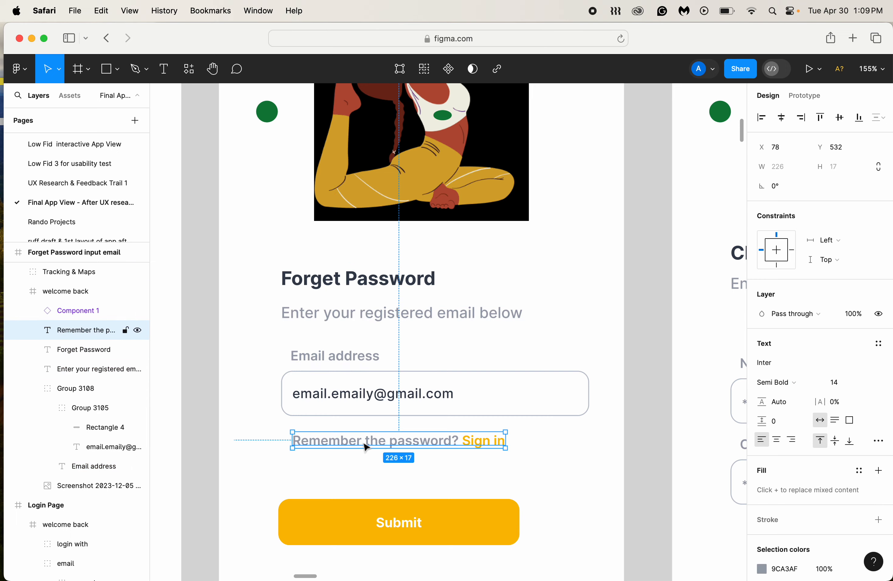
{"action": "scroll", "coordinate": [365, 446], "scroll_direction": "down", "scroll_amount": 5}
{"action": "scroll", "coordinate": [365, 443], "scroll_direction": "up", "scroll_amount": 5}
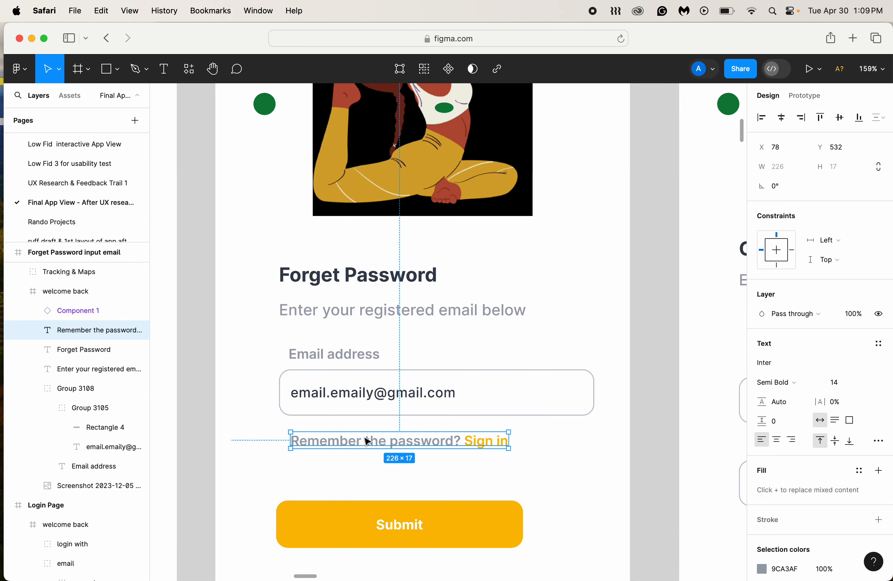
Step: Select the email address group, the "Remember the password? Sign in" line, the subtitle and the "Forget Password" heading together
{"action": "left_click", "coordinate": [335, 370]}
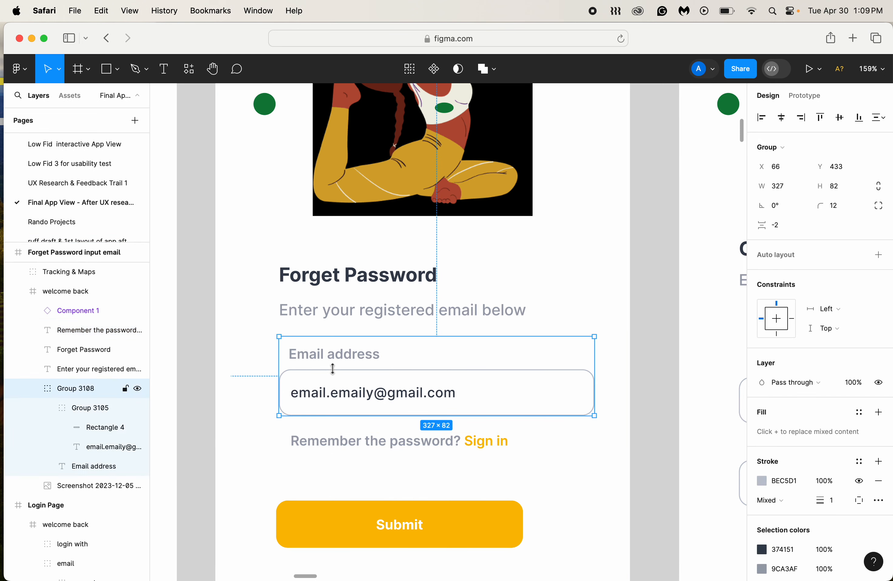
{"action": "left_click", "coordinate": [334, 442], "text": "shift"}
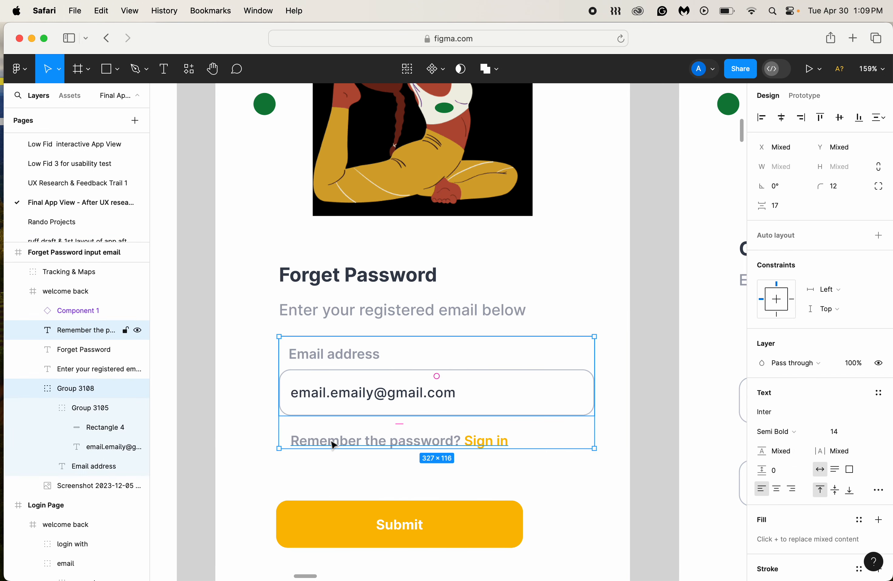
{"action": "left_click", "coordinate": [336, 317], "text": "shift"}
{"action": "left_click", "coordinate": [321, 282], "text": "shift"}
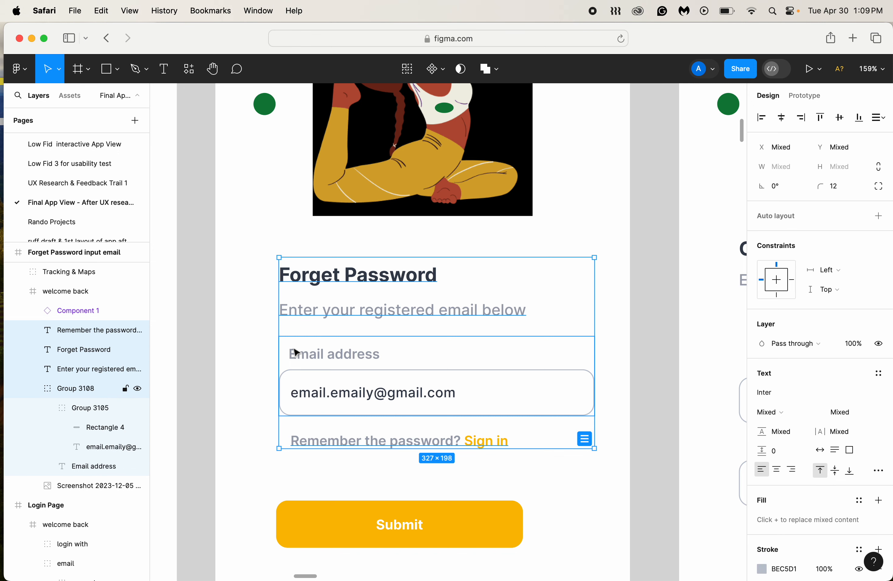
Step: Try to widen the selected Forget Password texts and email field group to about 393 px
{"action": "left_click_drag", "start_coordinate": [230, 351], "coordinate": [217, 350]}
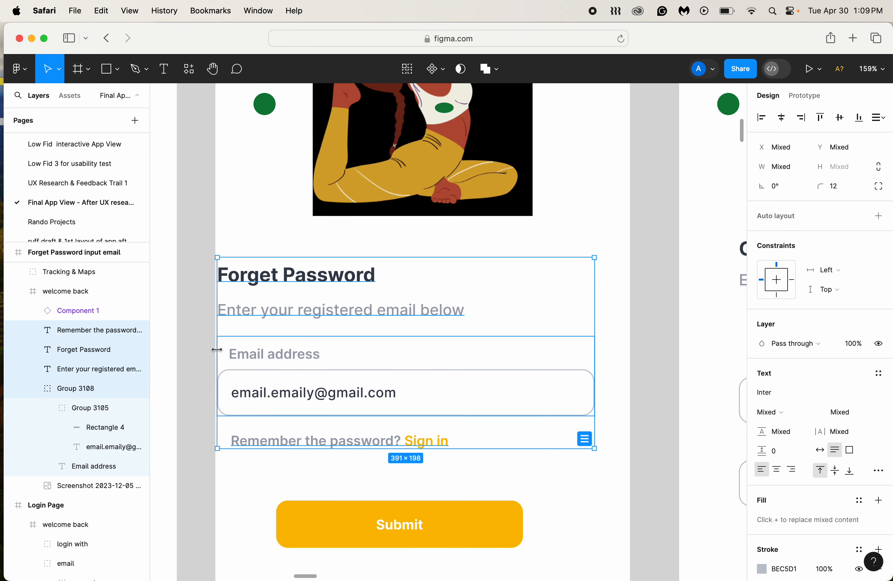
{"action": "left_click_drag", "start_coordinate": [594, 343], "coordinate": [631, 343]}
{"action": "scroll", "coordinate": [623, 361], "scroll_direction": "down", "scroll_amount": 5}
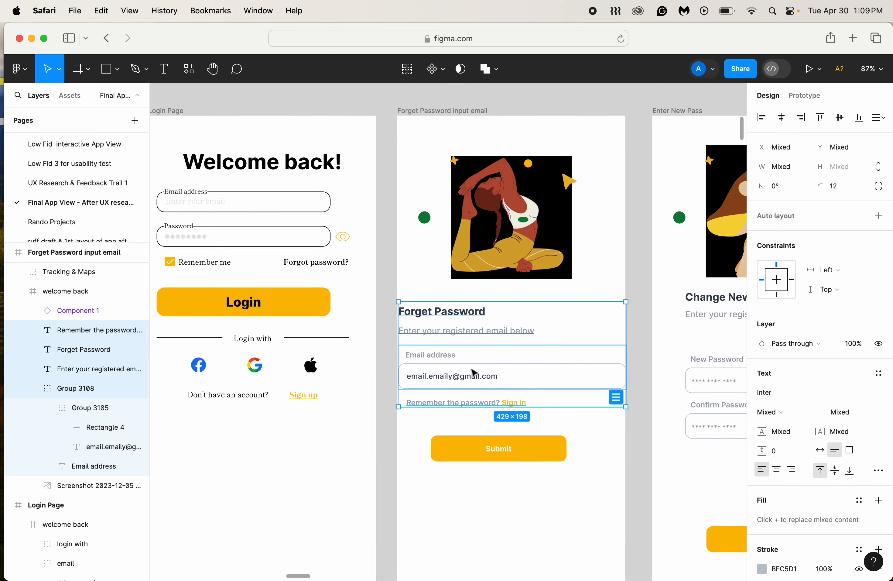
{"action": "left_click_drag", "start_coordinate": [395, 350], "coordinate": [404, 351]}
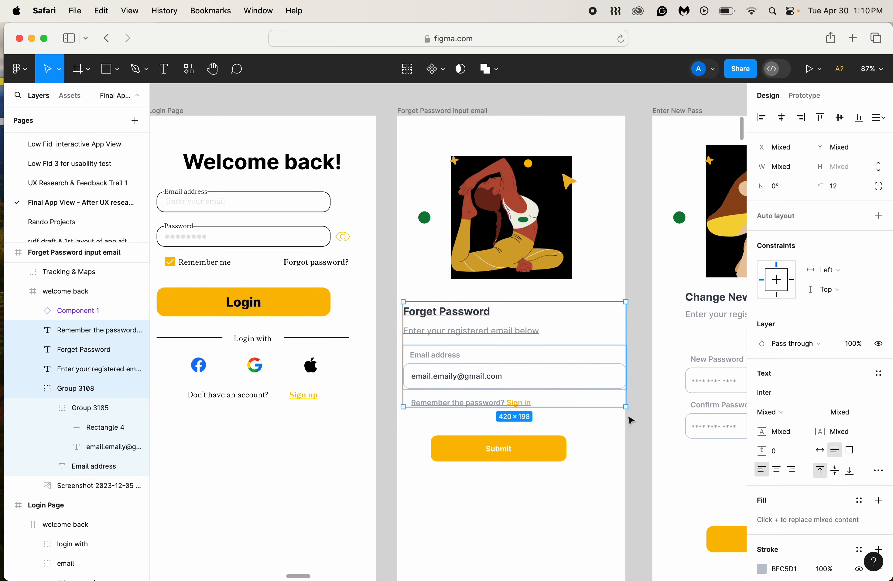
{"action": "left_click_drag", "start_coordinate": [625, 373], "coordinate": [612, 371]}
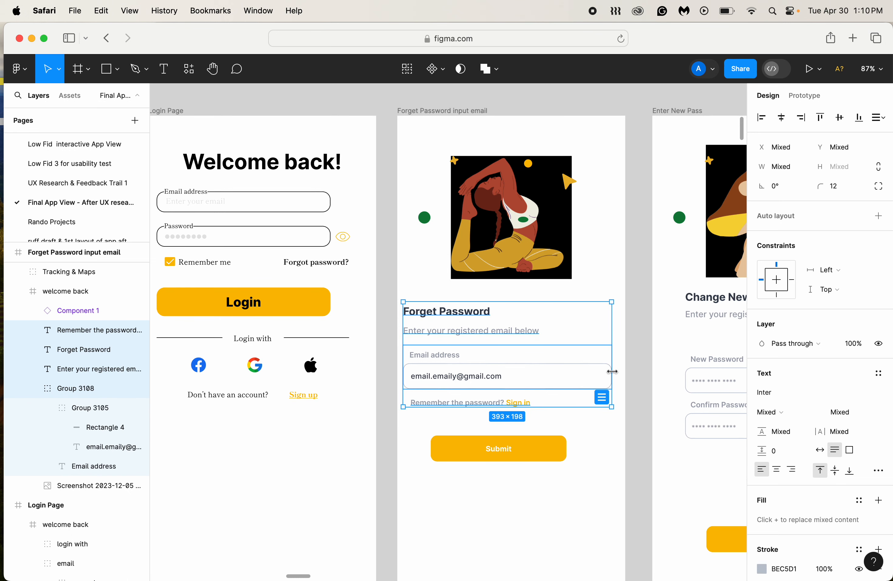
Step: Undo the width changes to the Forget Password texts and email field group, and select the whole frame instead
{"action": "left_click", "coordinate": [661, 398]}
{"action": "key", "text": "super+z"}
{"action": "key", "text": "super+z"}
{"action": "key", "text": "super+z"}
{"action": "key", "text": "super+z"}
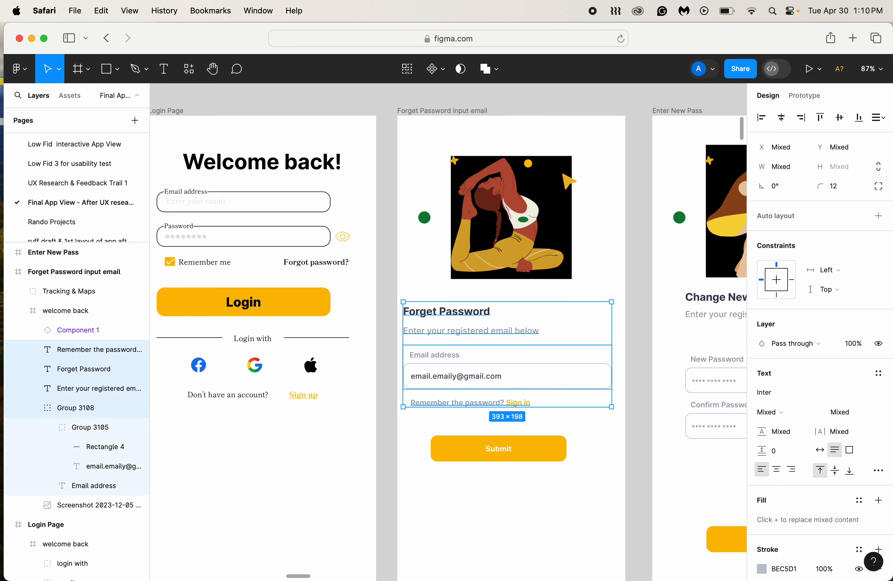
{"action": "key", "text": "super+z"}
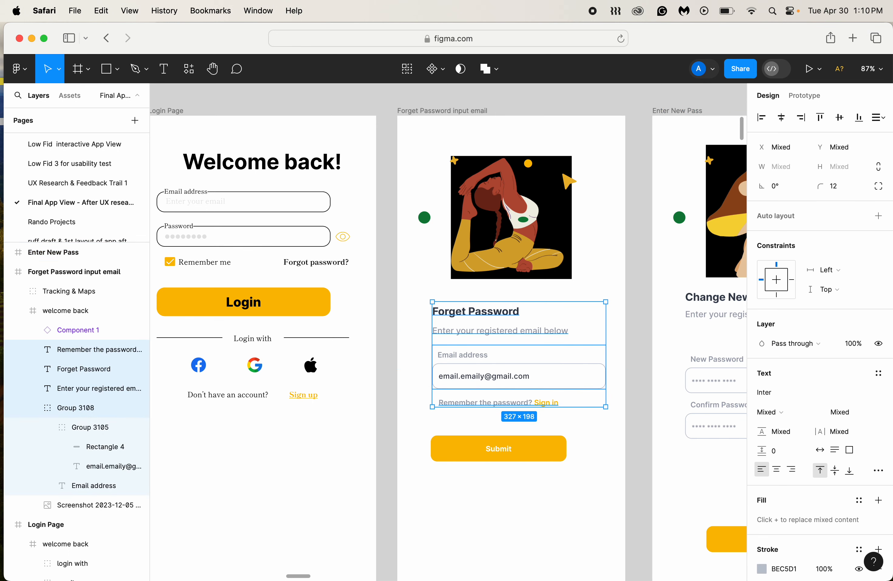
{"action": "left_click", "coordinate": [596, 415]}
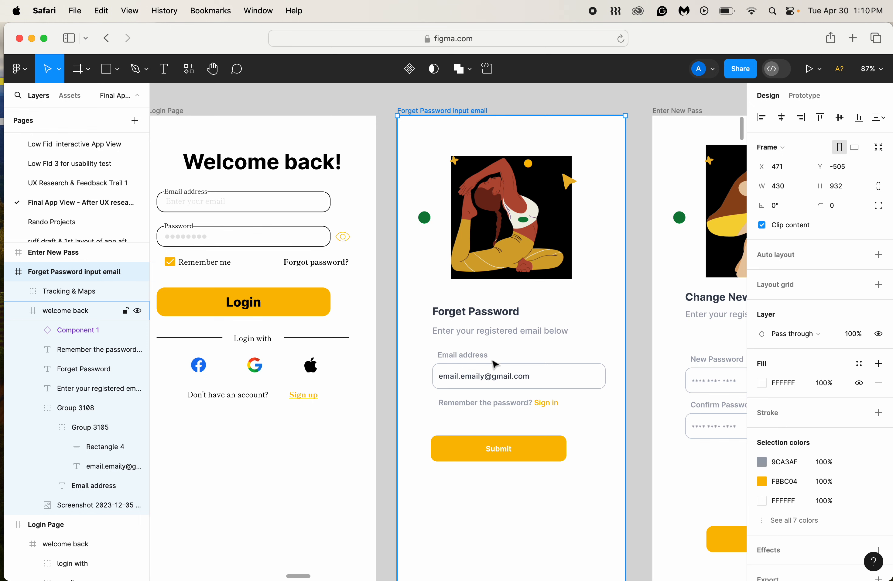
Step: Select the "Forget Password" heading and search Google for "forget password screen for app" in a new browser tab
{"action": "scroll", "coordinate": [458, 326], "scroll_direction": "up", "scroll_amount": 3}
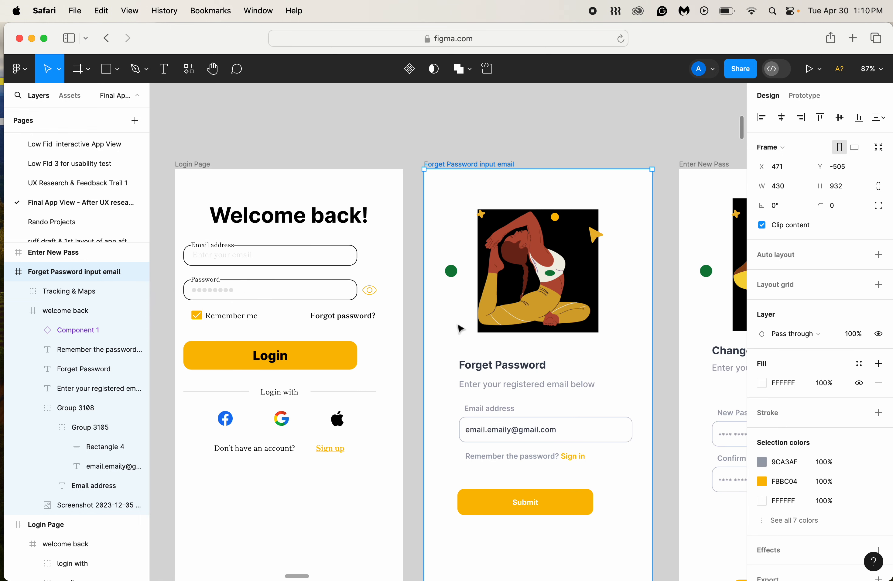
{"action": "left_click", "coordinate": [484, 369]}
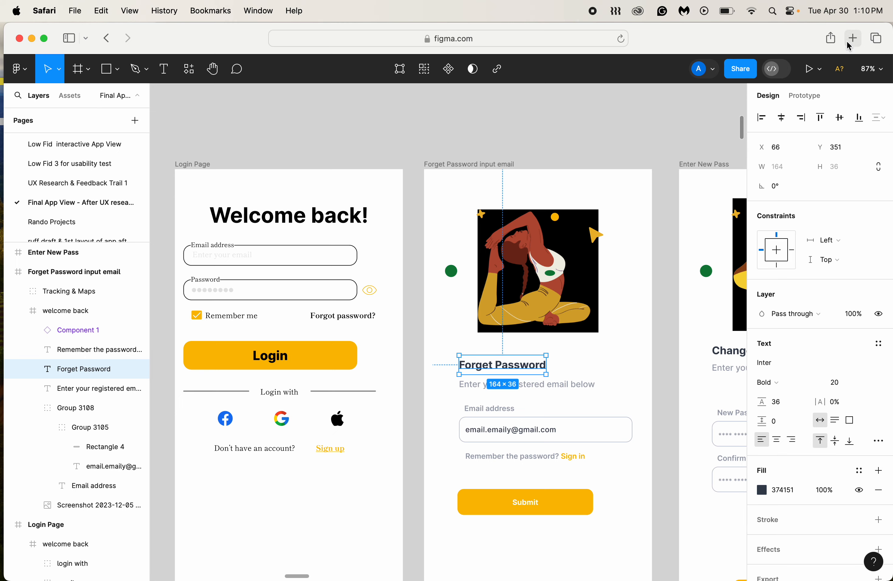
{"action": "key", "text": "super+t"}
{"action": "type", "text": "forg"}
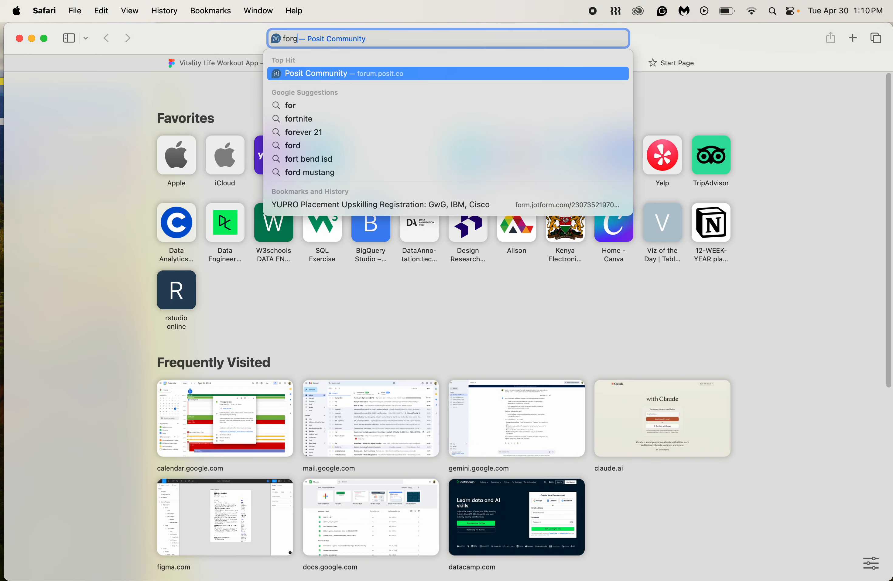
{"action": "type", "text": "et password screen"}
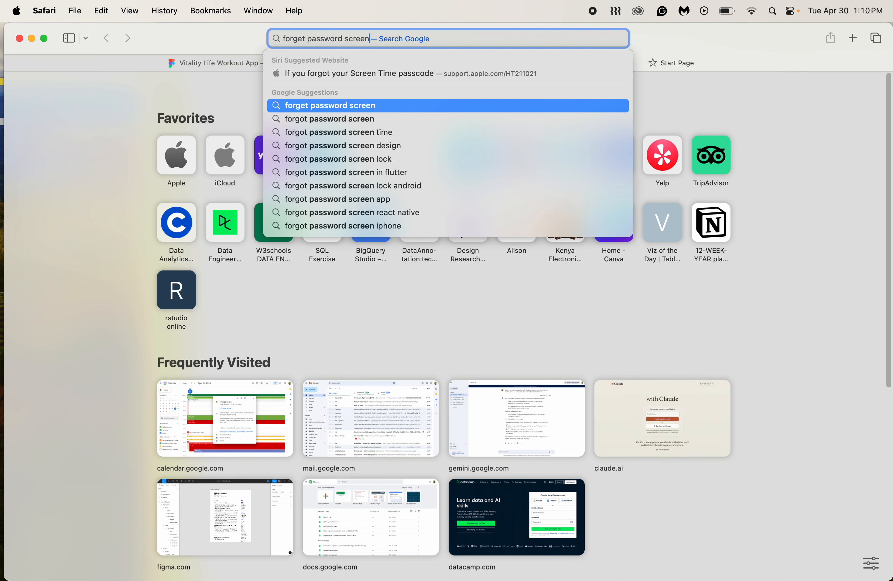
{"action": "key", "text": "Return"}
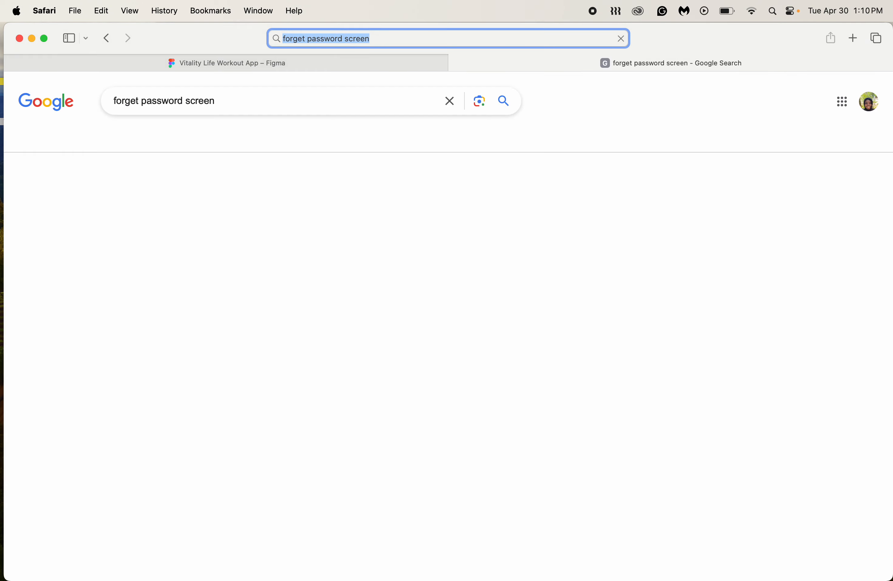
{"action": "left_click", "coordinate": [285, 102]}
{"action": "type", "text": "for app"}
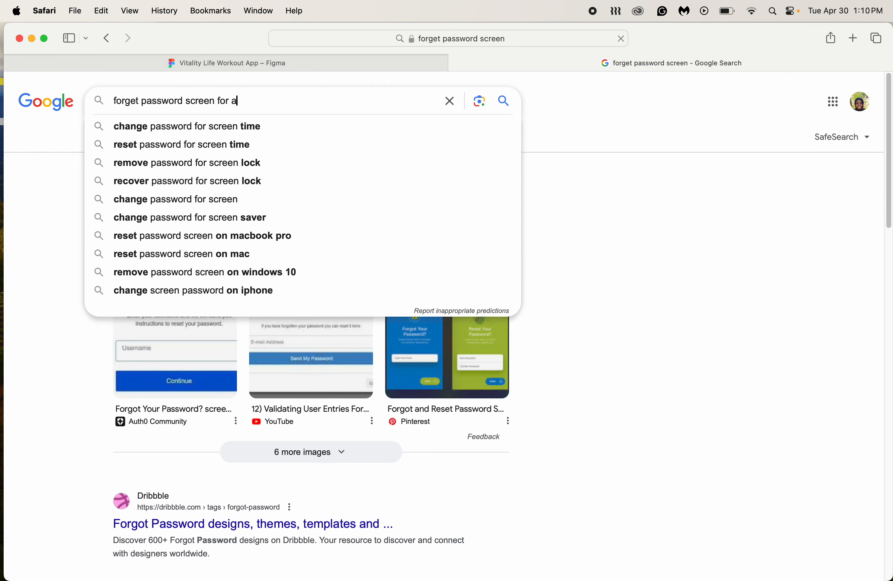
{"action": "key", "text": "Return"}
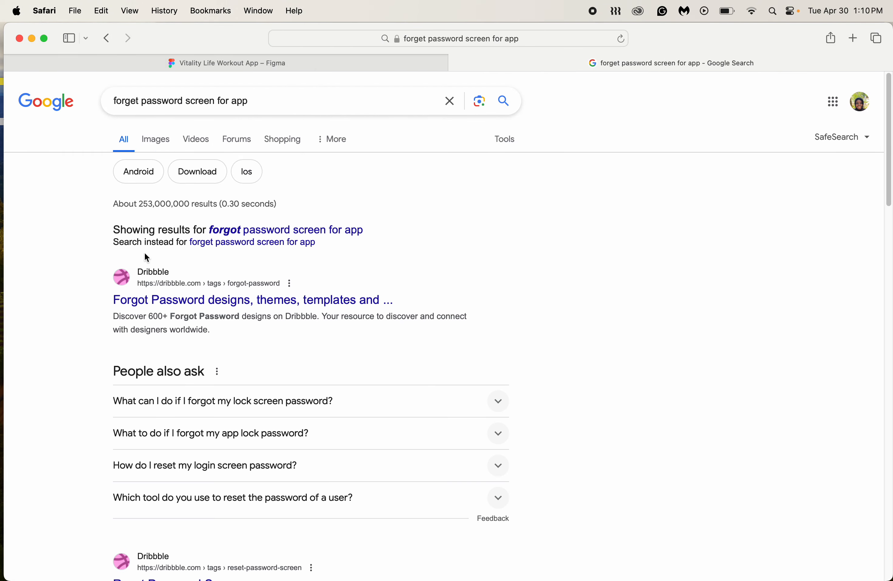
Step: View the image results and preview the YouTube iOS forgot-password example and the EpicPxls mobile concept
{"action": "left_click", "coordinate": [151, 143]}
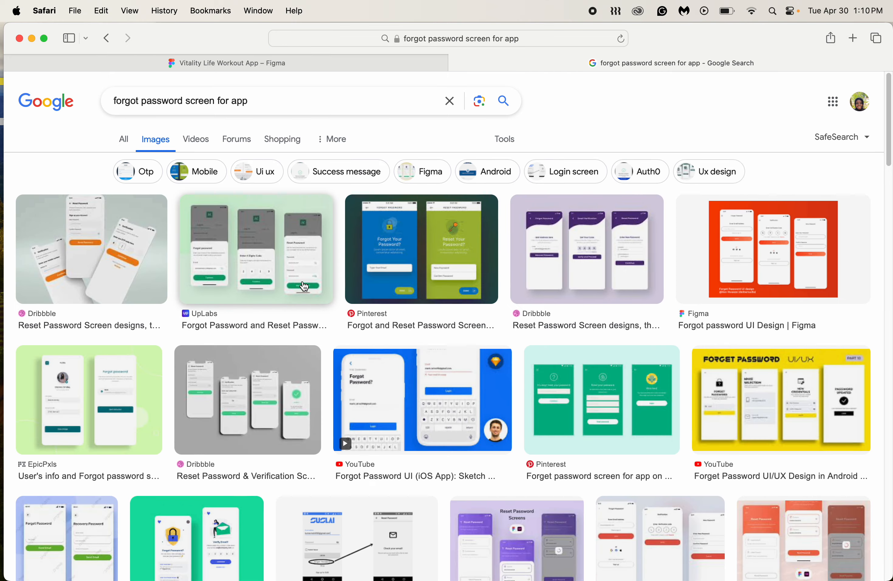
{"action": "left_click", "coordinate": [361, 383]}
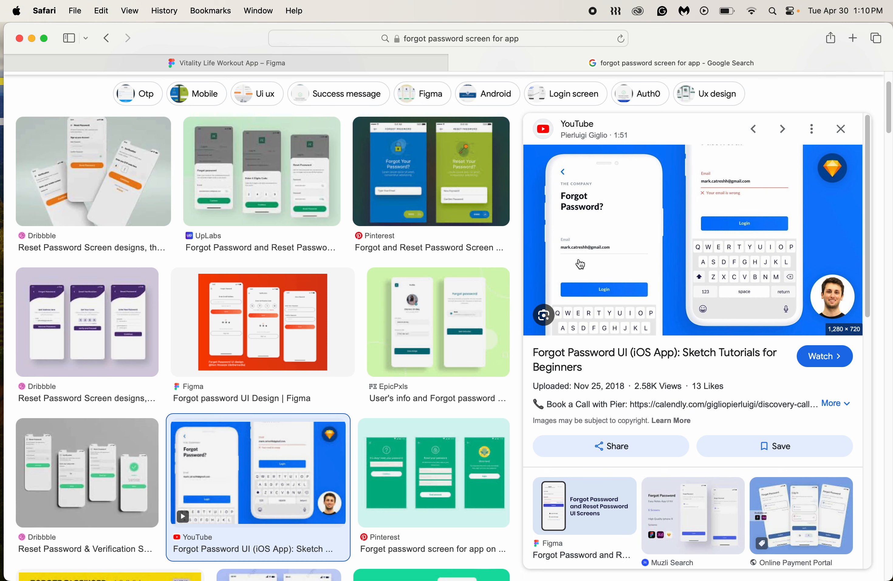
{"action": "left_click", "coordinate": [451, 358]}
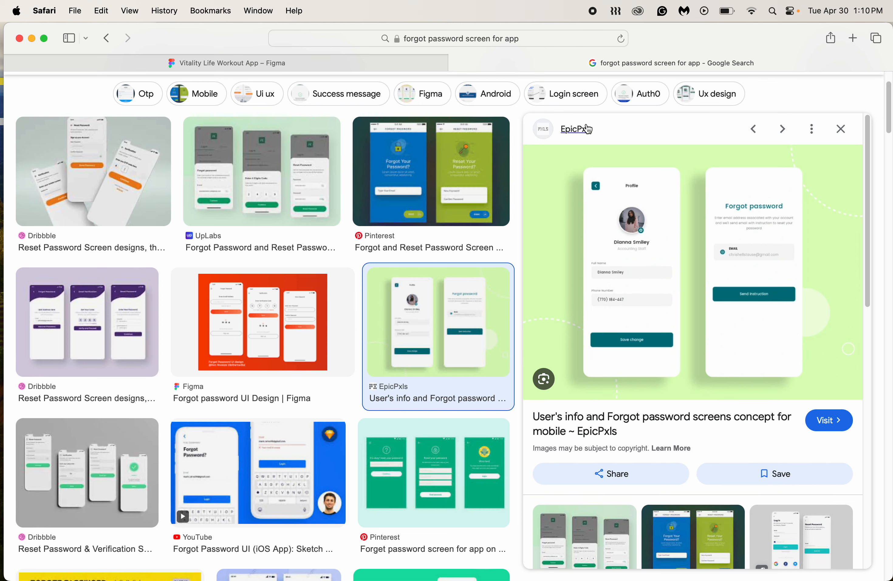
Step: Switch back to the Figma file, move the "Forget Password" heading above the yoga illustration and set its font size to 40
{"action": "left_click", "coordinate": [375, 64]}
{"action": "scroll", "coordinate": [433, 237], "scroll_direction": "down", "scroll_amount": 5}
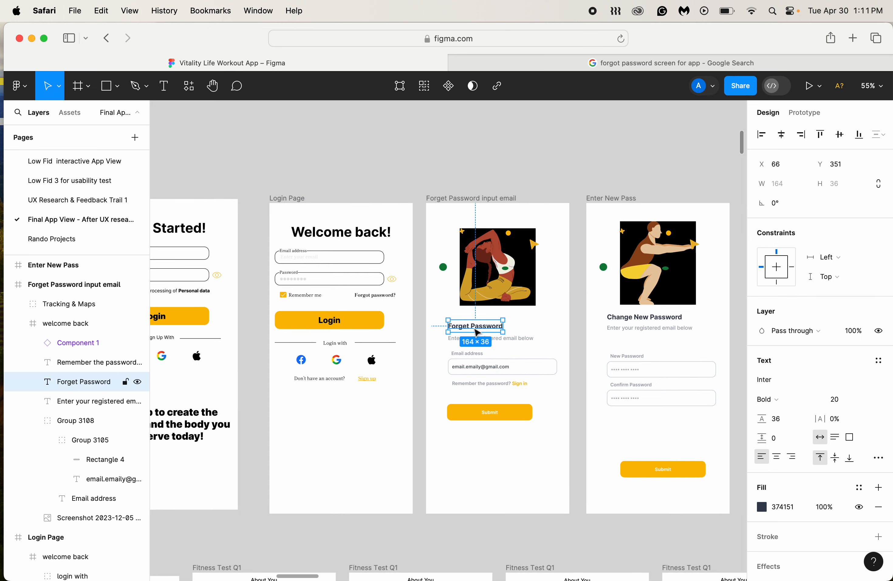
{"action": "left_click_drag", "start_coordinate": [476, 330], "coordinate": [491, 224]}
{"action": "left_click", "coordinate": [841, 401]}
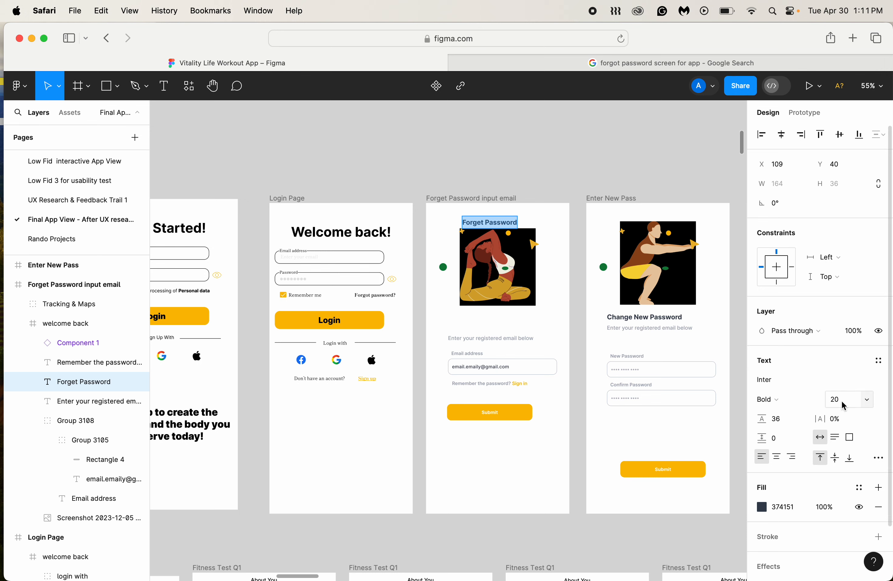
{"action": "key", "text": "Return"}
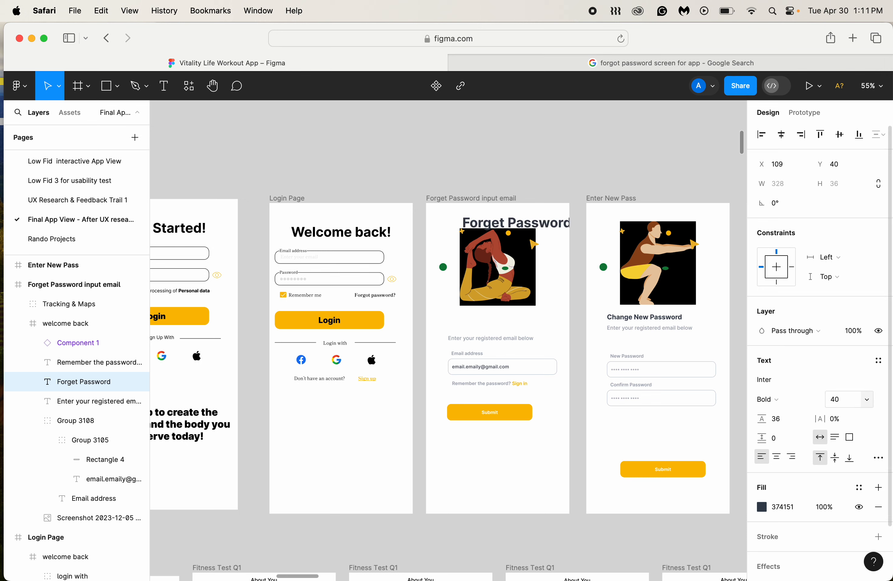
Step: Change the "Forget Password" heading's fill color to black (000000)
{"action": "double_click", "coordinate": [544, 221]}
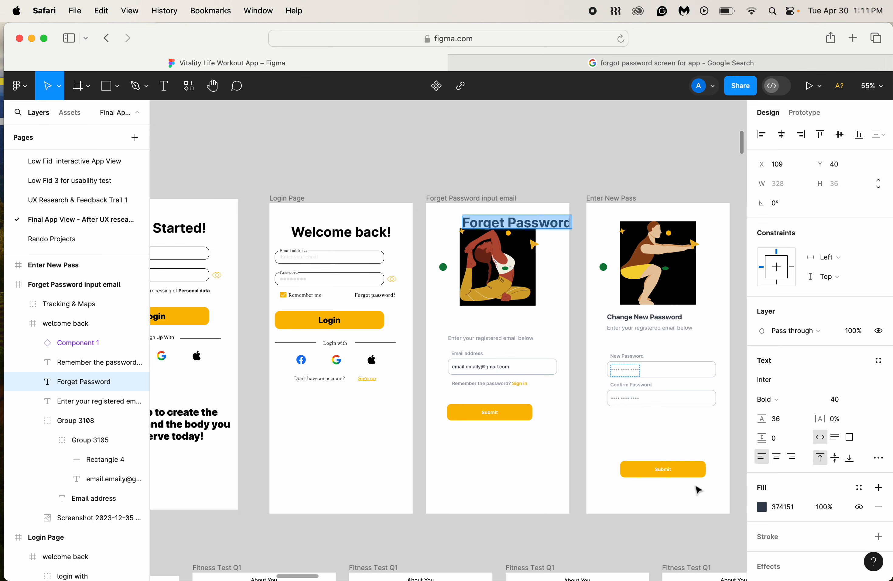
{"action": "left_click", "coordinate": [762, 507]}
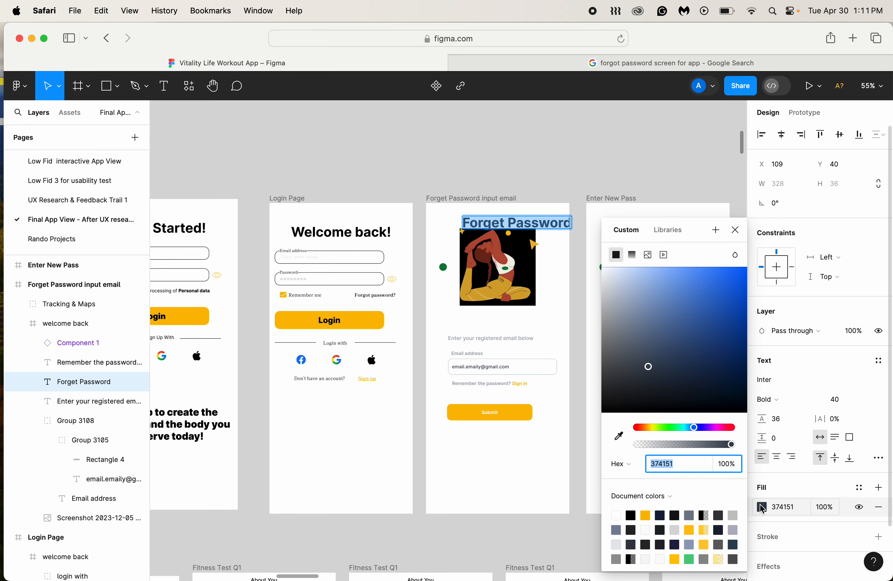
{"action": "left_click", "coordinate": [630, 516]}
{"action": "left_click", "coordinate": [543, 223]}
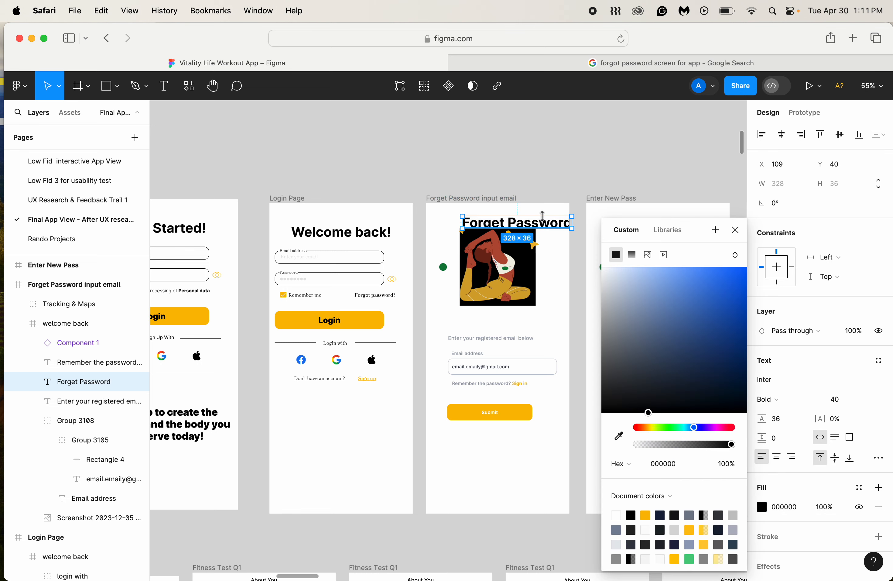
Step: Stretch the "Forget Password" heading's text box to the full frame width of 430 and center-align its text
{"action": "left_click_drag", "start_coordinate": [552, 226], "coordinate": [570, 221]}
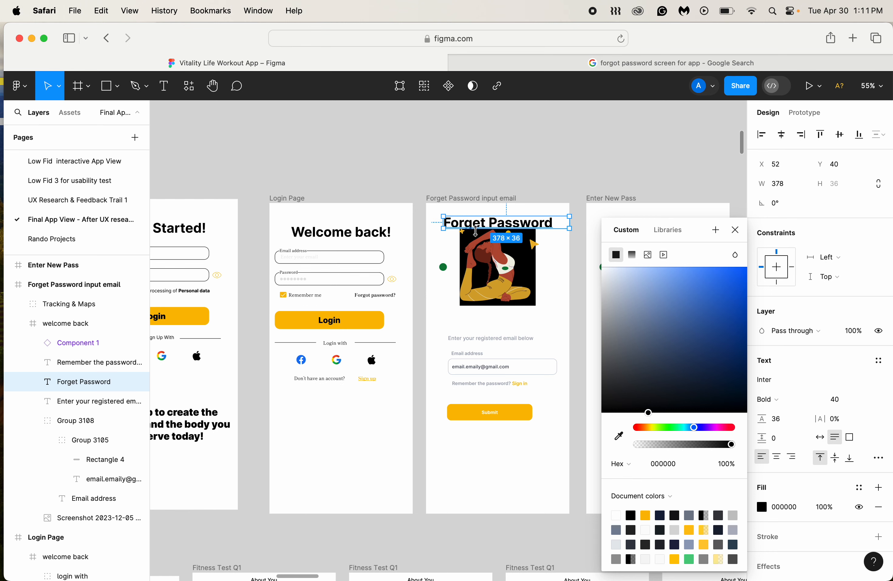
{"action": "left_click_drag", "start_coordinate": [442, 222], "coordinate": [425, 222]}
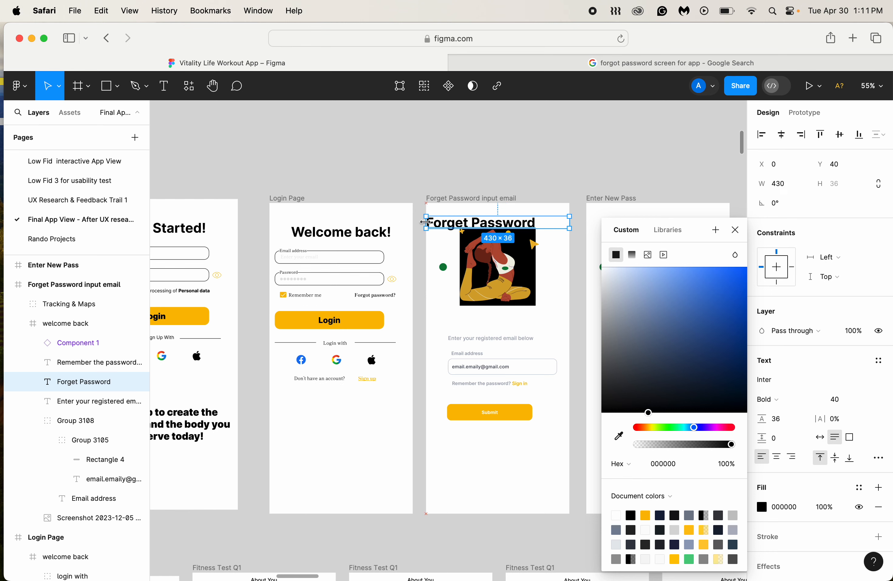
{"action": "left_click", "coordinate": [777, 457]}
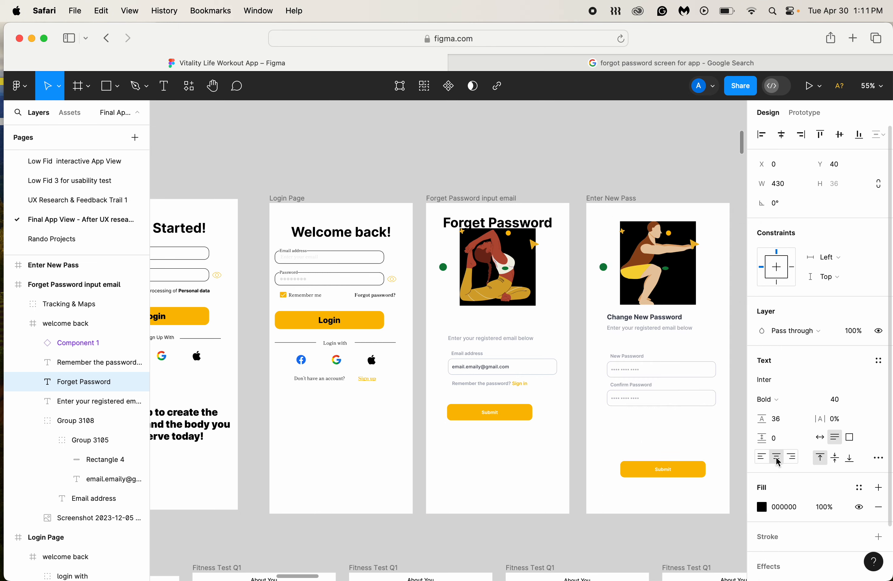
{"action": "left_click", "coordinate": [425, 542]}
Step: Compare the text style, size and vertical position of the headings on the Sign Up, Login and Already Have A Account? frames
{"action": "scroll", "coordinate": [420, 543], "scroll_direction": "down", "scroll_amount": 5}
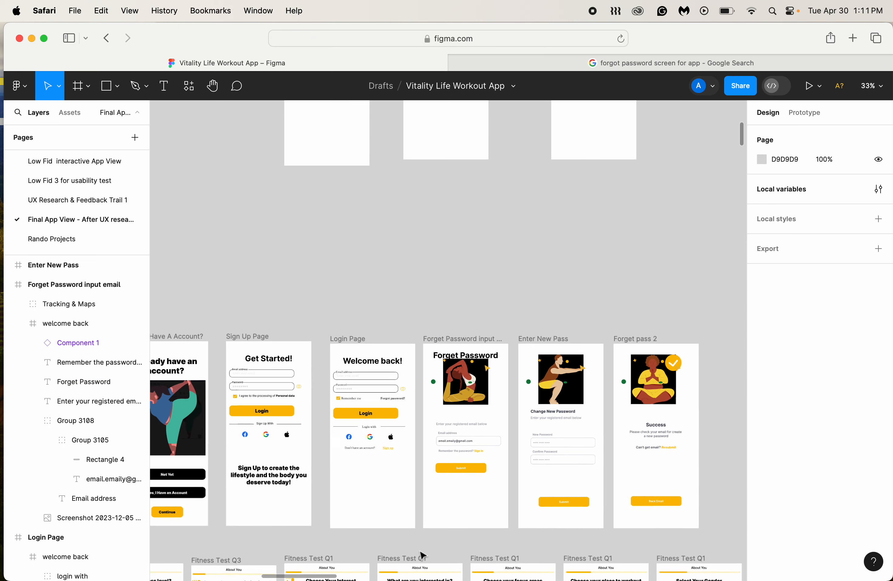
{"action": "scroll", "coordinate": [415, 528], "scroll_direction": "left", "scroll_amount": 5}
{"action": "scroll", "coordinate": [415, 528], "scroll_direction": "down", "scroll_amount": 2}
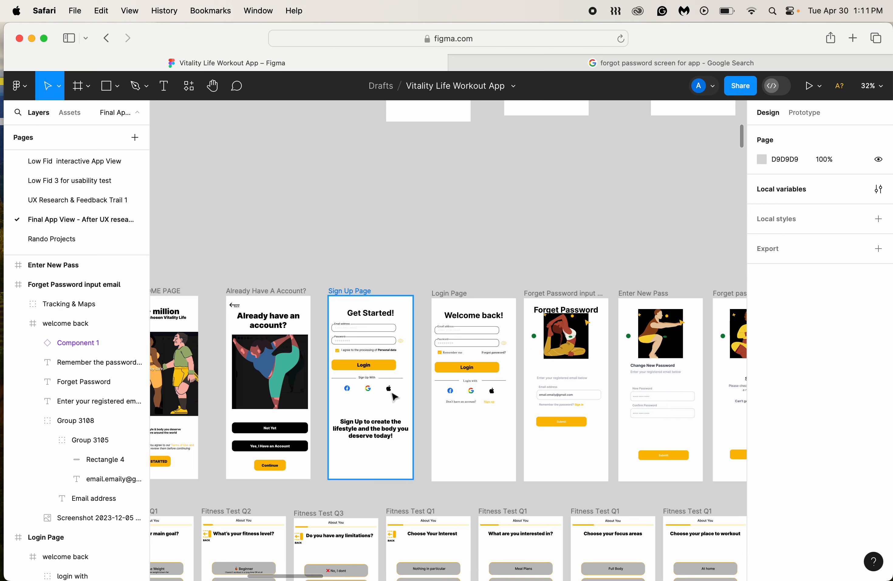
{"action": "left_click", "coordinate": [381, 316]}
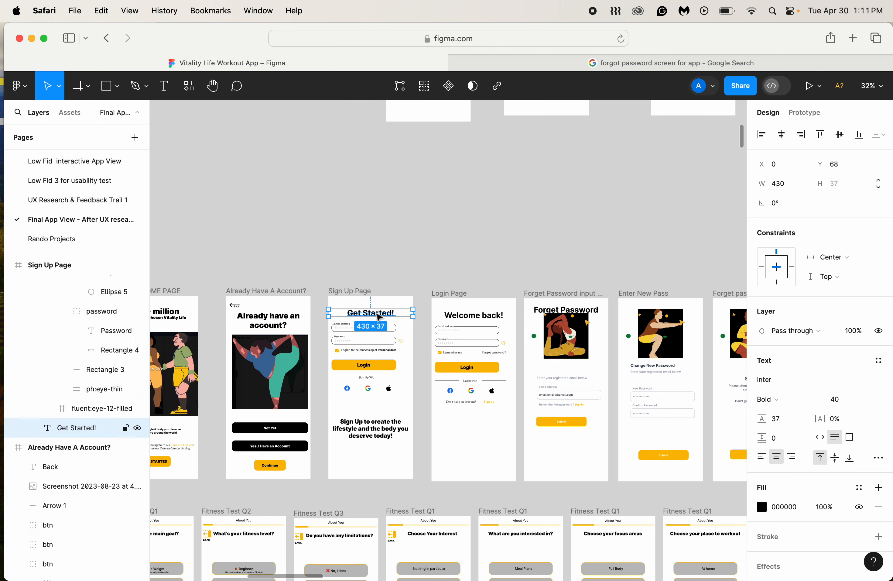
{"action": "left_click", "coordinate": [470, 318]}
{"action": "left_click", "coordinate": [471, 319]}
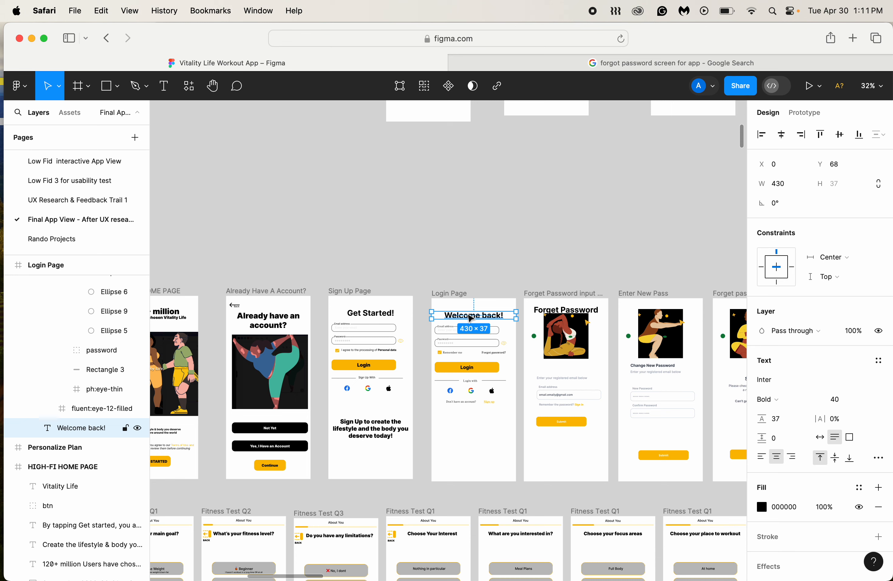
{"action": "left_click", "coordinate": [364, 316]}
{"action": "left_click", "coordinate": [364, 316]}
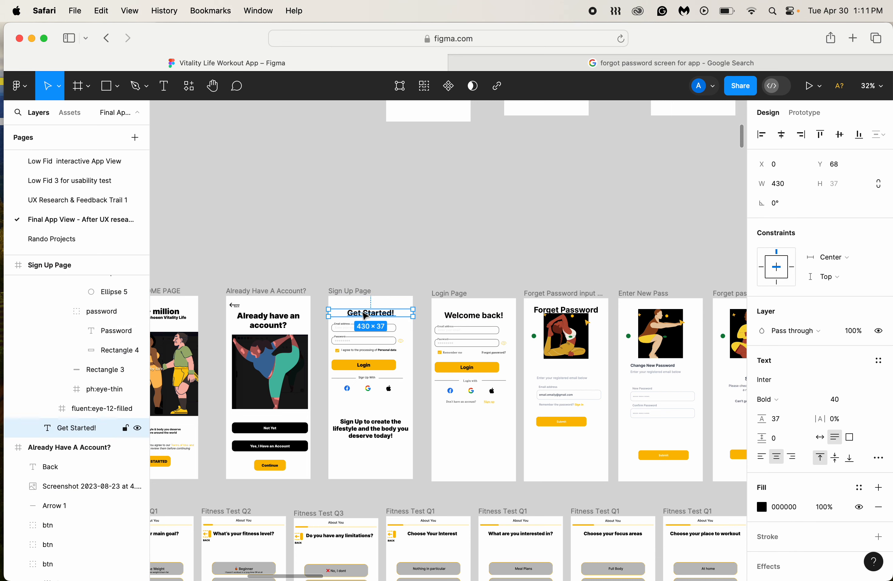
{"action": "double_click", "coordinate": [275, 320]}
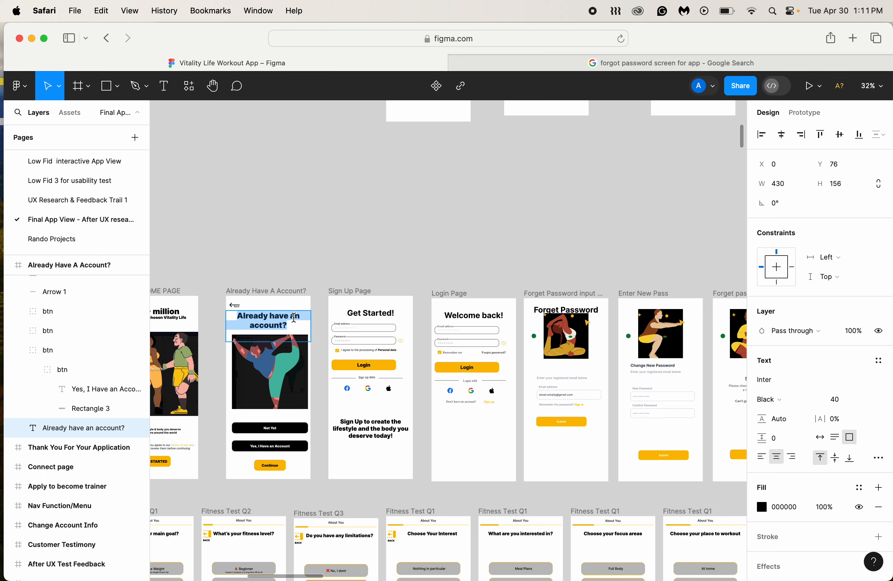
{"action": "key", "text": "Escape"}
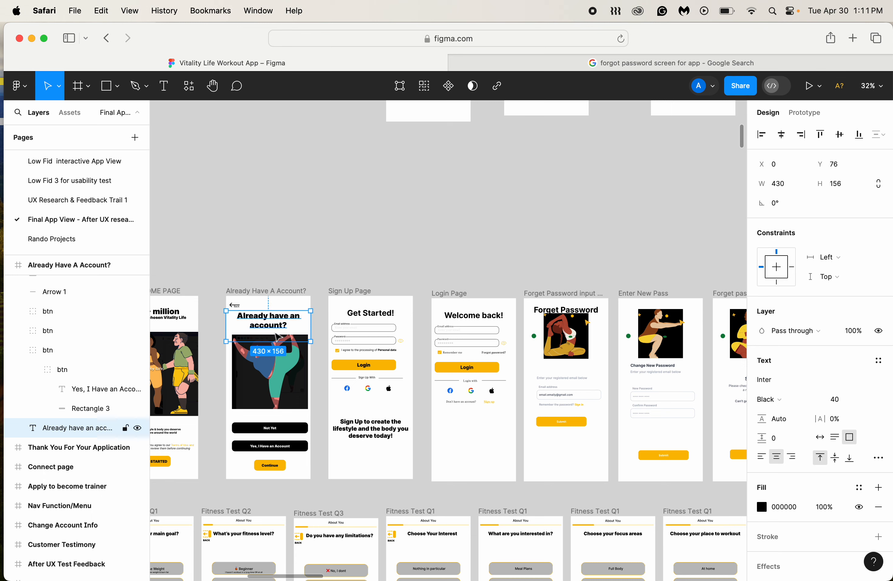
{"action": "left_click", "coordinate": [375, 317]}
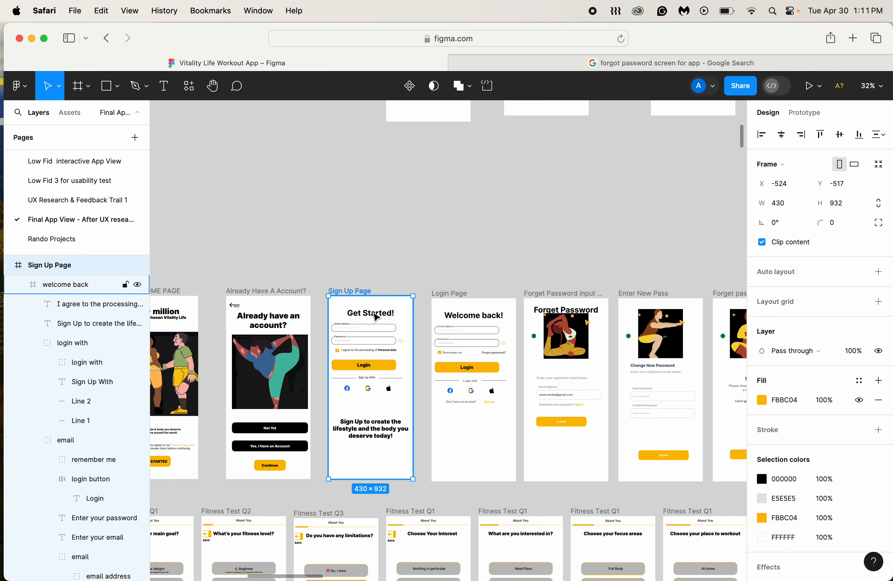
{"action": "left_click", "coordinate": [376, 317]}
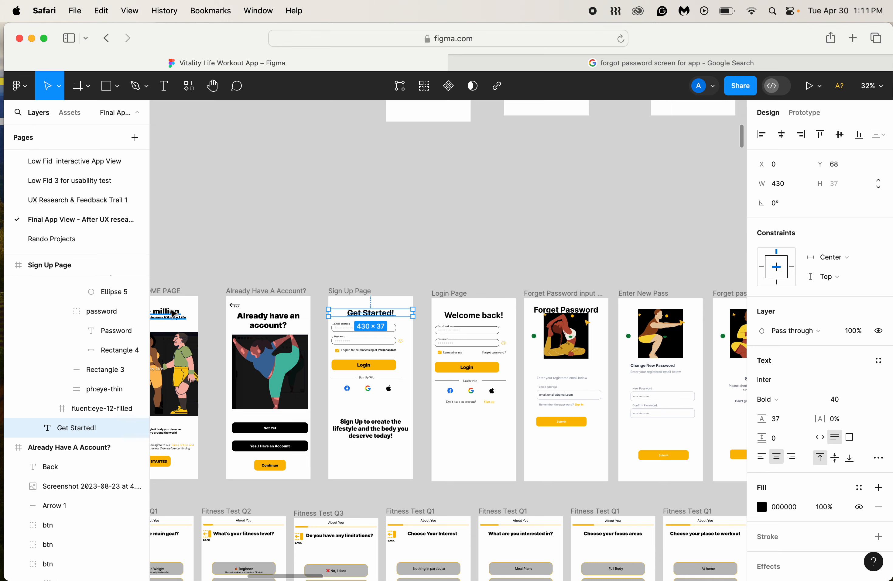
Step: Check the heading text properties and positions across the HIGH-FI HOME PAGE, Already Have A Account?, Sign Up Page and Login Page frames
{"action": "scroll", "coordinate": [226, 321], "scroll_direction": "left", "scroll_amount": 3}
{"action": "left_click", "coordinate": [216, 310]}
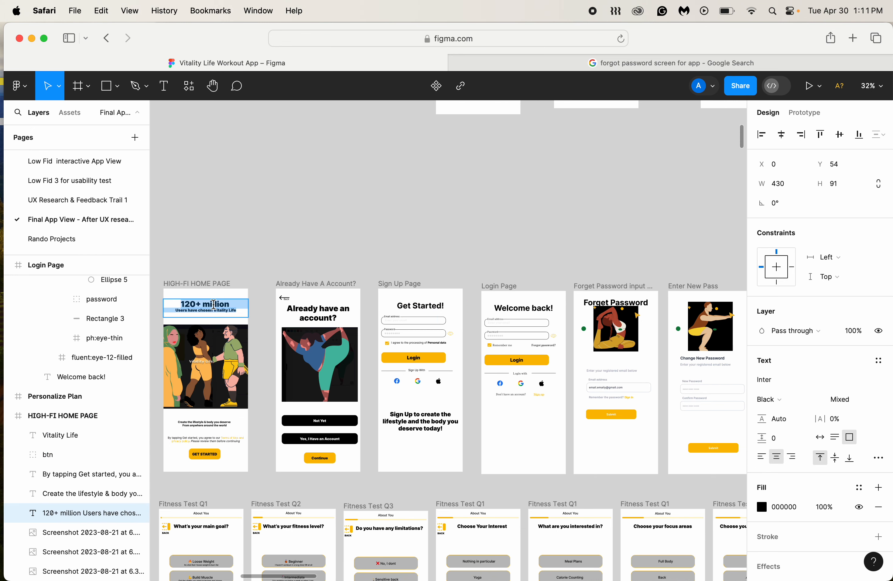
{"action": "double_click", "coordinate": [315, 310]}
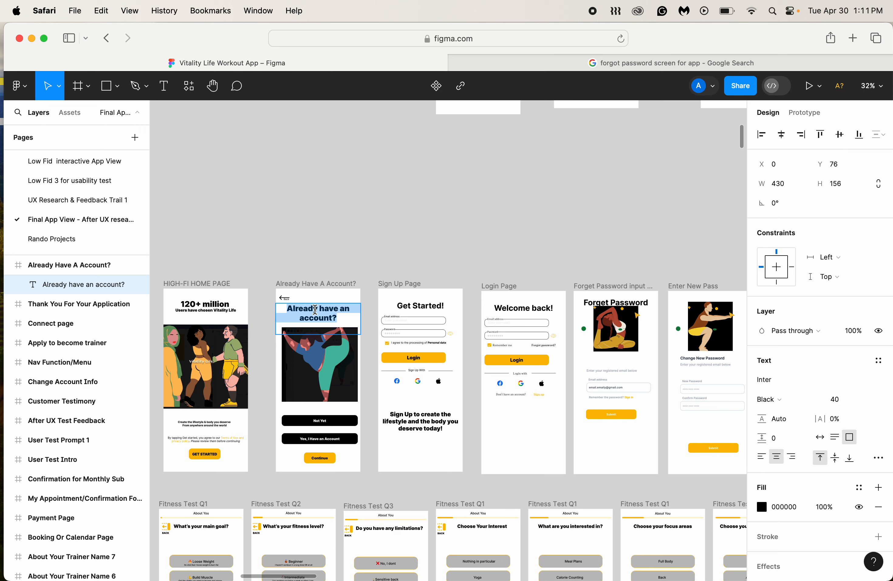
{"action": "left_click", "coordinate": [402, 307]}
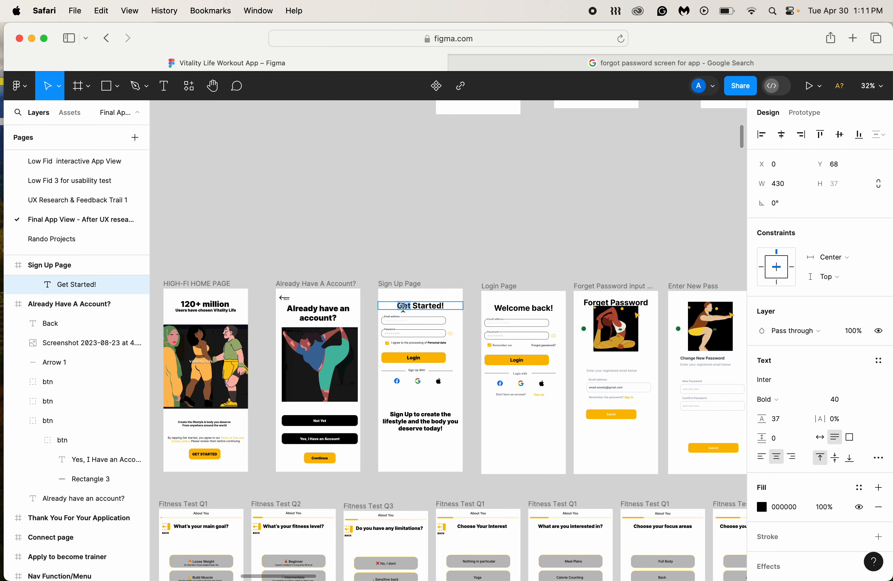
{"action": "left_click", "coordinate": [513, 308]}
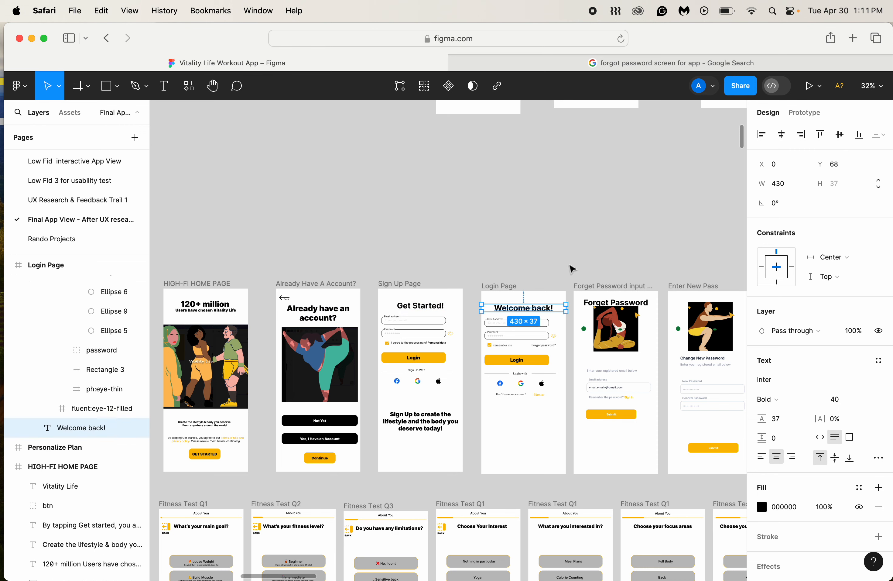
{"action": "scroll", "coordinate": [564, 354], "scroll_direction": "right", "scroll_amount": 5}
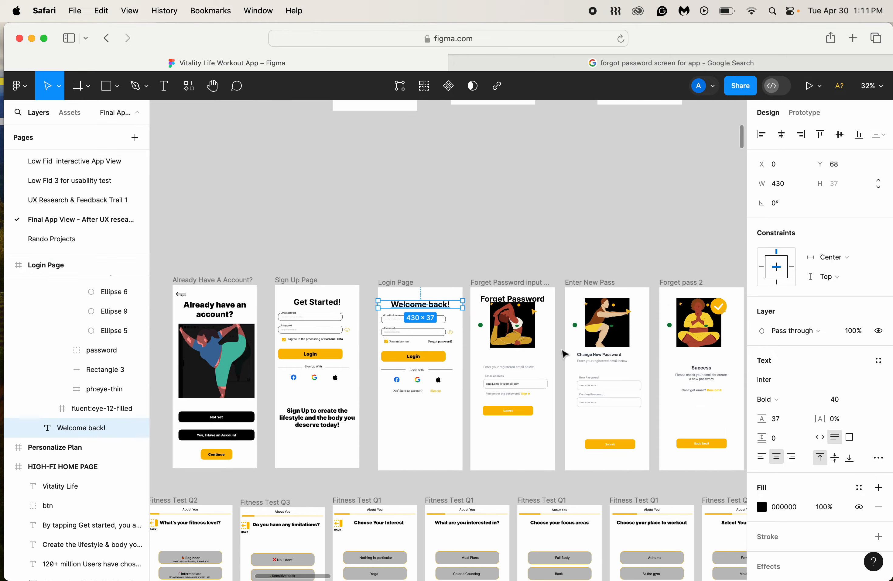
{"action": "left_click", "coordinate": [534, 258]}
Step: Move the yoga illustration on the Forget Password input email frame down below the heading, to about X 91, Y 129
{"action": "scroll", "coordinate": [476, 281], "scroll_direction": "up", "scroll_amount": 3}
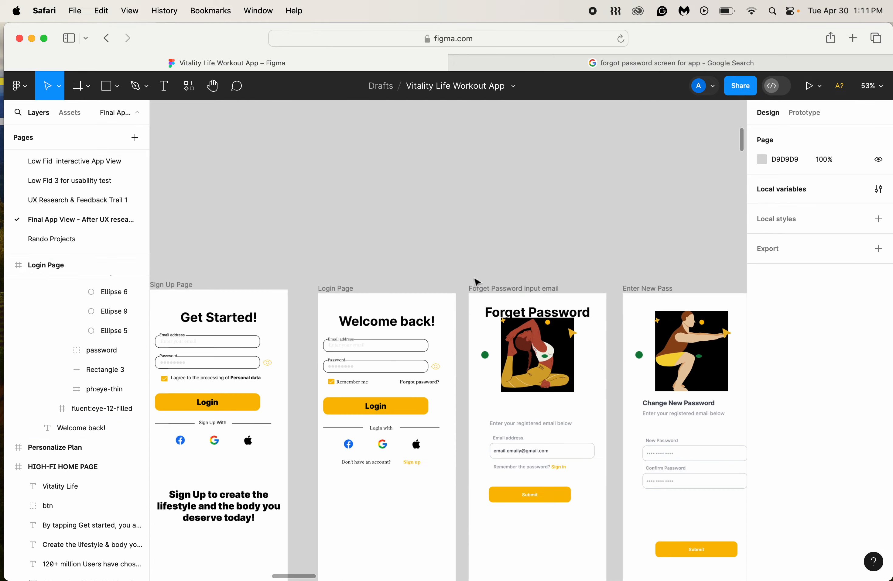
{"action": "scroll", "coordinate": [473, 283], "scroll_direction": "right", "scroll_amount": 6}
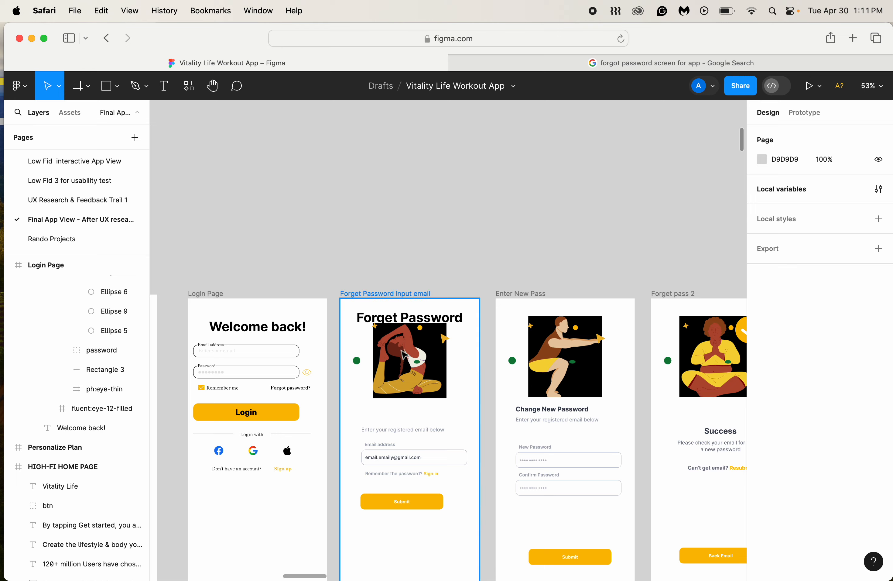
{"action": "scroll", "coordinate": [403, 353], "scroll_direction": "down", "scroll_amount": 2}
{"action": "scroll", "coordinate": [405, 352], "scroll_direction": "up", "scroll_amount": 3}
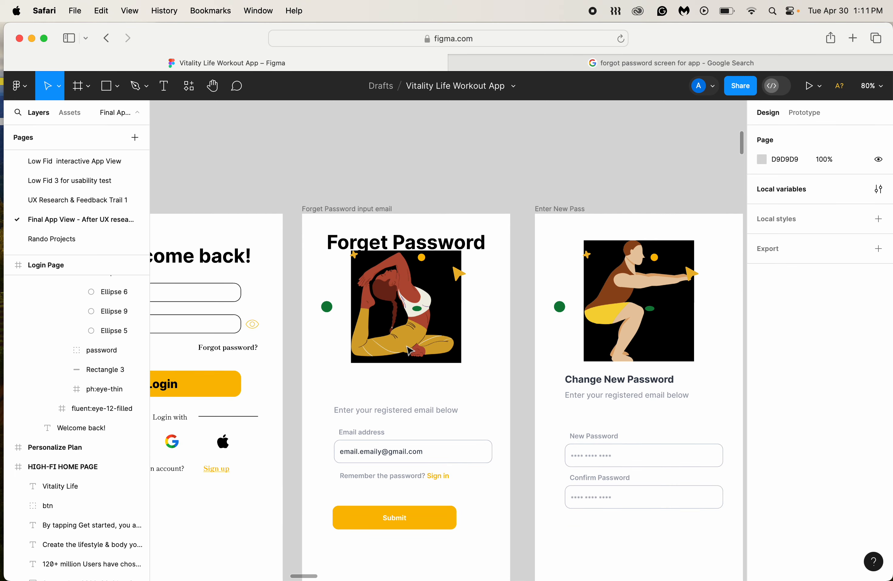
{"action": "scroll", "coordinate": [409, 351], "scroll_direction": "down", "scroll_amount": 3}
{"action": "left_click", "coordinate": [417, 274]}
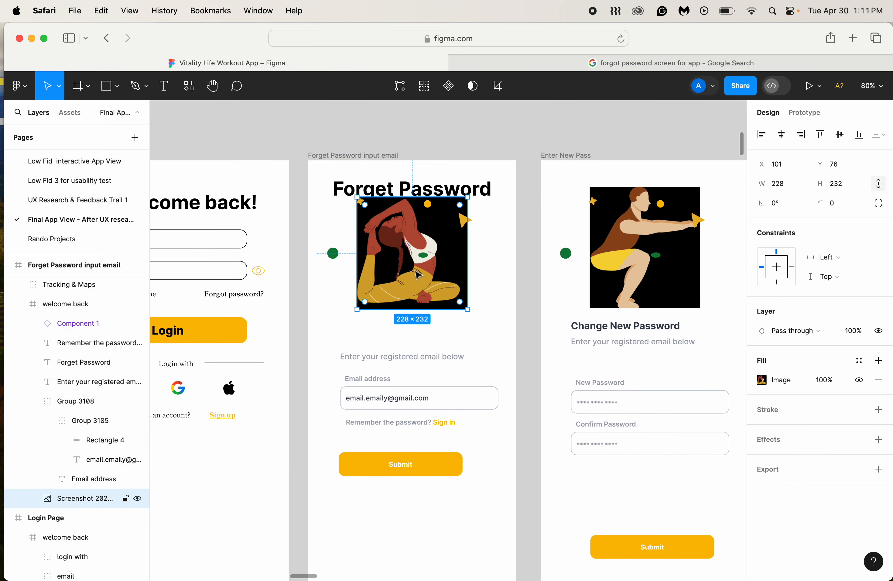
{"action": "left_click_drag", "start_coordinate": [417, 275], "coordinate": [415, 300]}
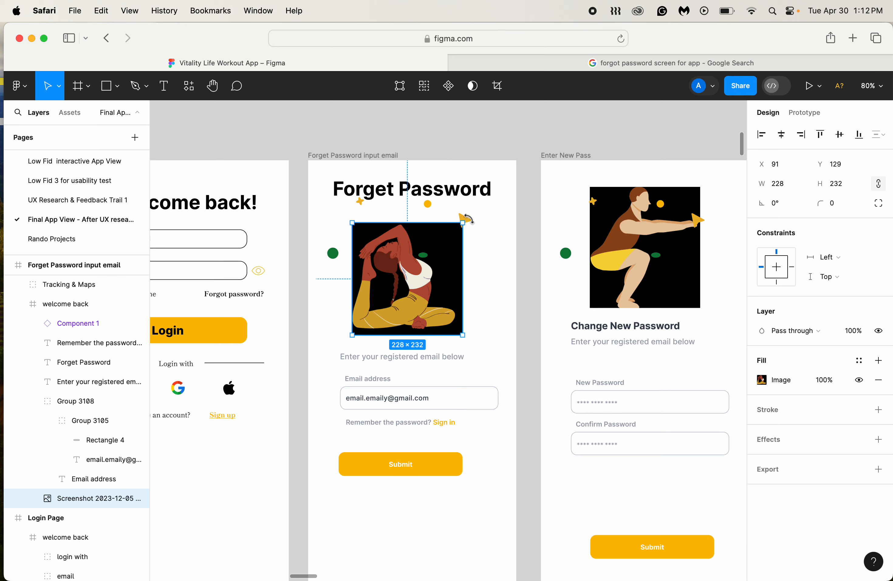
Step: Move the Tracking & Maps group of decorative shapes down over the yoga illustration, to about X 66, Y 129
{"action": "left_click", "coordinate": [487, 223]}
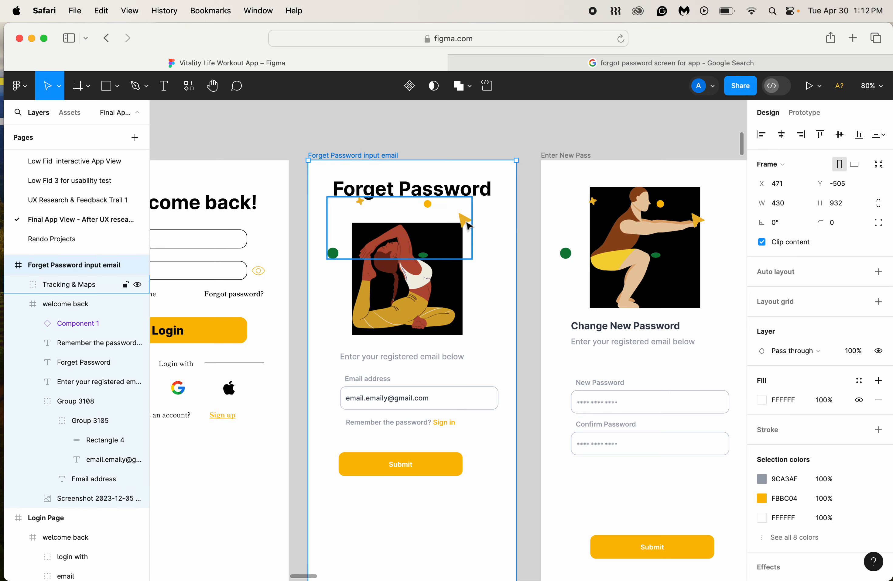
{"action": "left_click_drag", "start_coordinate": [467, 224], "coordinate": [470, 233]}
{"action": "key", "text": "super+z"}
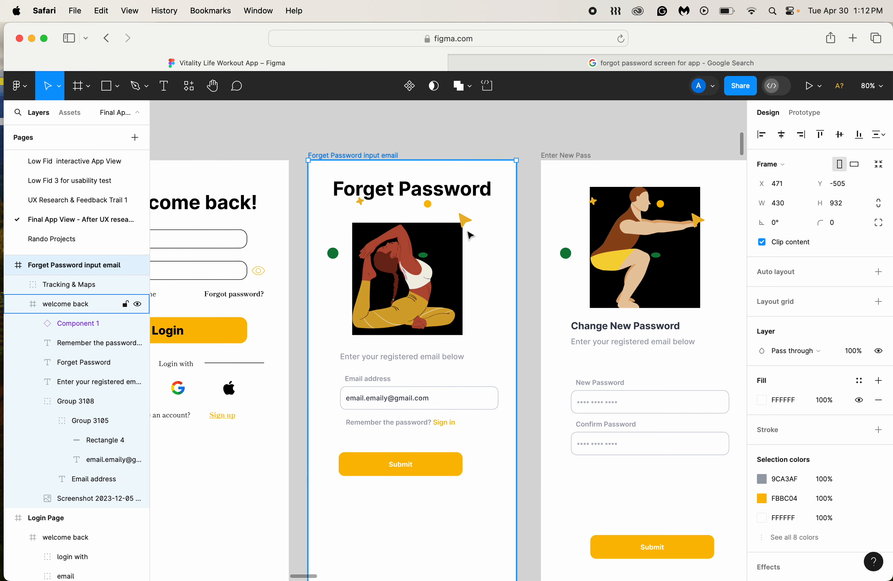
{"action": "left_click", "coordinate": [467, 227]}
{"action": "left_click_drag", "start_coordinate": [448, 232], "coordinate": [459, 257]}
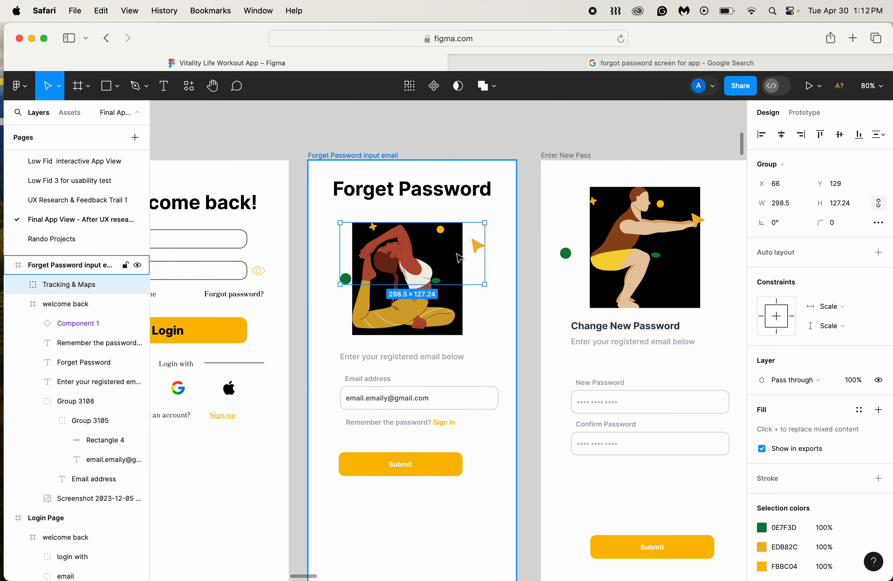
{"action": "key", "text": "Escape"}
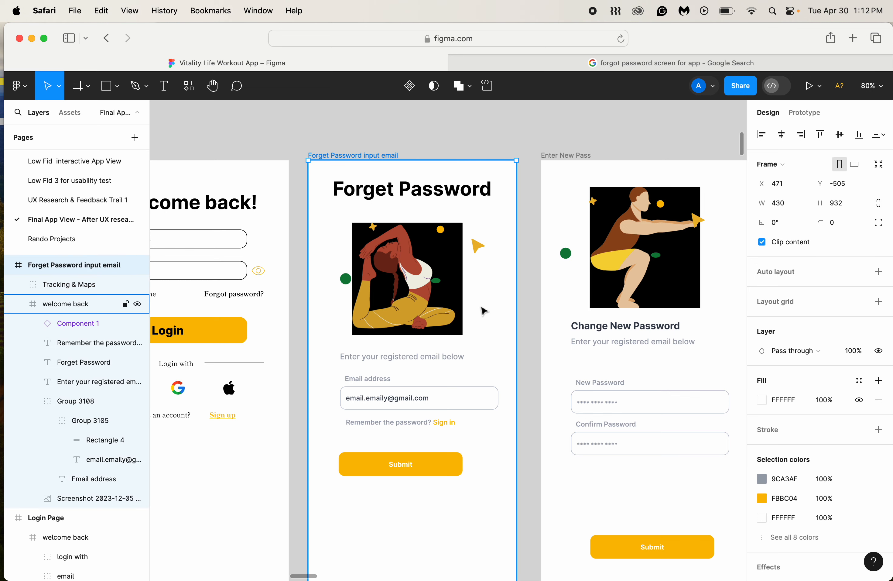
Step: Check the width and height of the illustration on the Already Have A Account? frame
{"action": "left_click", "coordinate": [449, 323]}
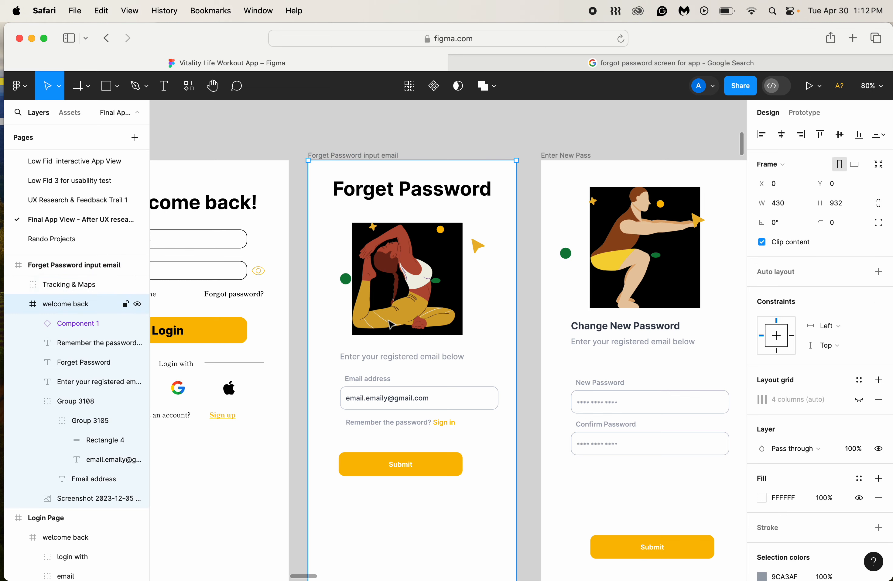
{"action": "scroll", "coordinate": [390, 321], "scroll_direction": "left", "scroll_amount": 15}
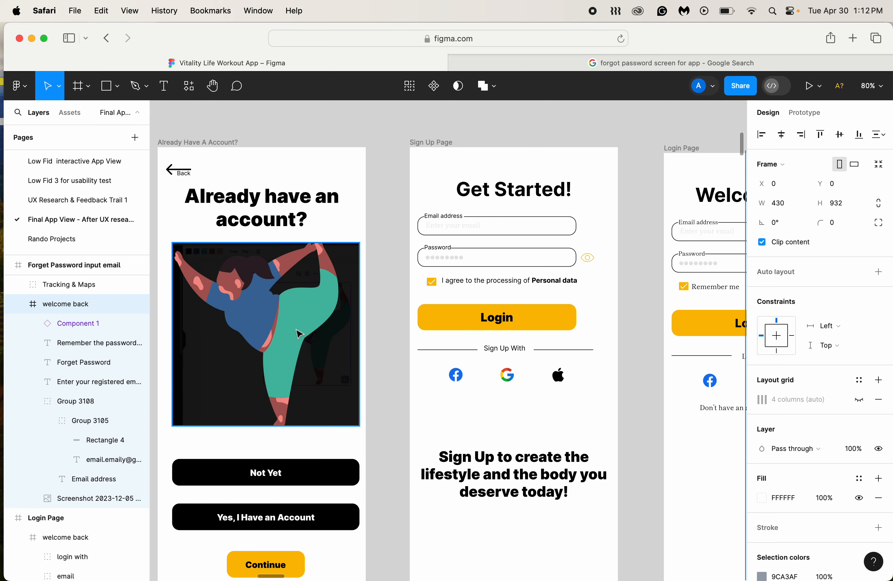
{"action": "left_click", "coordinate": [295, 332]}
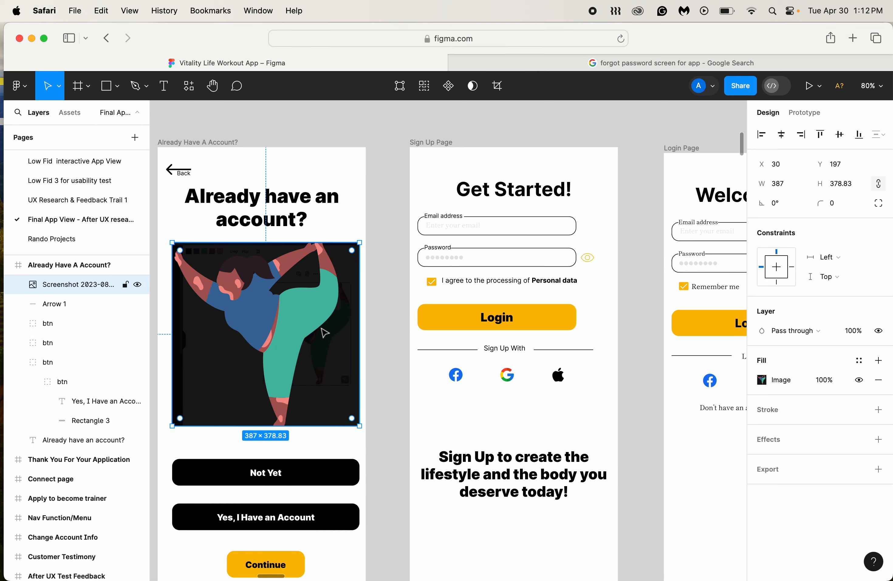
{"action": "scroll", "coordinate": [361, 342], "scroll_direction": "right", "scroll_amount": 15}
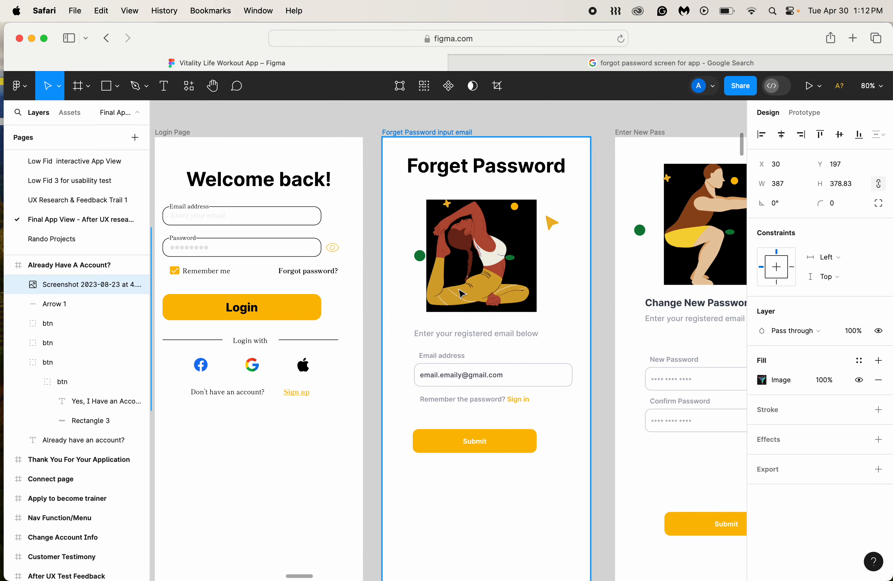
Step: Try to enlarge the yoga illustration to a width of 387 with the form still in its place
{"action": "left_click", "coordinate": [467, 295]}
{"action": "double_click", "coordinate": [467, 296]}
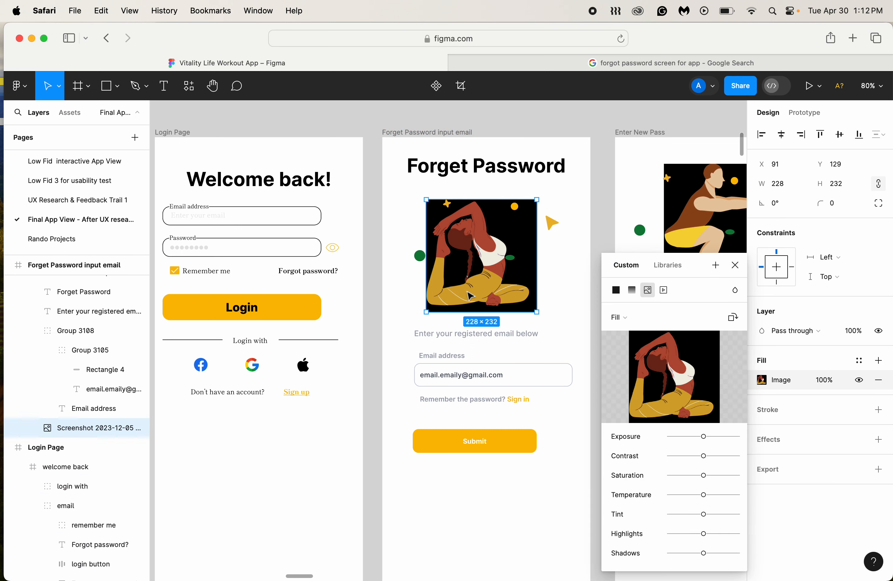
{"action": "left_click", "coordinate": [779, 185]}
{"action": "type", "text": "387"}
{"action": "key", "text": "Return"}
{"action": "left_click_drag", "start_coordinate": [514, 276], "coordinate": [473, 269]}
{"action": "key", "text": "super+z"}
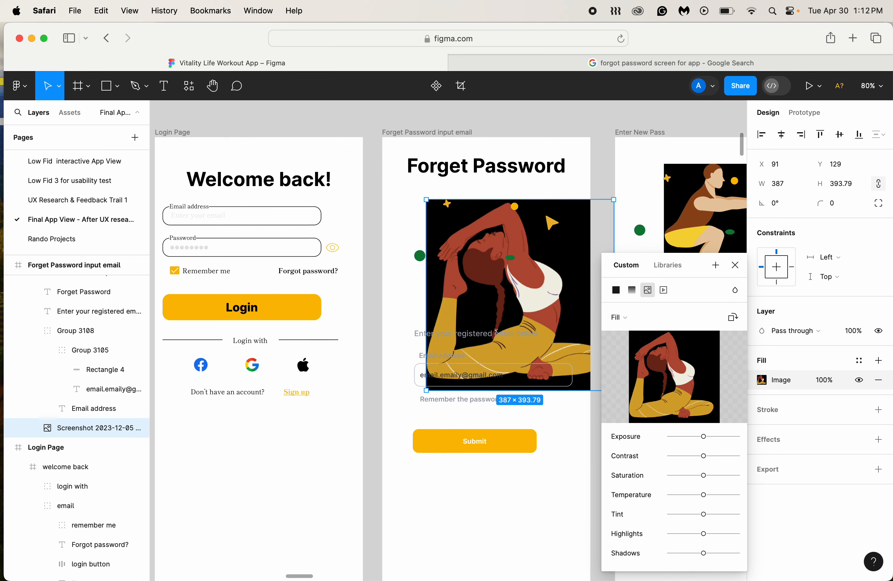
{"action": "key", "text": "super+z"}
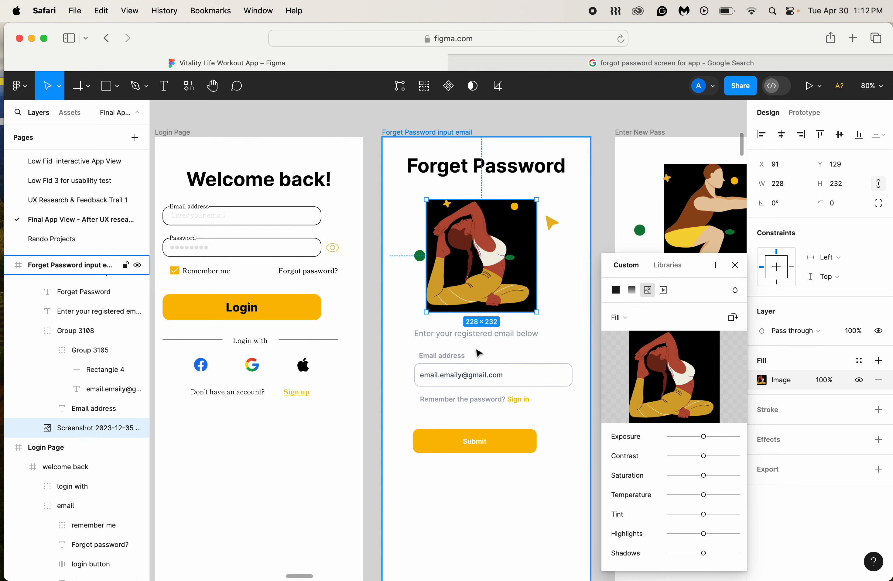
Step: Move the email instruction text, email field, sign-in reminder and Submit button together toward the bottom of the Forget Password frame
{"action": "left_click", "coordinate": [476, 350]}
{"action": "left_click", "coordinate": [471, 338]}
{"action": "left_click", "coordinate": [464, 356], "text": "shift"}
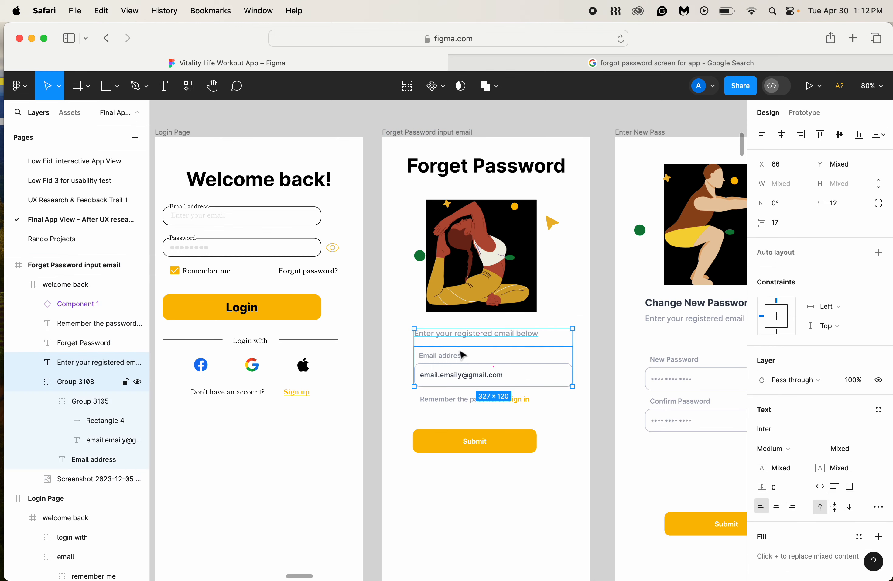
{"action": "left_click", "coordinate": [456, 399], "text": "shift"}
{"action": "left_click", "coordinate": [454, 449], "text": "shift"}
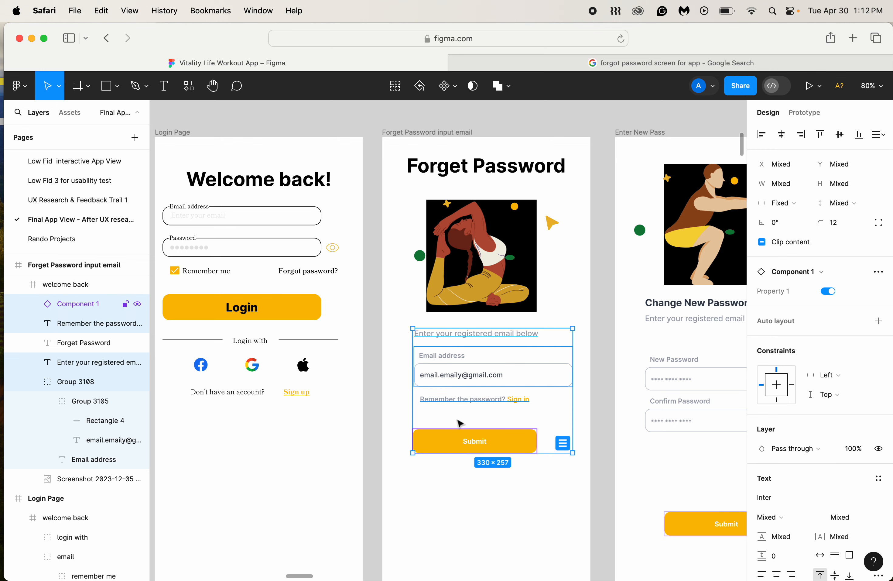
{"action": "left_click_drag", "start_coordinate": [473, 400], "coordinate": [474, 520]}
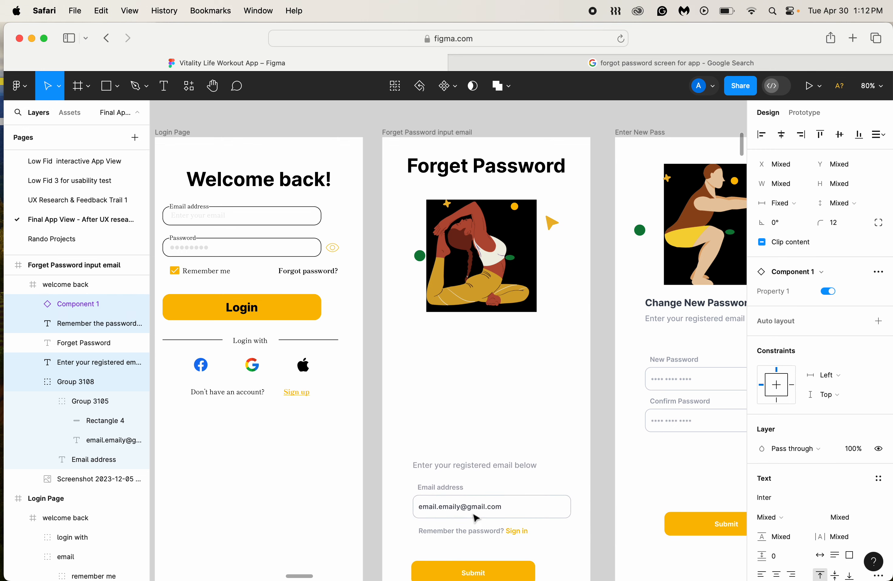
Step: Set the yoga illustration's width to 387 with proportions kept and center it under the heading at about X 19, Y 123
{"action": "double_click", "coordinate": [488, 249]}
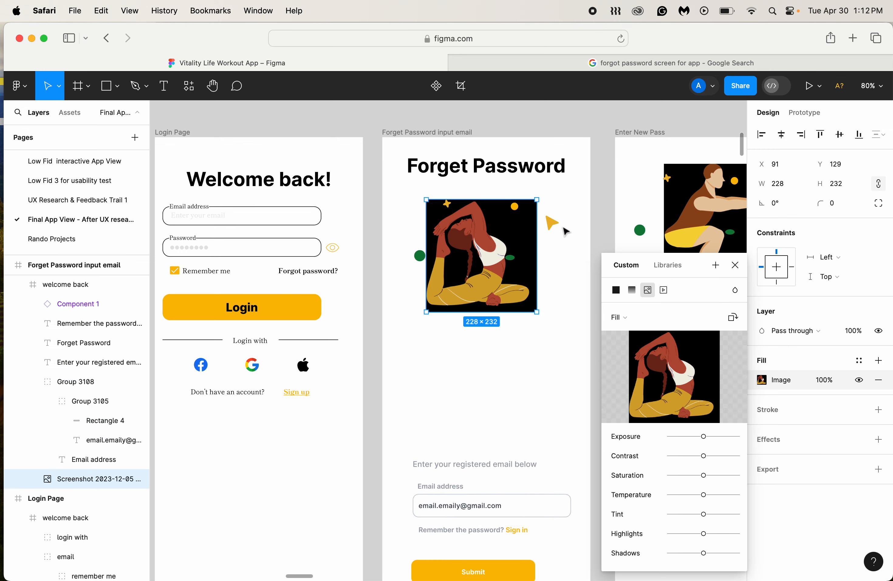
{"action": "left_click", "coordinate": [735, 265]}
{"action": "left_click", "coordinate": [784, 190]}
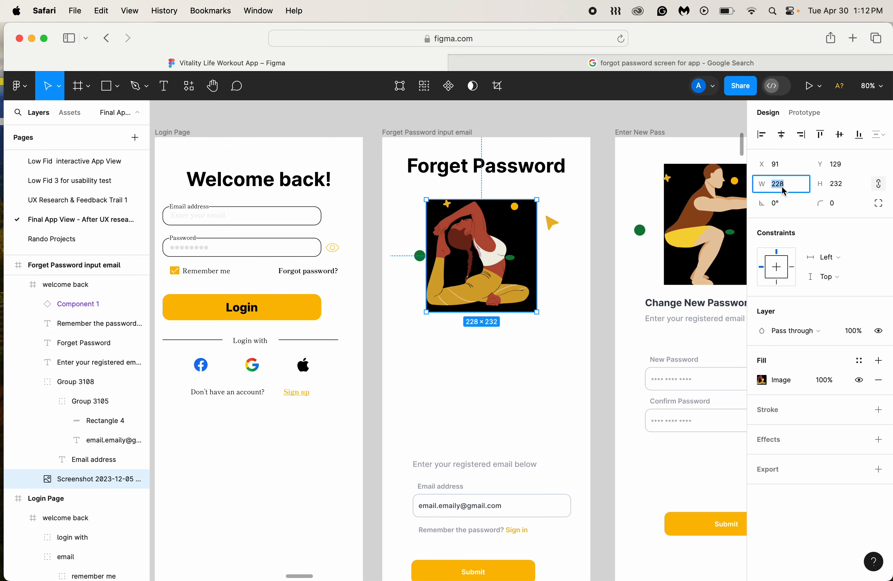
{"action": "type", "text": "387"}
{"action": "key", "text": "Return"}
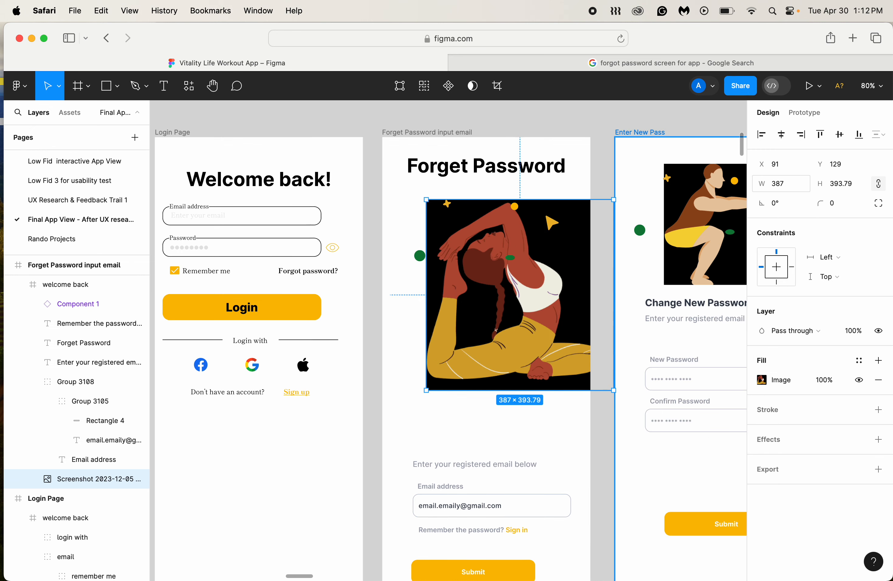
{"action": "left_click_drag", "start_coordinate": [487, 293], "coordinate": [457, 290]}
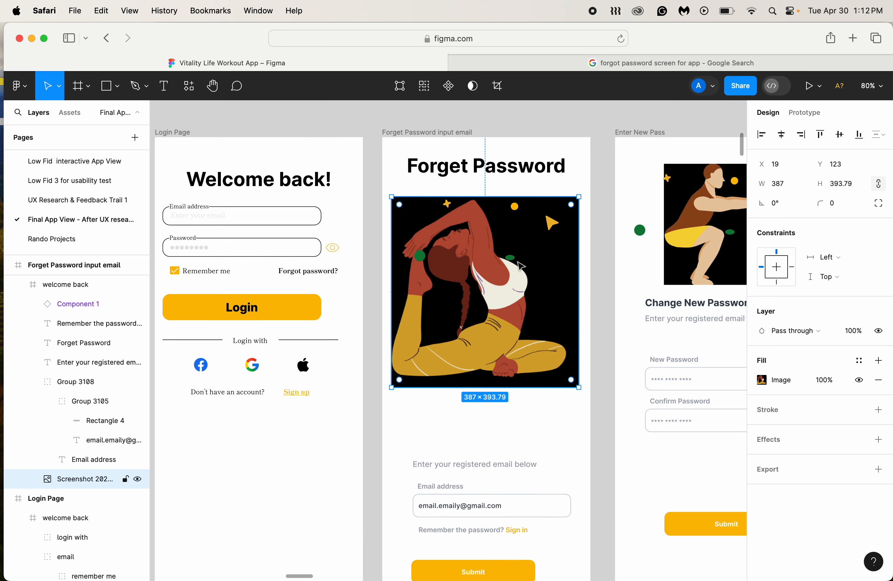
{"action": "left_click", "coordinate": [603, 239]}
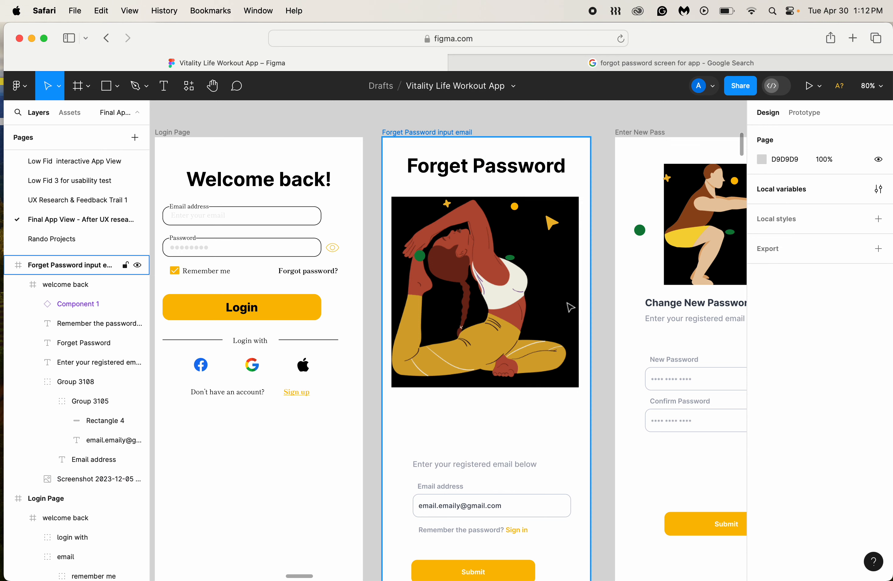
Step: Stretch the Tracking & Maps group to the illustration's full width of 387 and lower it to about Y 142
{"action": "left_click", "coordinate": [420, 259]}
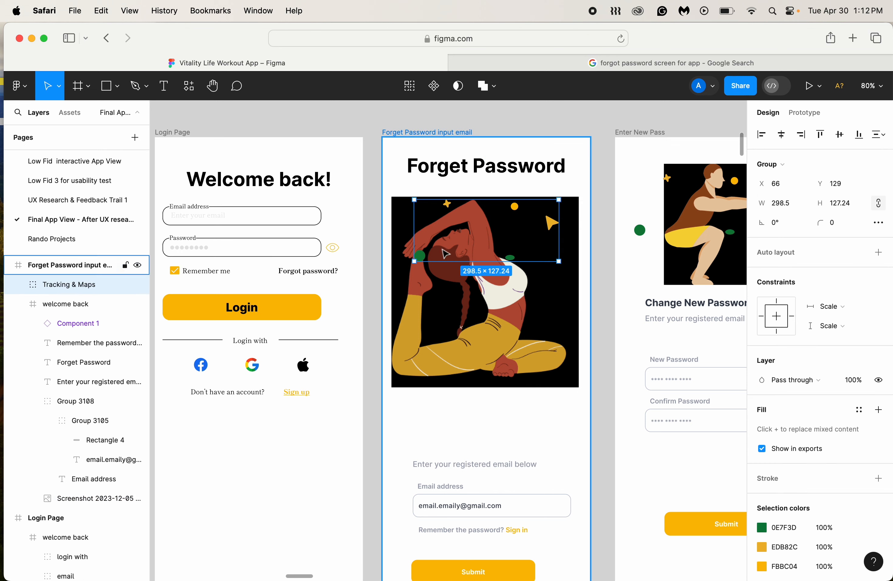
{"action": "left_click_drag", "start_coordinate": [453, 248], "coordinate": [444, 247]}
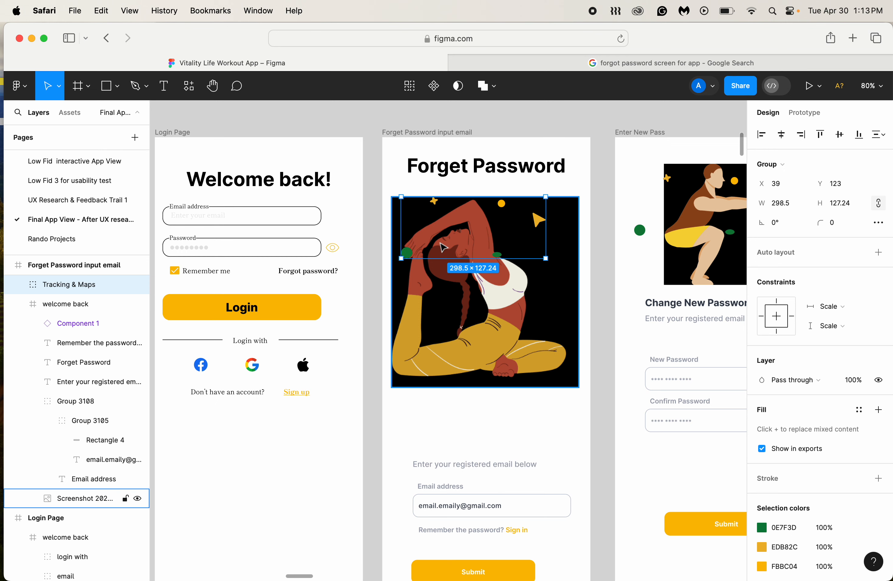
{"action": "key", "text": "super+z"}
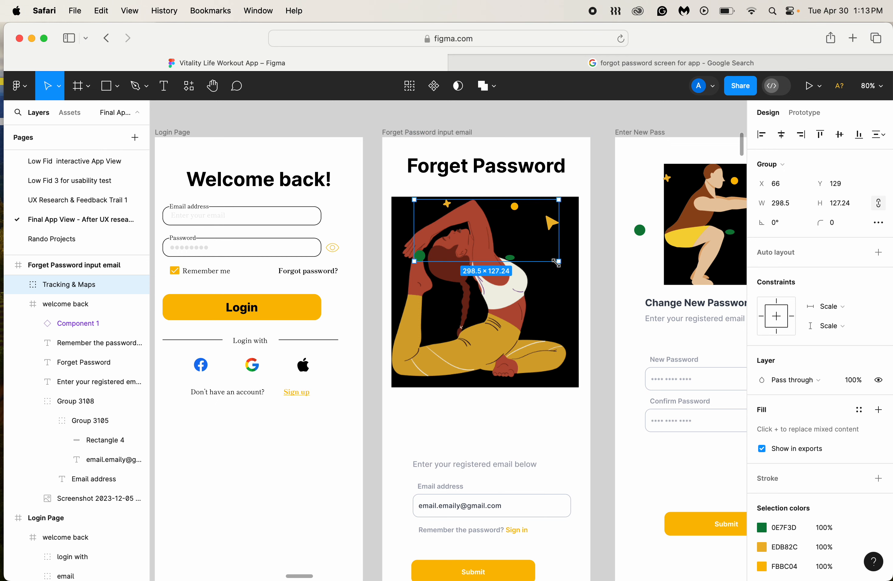
{"action": "left_click_drag", "start_coordinate": [564, 242], "coordinate": [581, 240]}
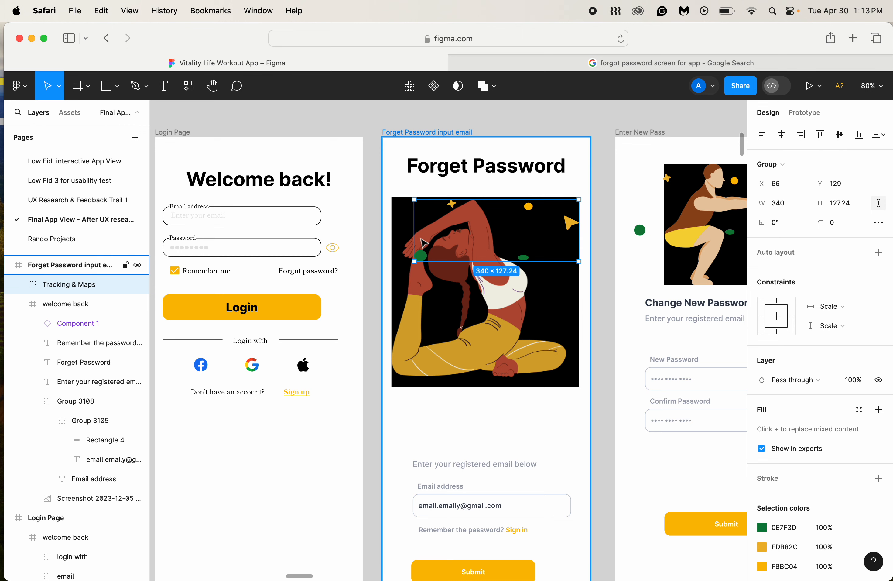
{"action": "left_click_drag", "start_coordinate": [414, 233], "coordinate": [392, 233]}
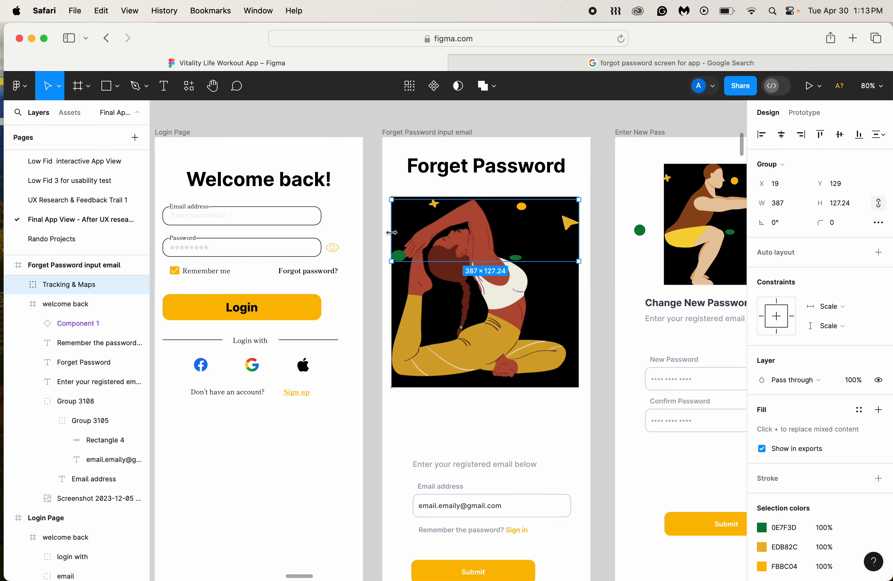
{"action": "left_click_drag", "start_coordinate": [509, 247], "coordinate": [510, 248]}
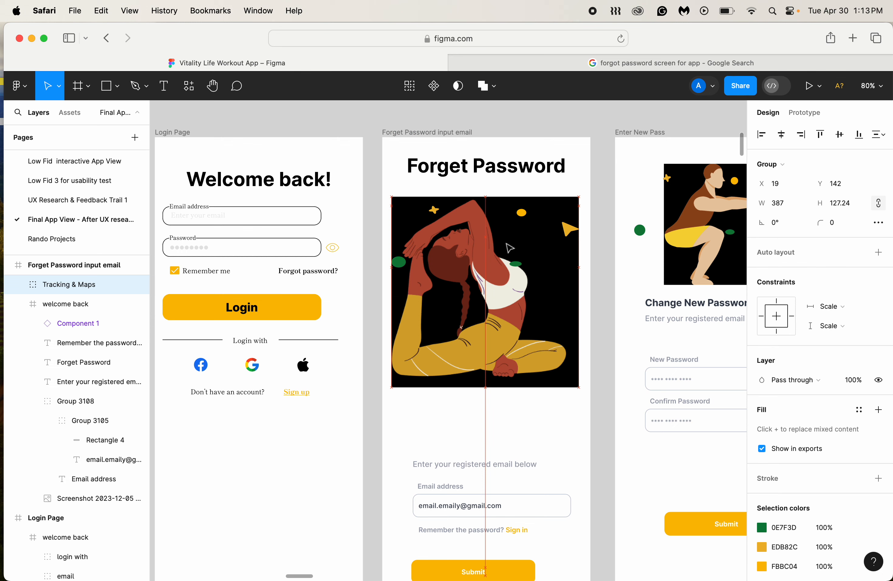
{"action": "key", "text": "Escape"}
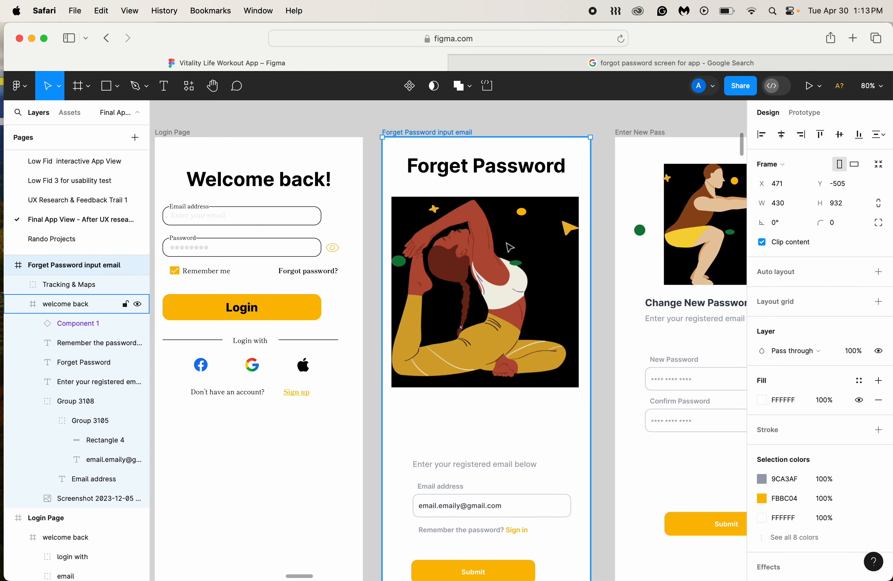
{"action": "left_click_drag", "start_coordinate": [515, 242], "coordinate": [517, 236]}
{"action": "key", "text": "super+z"}
{"action": "double_click", "coordinate": [525, 236]}
{"action": "double_click", "coordinate": [524, 236]}
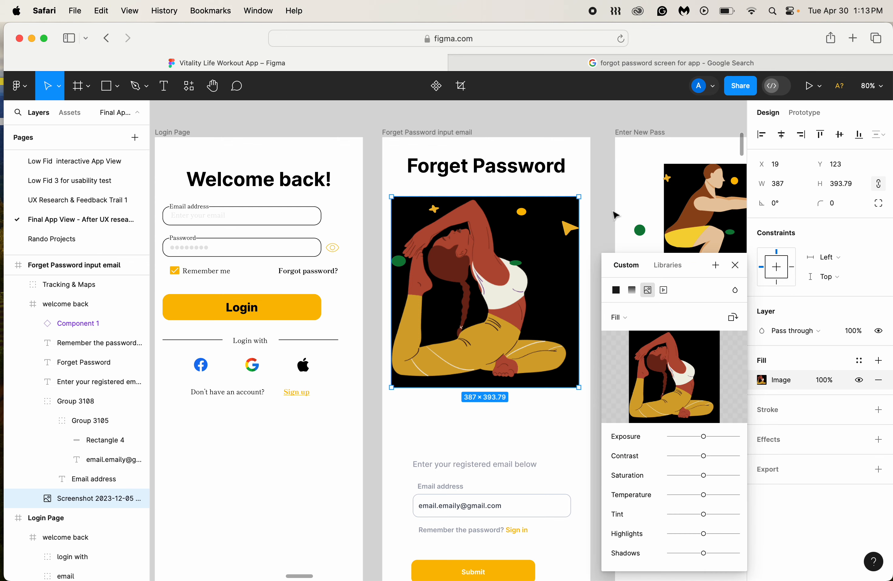
{"action": "left_click", "coordinate": [540, 231]}
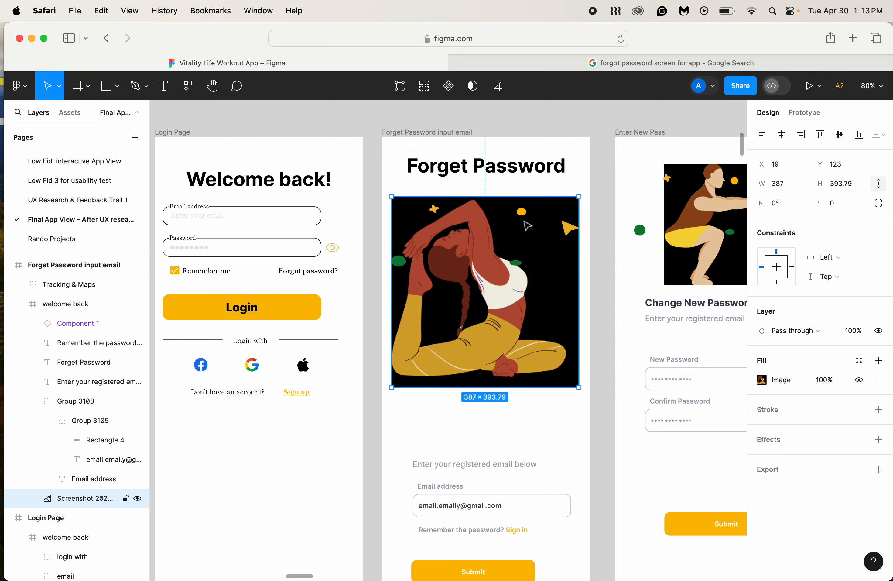
{"action": "double_click", "coordinate": [524, 227]}
{"action": "left_click", "coordinate": [736, 266]}
{"action": "key", "text": "Escape"}
{"action": "key", "text": "Escape"}
{"action": "left_click", "coordinate": [541, 228]}
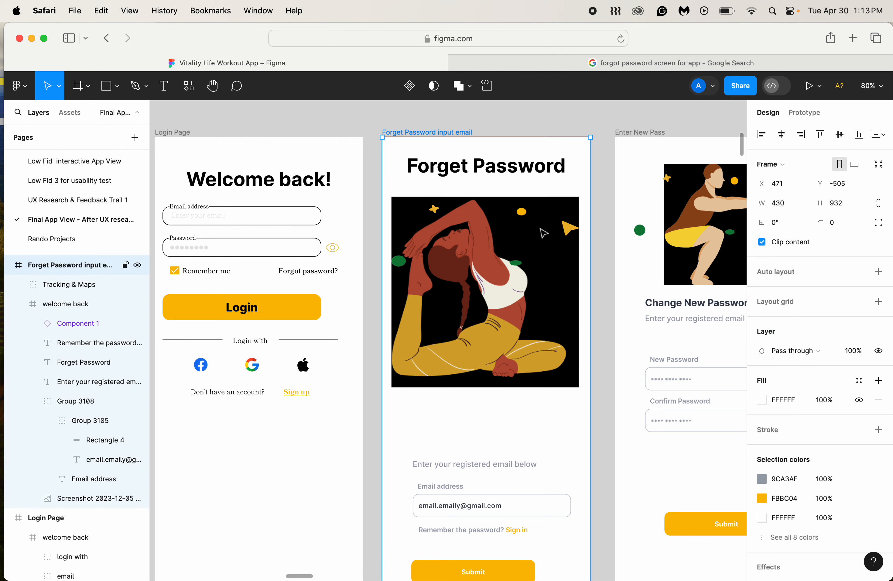
{"action": "double_click", "coordinate": [541, 229]}
{"action": "double_click", "coordinate": [541, 229]}
{"action": "double_click", "coordinate": [536, 228]}
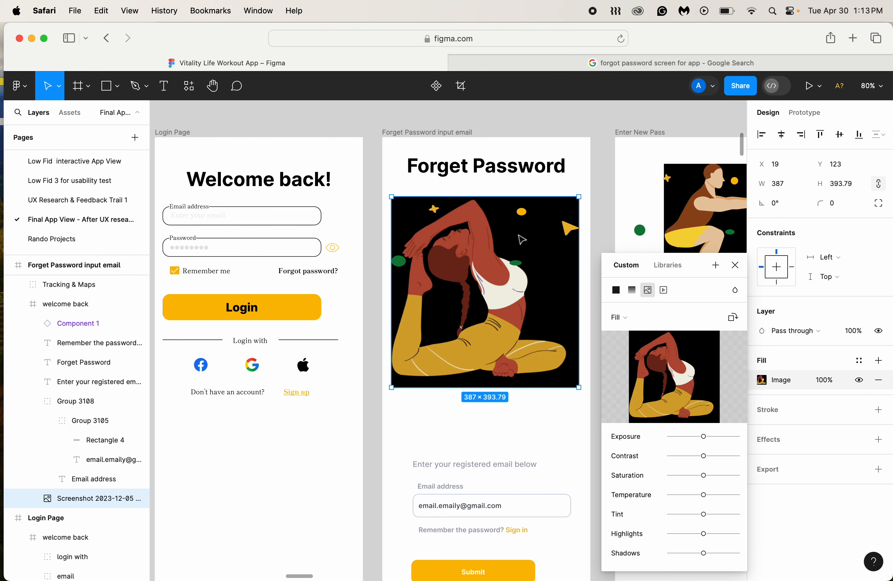
{"action": "left_click", "coordinate": [735, 265]}
Step: Raise the Tracking & Maps group so it lines up with the yoga illustration's top edge at Y 123
{"action": "left_click", "coordinate": [524, 261]}
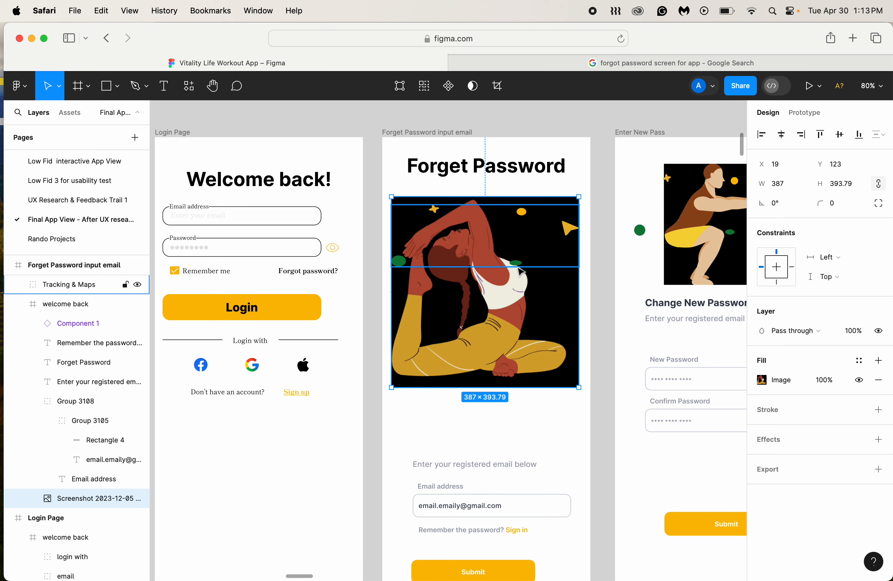
{"action": "left_click_drag", "start_coordinate": [524, 258], "coordinate": [525, 254]}
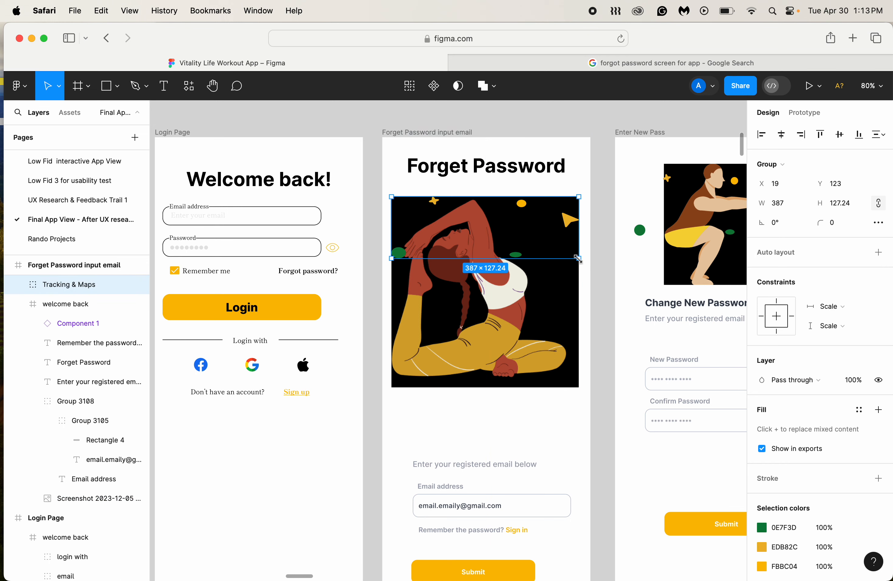
{"action": "left_click", "coordinate": [603, 299]}
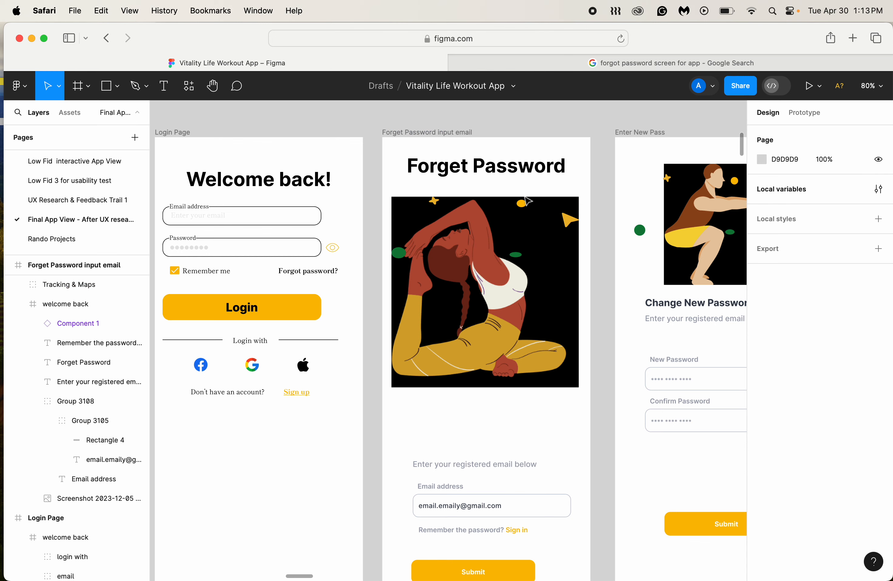
Step: Following the forgot password reference, move the email instruction text directly under the Forget Password heading at about X 92, Y 89
{"action": "left_click", "coordinate": [515, 181]}
{"action": "scroll", "coordinate": [553, 359], "scroll_direction": "down", "scroll_amount": 3}
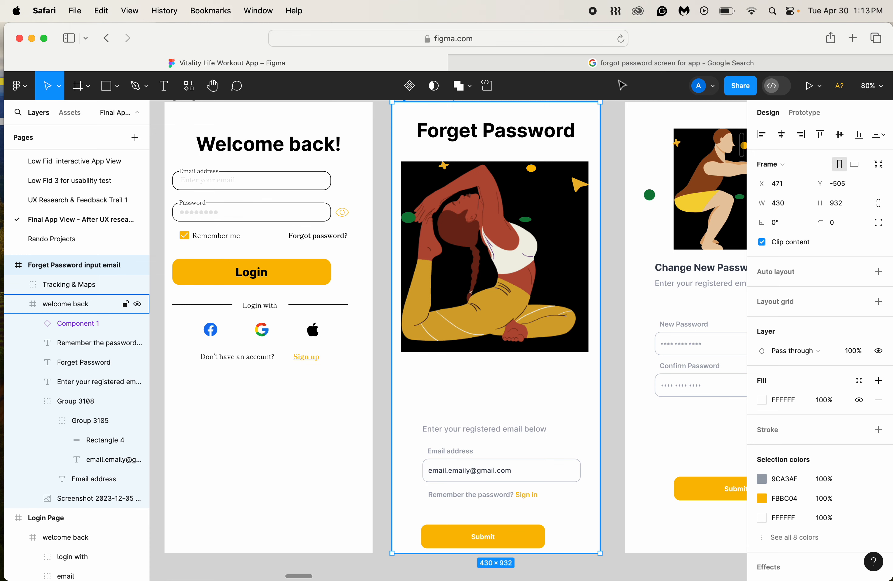
{"action": "left_click", "coordinate": [630, 63]}
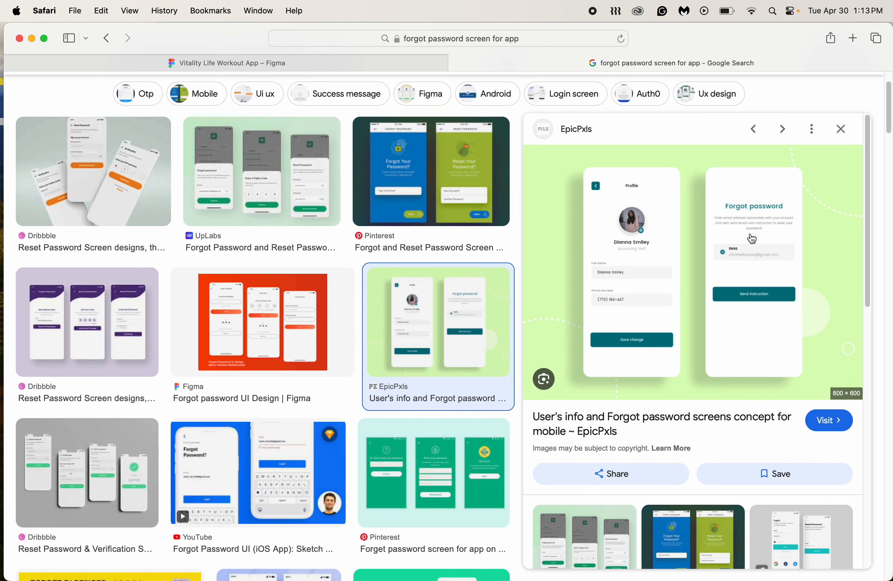
{"action": "left_click", "coordinate": [345, 66]}
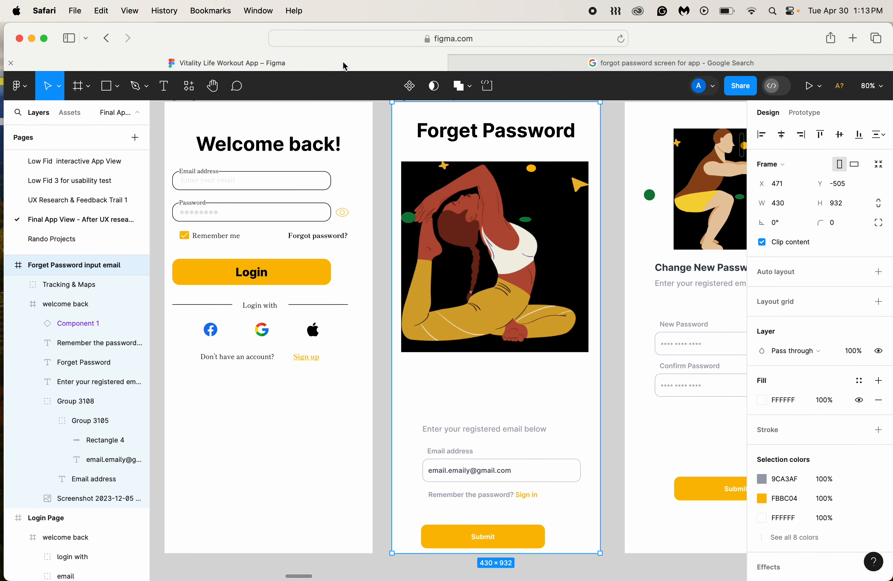
{"action": "left_click", "coordinate": [466, 435]}
{"action": "left_click_drag", "start_coordinate": [467, 434], "coordinate": [477, 155]}
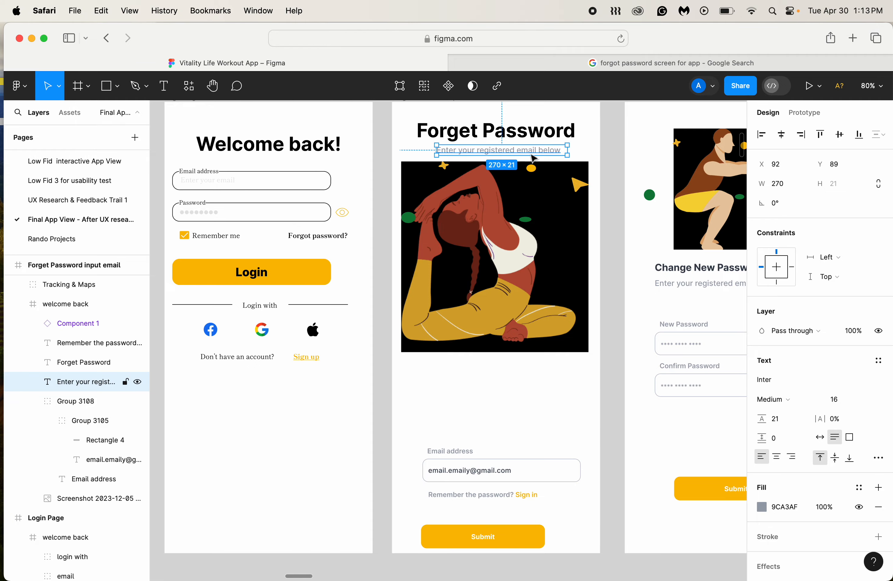
Step: Copy the instruction wording after "Enter" from the EpicPxls Forgot password reference in the Google results and return to the Figma design
{"action": "left_click", "coordinate": [662, 63]}
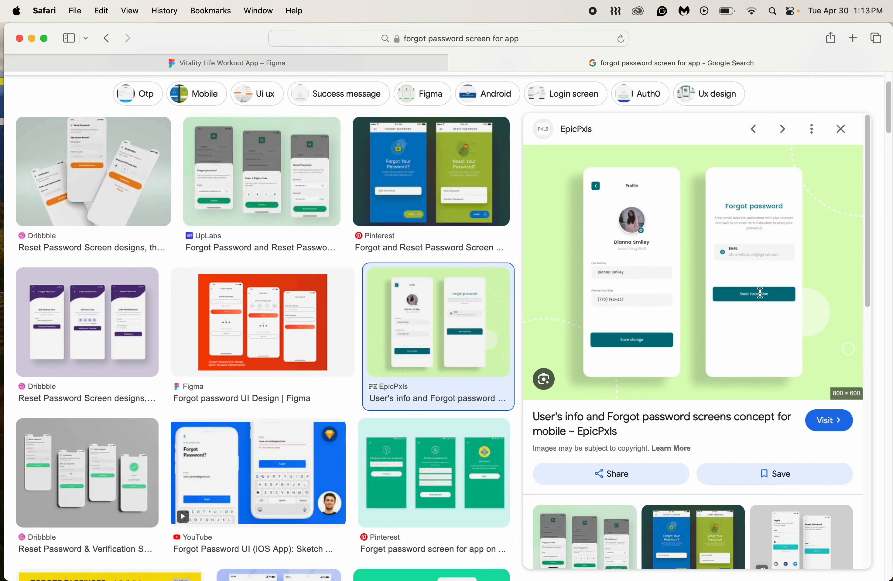
{"action": "scroll", "coordinate": [743, 268], "scroll_direction": "up", "scroll_amount": 3}
{"action": "scroll", "coordinate": [749, 307], "scroll_direction": "up", "scroll_amount": 3}
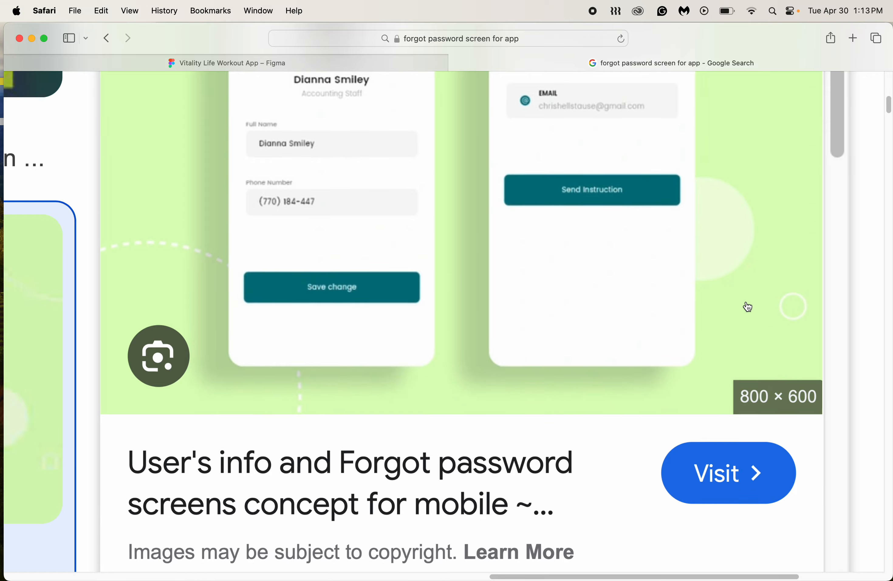
{"action": "scroll", "coordinate": [749, 307], "scroll_direction": "up", "scroll_amount": 3}
{"action": "scroll", "coordinate": [748, 307], "scroll_direction": "up", "scroll_amount": 5}
{"action": "scroll", "coordinate": [746, 305], "scroll_direction": "down", "scroll_amount": 4}
{"action": "scroll", "coordinate": [748, 309], "scroll_direction": "up", "scroll_amount": 4}
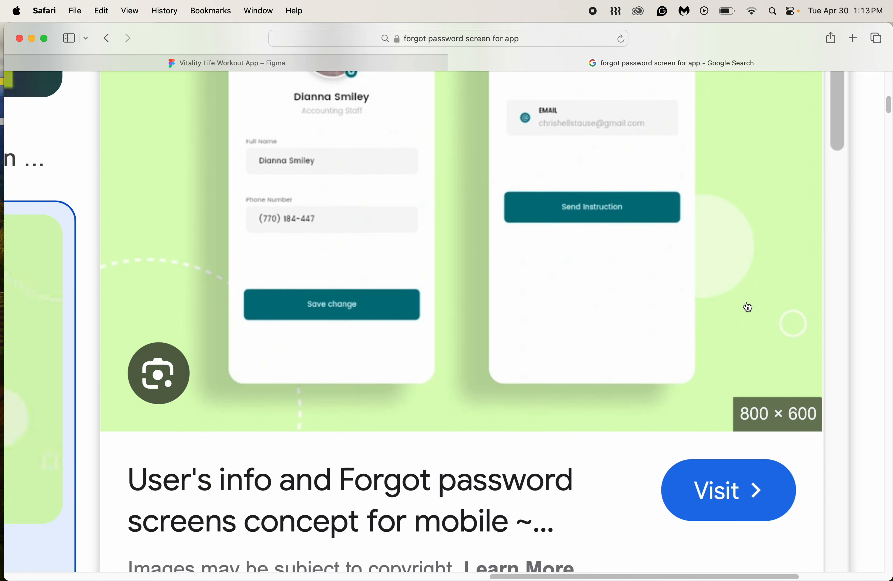
{"action": "scroll", "coordinate": [747, 305], "scroll_direction": "down", "scroll_amount": 3}
{"action": "scroll", "coordinate": [760, 305], "scroll_direction": "down", "scroll_amount": 5}
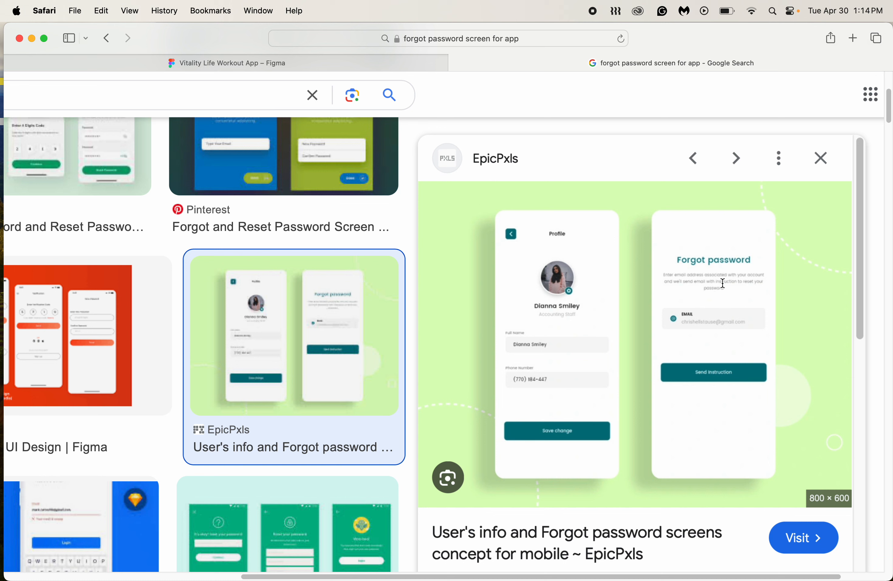
{"action": "left_click_drag", "start_coordinate": [665, 277], "coordinate": [722, 292]}
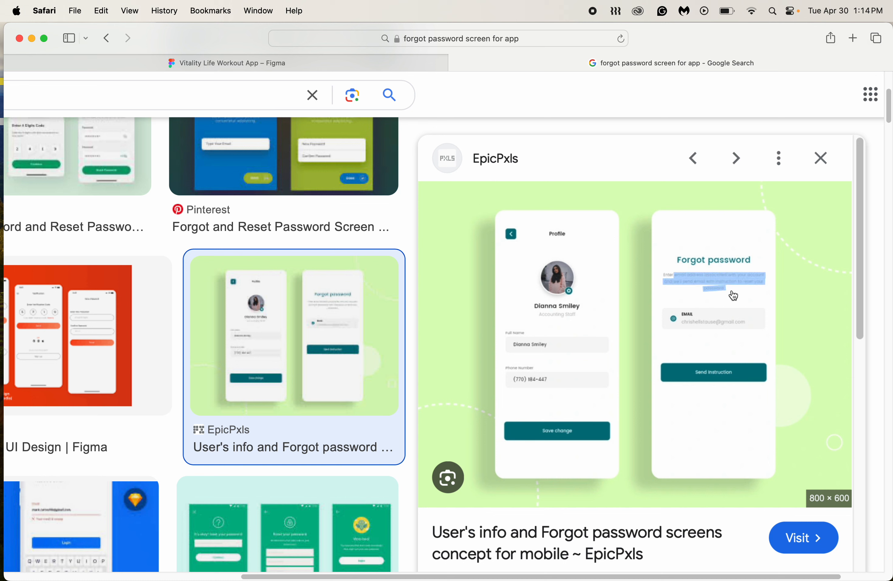
{"action": "left_click", "coordinate": [390, 61]}
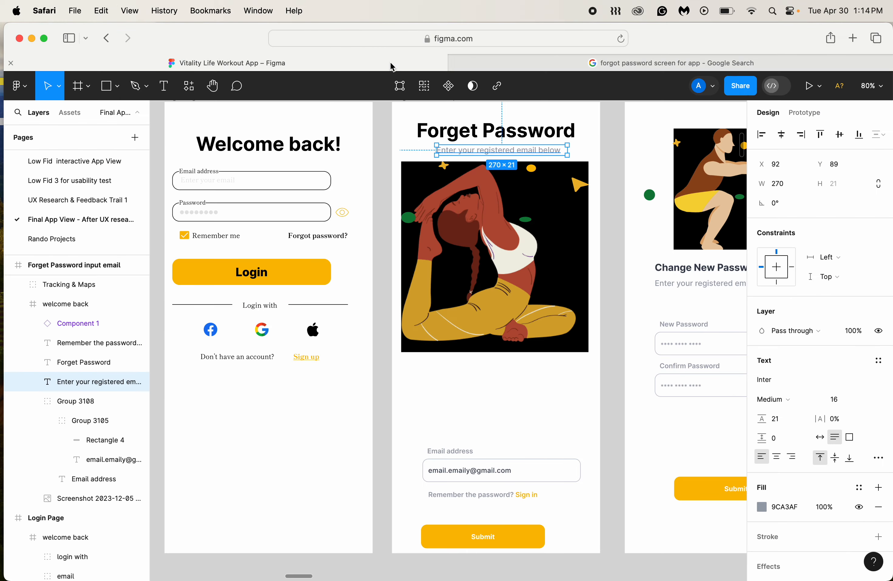
Step: Try to replace the whole email instruction line with the copied wording, and undo it
{"action": "double_click", "coordinate": [462, 148]}
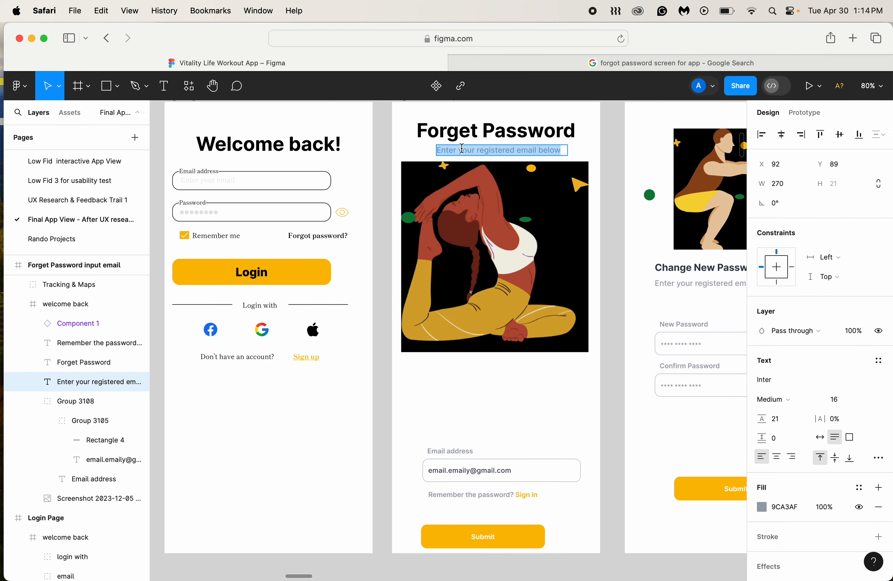
{"action": "key", "text": "super+v"}
{"action": "key", "text": "super+z"}
Step: Lower the yoga illustration to about X 21, Y 269 and move the Tracking & Maps shapes back over its upper part
{"action": "left_click", "coordinate": [503, 260]}
{"action": "left_click_drag", "start_coordinate": [504, 260], "coordinate": [504, 331]}
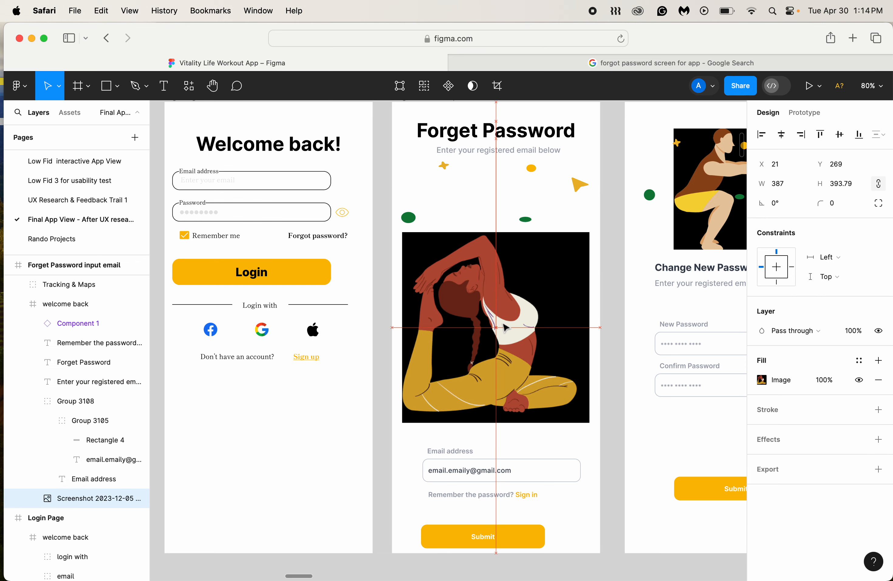
{"action": "left_click", "coordinate": [552, 186]}
{"action": "left_click", "coordinate": [551, 185]}
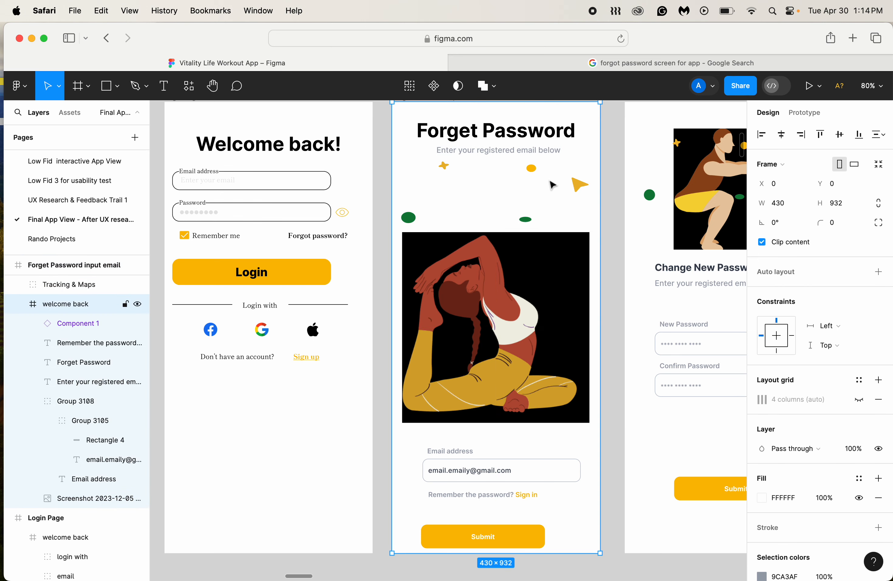
{"action": "left_click", "coordinate": [581, 185]}
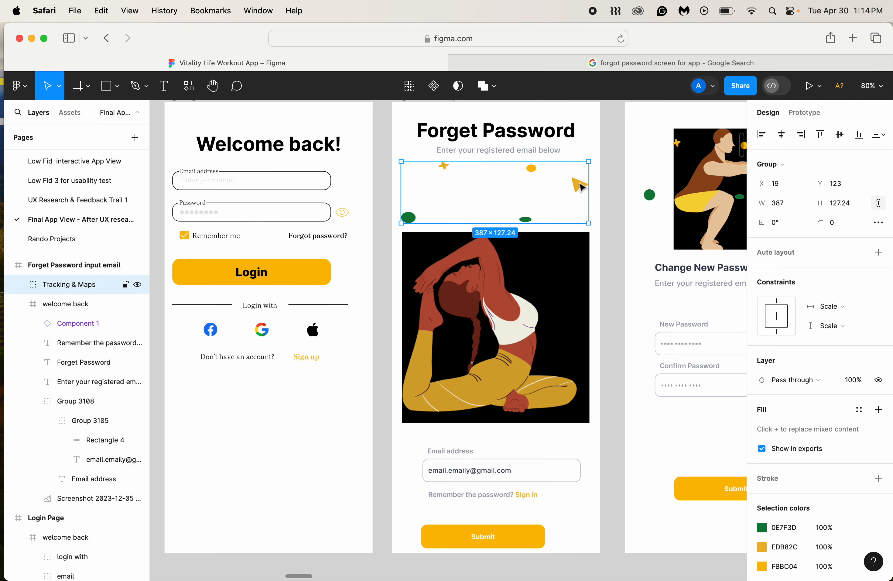
{"action": "left_click_drag", "start_coordinate": [555, 194], "coordinate": [553, 269]}
{"action": "left_click", "coordinate": [540, 231]}
Step: Make the instruction read "Enter email address associated with your account and well send email with instruction to reset your password"
{"action": "left_click", "coordinate": [514, 151]}
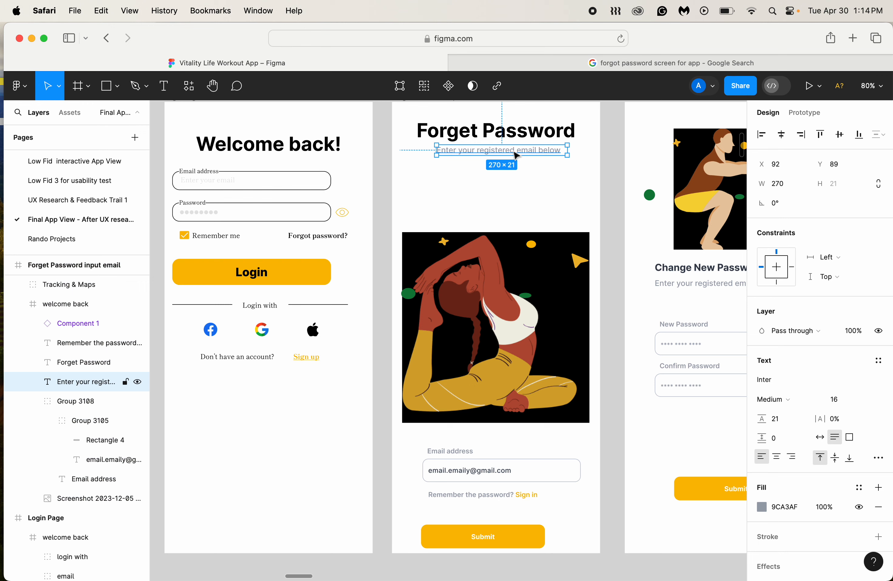
{"action": "double_click", "coordinate": [513, 150]}
{"action": "left_click_drag", "start_coordinate": [459, 150], "coordinate": [568, 158]}
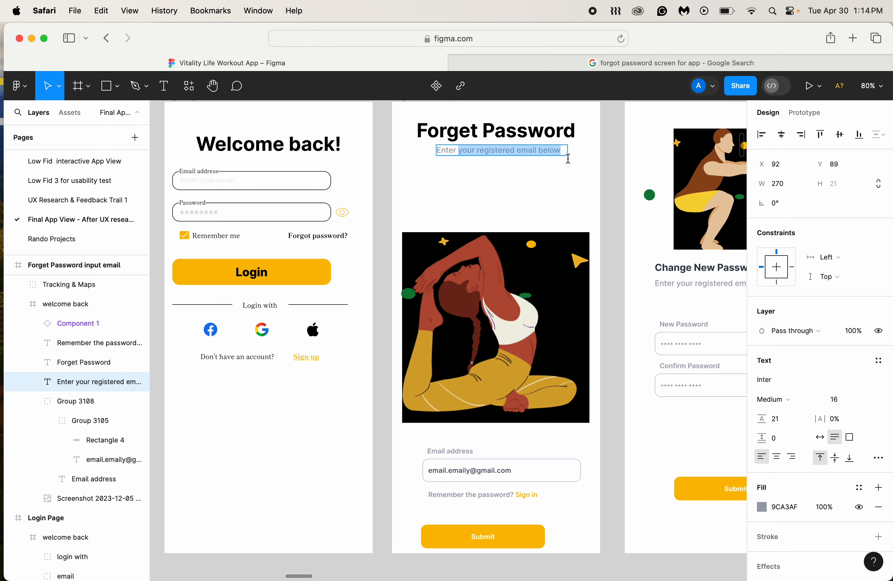
{"action": "key", "text": "super+v"}
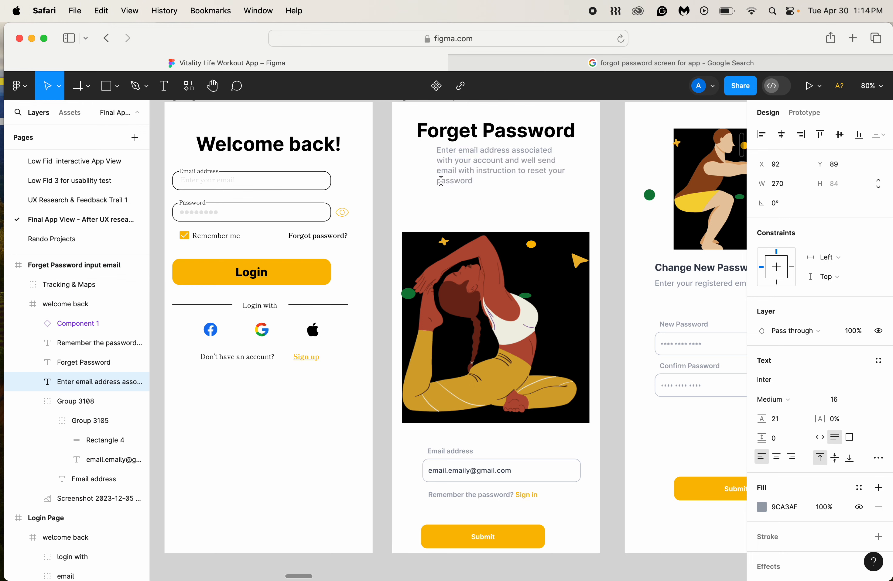
{"action": "key", "text": "Escape"}
Step: Widen the instruction text box to about 409 starting at X 12, keeping the text left-aligned
{"action": "left_click_drag", "start_coordinate": [437, 166], "coordinate": [398, 167]}
{"action": "left_click_drag", "start_coordinate": [566, 169], "coordinate": [600, 169]}
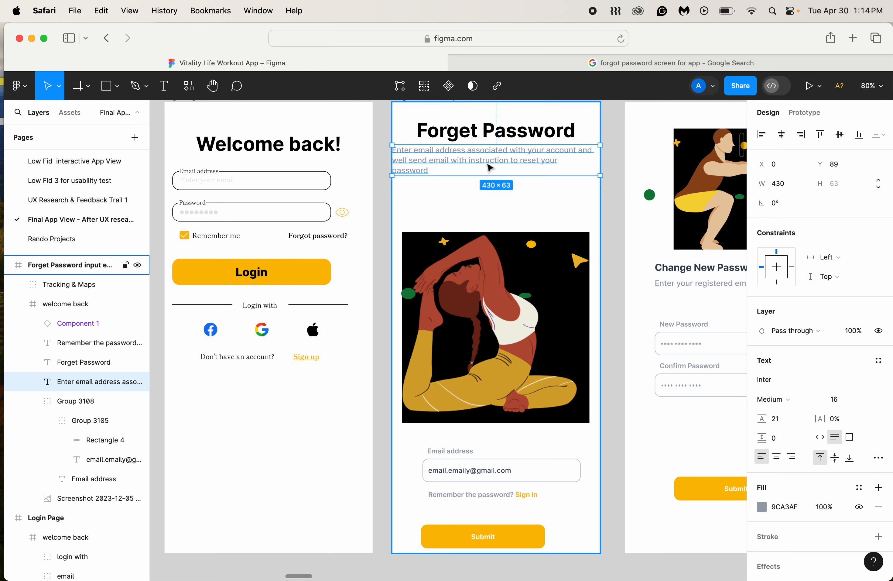
{"action": "left_click_drag", "start_coordinate": [393, 162], "coordinate": [395, 158]}
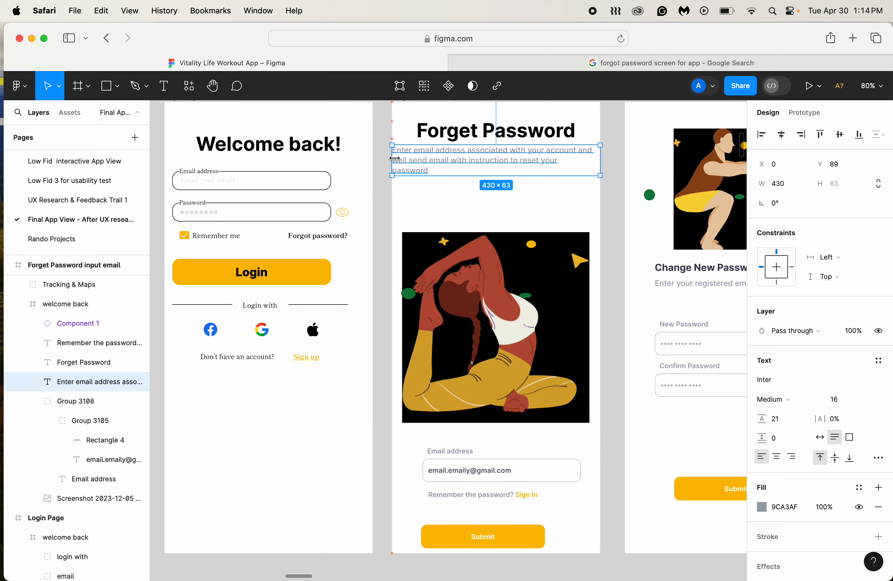
{"action": "left_click", "coordinate": [776, 457]}
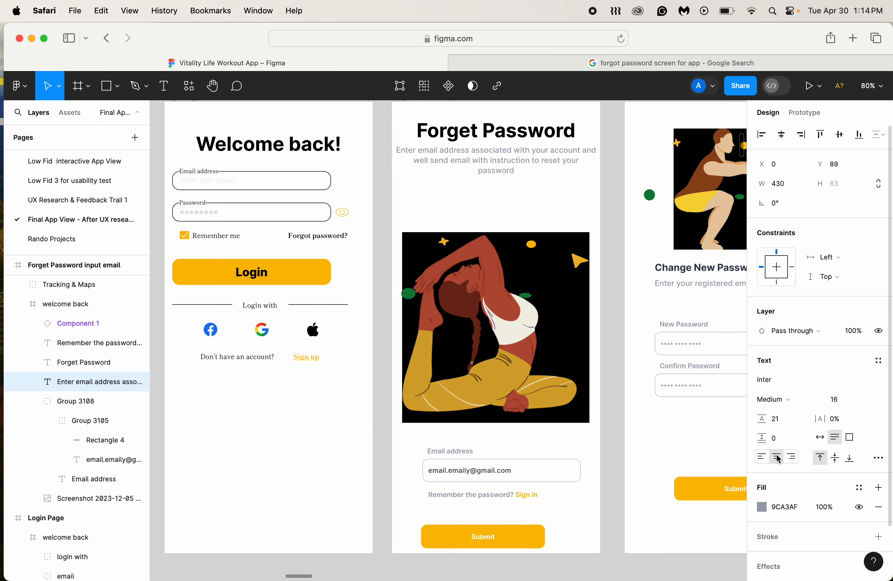
{"action": "left_click", "coordinate": [762, 457]}
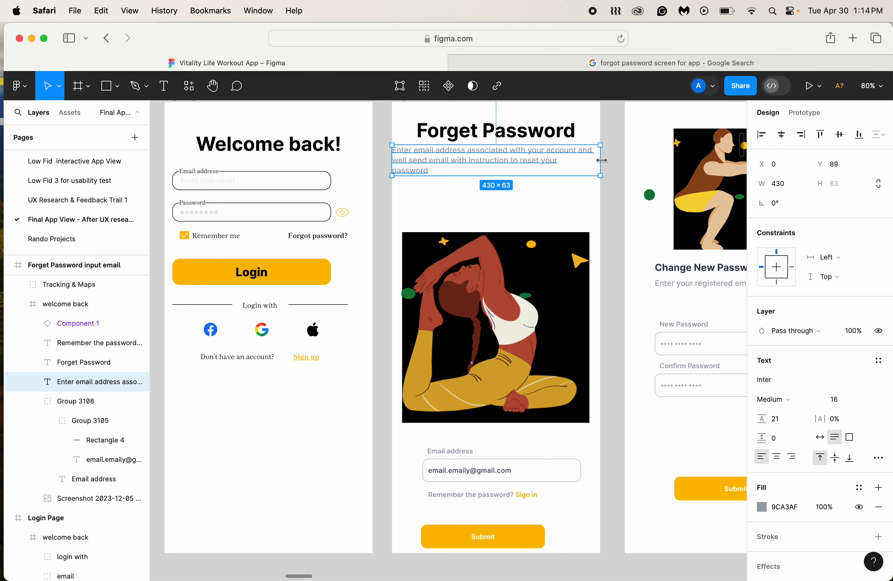
{"action": "left_click_drag", "start_coordinate": [601, 161], "coordinate": [596, 161]}
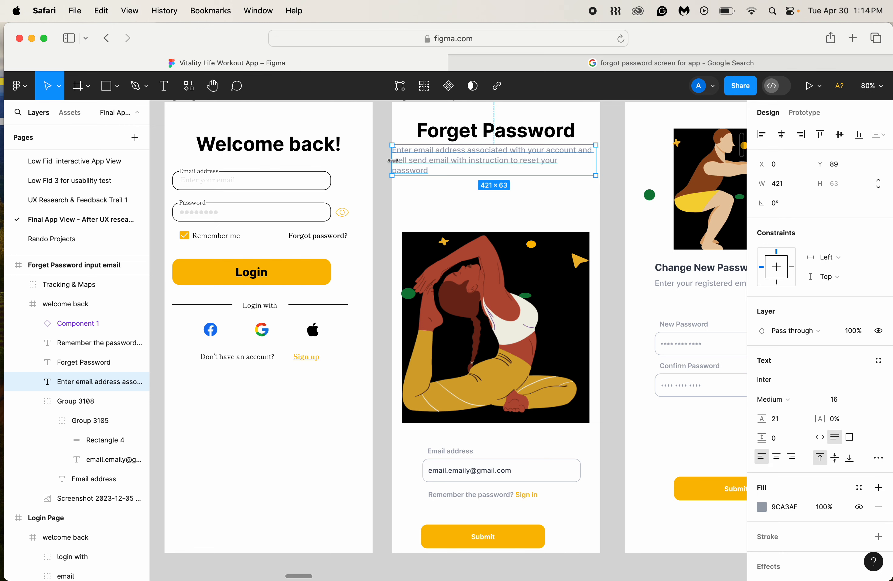
{"action": "left_click_drag", "start_coordinate": [392, 160], "coordinate": [398, 161]}
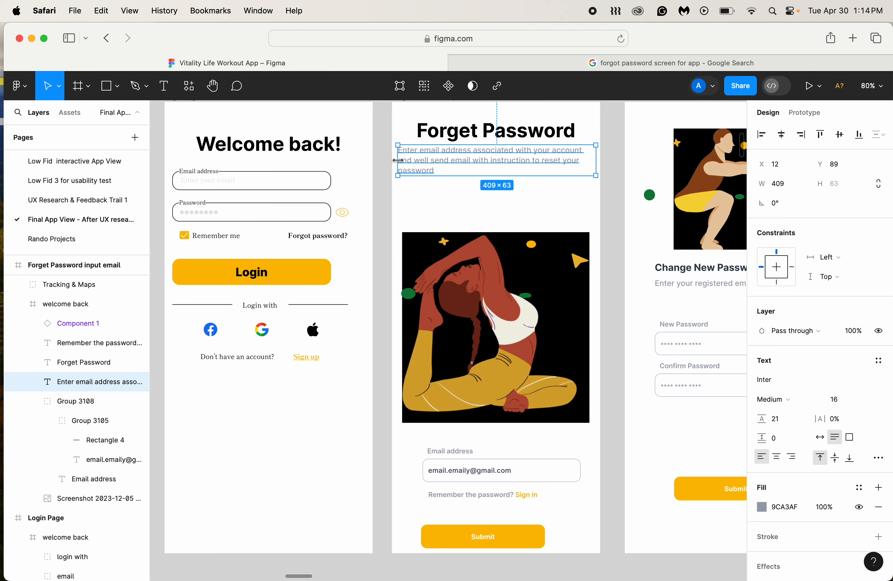
{"action": "left_click", "coordinate": [473, 209]}
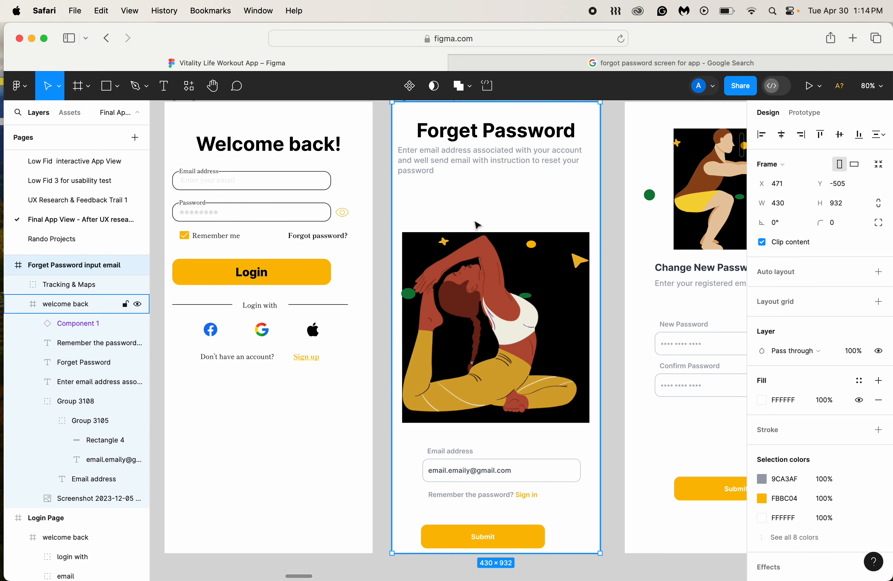
Step: Move the yoga illustration up to just beneath the instruction text, at about X 19, Y 165
{"action": "left_click", "coordinate": [487, 281]}
{"action": "left_click_drag", "start_coordinate": [487, 260], "coordinate": [487, 265]}
{"action": "left_click", "coordinate": [484, 273]}
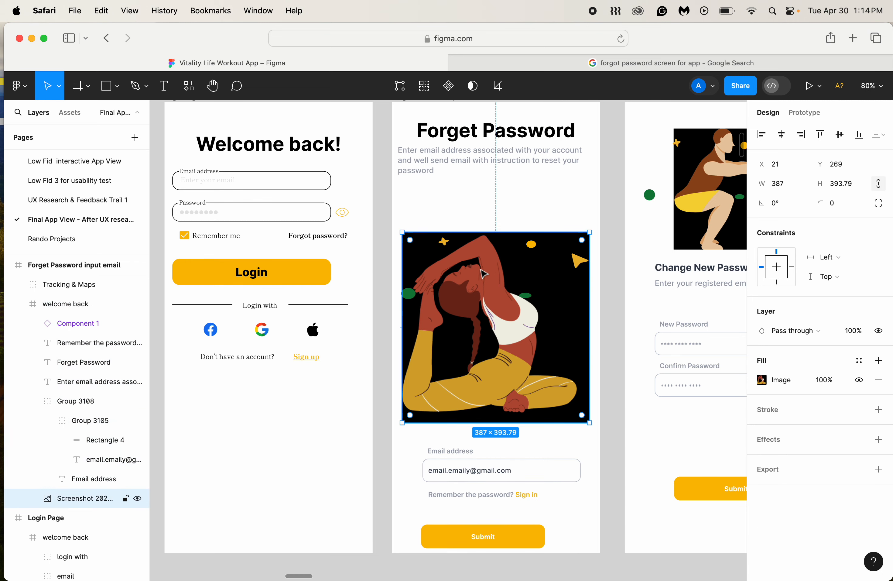
{"action": "key", "text": "Escape"}
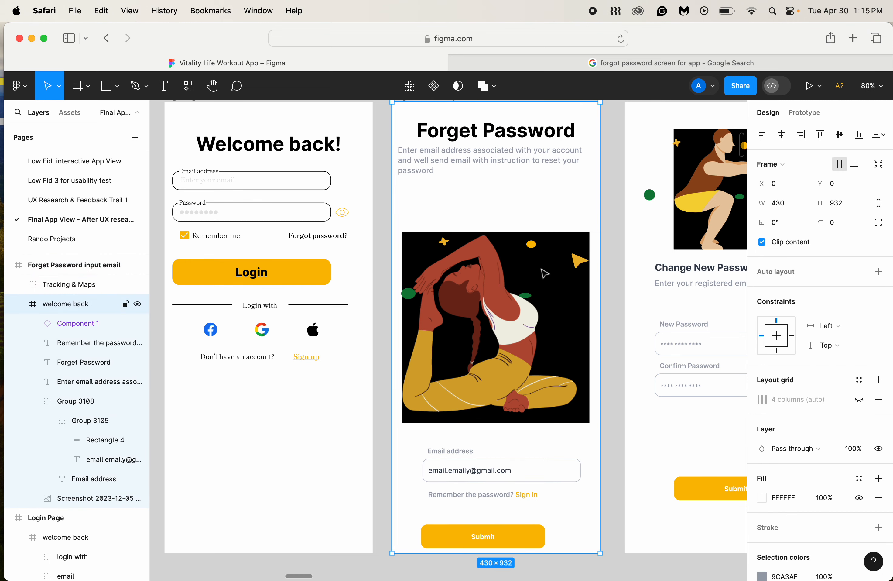
{"action": "left_click", "coordinate": [544, 278]}
{"action": "left_click_drag", "start_coordinate": [543, 278], "coordinate": [537, 225]}
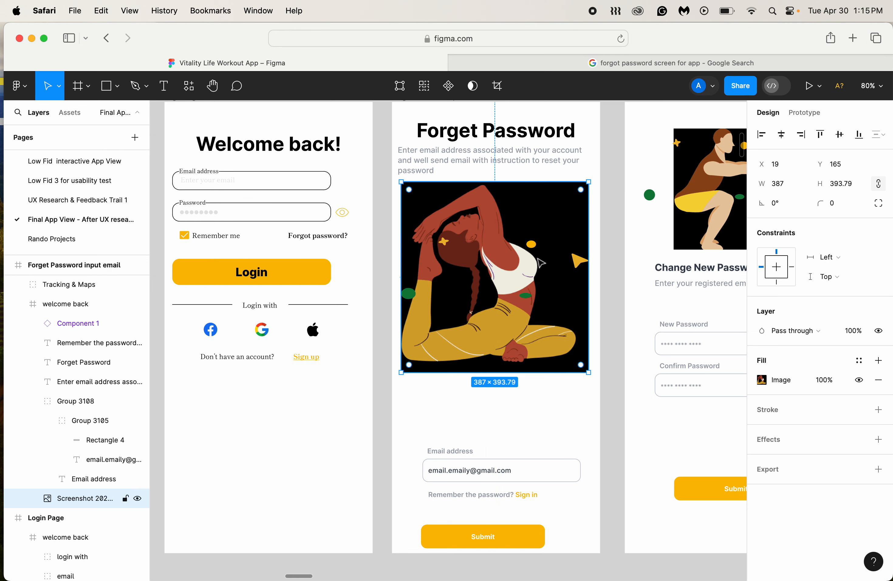
Step: Move the Tracking & Maps shapes up to the illustration's upper edge at X 19, Y 165
{"action": "left_click", "coordinate": [577, 268]}
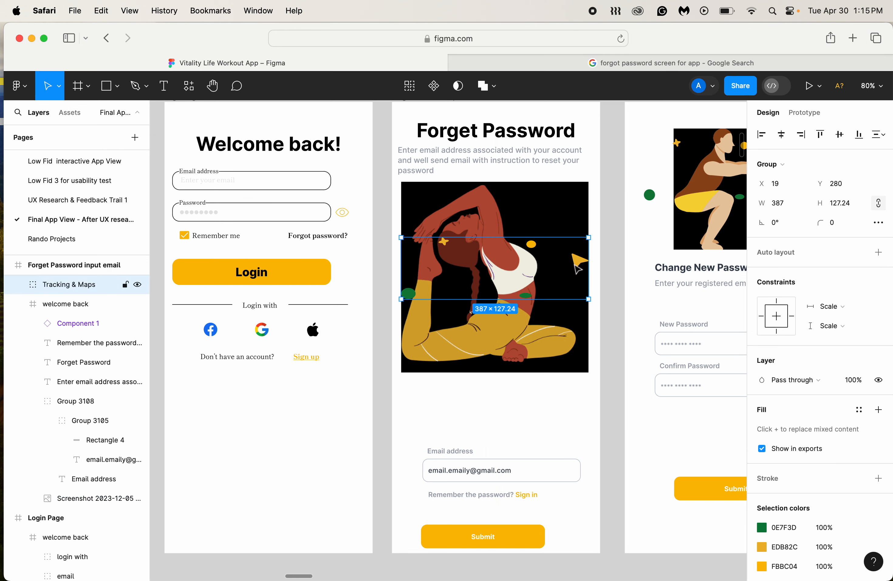
{"action": "left_click_drag", "start_coordinate": [576, 234], "coordinate": [576, 213]}
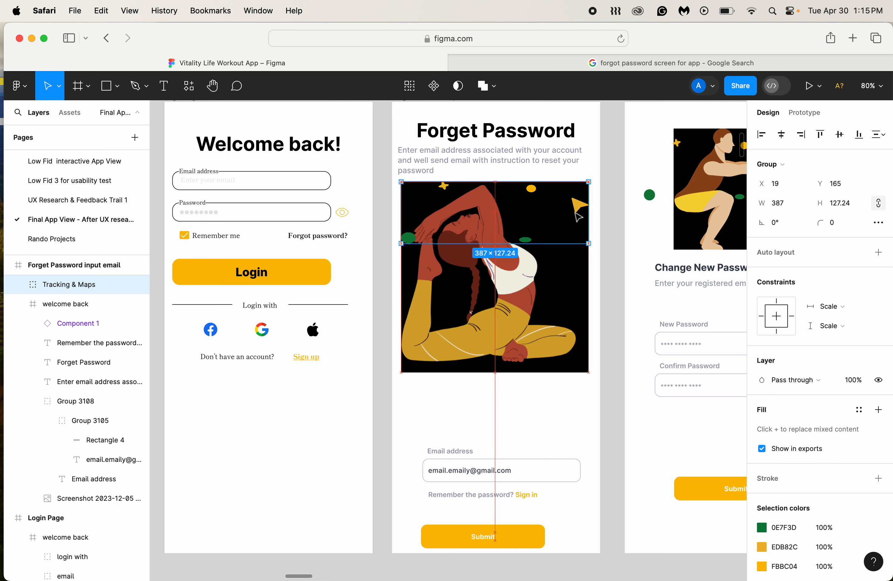
{"action": "key", "text": "Escape"}
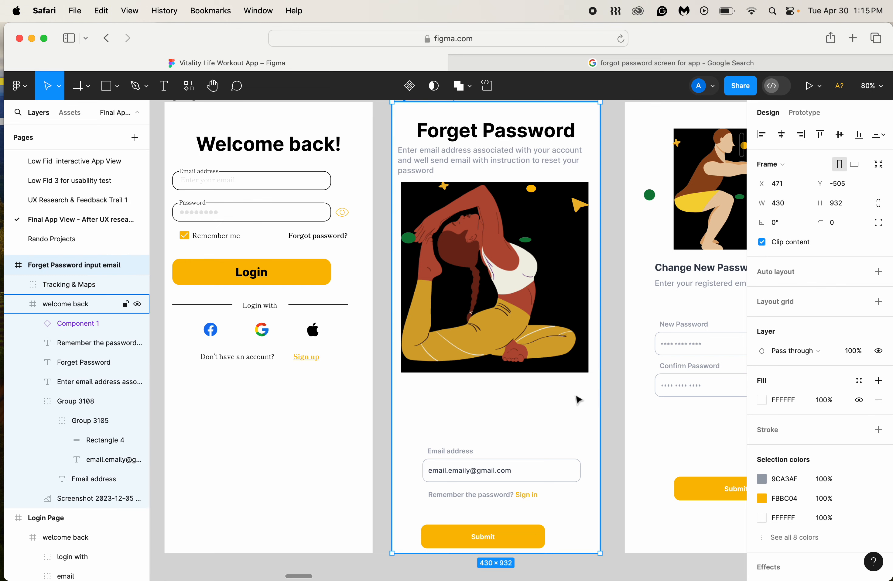
Step: Move the email address field group up to just beneath the yoga illustration, at about X 24, Y 572
{"action": "left_click", "coordinate": [507, 471]}
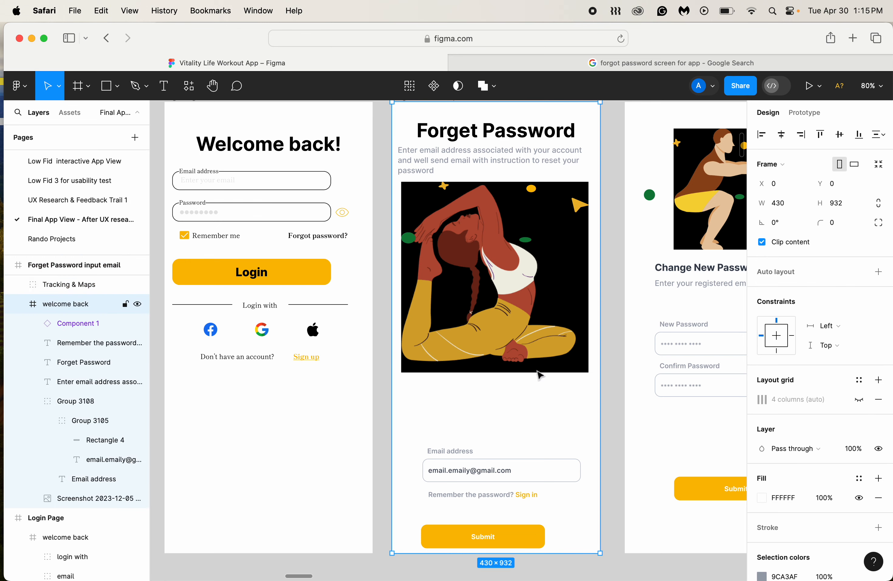
{"action": "left_click", "coordinate": [622, 63]}
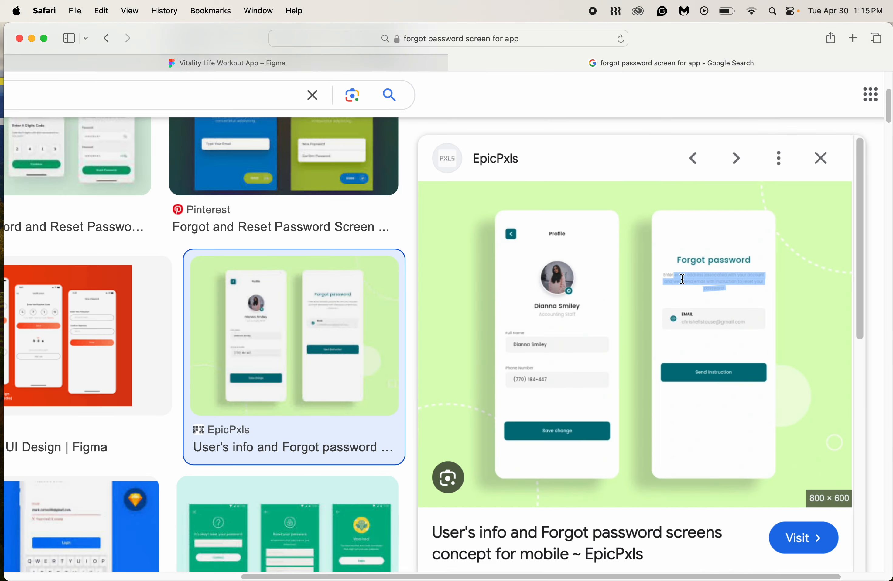
{"action": "left_click", "coordinate": [415, 71]}
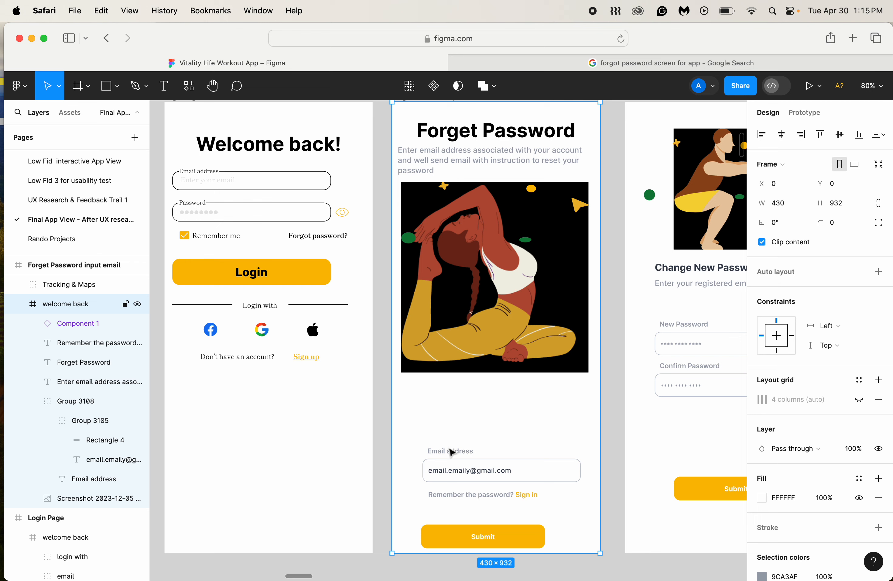
{"action": "left_click", "coordinate": [455, 470]}
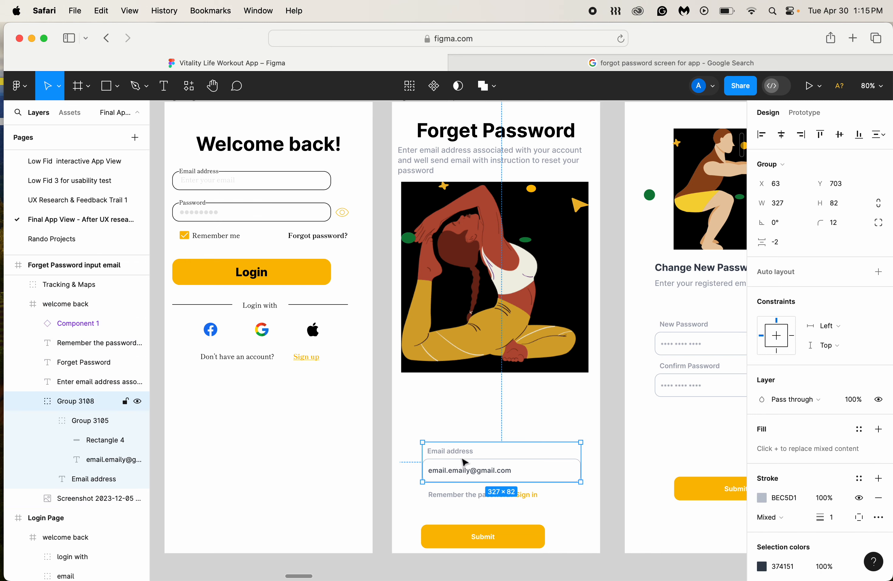
{"action": "left_click_drag", "start_coordinate": [465, 461], "coordinate": [452, 397]}
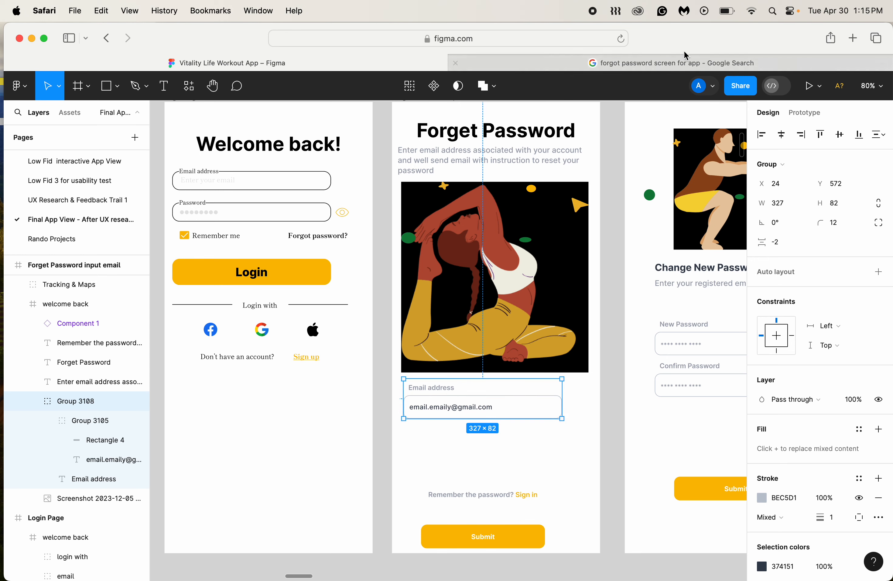
Step: Check the reference design and widen the email address field group to 387 to match the illustration's width
{"action": "left_click", "coordinate": [678, 65]}
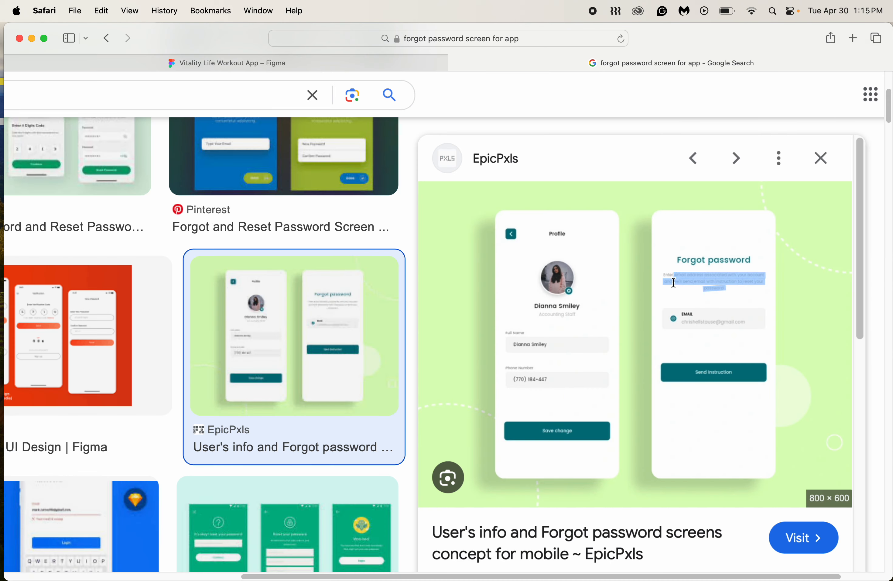
{"action": "left_click", "coordinate": [385, 69]}
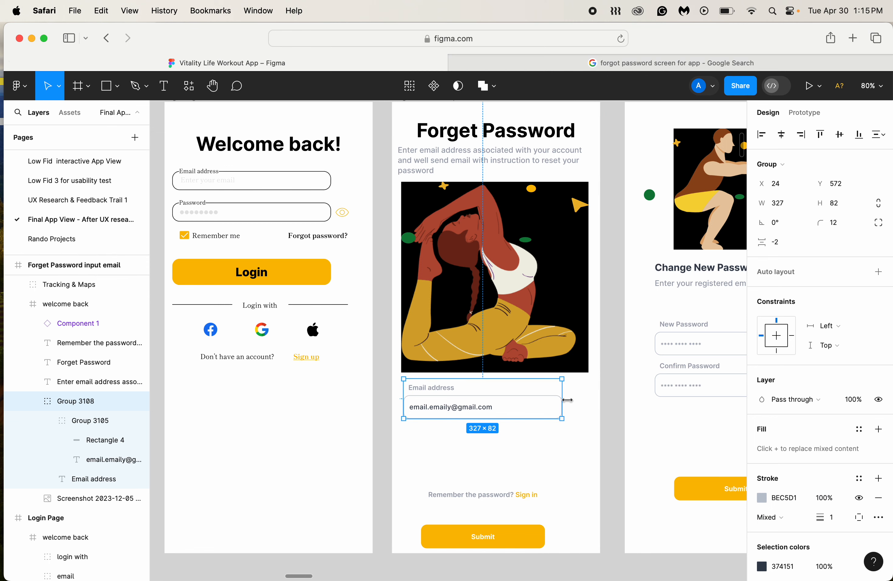
{"action": "left_click_drag", "start_coordinate": [562, 399], "coordinate": [588, 399]}
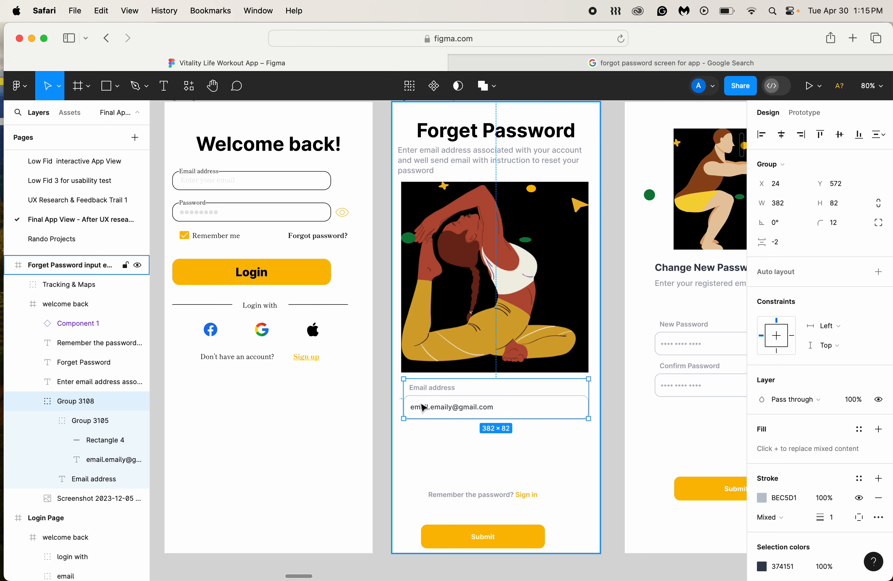
{"action": "left_click", "coordinate": [497, 319]}
{"action": "left_click", "coordinate": [476, 414]}
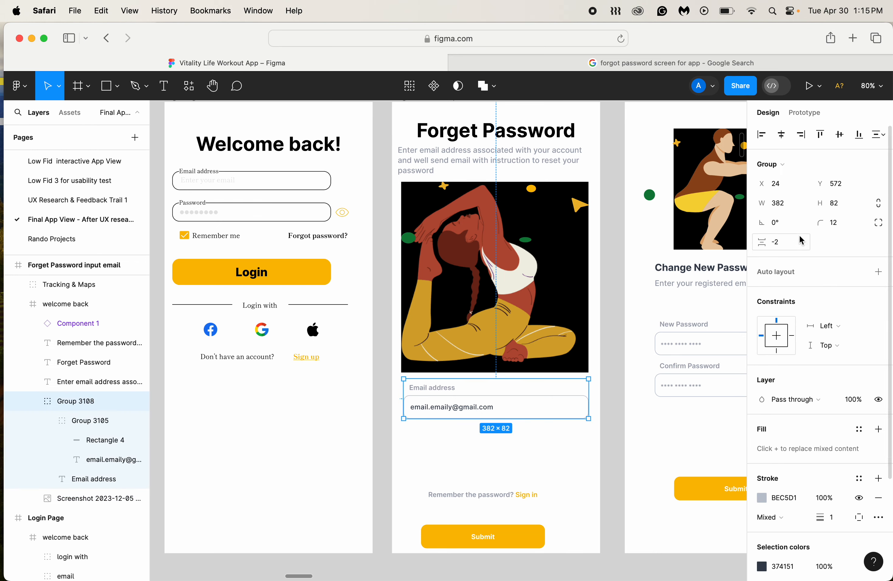
{"action": "left_click", "coordinate": [787, 207]}
{"action": "key", "text": "Right"}
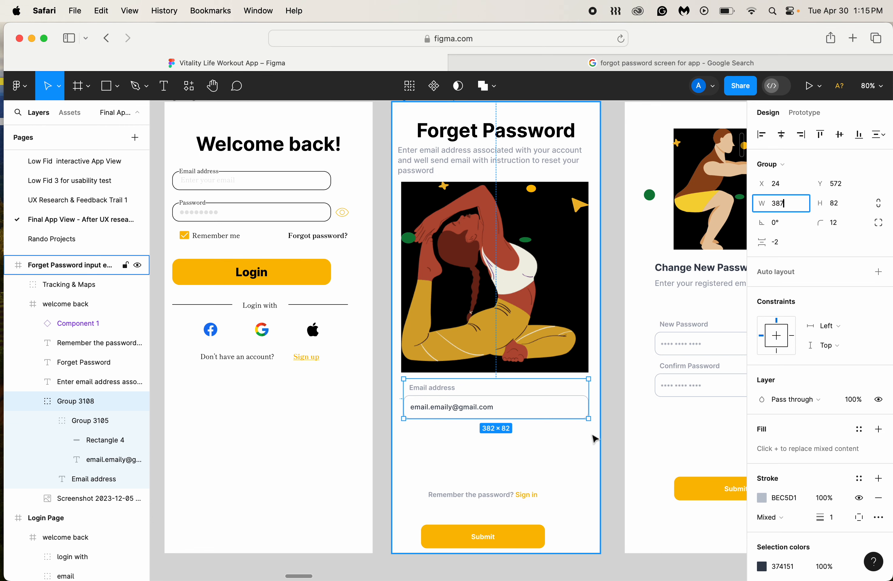
{"action": "key", "text": "Return"}
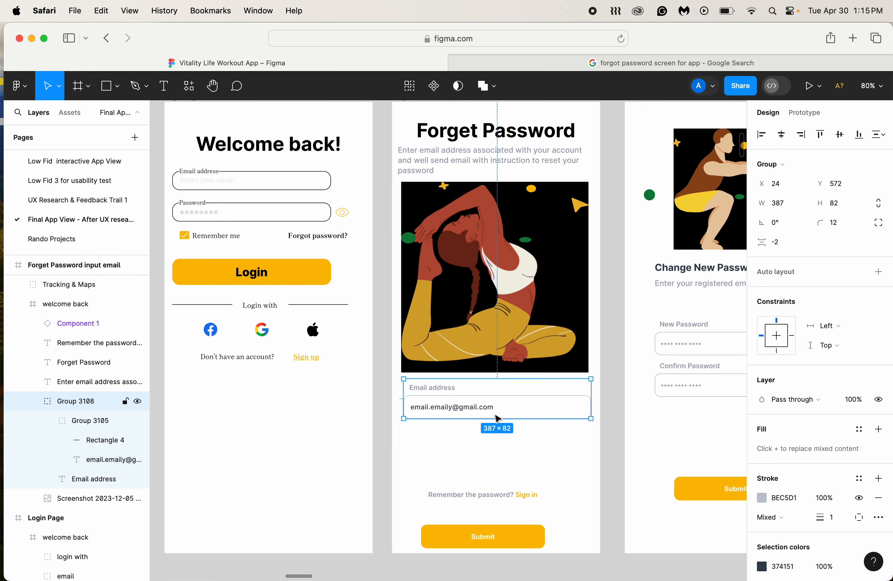
Step: Compare with the reference design and remove the "Remember the password? Sign in" line from the Forget Password screen
{"action": "left_click", "coordinate": [468, 494]}
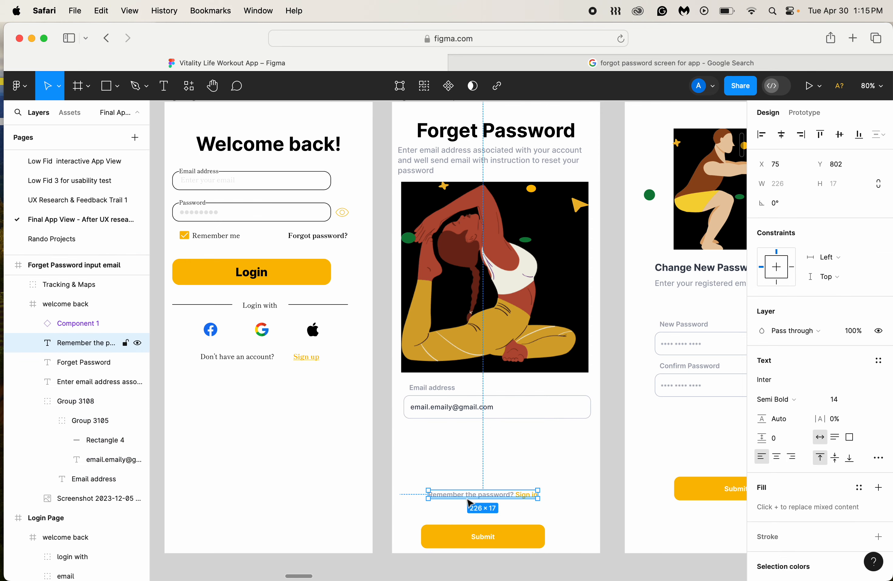
{"action": "left_click_drag", "start_coordinate": [468, 500], "coordinate": [463, 447]}
{"action": "left_click", "coordinate": [635, 63]}
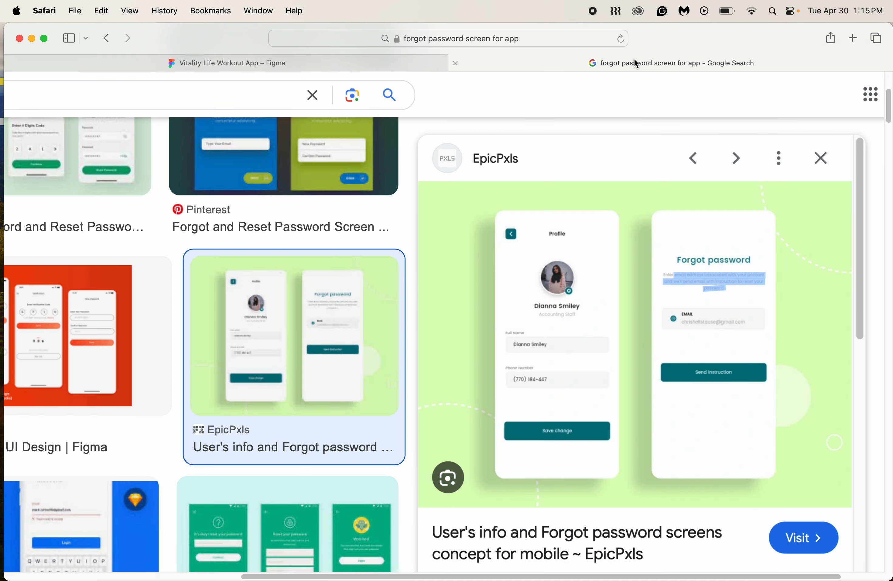
{"action": "left_click", "coordinate": [350, 65]}
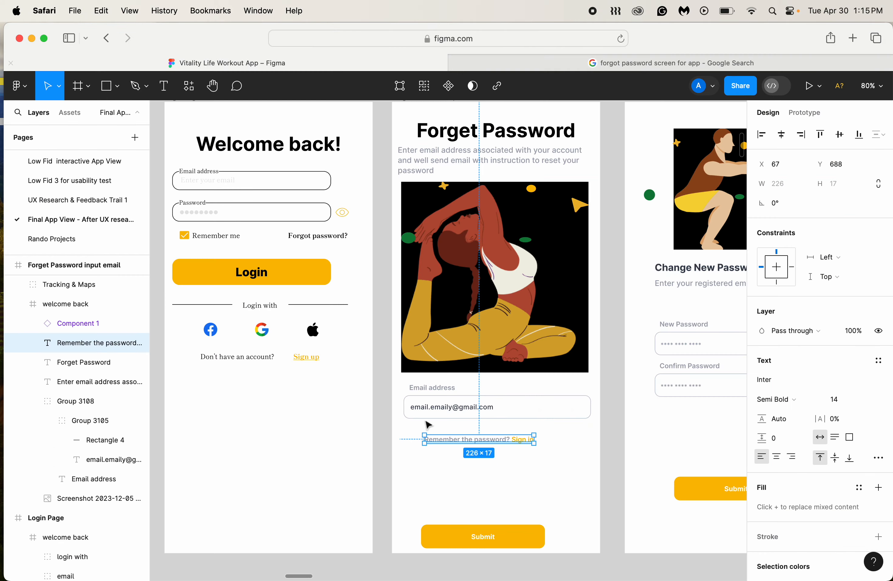
{"action": "key", "text": "Delete"}
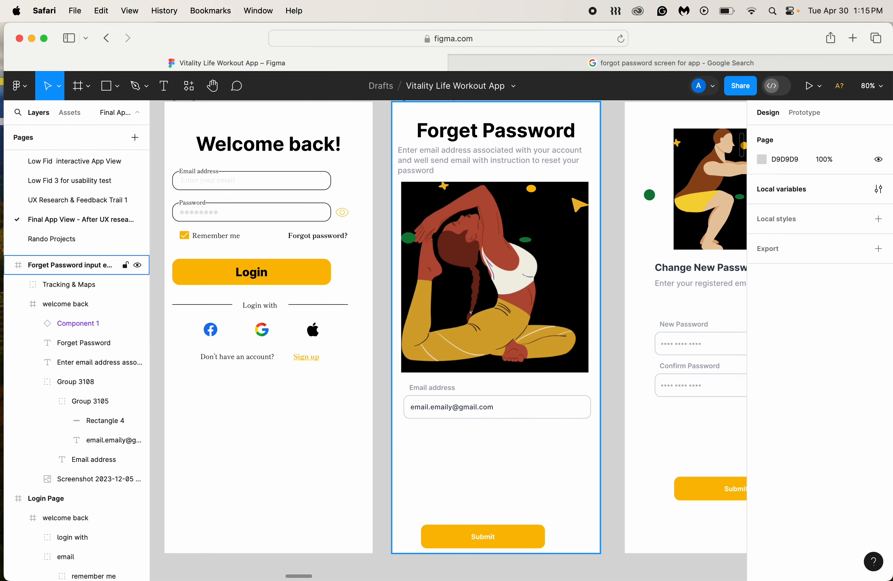
Step: Move the Submit button up beneath the email field, centred under the illustration at about X 85, Y 691
{"action": "double_click", "coordinate": [461, 529]}
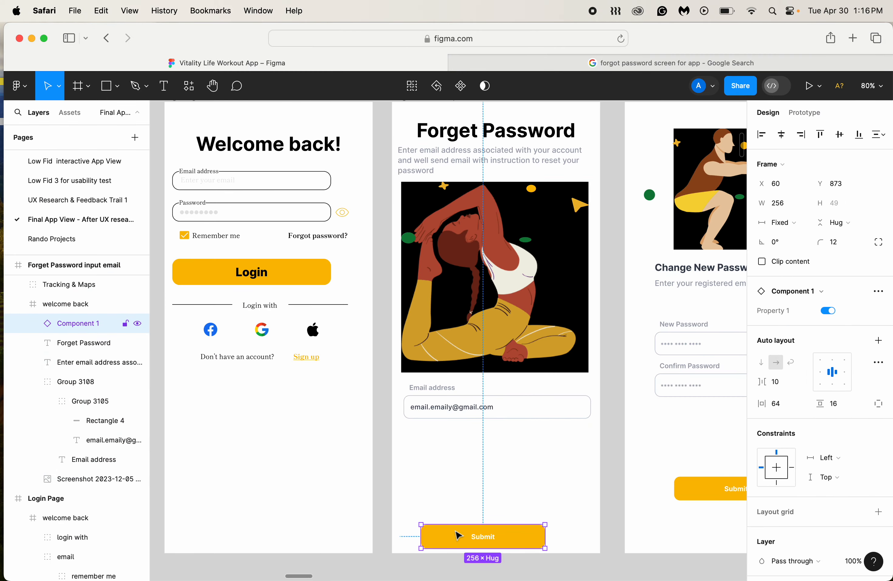
{"action": "left_click_drag", "start_coordinate": [459, 535], "coordinate": [470, 447]}
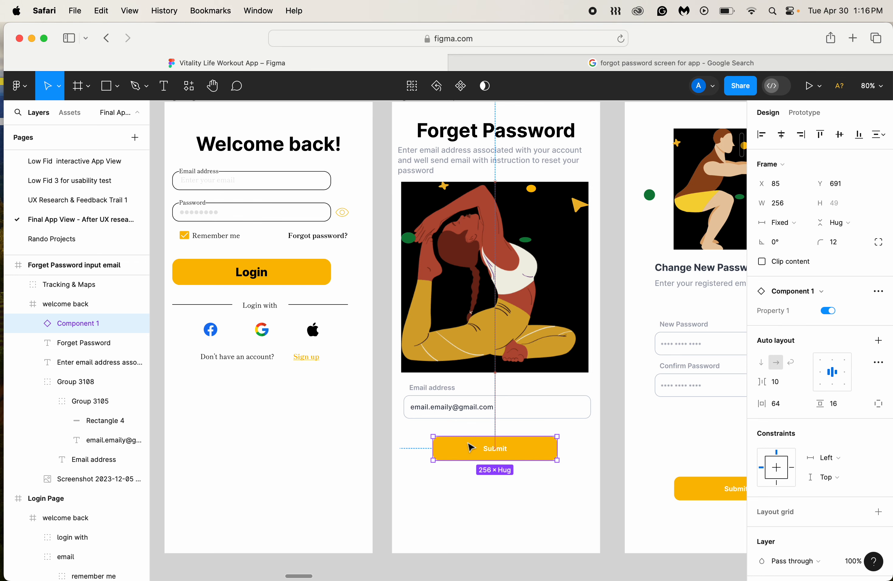
{"action": "scroll", "coordinate": [470, 447], "scroll_direction": "up", "scroll_amount": 3}
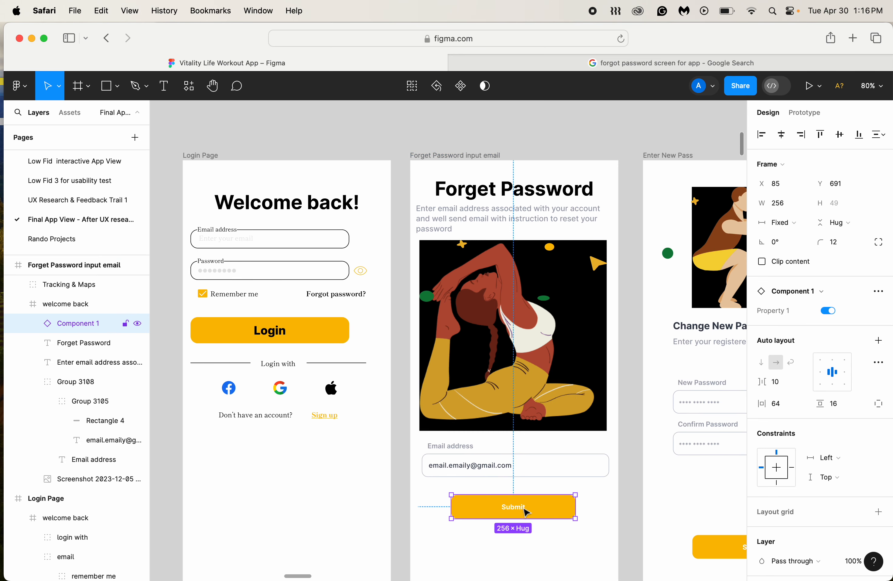
{"action": "left_click", "coordinate": [472, 557]}
{"action": "scroll", "coordinate": [506, 546], "scroll_direction": "down", "scroll_amount": 2}
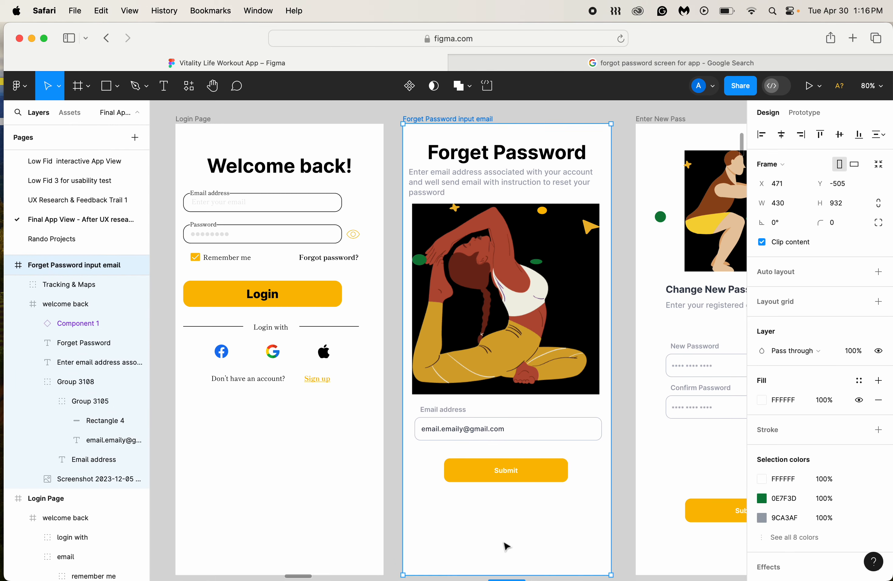
{"action": "scroll", "coordinate": [506, 546], "scroll_direction": "down", "scroll_amount": 3}
{"action": "scroll", "coordinate": [507, 545], "scroll_direction": "up", "scroll_amount": 2}
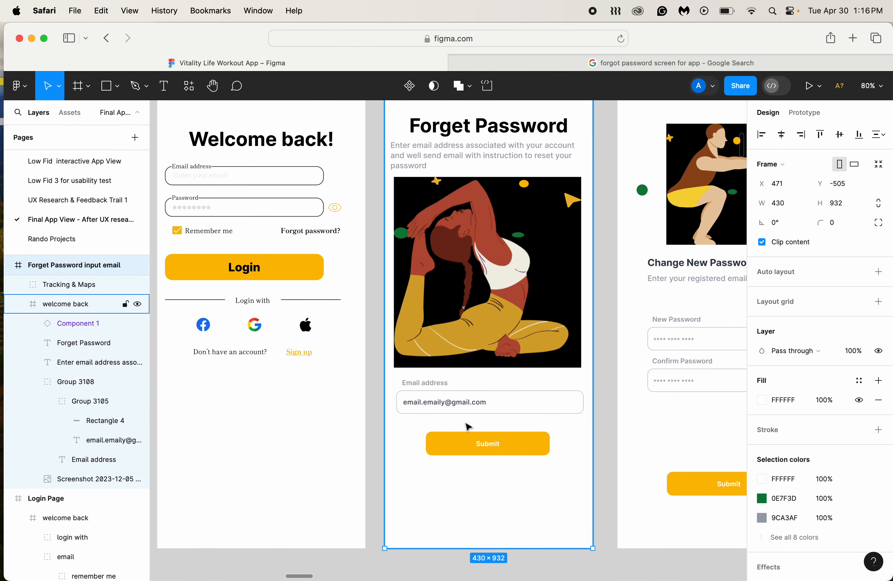
Step: Copy the Login Page's "Enter your email" placeholder and delete the sample address from the Forget Password email field
{"action": "left_click", "coordinate": [450, 406]}
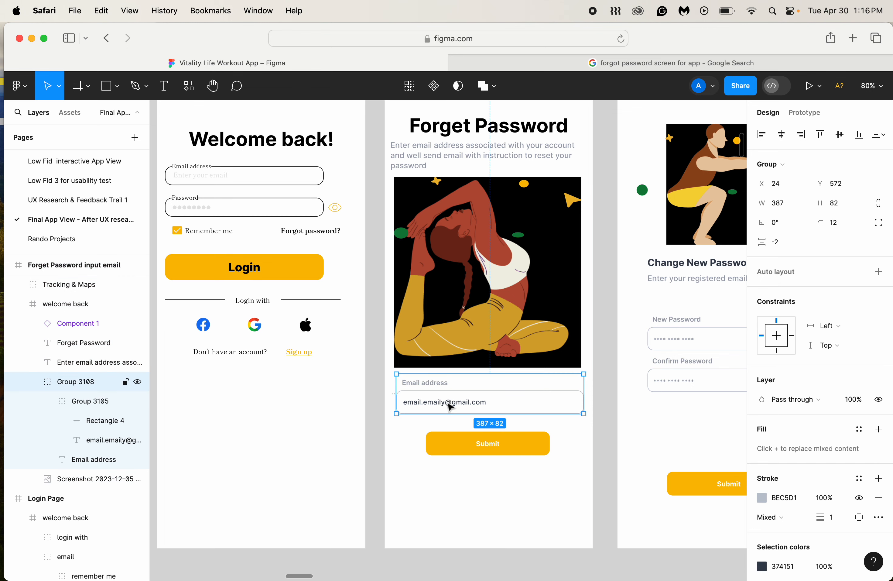
{"action": "left_click", "coordinate": [450, 406]}
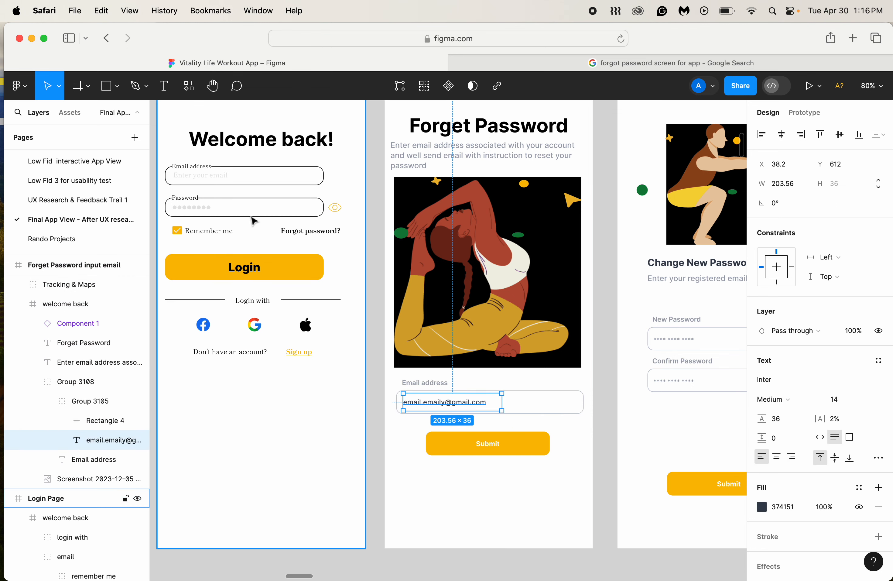
{"action": "left_click", "coordinate": [218, 179]}
{"action": "left_click", "coordinate": [217, 179]}
{"action": "left_click", "coordinate": [217, 180]}
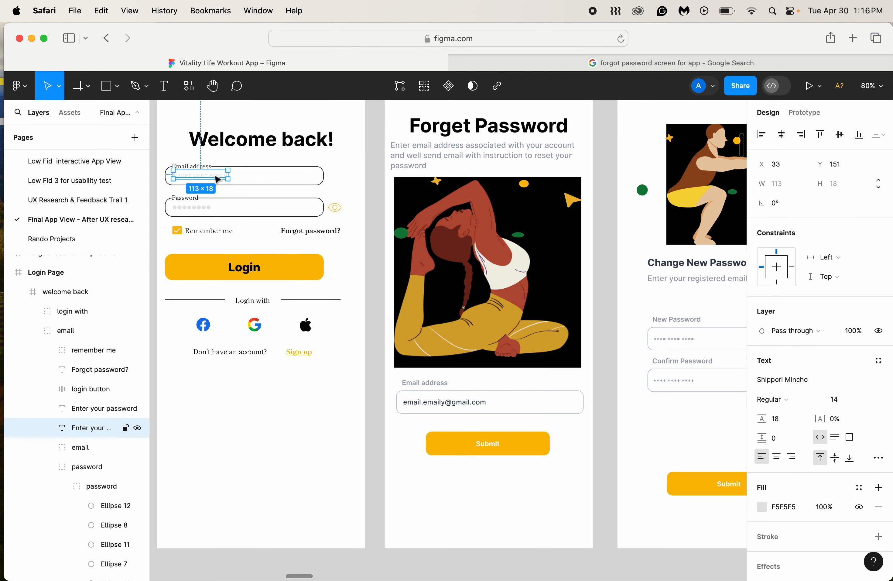
{"action": "left_click", "coordinate": [454, 405]}
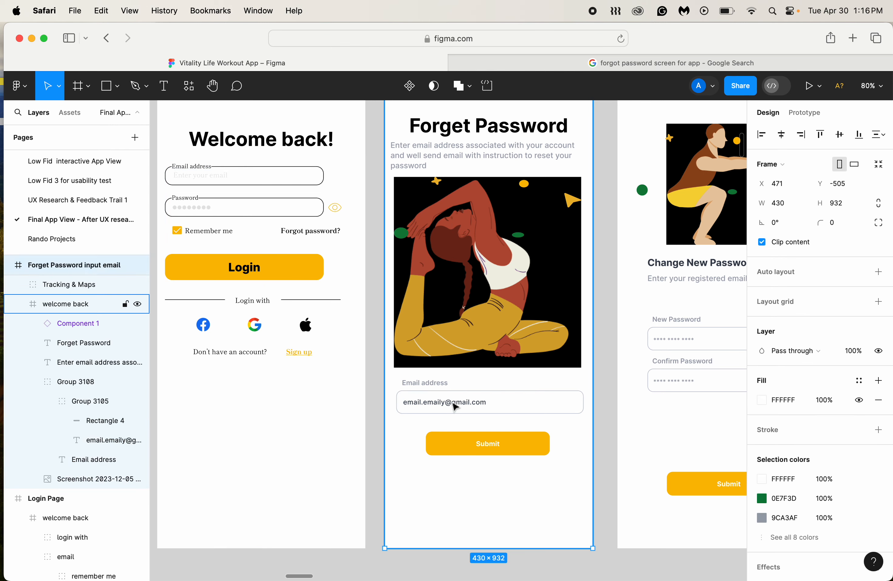
{"action": "double_click", "coordinate": [454, 405]}
{"action": "key", "text": "BackSpace"}
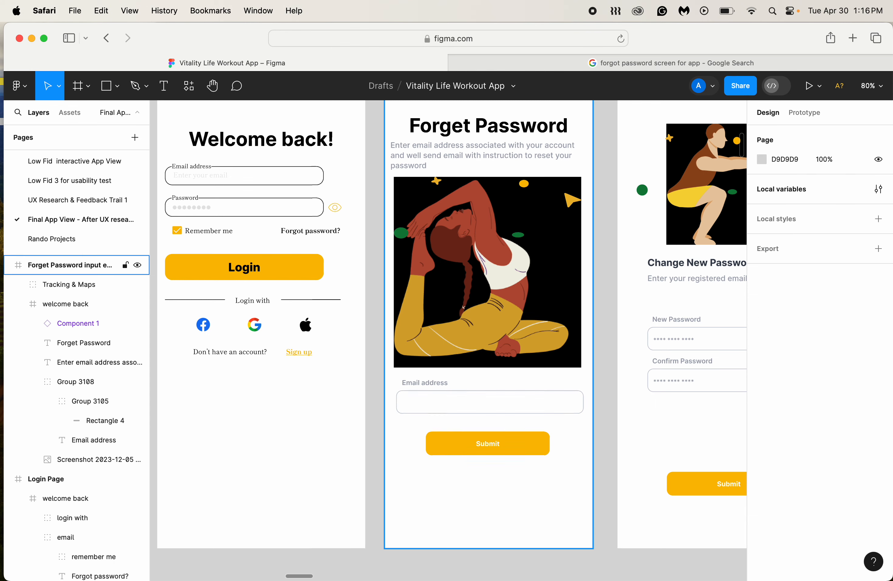
Step: Paste the "Enter your email" placeholder and place it inside the Forget Password email field at about X 36, Y 621
{"action": "key", "text": "super+v"}
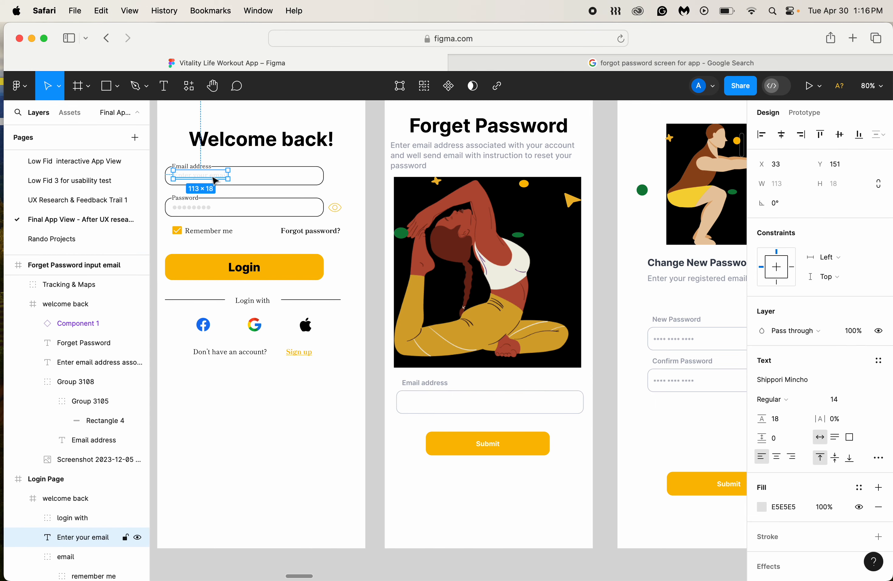
{"action": "left_click_drag", "start_coordinate": [213, 177], "coordinate": [447, 407]}
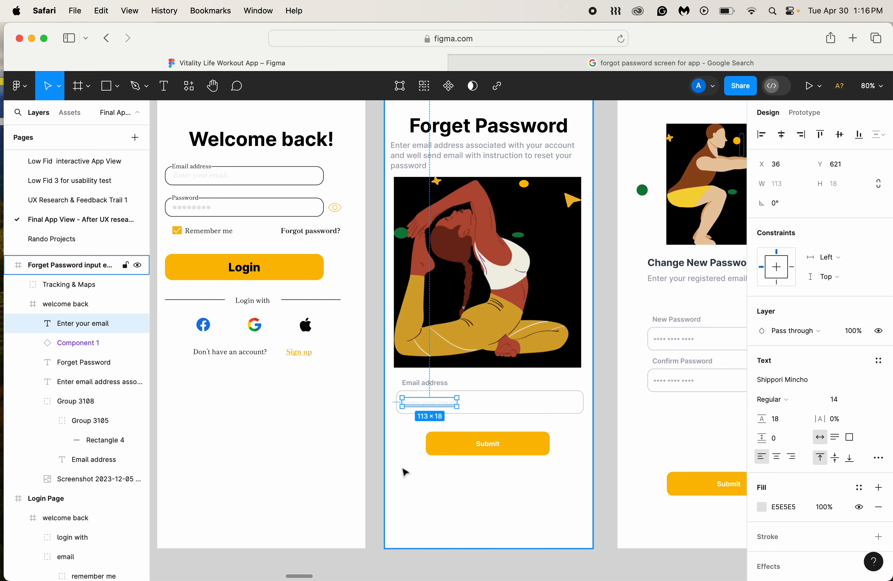
{"action": "left_click", "coordinate": [412, 466]}
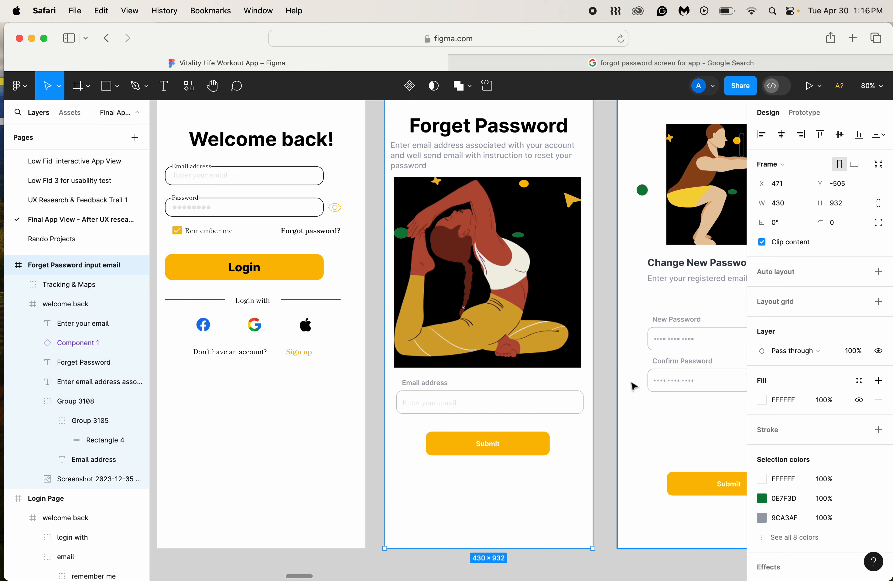
{"action": "left_click", "coordinate": [614, 385]}
Step: Compare the Forget Password layout with the neighbouring Enter New Pass and Forget pass 2 screens
{"action": "scroll", "coordinate": [574, 421], "scroll_direction": "up", "scroll_amount": 3}
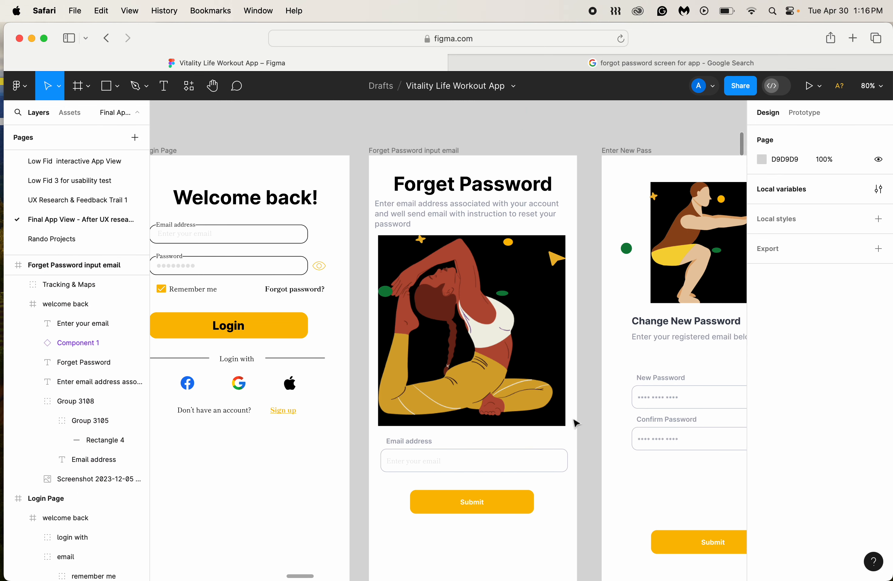
{"action": "scroll", "coordinate": [575, 423], "scroll_direction": "down", "scroll_amount": 3}
{"action": "scroll", "coordinate": [575, 423], "scroll_direction": "right", "scroll_amount": 6}
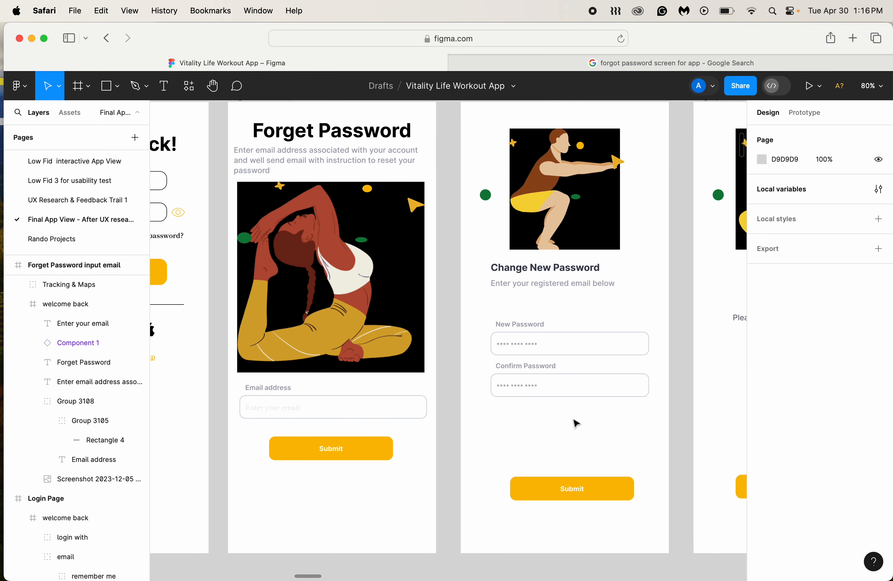
{"action": "scroll", "coordinate": [575, 422], "scroll_direction": "right", "scroll_amount": 1}
{"action": "scroll", "coordinate": [540, 426], "scroll_direction": "down", "scroll_amount": 5}
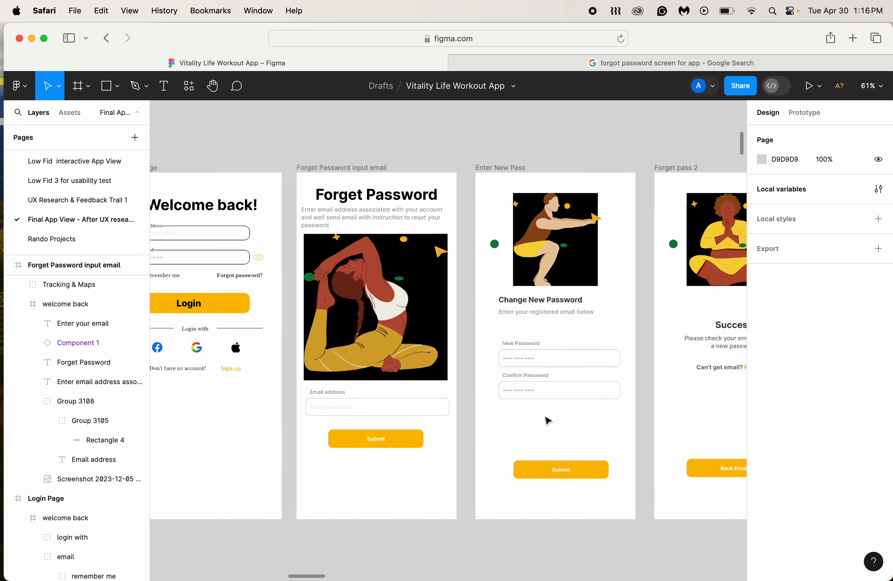
{"action": "scroll", "coordinate": [544, 423], "scroll_direction": "right", "scroll_amount": 3}
{"action": "scroll", "coordinate": [548, 420], "scroll_direction": "right", "scroll_amount": 2}
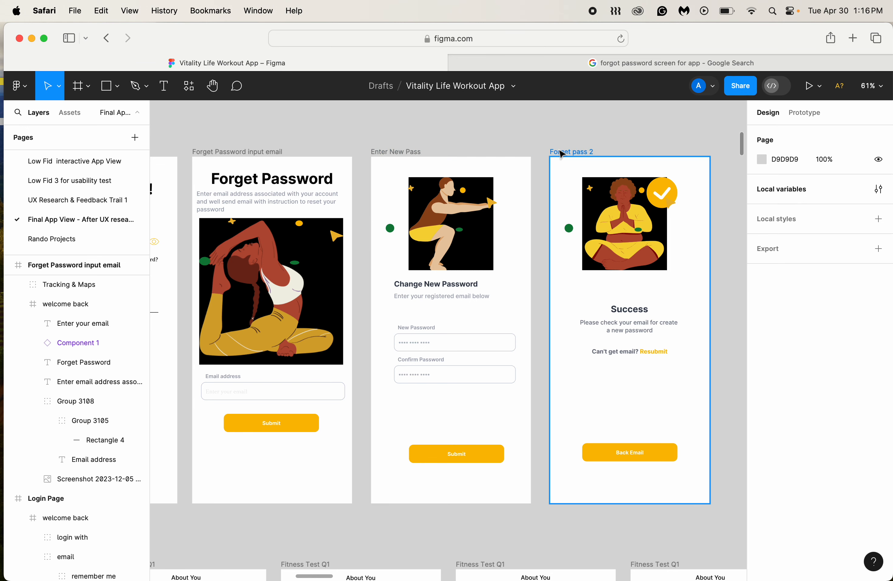
Step: Move the Forget pass 2 and Enter New Pass frames away from the Forget Password screen, to X 1725 and X 1253
{"action": "left_click_drag", "start_coordinate": [561, 153], "coordinate": [670, 156]}
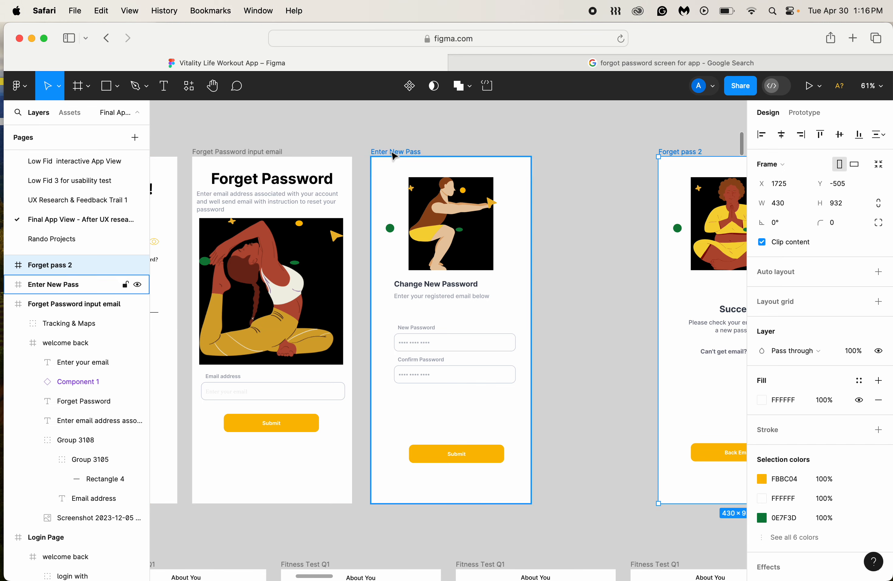
{"action": "left_click_drag", "start_coordinate": [393, 155], "coordinate": [506, 154]}
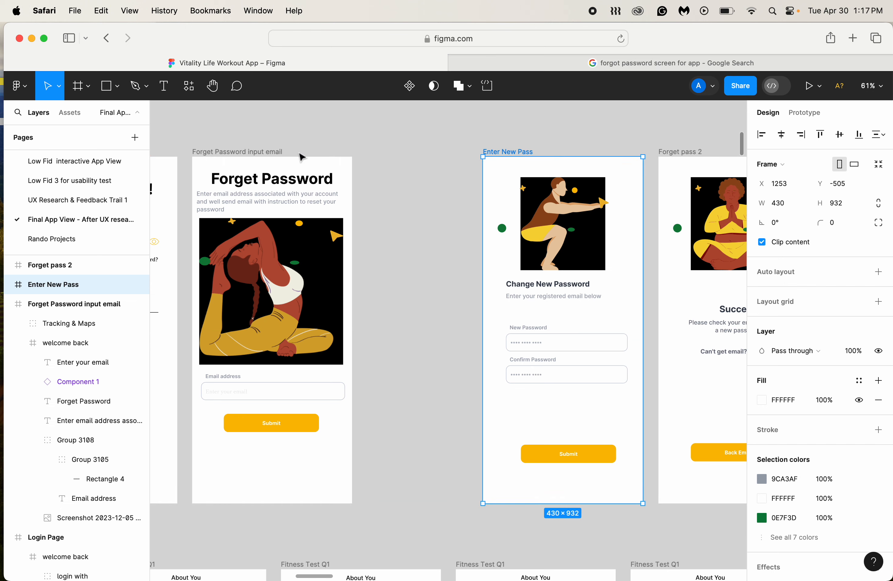
Step: Duplicate the Forget Password input email frame, place the copy at X 1024, Y -505, and move Enter New Pass to X 2250, Y -449
{"action": "left_click", "coordinate": [264, 154]}
{"action": "key", "text": "super+d"}
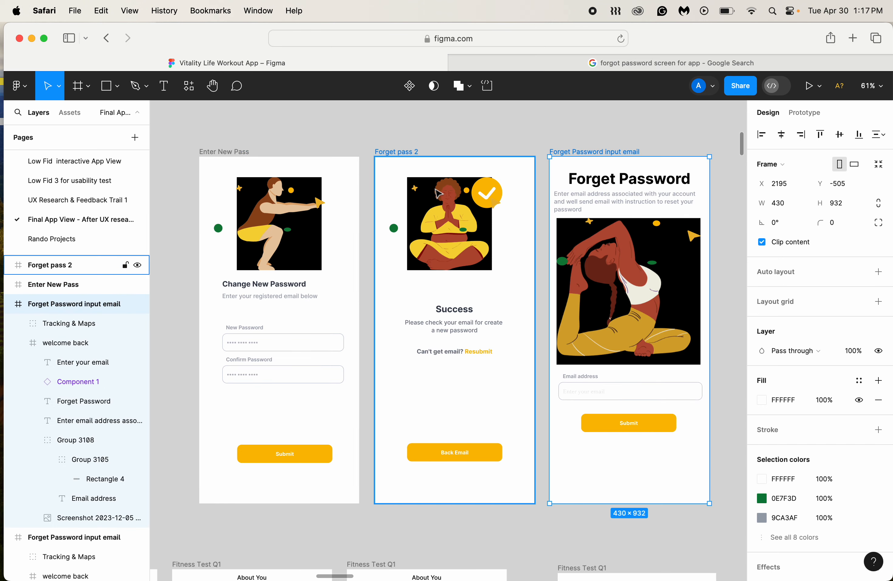
{"action": "scroll", "coordinate": [459, 205], "scroll_direction": "down", "scroll_amount": 5}
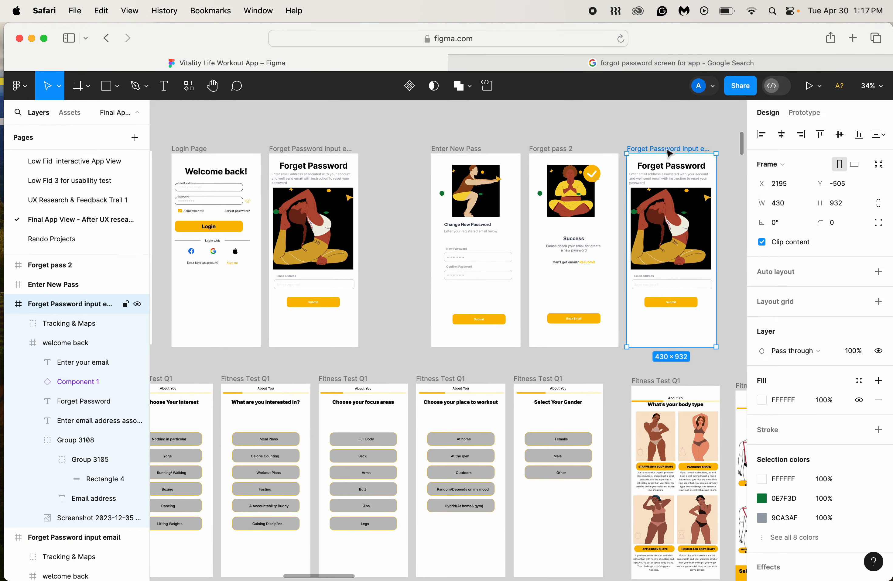
{"action": "left_click_drag", "start_coordinate": [668, 152], "coordinate": [397, 163]}
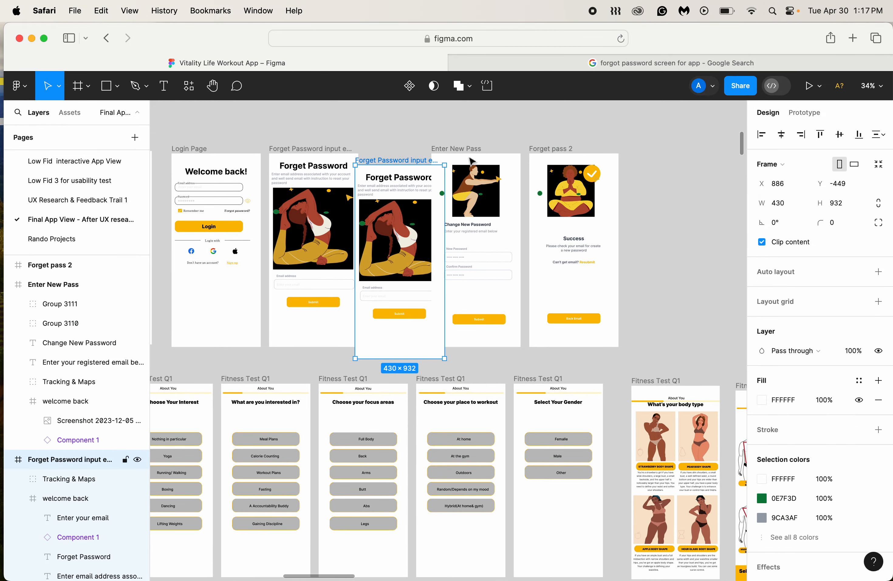
{"action": "left_click_drag", "start_coordinate": [484, 156], "coordinate": [691, 168]}
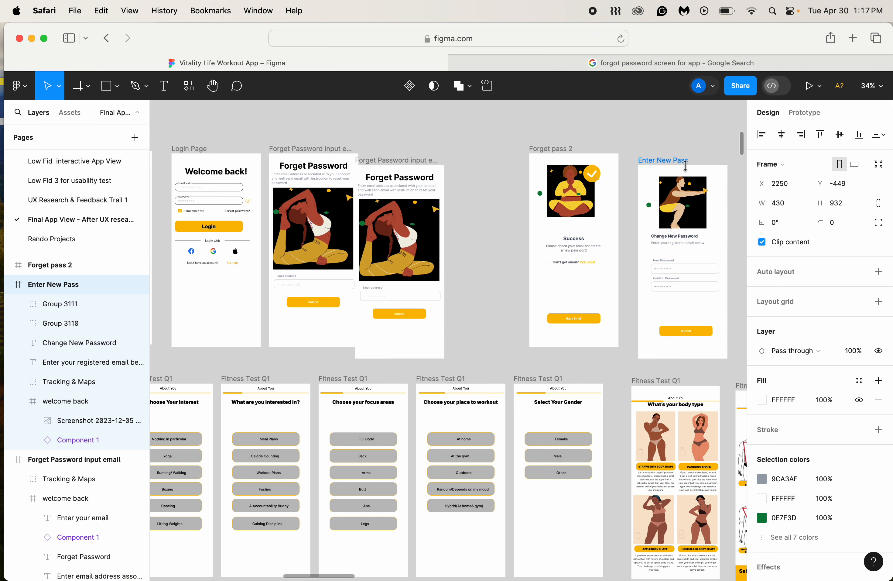
{"action": "left_click_drag", "start_coordinate": [414, 169], "coordinate": [443, 157]}
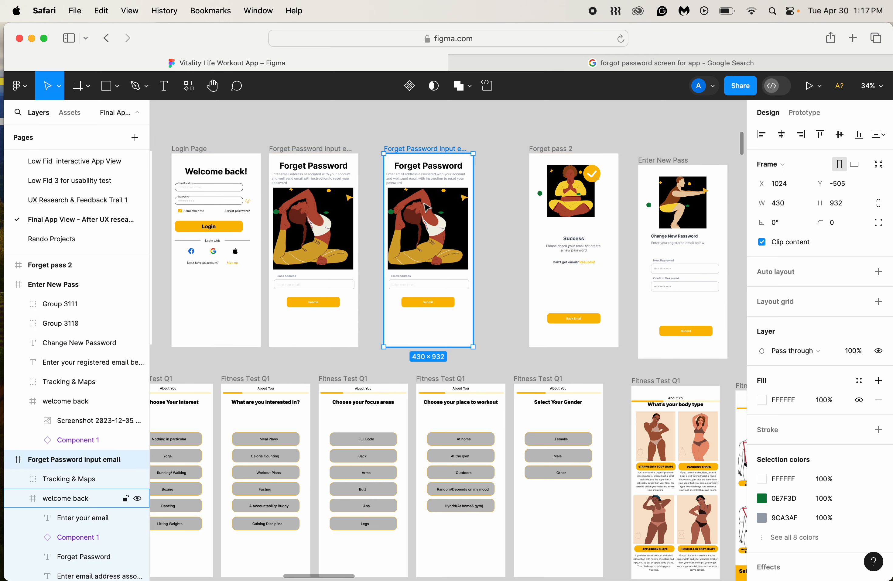
Step: Try to replace the duplicated screen's heading with the Change New Password text copied from the Enter New Pass screen
{"action": "scroll", "coordinate": [426, 207], "scroll_direction": "up", "scroll_amount": 5, "text": "ctrl"}
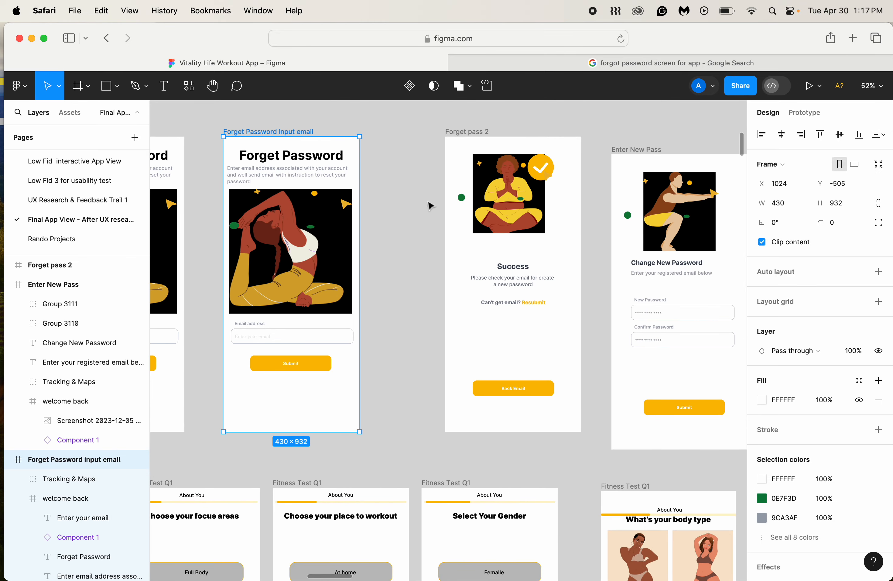
{"action": "scroll", "coordinate": [430, 206], "scroll_direction": "left", "scroll_amount": 1}
{"action": "left_click", "coordinate": [689, 265]}
{"action": "double_click", "coordinate": [688, 265]}
{"action": "key", "text": "super+c"}
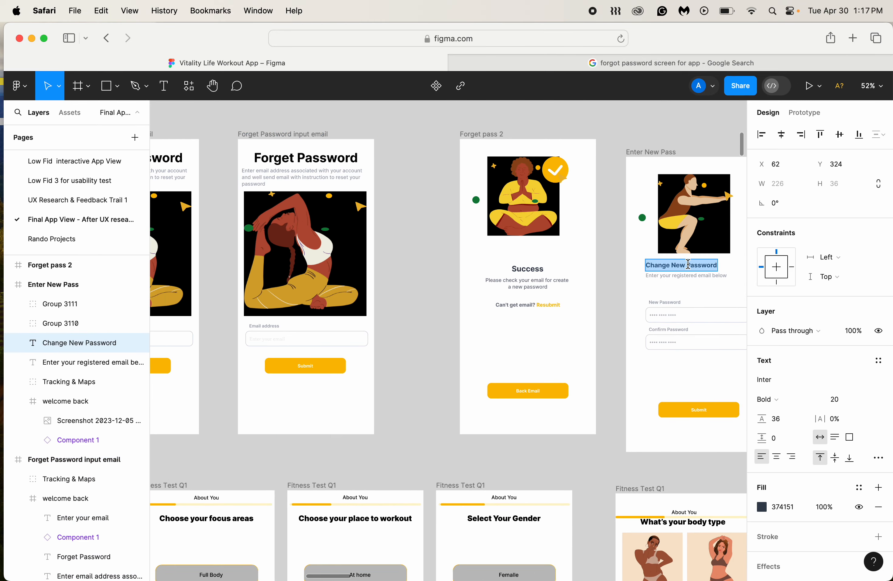
{"action": "left_click", "coordinate": [293, 158]}
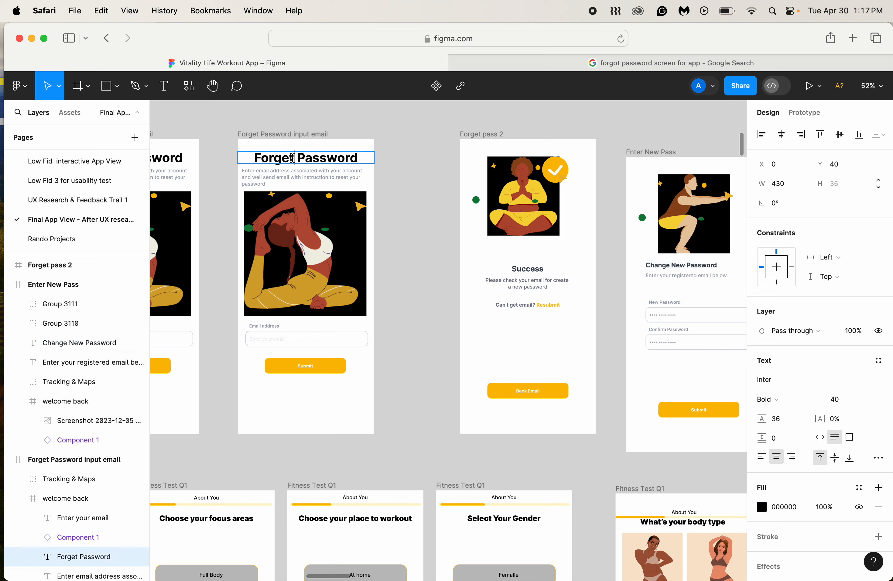
{"action": "double_click", "coordinate": [292, 158]}
{"action": "key", "text": "super+v"}
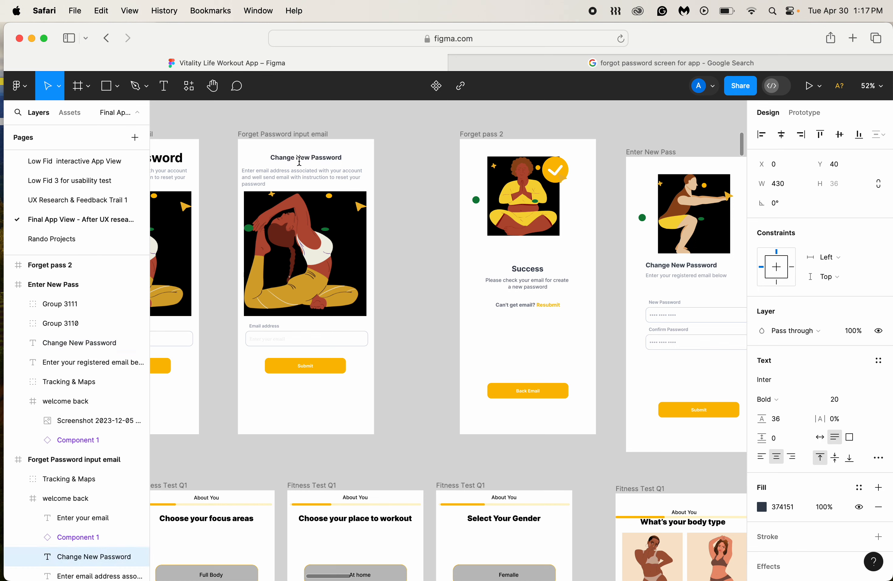
{"action": "key", "text": "super+z"}
Step: Change the duplicated screen's heading to "Create New Password"
{"action": "double_click", "coordinate": [294, 159]}
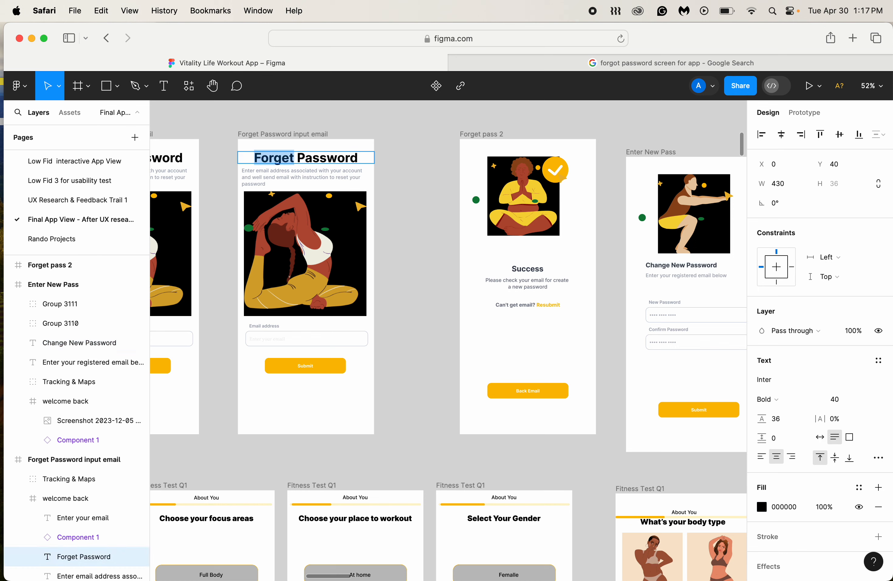
{"action": "type", "text": "Create Ne"}
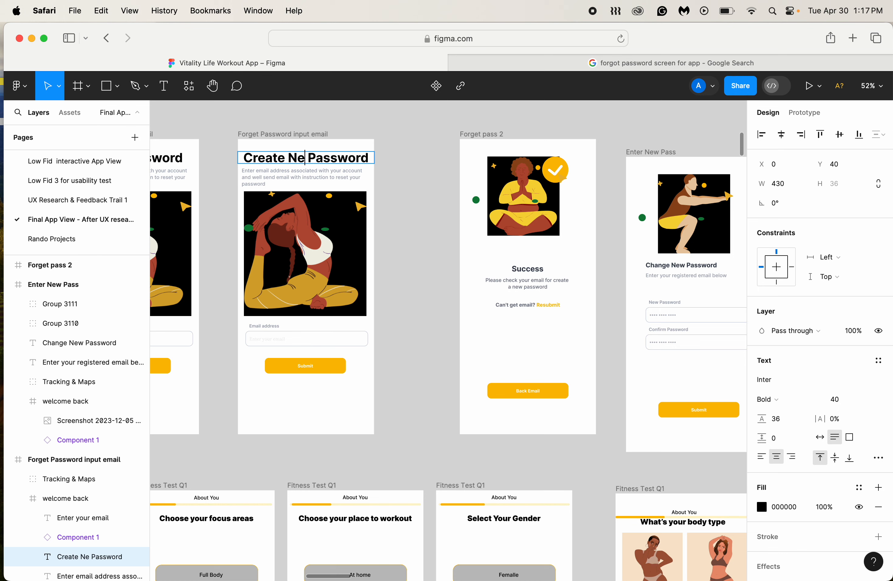
{"action": "type", "text": "w"}
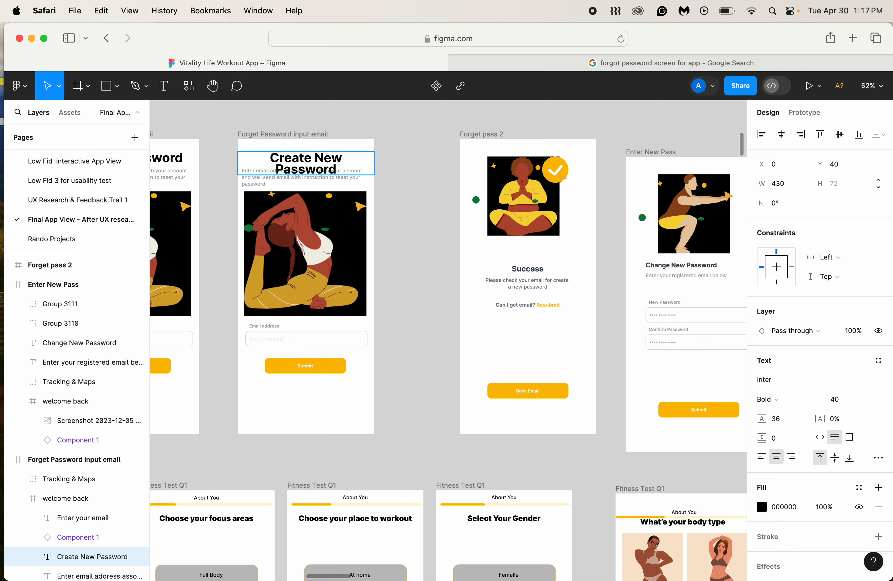
{"action": "key", "text": "super+a"}
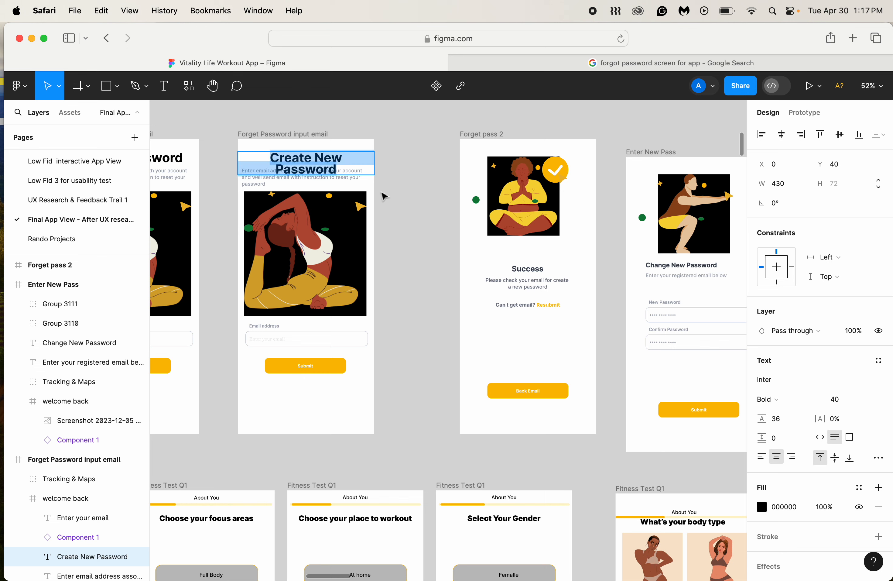
{"action": "left_click", "coordinate": [362, 193]}
{"action": "left_click", "coordinate": [424, 192]}
Step: Delete the email instruction text below the Create New Password heading
{"action": "left_click", "coordinate": [345, 182]}
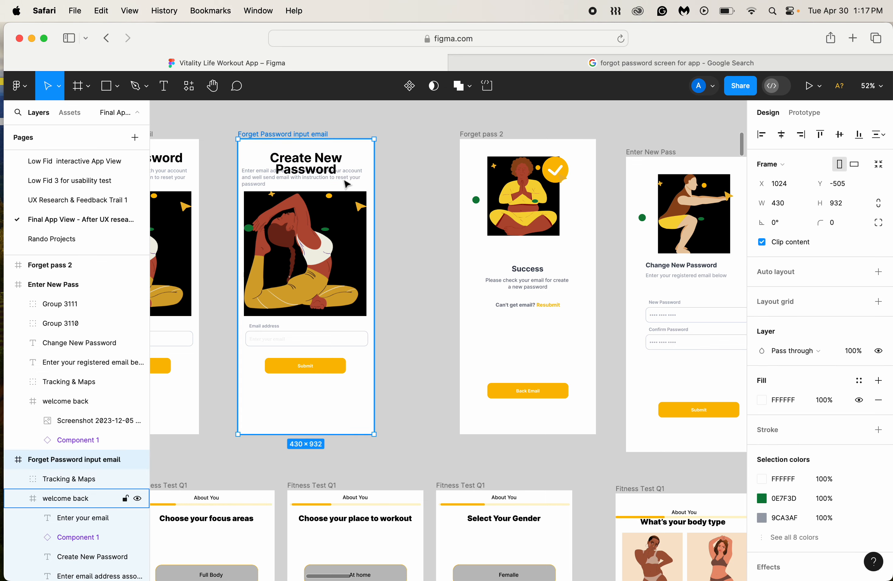
{"action": "double_click", "coordinate": [344, 182]}
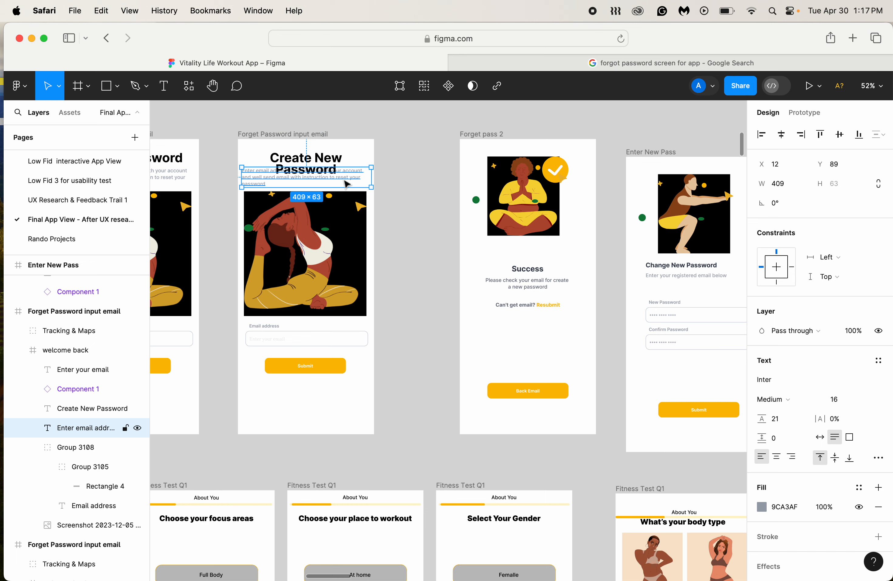
{"action": "key", "text": "Delete"}
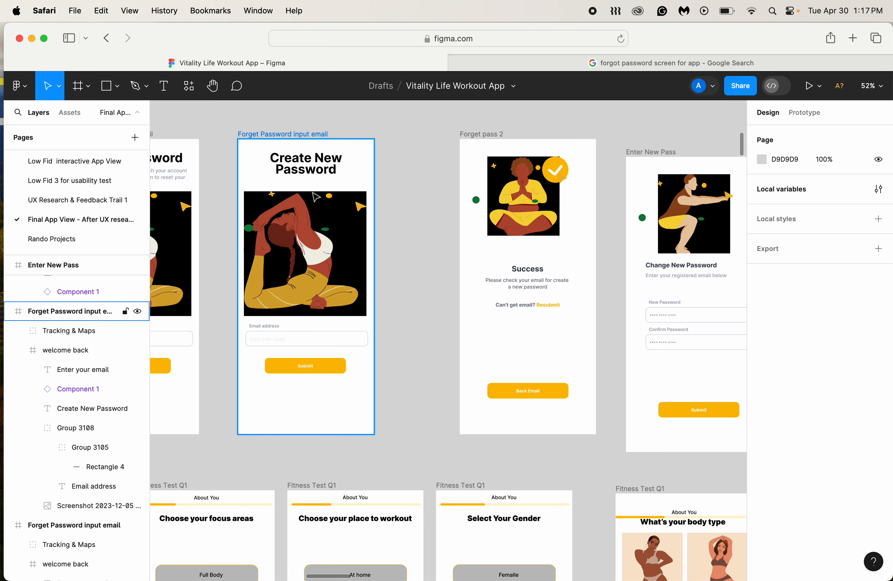
Step: Replace the yoga illustration on the Create New Password screen with the squatting figure from Enter New Pass, placed at X 85, Y 153
{"action": "left_click", "coordinate": [686, 234]}
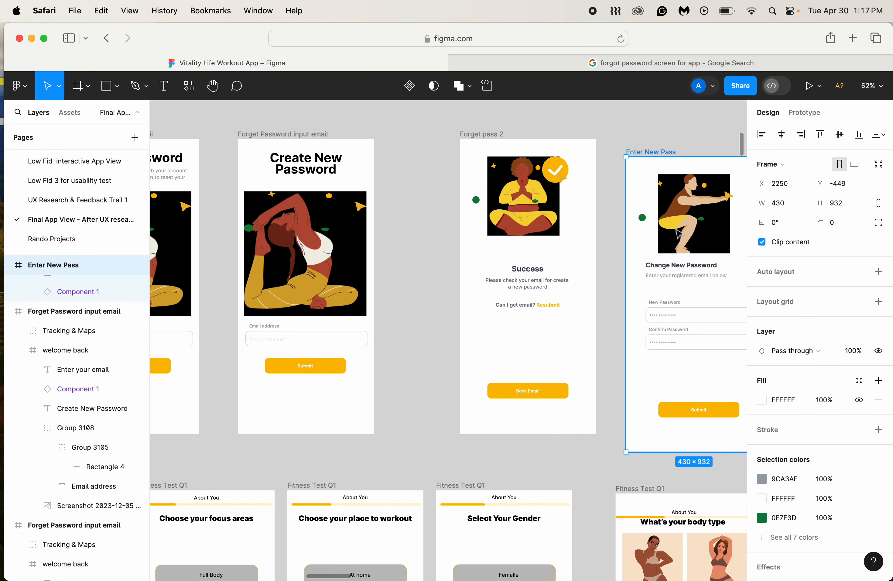
{"action": "left_click", "coordinate": [686, 234]}
{"action": "left_click_drag", "start_coordinate": [686, 233], "coordinate": [388, 294]}
{"action": "left_click", "coordinate": [291, 266]}
{"action": "double_click", "coordinate": [290, 266]}
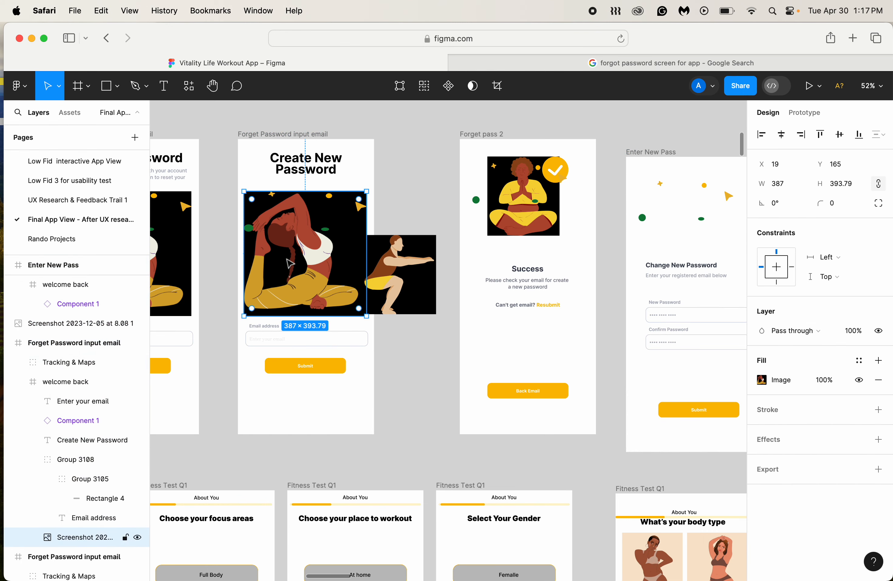
{"action": "left_click_drag", "start_coordinate": [293, 265], "coordinate": [328, 319]}
{"action": "key", "text": "Delete"}
{"action": "left_click", "coordinate": [422, 272]}
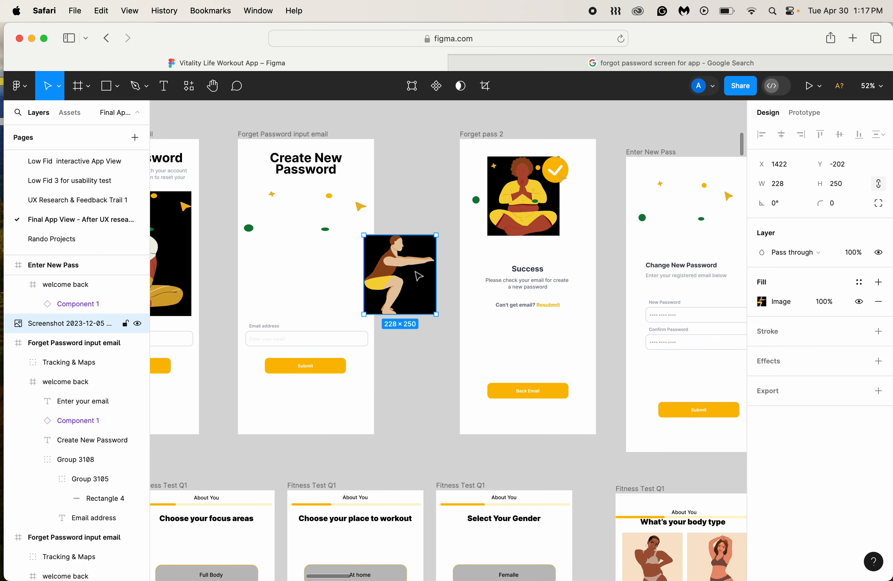
{"action": "left_click_drag", "start_coordinate": [422, 273], "coordinate": [322, 226]}
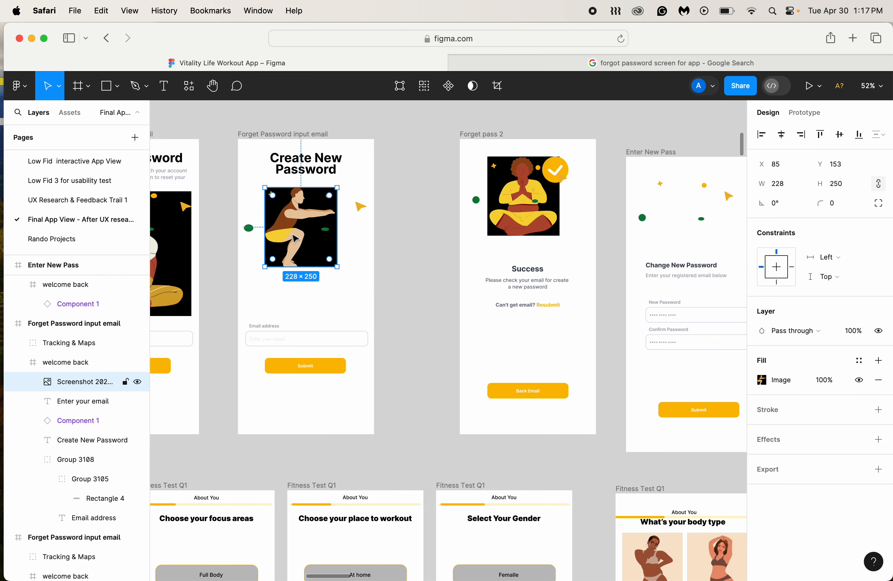
Step: Set the squatting illustration's width to 387 with locked proportions, matching the illustration on the Forget Password screen
{"action": "left_click", "coordinate": [178, 258]}
{"action": "double_click", "coordinate": [178, 258]}
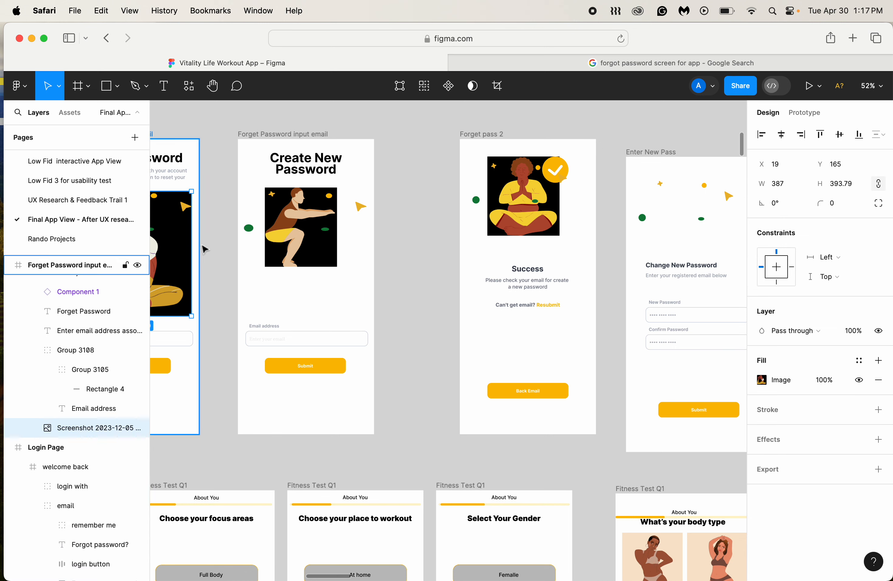
{"action": "double_click", "coordinate": [325, 230]}
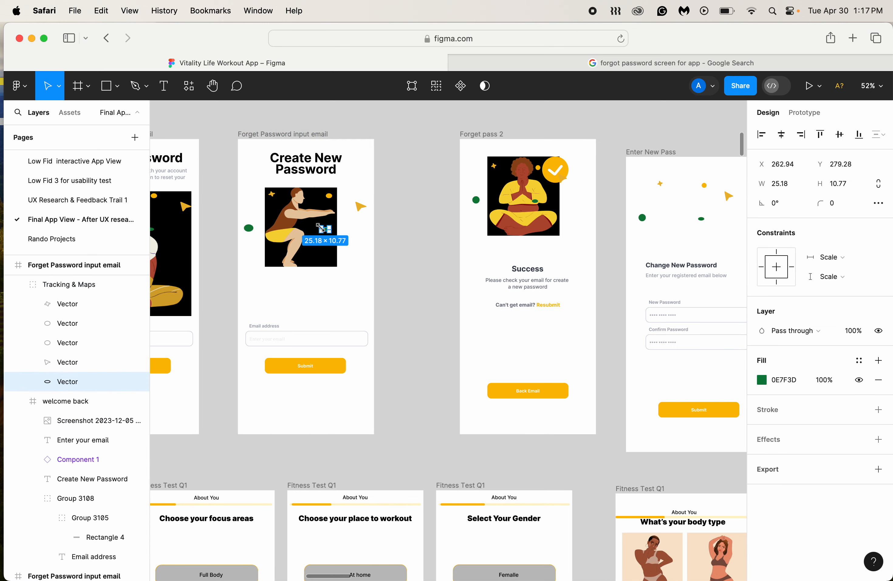
{"action": "left_click", "coordinate": [298, 261]}
{"action": "double_click", "coordinate": [298, 261]}
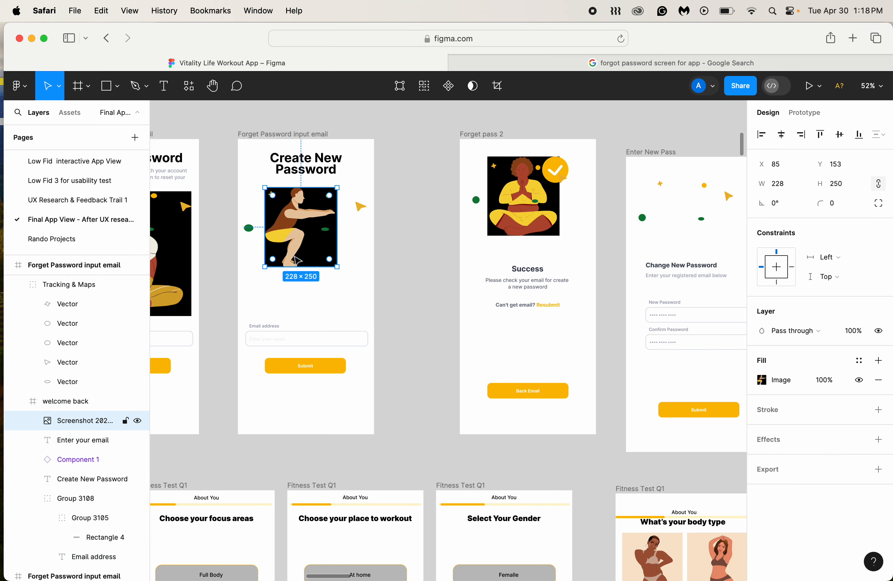
{"action": "left_click", "coordinate": [784, 186]}
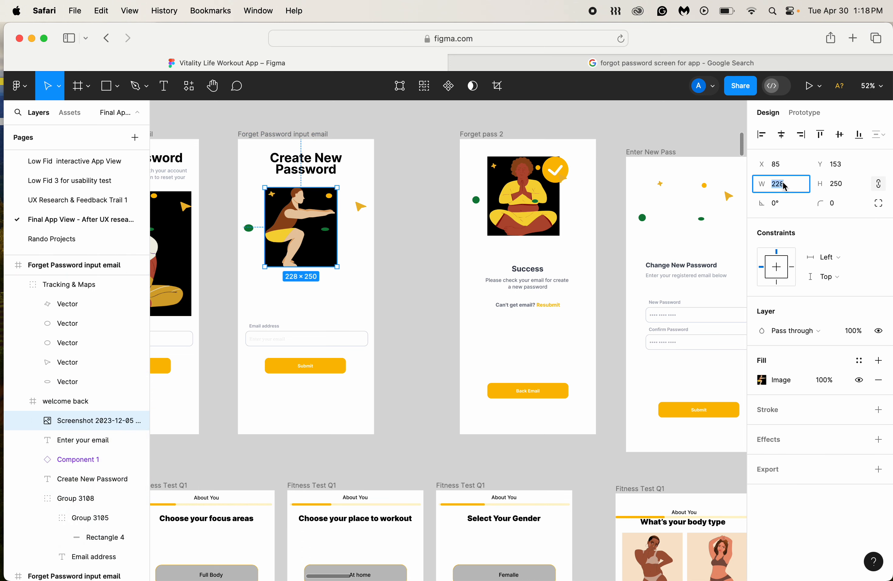
{"action": "type", "text": "387"}
{"action": "key", "text": "Return"}
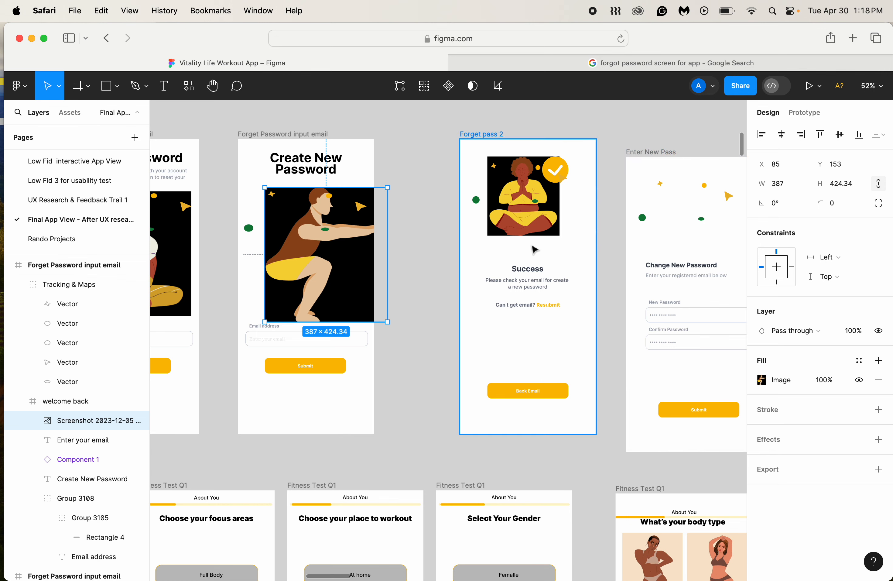
Step: Move the enlarged squatting illustration directly beneath the Create New Password heading, to X 24, Y 130
{"action": "mouse_move", "coordinate": [301, 258]}
{"action": "left_mouse_down"}
{"action": "mouse_move", "coordinate": [287, 258]}
{"action": "mouse_move", "coordinate": [308, 252]}
{"action": "left_mouse_up"}
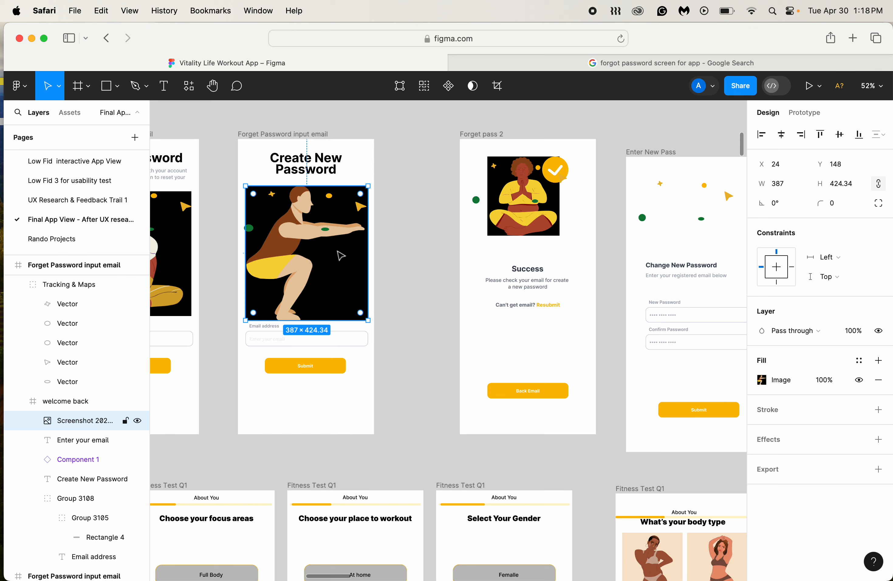
{"action": "left_click_drag", "start_coordinate": [345, 236], "coordinate": [347, 231]}
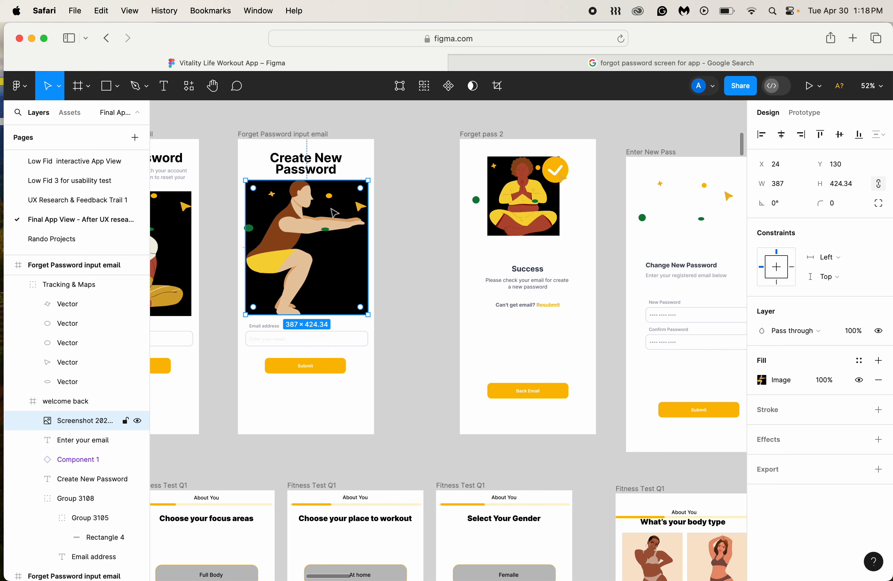
{"action": "double_click", "coordinate": [335, 214]}
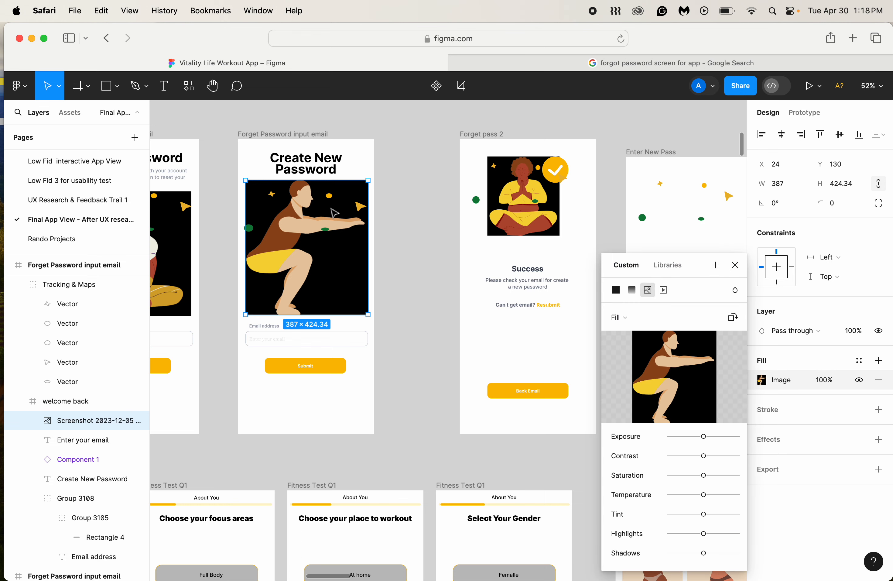
{"action": "left_click", "coordinate": [349, 211]}
{"action": "left_click", "coordinate": [343, 207]}
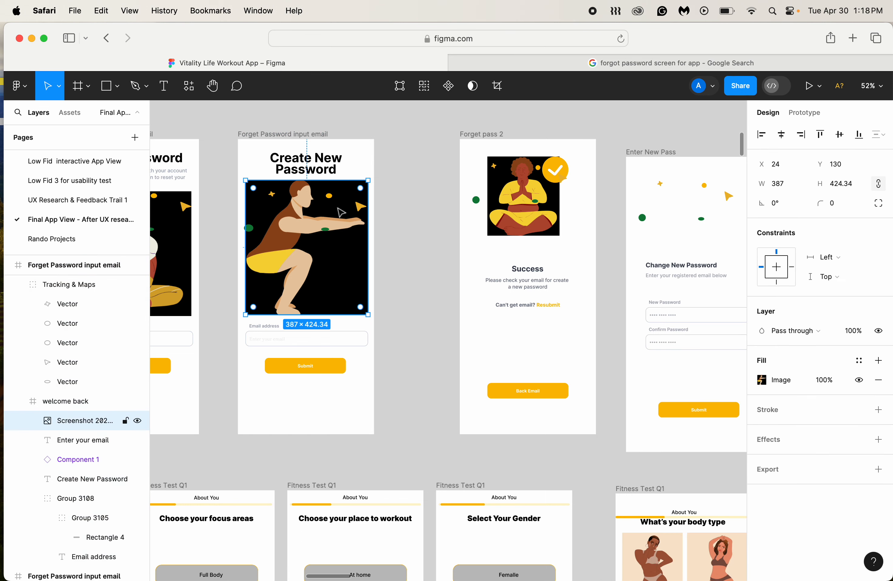
{"action": "left_click", "coordinate": [390, 212]}
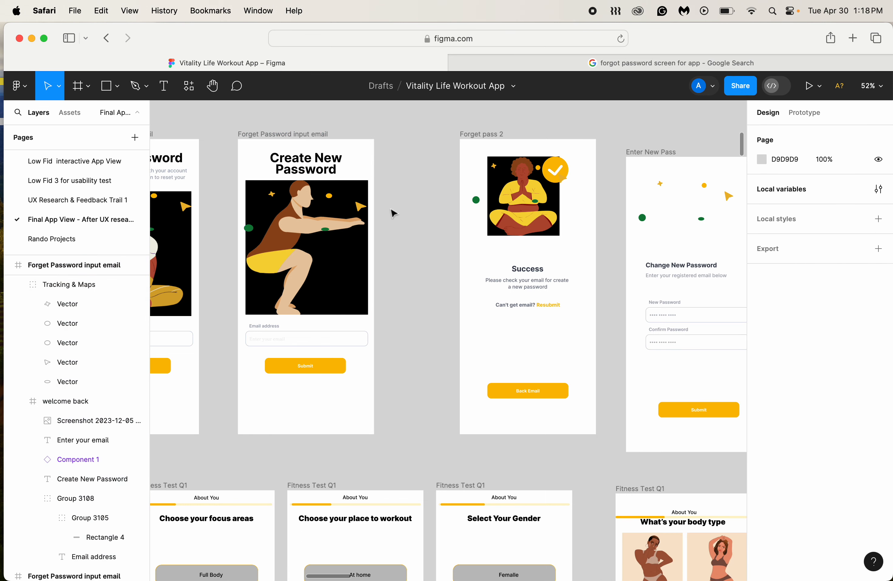
Step: Fit the decorative shapes group over the upper part of the squatting illustration at X 24, Y 130, sized 387 by 114
{"action": "left_click", "coordinate": [363, 219]}
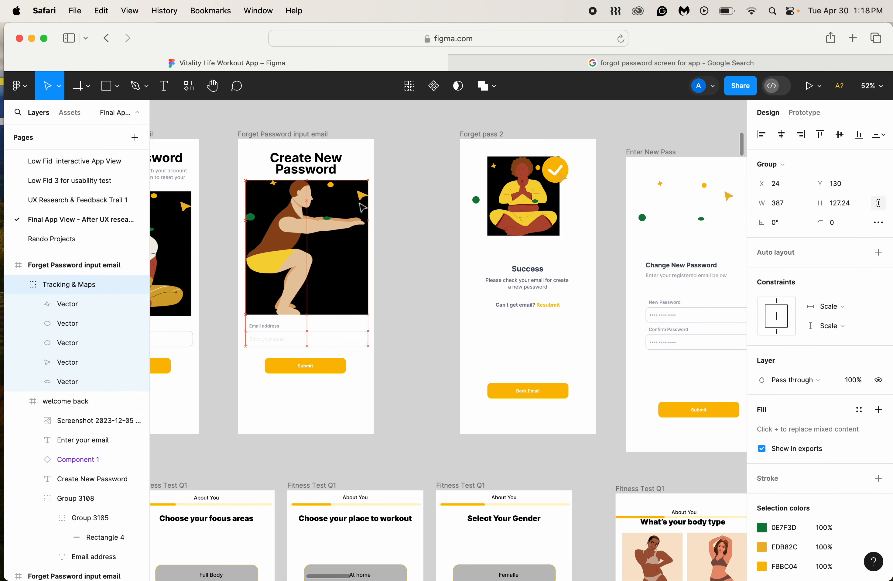
{"action": "left_click_drag", "start_coordinate": [360, 203], "coordinate": [369, 216]}
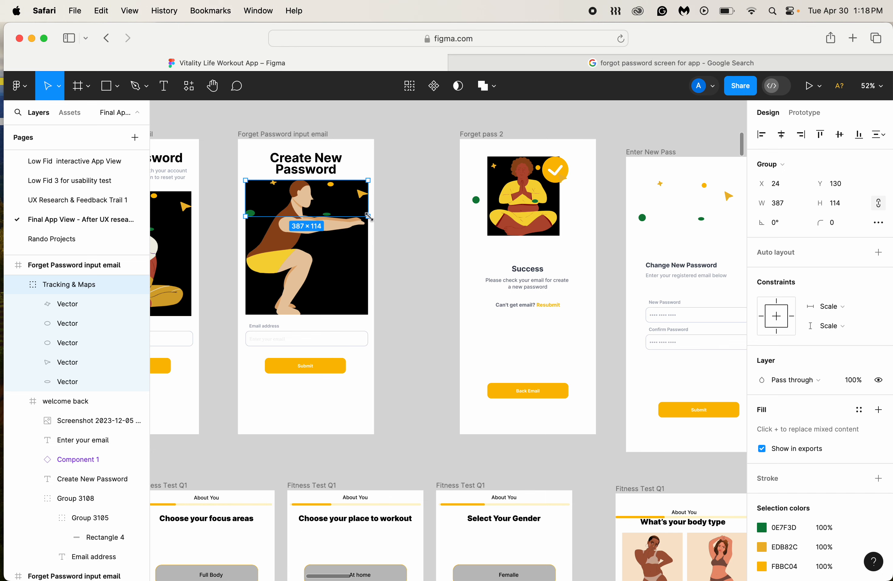
{"action": "left_click", "coordinate": [409, 231]}
{"action": "scroll", "coordinate": [391, 249], "scroll_direction": "left", "scroll_amount": 3}
{"action": "scroll", "coordinate": [391, 250], "scroll_direction": "left", "scroll_amount": 2}
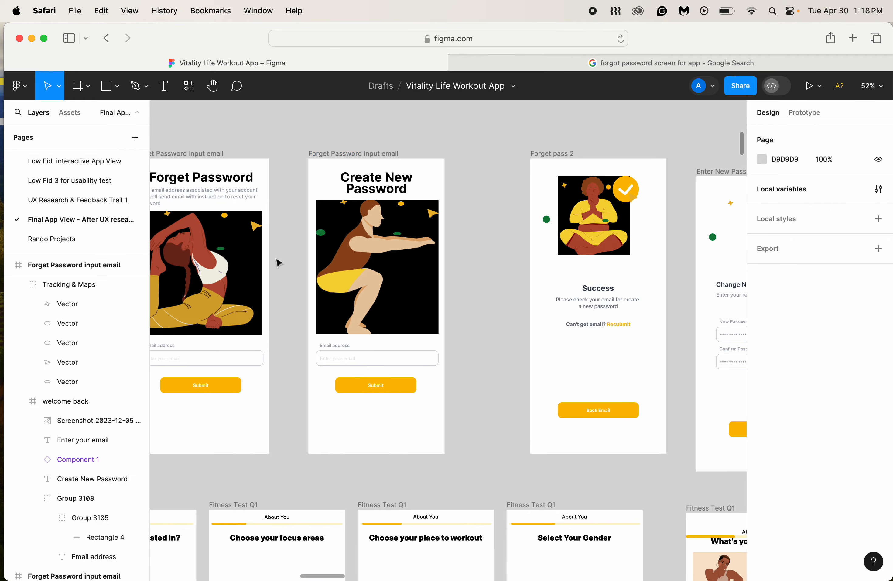
Step: Match the squatting illustration's height to the yoga illustration on the Forget Password screen by setting it to 393.79 with locked proportions
{"action": "scroll", "coordinate": [280, 259], "scroll_direction": "left", "scroll_amount": 5}
{"action": "left_click", "coordinate": [283, 248]}
{"action": "left_click", "coordinate": [290, 240]}
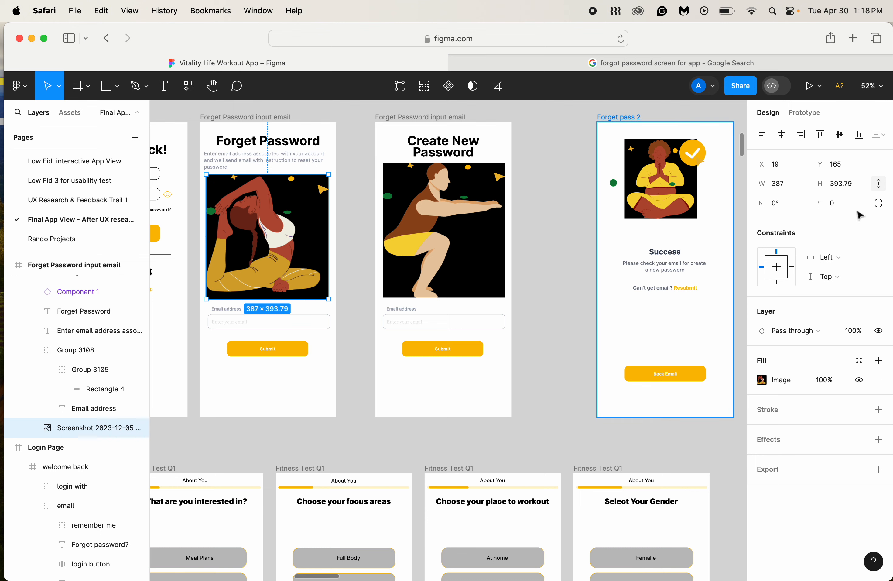
{"action": "left_click", "coordinate": [846, 186]}
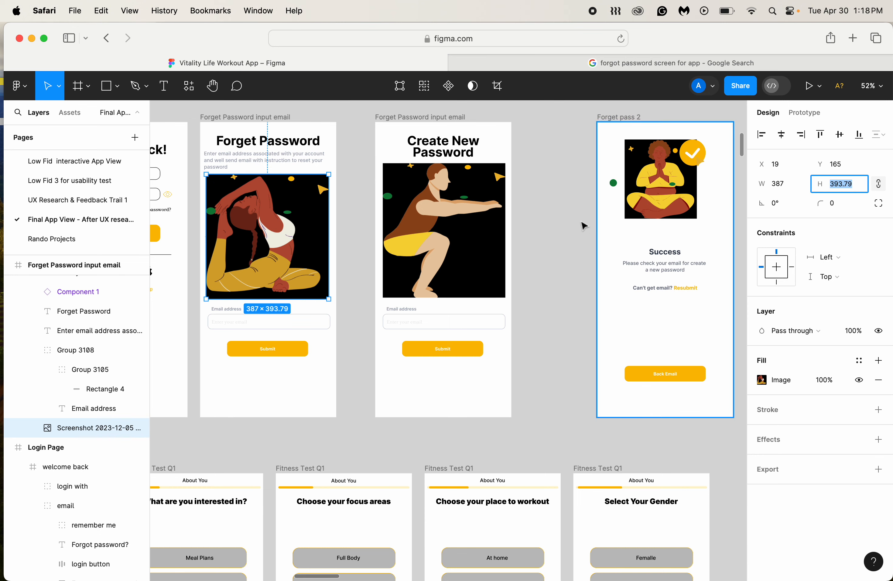
{"action": "left_click", "coordinate": [477, 234]}
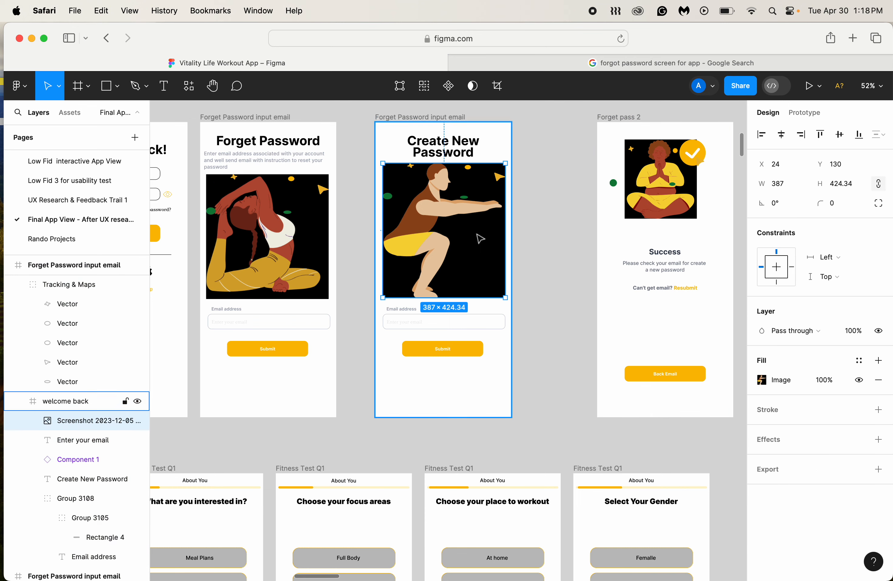
{"action": "left_click", "coordinate": [845, 183]}
{"action": "type", "text": "393.79"}
{"action": "key", "text": "Return"}
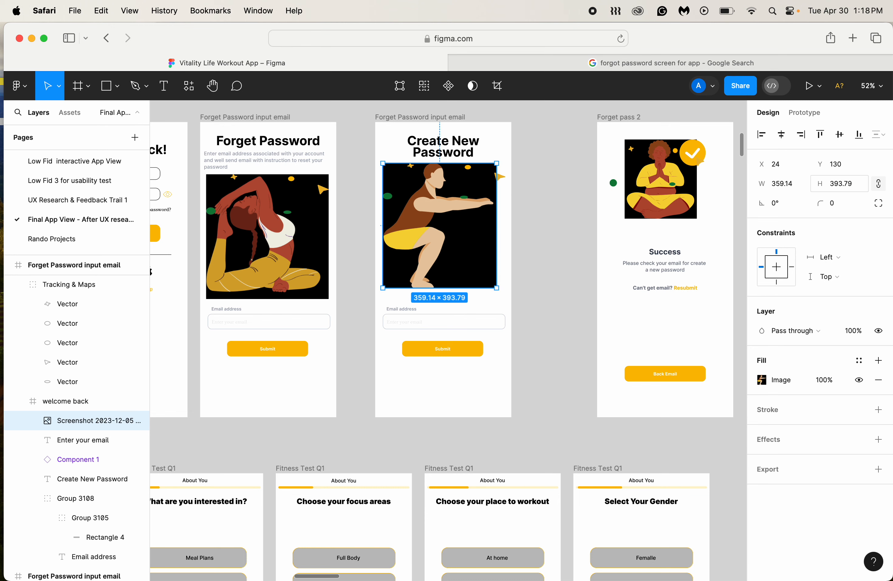
Step: Set the squatting illustration's width back to 387 with locked proportions, using the Forget Password illustration as reference
{"action": "left_click", "coordinate": [317, 270]}
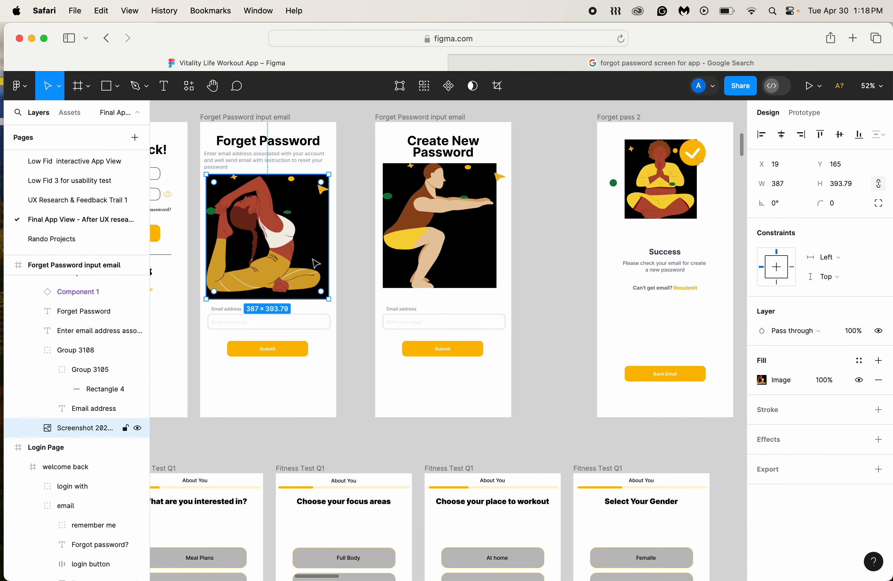
{"action": "left_click", "coordinate": [478, 223]}
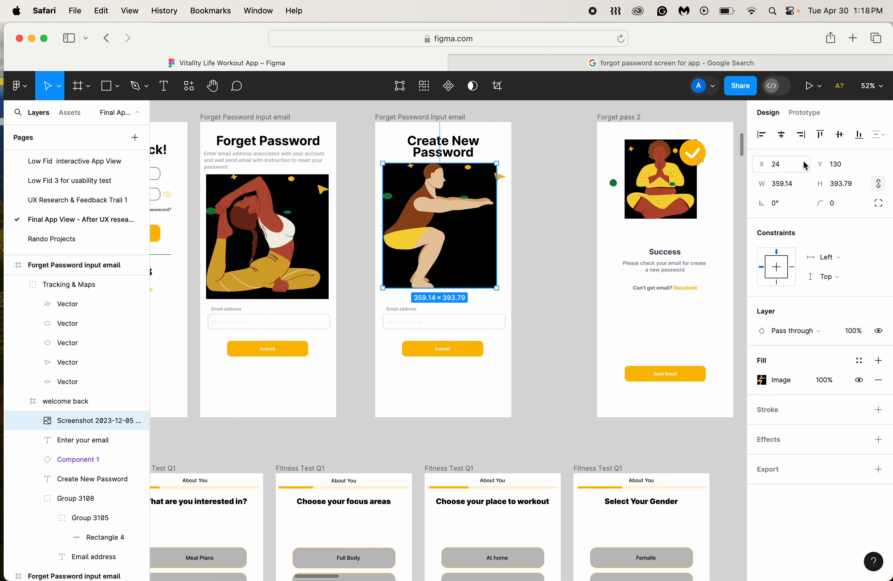
{"action": "left_click", "coordinate": [789, 184]}
{"action": "type", "text": "387"}
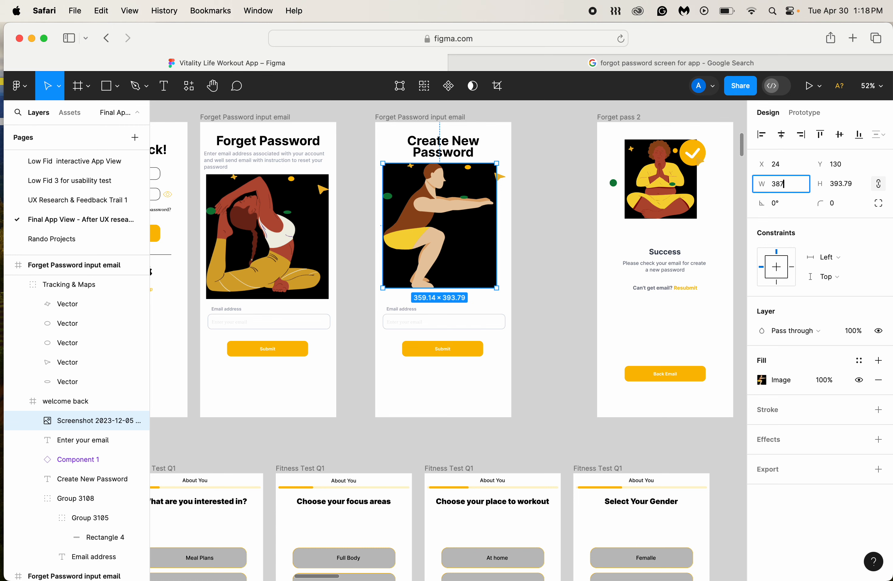
{"action": "key", "text": "Return"}
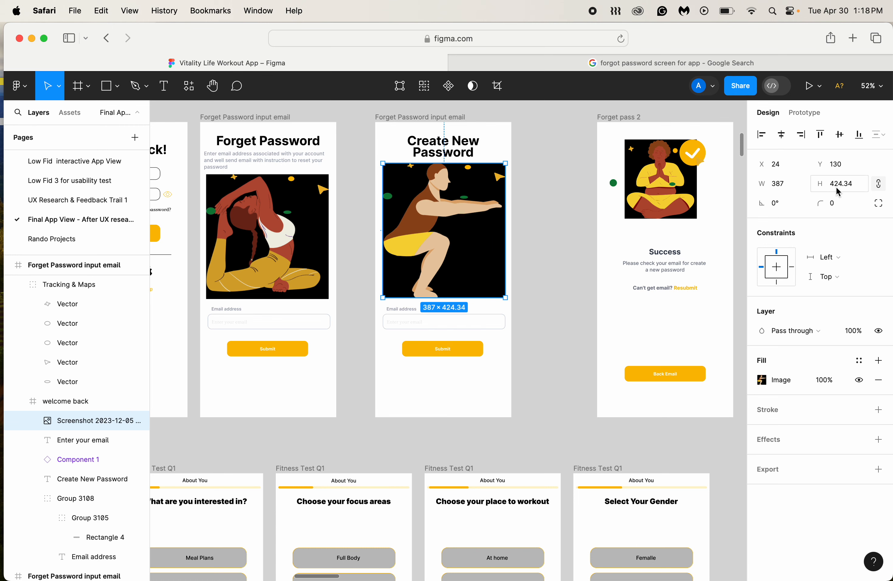
{"action": "left_click", "coordinate": [530, 227]}
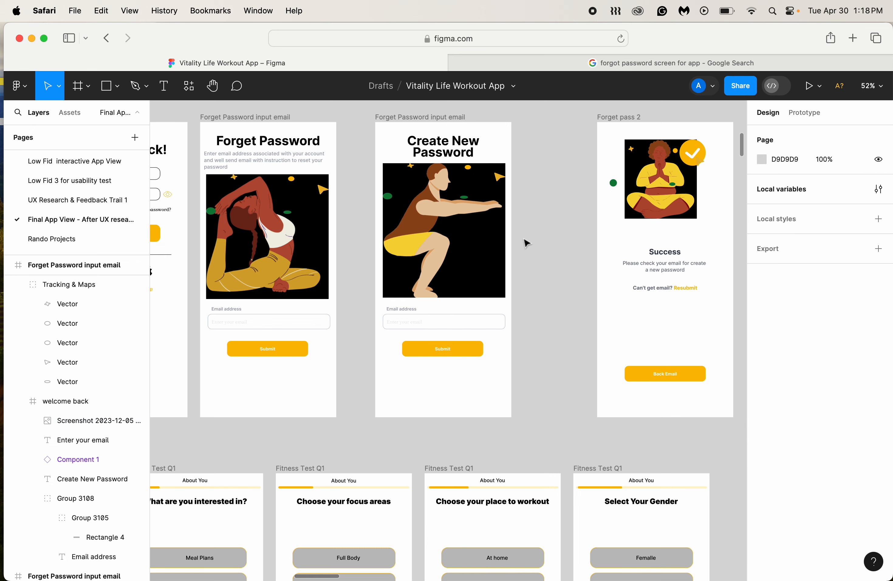
Step: Cut the New Password and Confirm Password field groups from the Enter New Pass screen
{"action": "left_click", "coordinate": [431, 329]}
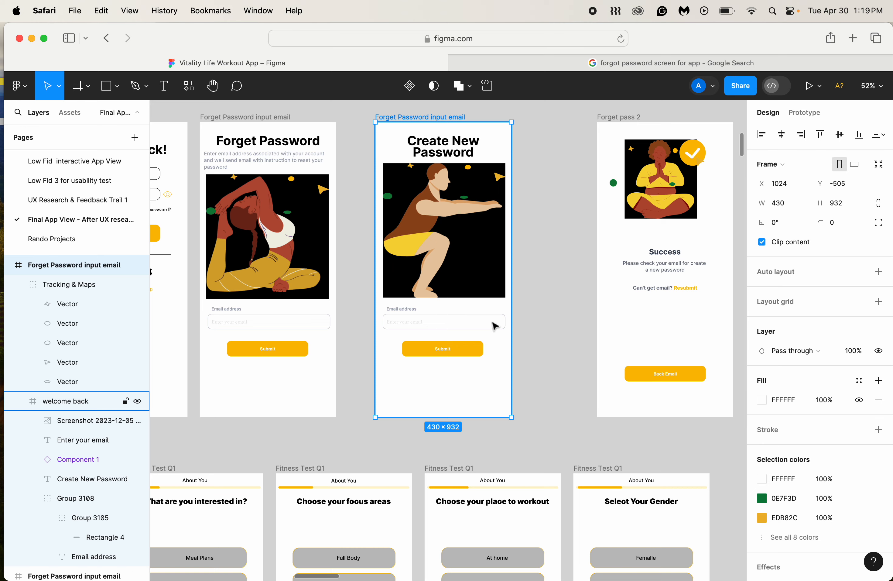
{"action": "scroll", "coordinate": [494, 323], "scroll_direction": "down", "scroll_amount": 5}
{"action": "left_click", "coordinate": [685, 311]}
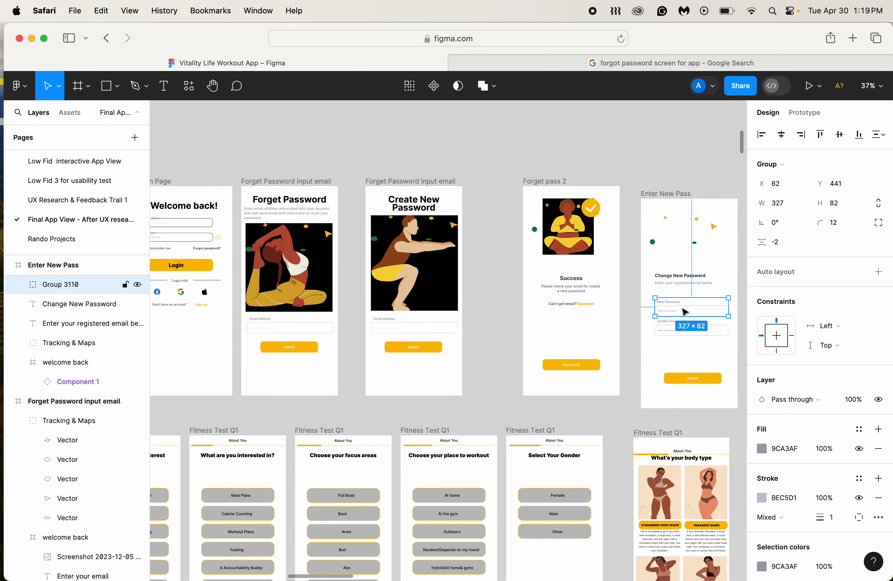
{"action": "left_click", "coordinate": [691, 330], "text": "shift"}
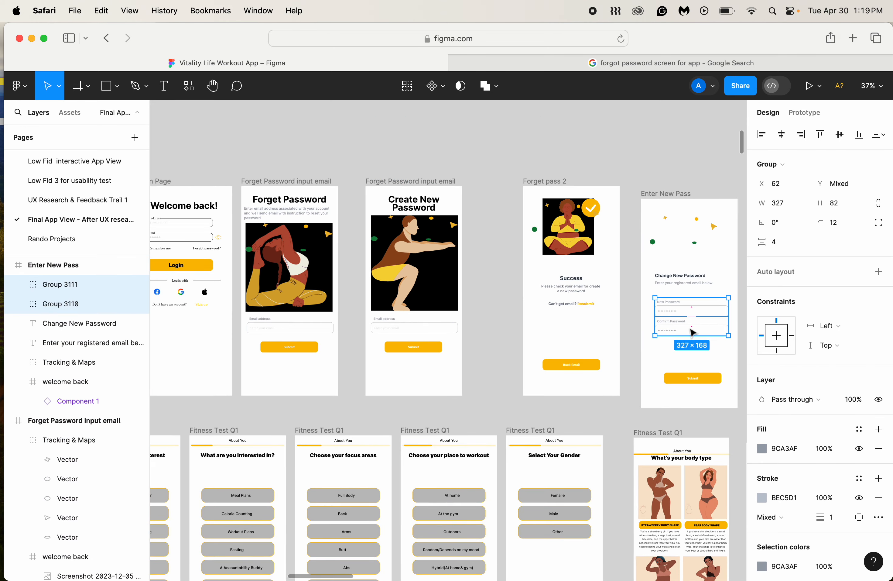
{"action": "key", "text": "super+x"}
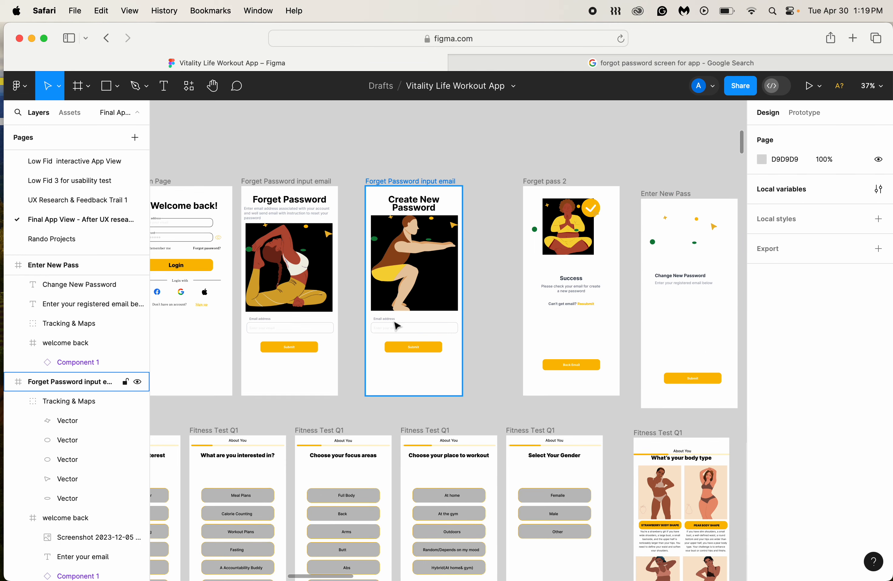
Step: Delete the Email address field group from the Create New Password screen and move its Submit button lower to make room
{"action": "left_click", "coordinate": [396, 326]}
{"action": "left_click", "coordinate": [396, 325]}
{"action": "key", "text": "BackSpace"}
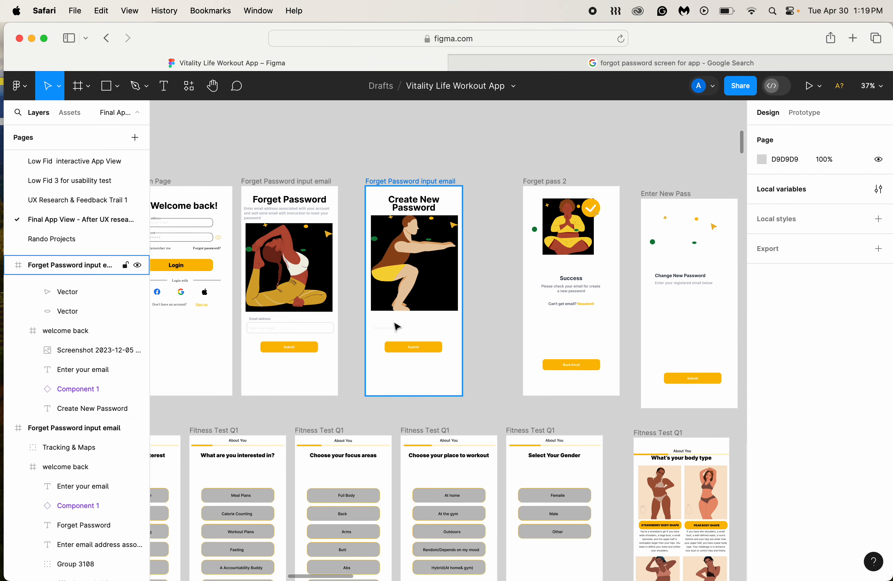
{"action": "left_click", "coordinate": [403, 349]}
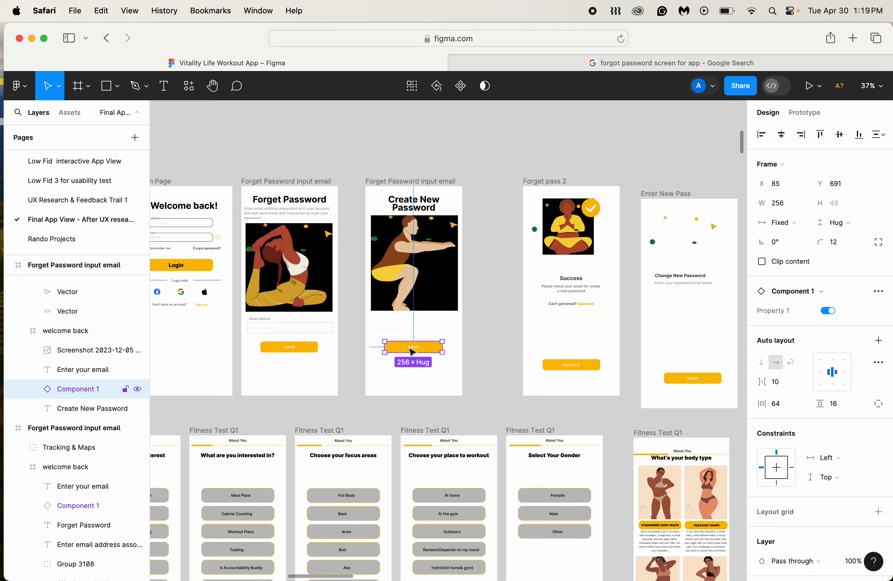
{"action": "left_click_drag", "start_coordinate": [414, 352], "coordinate": [415, 378]}
Step: Paste the New Password and Confirm Password fields into the Create New Password screen, centred between the illustration and Submit button at X 51
{"action": "left_click", "coordinate": [405, 339]}
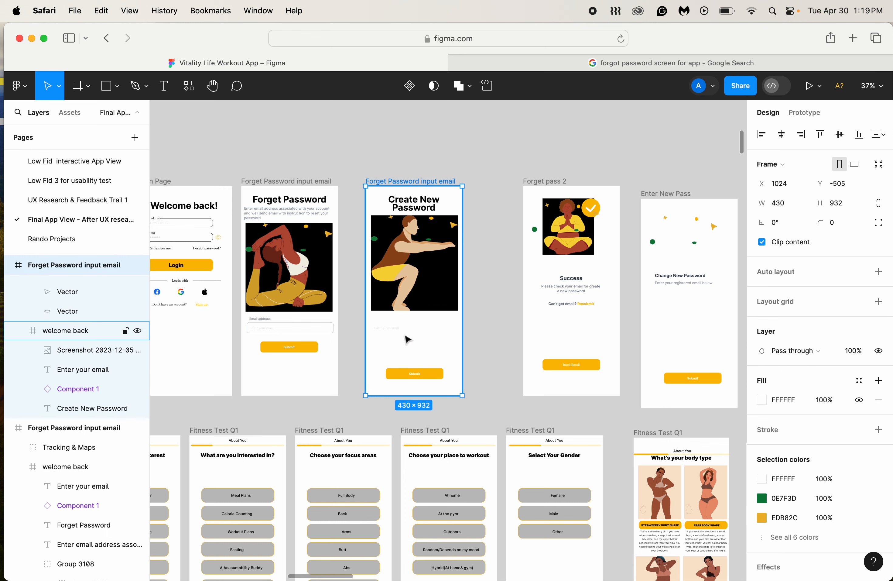
{"action": "key", "text": "super+v"}
{"action": "left_click_drag", "start_coordinate": [429, 299], "coordinate": [428, 335]}
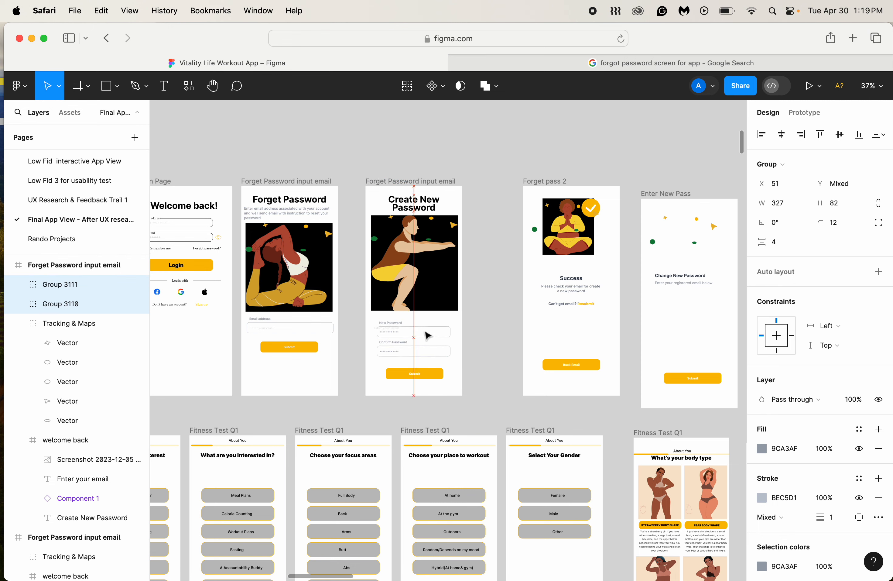
{"action": "left_click", "coordinate": [486, 320]}
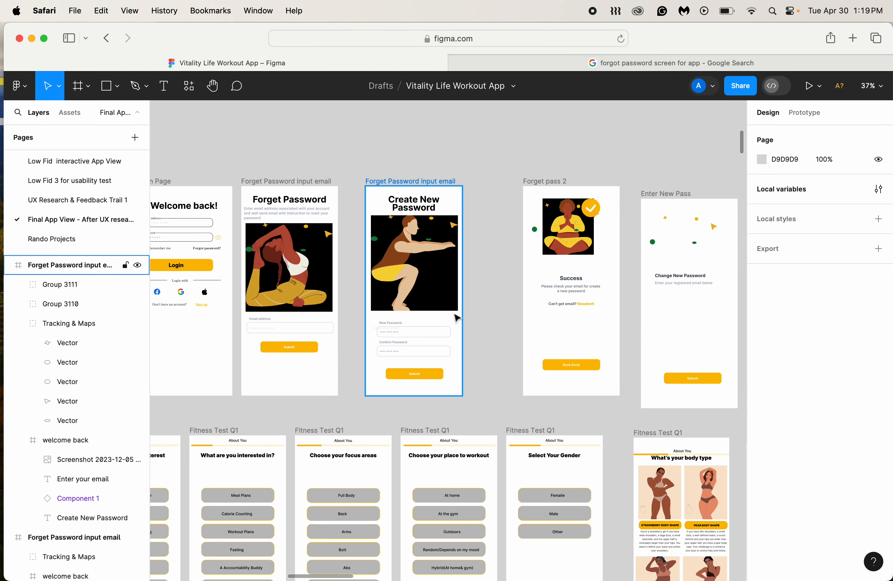
Step: Remove the leftover "Enter your email" placeholder text behind the New Password field on the Create New Password screen
{"action": "scroll", "coordinate": [458, 314], "scroll_direction": "up", "scroll_amount": 5}
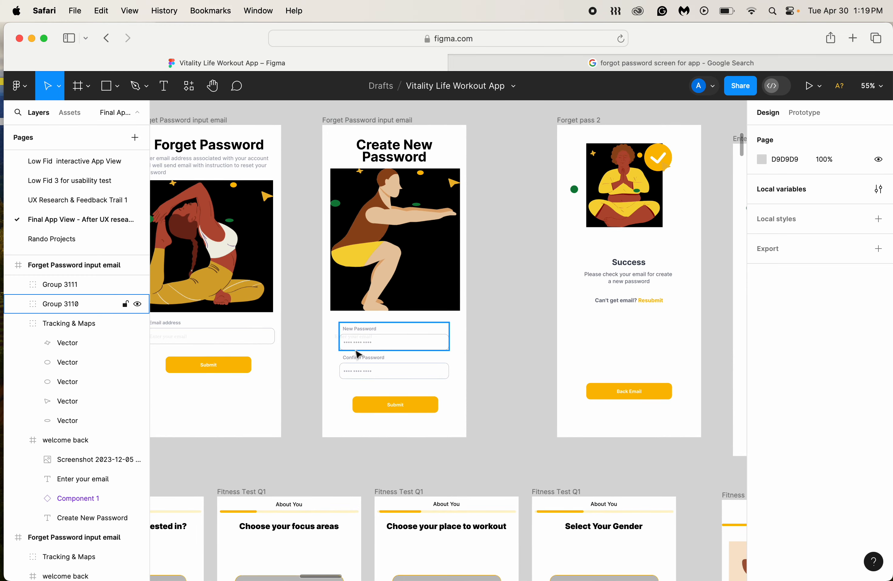
{"action": "scroll", "coordinate": [365, 346], "scroll_direction": "up", "scroll_amount": 2}
{"action": "scroll", "coordinate": [365, 346], "scroll_direction": "up", "scroll_amount": 2}
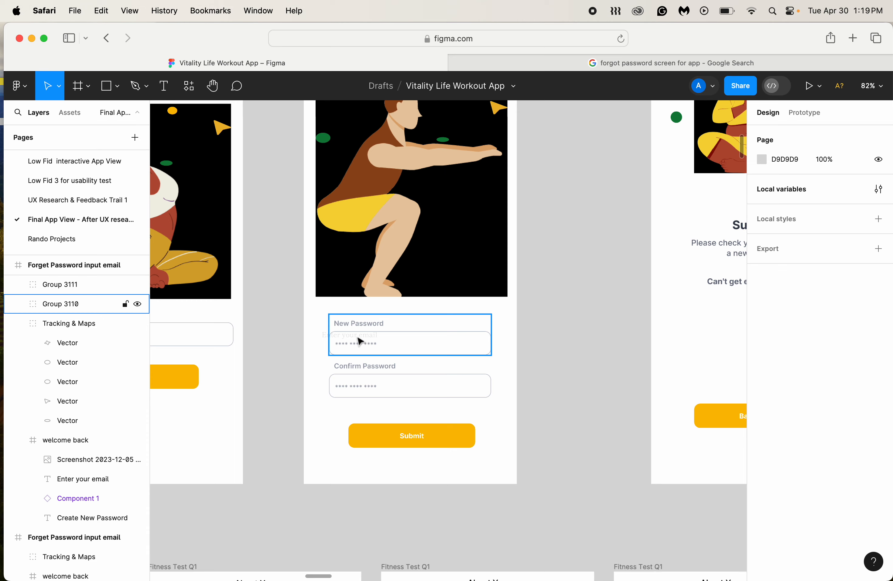
{"action": "left_click", "coordinate": [359, 342]}
{"action": "double_click", "coordinate": [358, 342]}
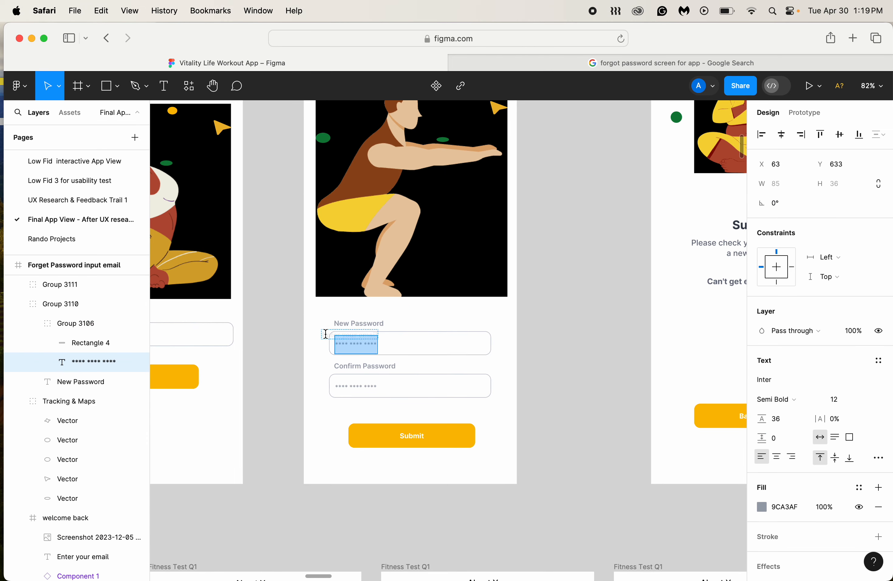
{"action": "left_click", "coordinate": [326, 335]}
{"action": "double_click", "coordinate": [344, 335]}
{"action": "key", "text": "BackSpace"}
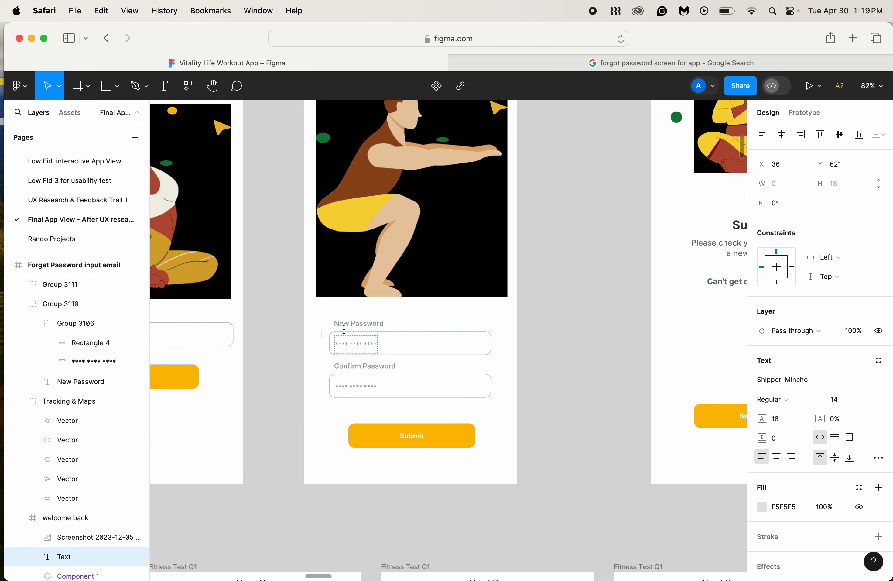
{"action": "left_click", "coordinate": [571, 358]}
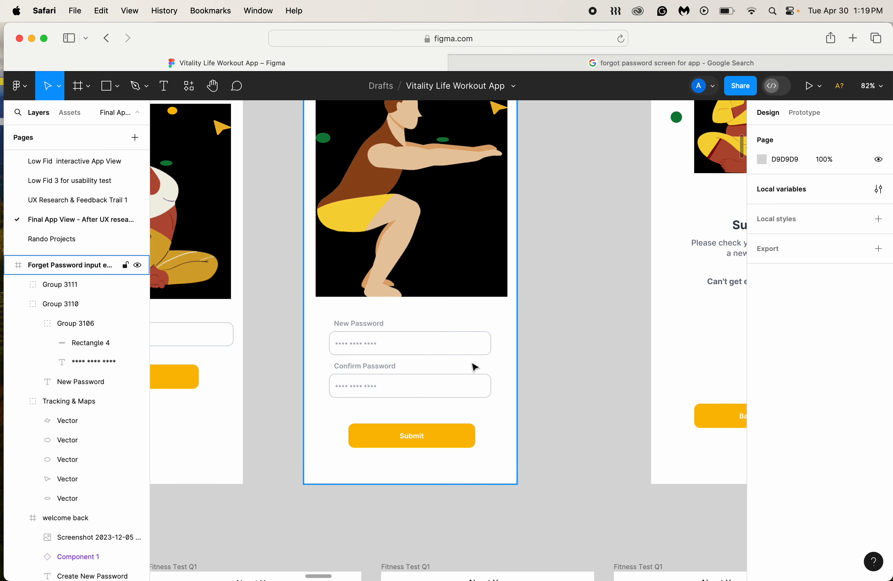
Step: Rename the frame containing the Create New Password screen to "Create new password"
{"action": "left_click", "coordinate": [405, 436]}
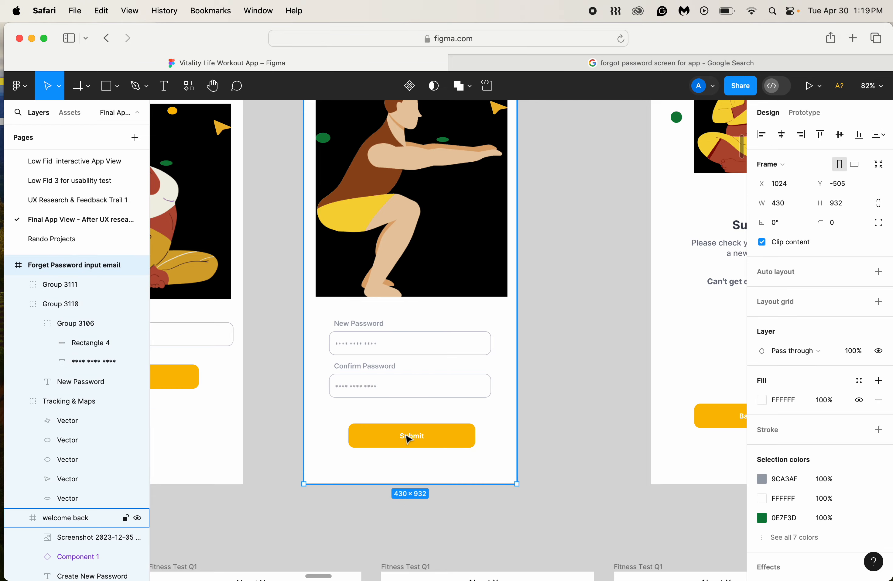
{"action": "scroll", "coordinate": [414, 426], "scroll_direction": "down", "scroll_amount": 5}
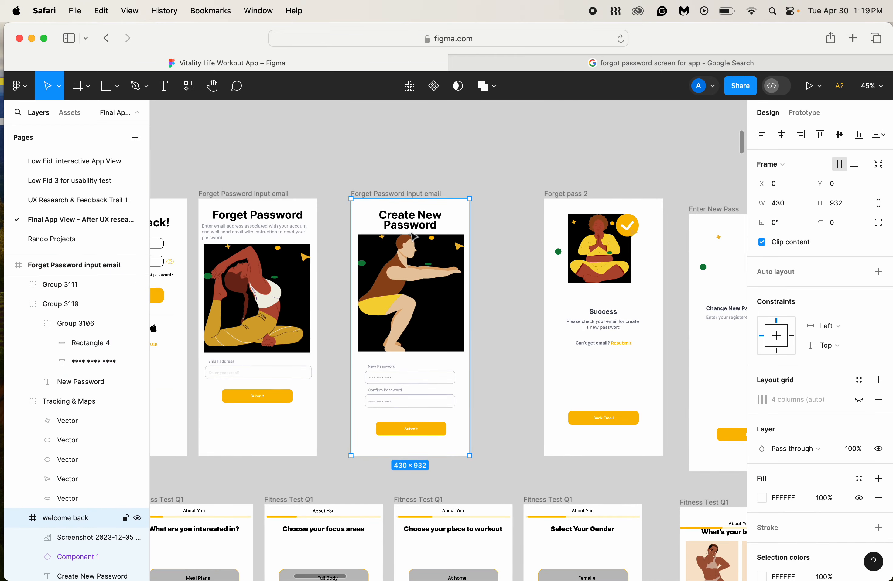
{"action": "left_click", "coordinate": [404, 194]}
{"action": "double_click", "coordinate": [405, 195]}
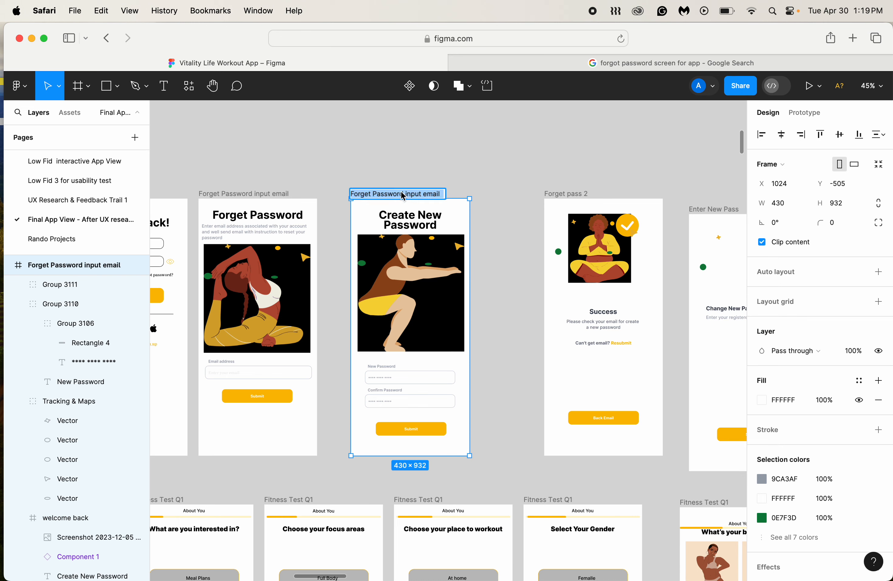
{"action": "type", "text": "Create new pa"}
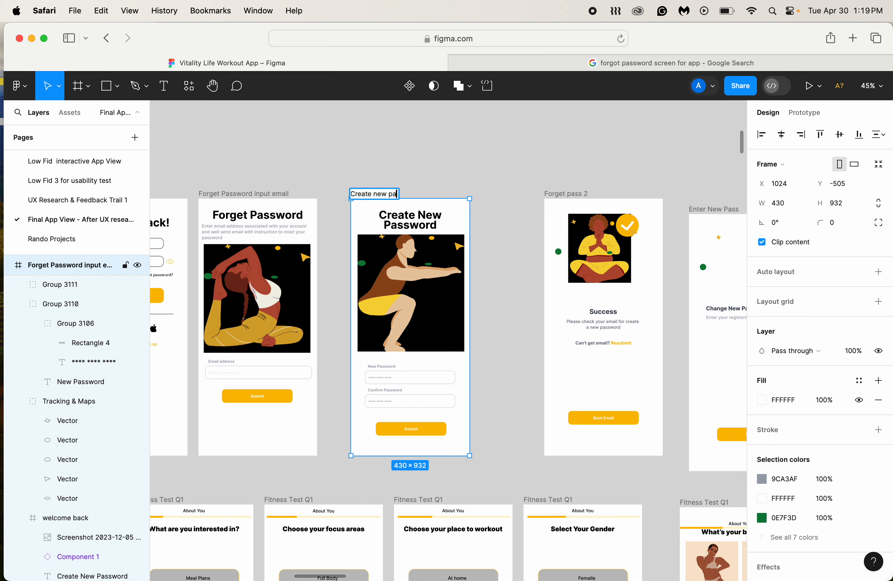
{"action": "type", "text": "ssword"}
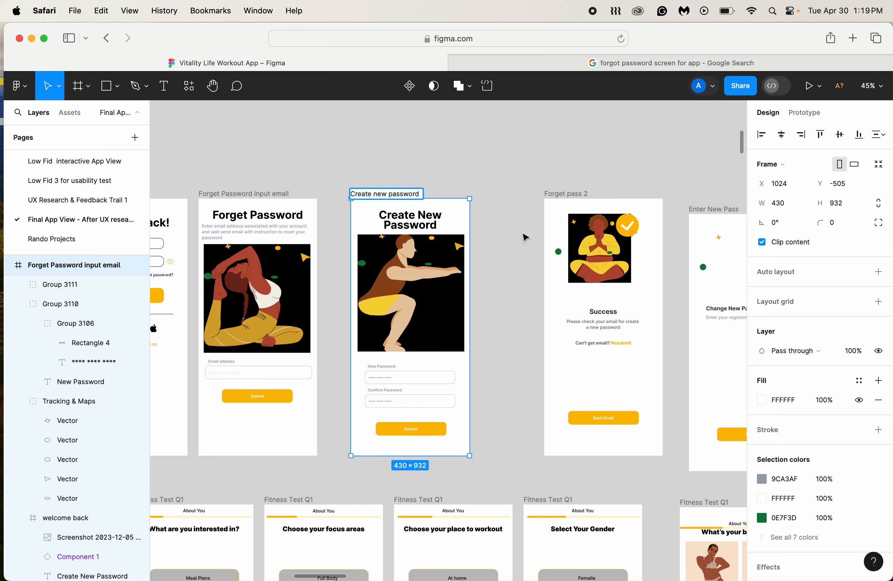
{"action": "left_click", "coordinate": [526, 238]}
Step: Delete the old Enter New Pass screen from the canvas
{"action": "scroll", "coordinate": [526, 237], "scroll_direction": "right", "scroll_amount": 5}
{"action": "scroll", "coordinate": [525, 237], "scroll_direction": "down", "scroll_amount": 2}
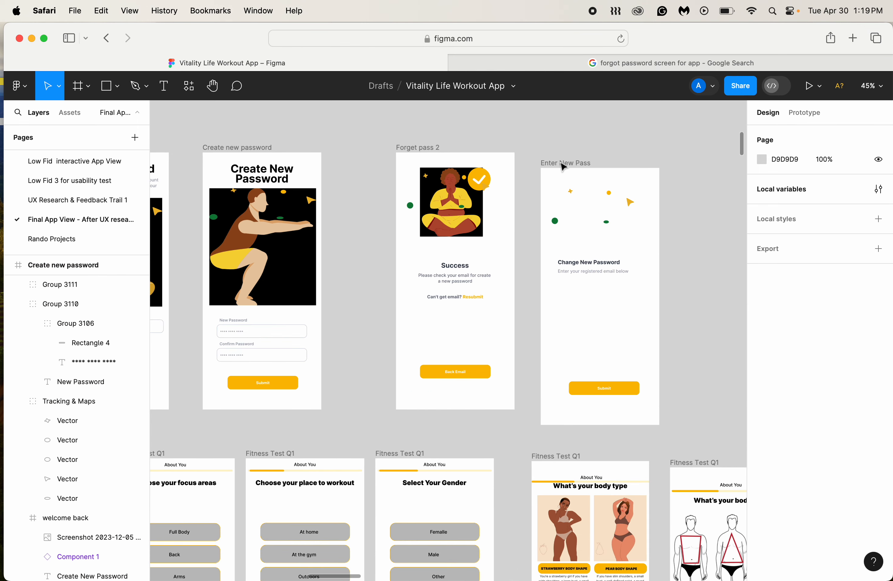
{"action": "left_click", "coordinate": [560, 164]}
{"action": "key", "text": "Delete"}
{"action": "scroll", "coordinate": [457, 182], "scroll_direction": "left", "scroll_amount": 5}
{"action": "scroll", "coordinate": [457, 181], "scroll_direction": "up", "scroll_amount": 2}
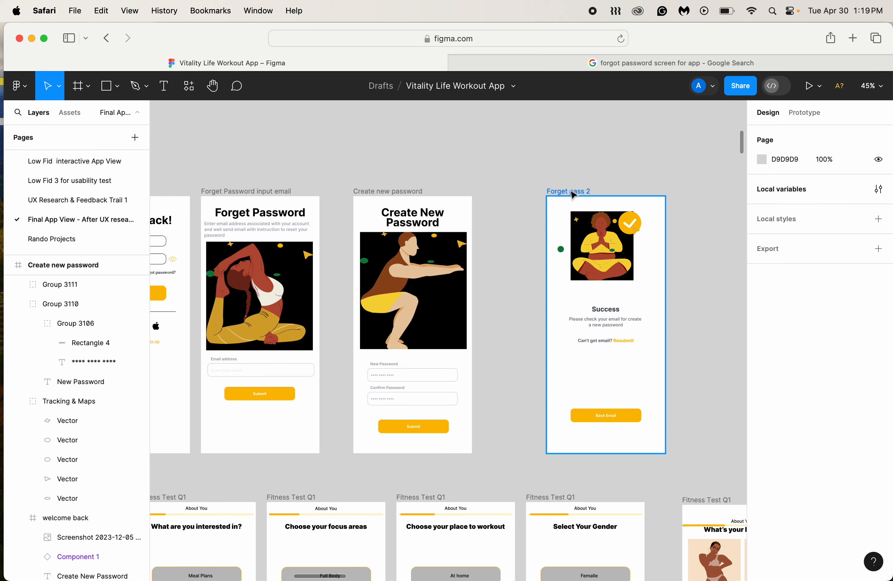
Step: Rename the Forget pass 2 frame to "Success Now Login" and move it closer to the Create new password frame, at X 1524
{"action": "left_click", "coordinate": [571, 193]}
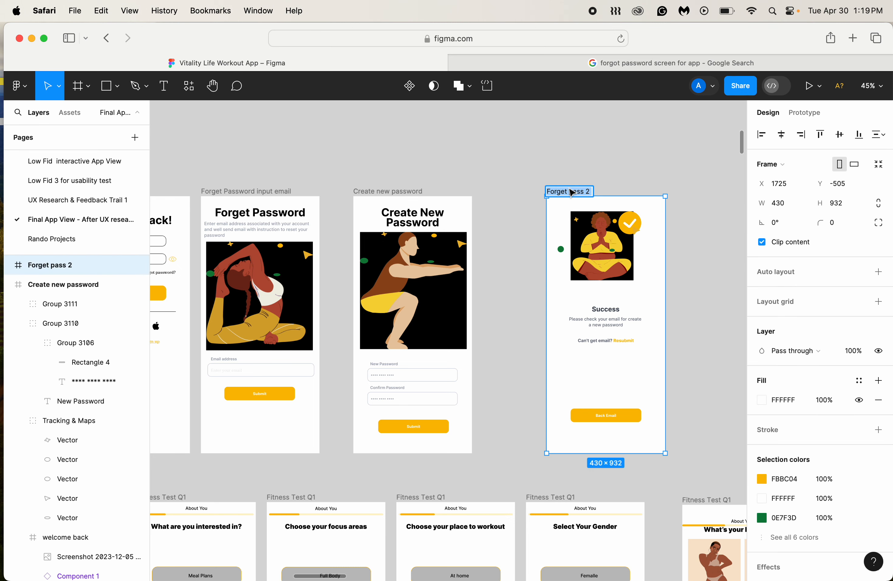
{"action": "double_click", "coordinate": [571, 192]}
{"action": "type", "text": "Success"}
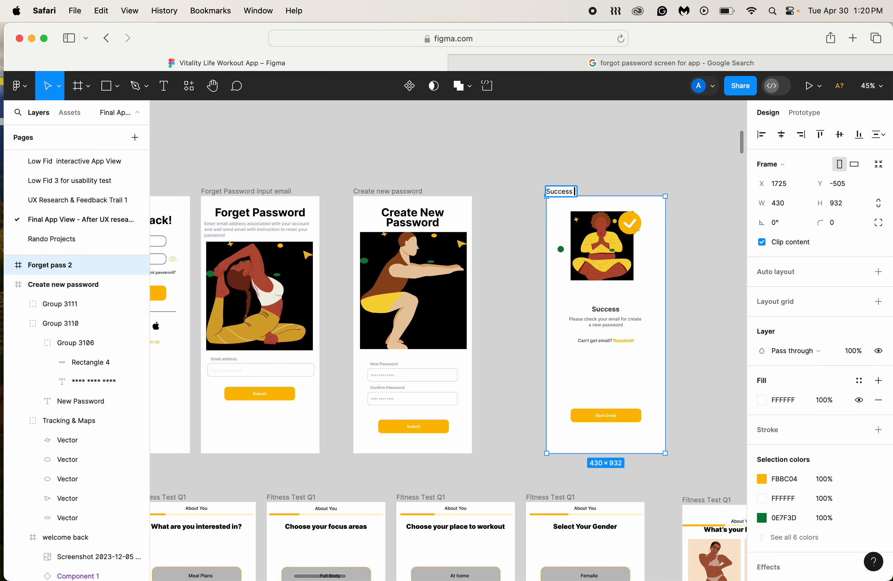
{"action": "type", "text": " Login "}
{"action": "type", "text": "Now Login"}
{"action": "left_click", "coordinate": [693, 181]}
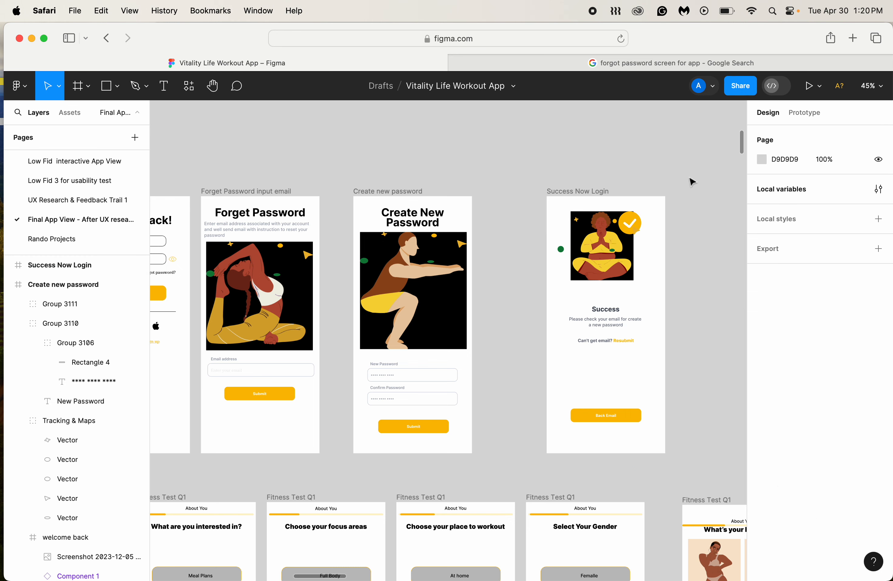
{"action": "left_click", "coordinate": [616, 197]}
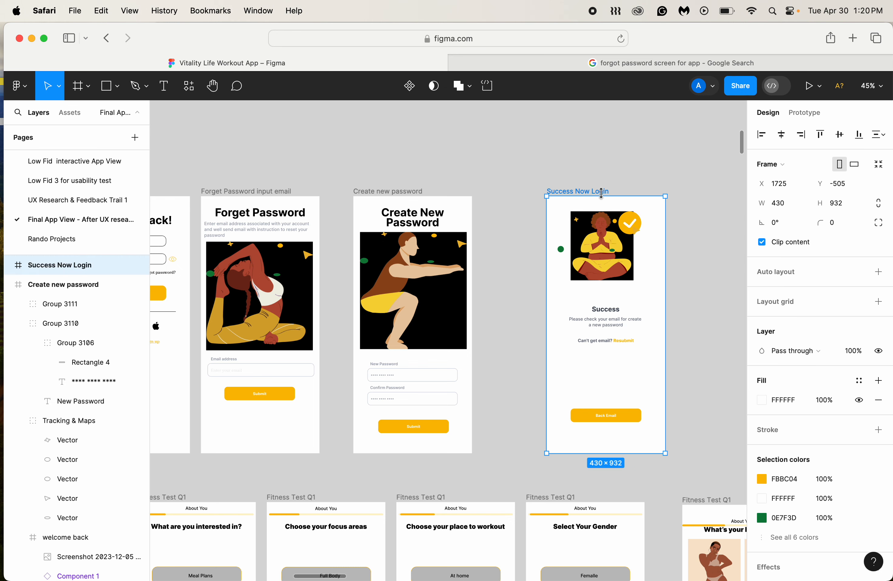
{"action": "left_click_drag", "start_coordinate": [573, 194], "coordinate": [516, 194]}
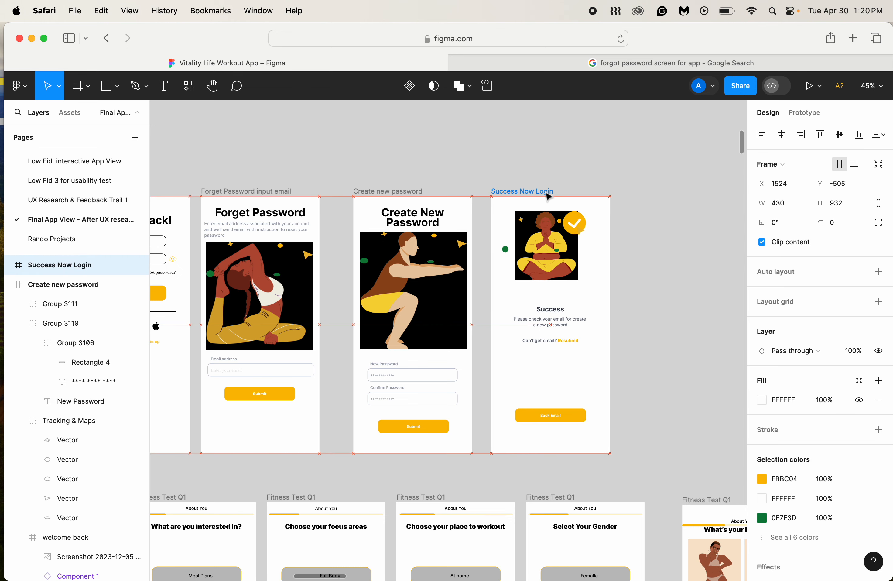
Step: Enlarge the meditating woman illustration on the Success Now Login screen to 387 wide, keeping its proportions, and shift it to X 0
{"action": "left_click", "coordinate": [571, 260]}
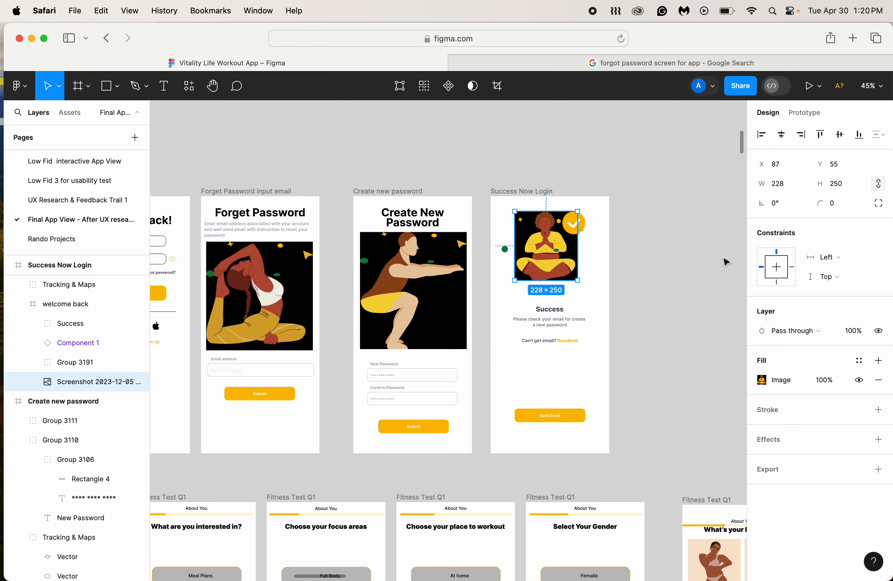
{"action": "left_click", "coordinate": [779, 188]}
{"action": "type", "text": "387"}
{"action": "key", "text": "Return"}
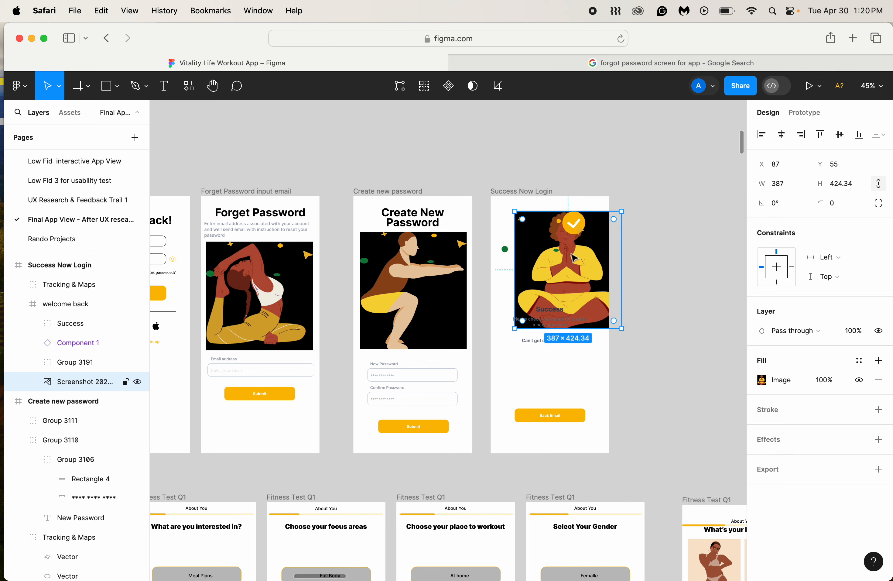
{"action": "left_click_drag", "start_coordinate": [574, 258], "coordinate": [551, 259]}
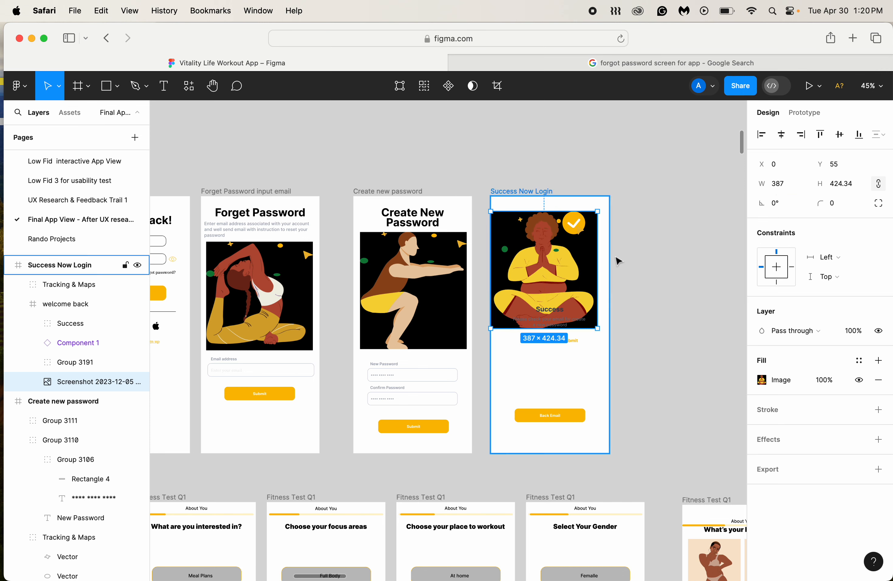
Step: Move the Success Now Login frame farther along the row and duplicate the Create new password frame beside the original
{"action": "left_click_drag", "start_coordinate": [526, 193], "coordinate": [698, 200]}
{"action": "left_click", "coordinate": [368, 192]}
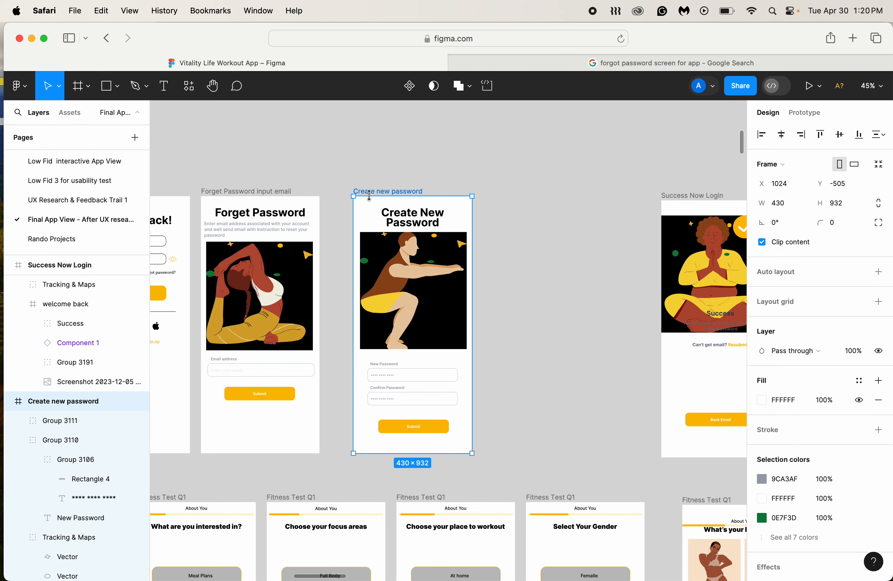
{"action": "key", "text": "super+d"}
{"action": "scroll", "coordinate": [490, 193], "scroll_direction": "right", "scroll_amount": 3}
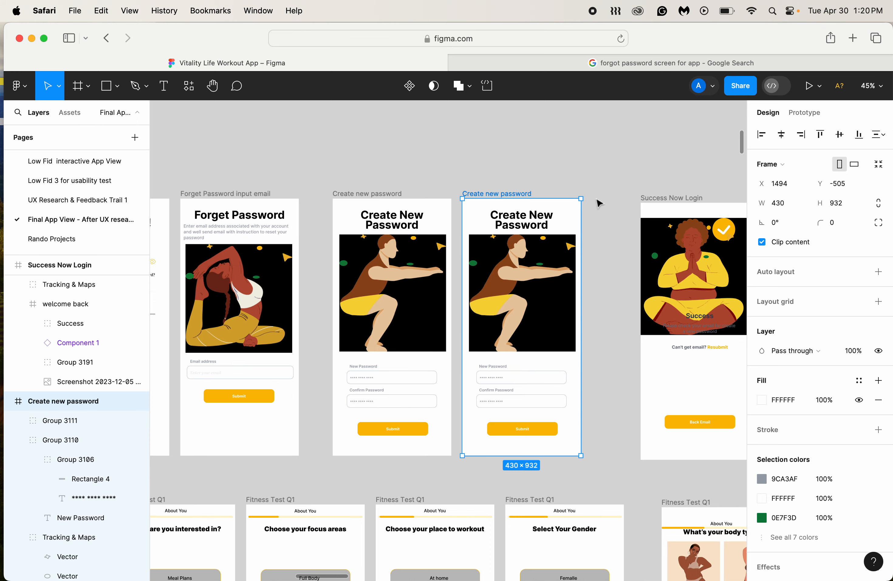
Step: Clear the old success frame's custom name and rename the duplicated Create new password frame "Success Now Login"
{"action": "left_click", "coordinate": [631, 197]}
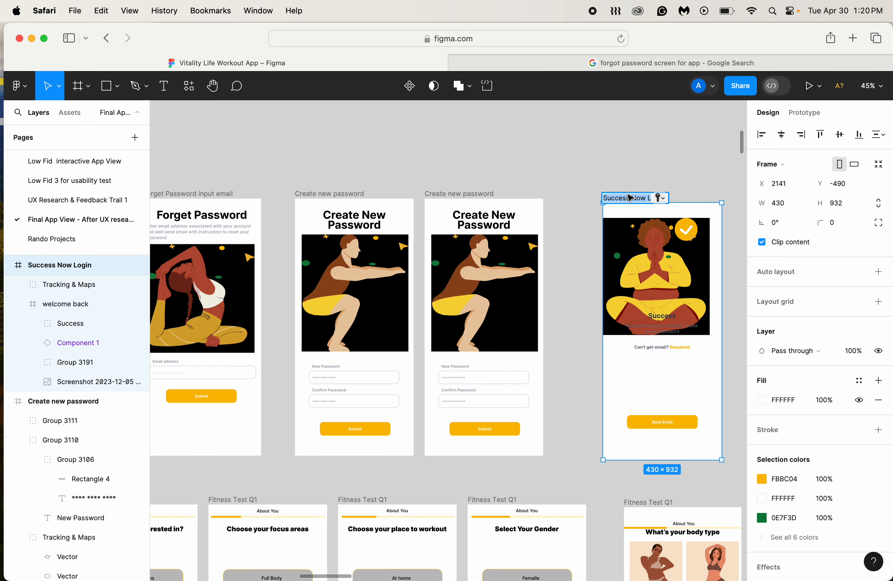
{"action": "key", "text": "BackSpace"}
{"action": "key", "text": "Return"}
{"action": "left_click", "coordinate": [484, 194]}
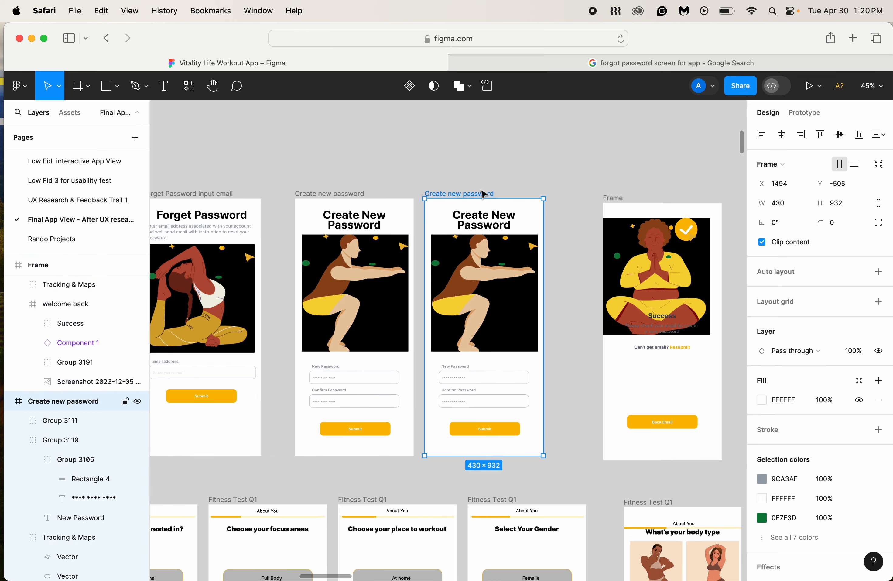
{"action": "key", "text": "super+v"}
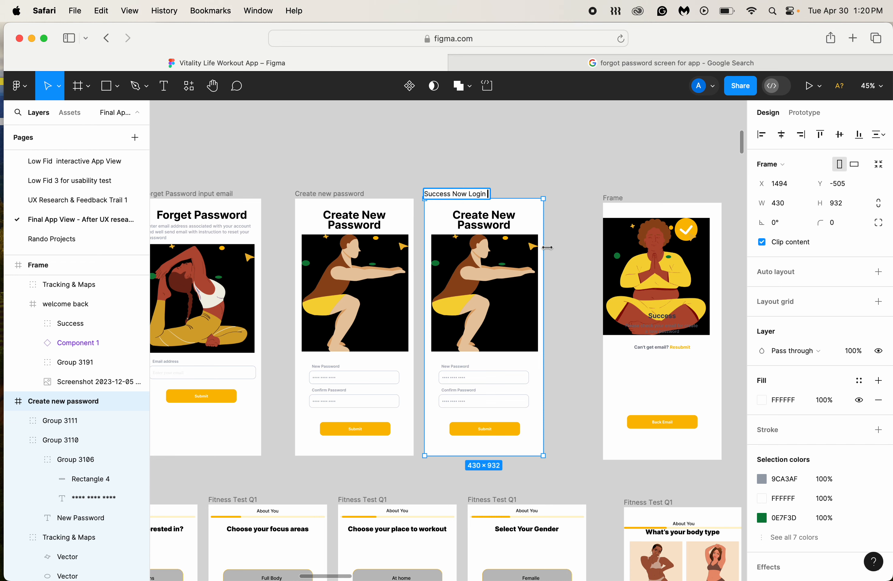
Step: Replace the squatting illustration on the duplicated screen with the old frame's meditating woman illustration, placed at X 21, Y 129
{"action": "left_click", "coordinate": [664, 278]}
{"action": "left_click_drag", "start_coordinate": [663, 294], "coordinate": [642, 277]}
{"action": "double_click", "coordinate": [626, 250]}
{"action": "double_click", "coordinate": [627, 250]}
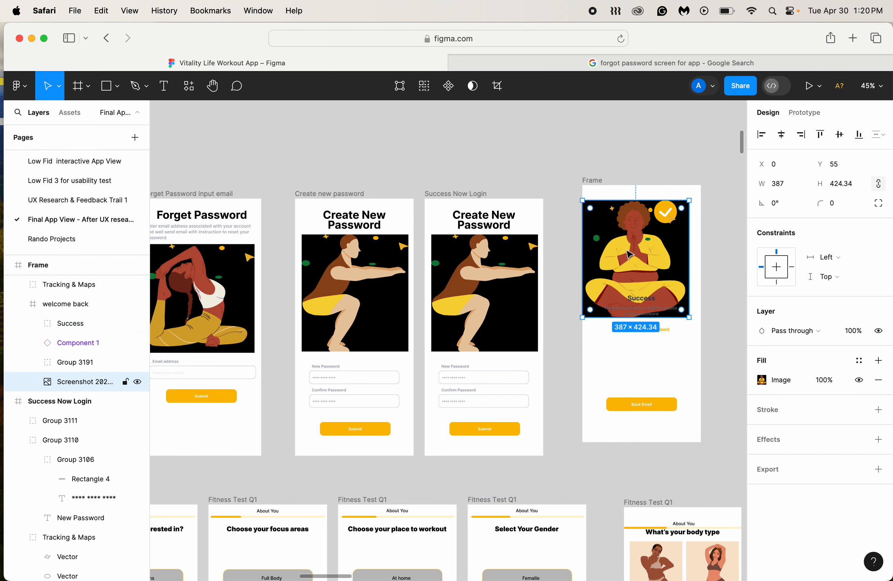
{"action": "key", "text": "Delete"}
{"action": "left_click", "coordinate": [473, 279]}
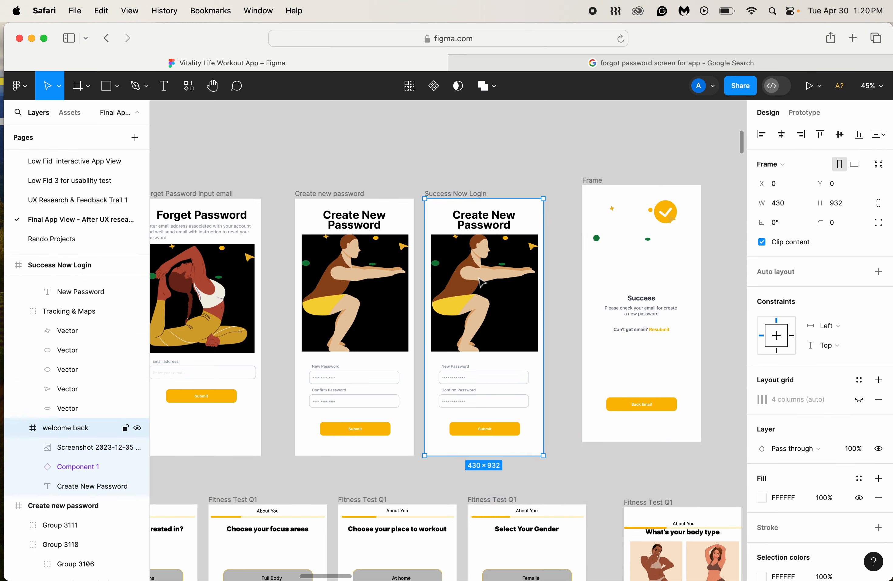
{"action": "double_click", "coordinate": [481, 281]}
{"action": "key", "text": "super+x"}
{"action": "key", "text": "super+v"}
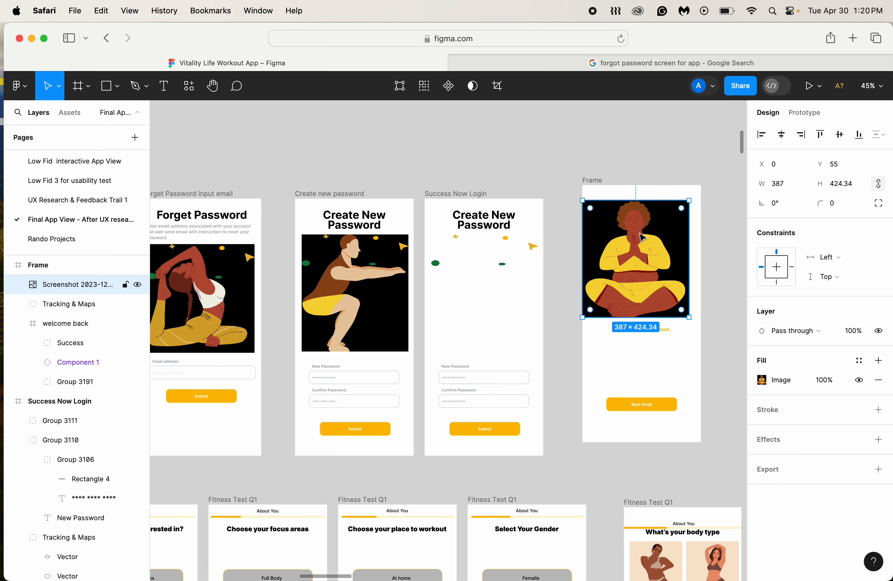
{"action": "left_click_drag", "start_coordinate": [640, 234], "coordinate": [497, 274]}
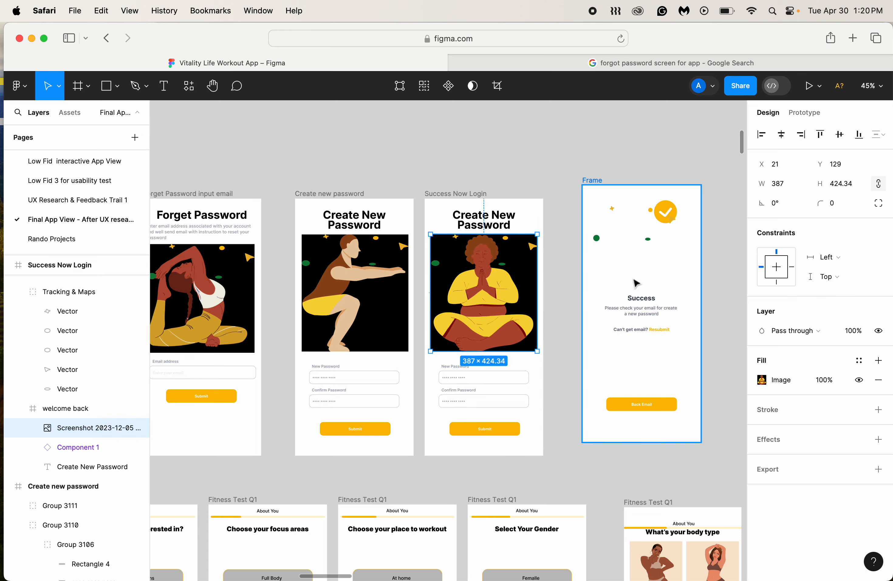
Step: Change the heading on the Success Now Login screen to "Success"
{"action": "left_click", "coordinate": [484, 220]}
{"action": "key", "text": "Return"}
{"action": "type", "text": "S"}
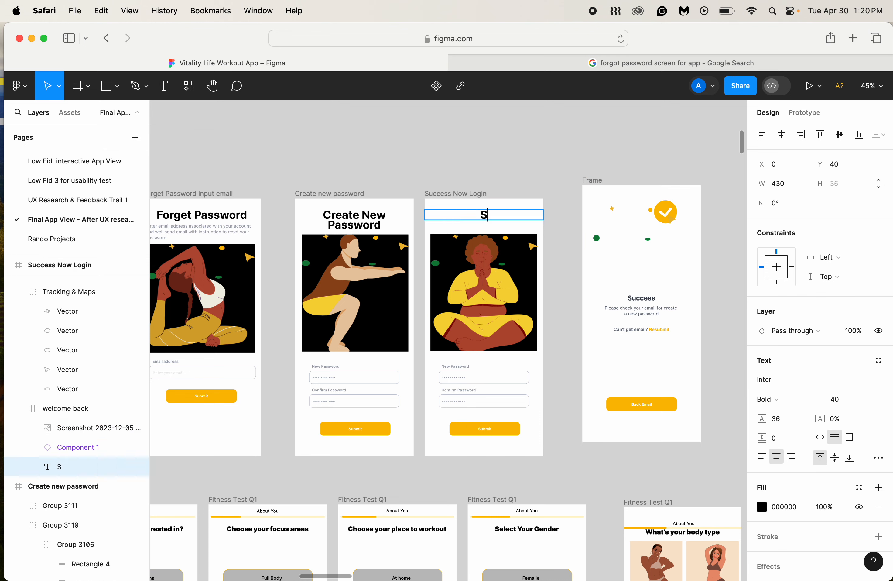
{"action": "type", "text": "uccess"}
{"action": "key", "text": "Escape"}
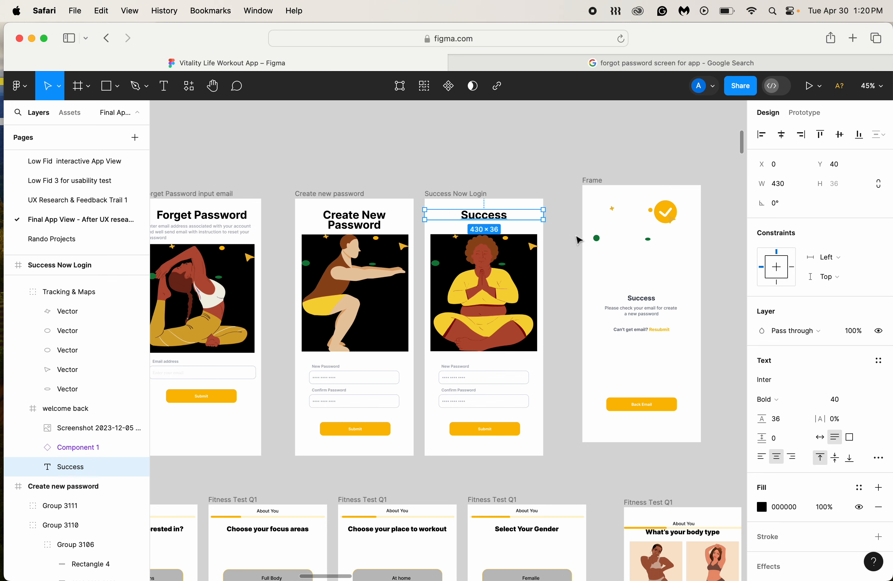
{"action": "left_click", "coordinate": [575, 241]}
Step: Move the yellow checkmark badge from the old frame to beside the Success heading, at X 305, Y 35
{"action": "left_click", "coordinate": [667, 211]}
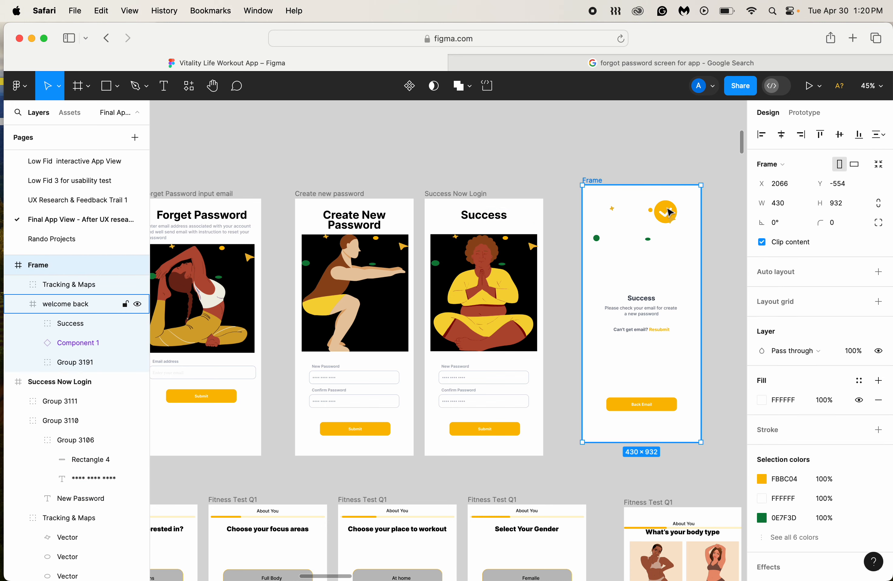
{"action": "left_click", "coordinate": [669, 213]}
{"action": "left_click_drag", "start_coordinate": [669, 212], "coordinate": [525, 219]}
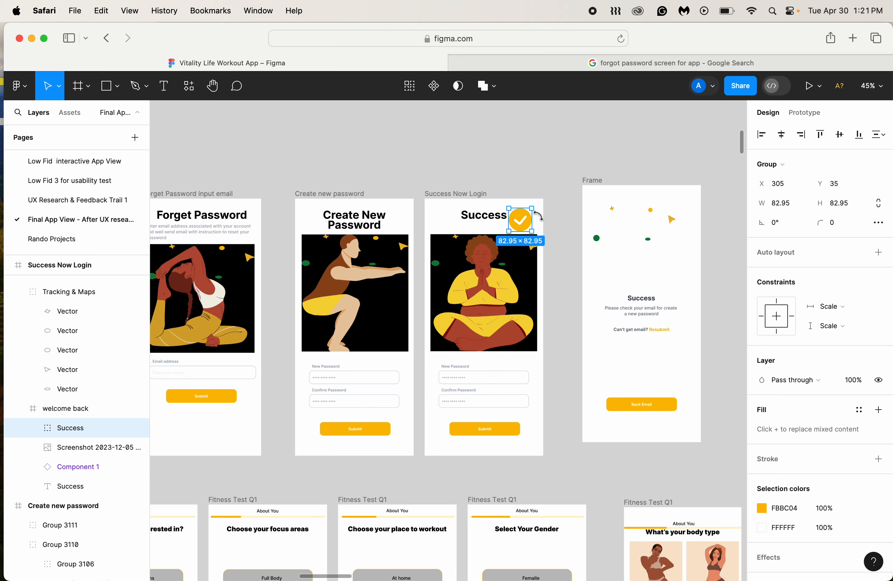
{"action": "left_click", "coordinate": [562, 218]}
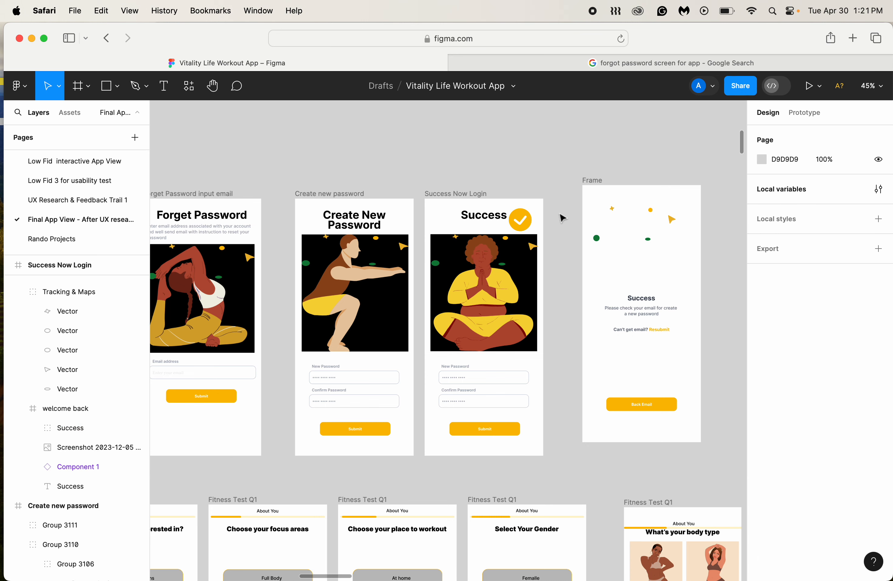
Step: Examine the old frame's email instruction text against the redesigned password recovery screens
{"action": "left_click", "coordinate": [637, 316]}
{"action": "left_click", "coordinate": [636, 313]}
{"action": "double_click", "coordinate": [635, 312]}
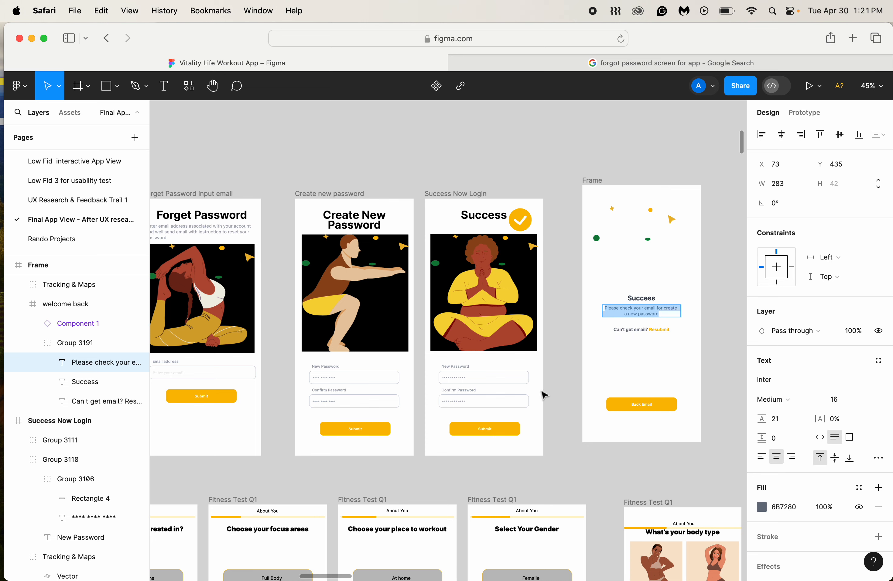
{"action": "scroll", "coordinate": [543, 395], "scroll_direction": "down", "scroll_amount": 3}
{"action": "scroll", "coordinate": [544, 395], "scroll_direction": "up", "scroll_amount": 2}
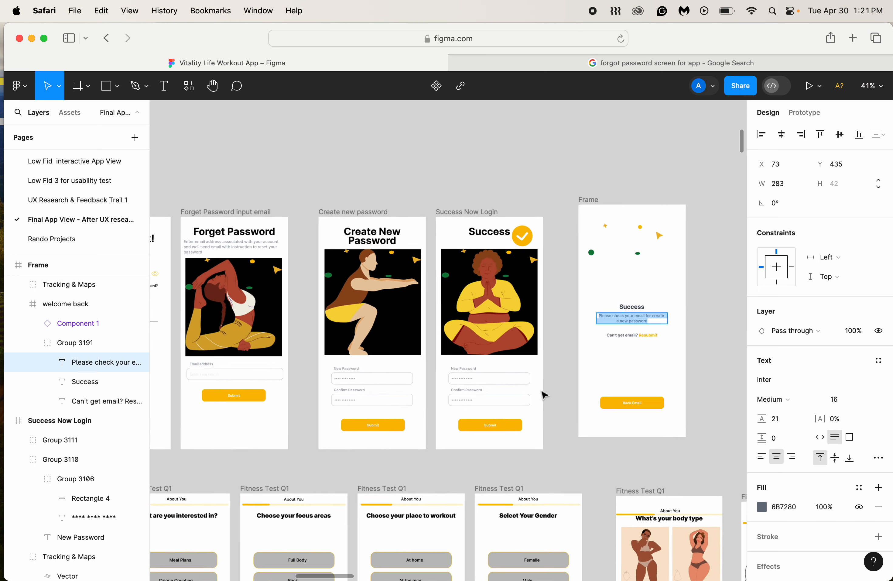
{"action": "scroll", "coordinate": [543, 395], "scroll_direction": "up", "scroll_amount": 2}
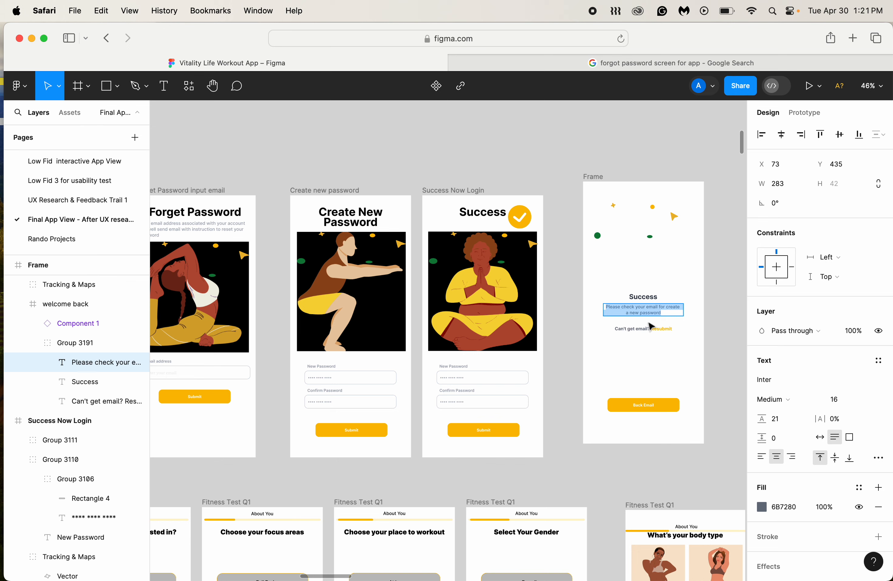
{"action": "scroll", "coordinate": [651, 325], "scroll_direction": "left", "scroll_amount": 3}
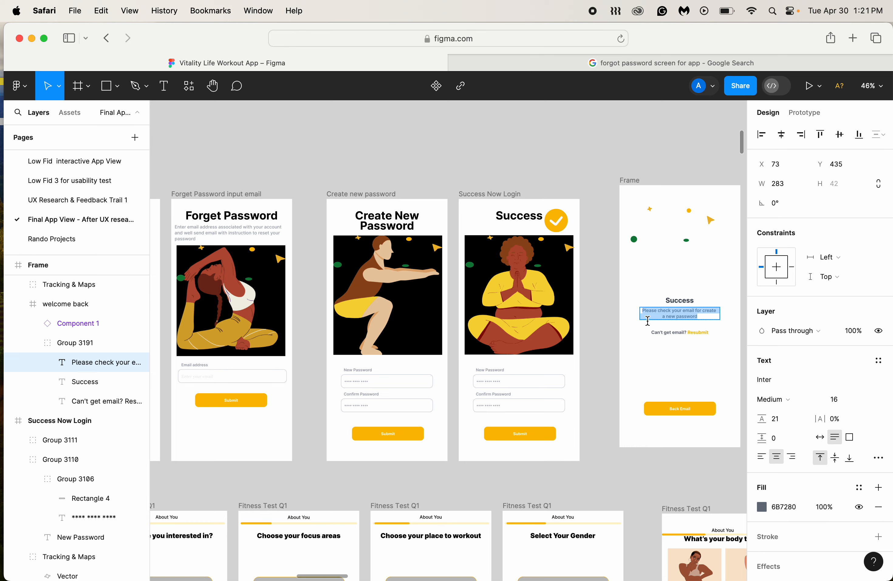
{"action": "key", "text": "Escape"}
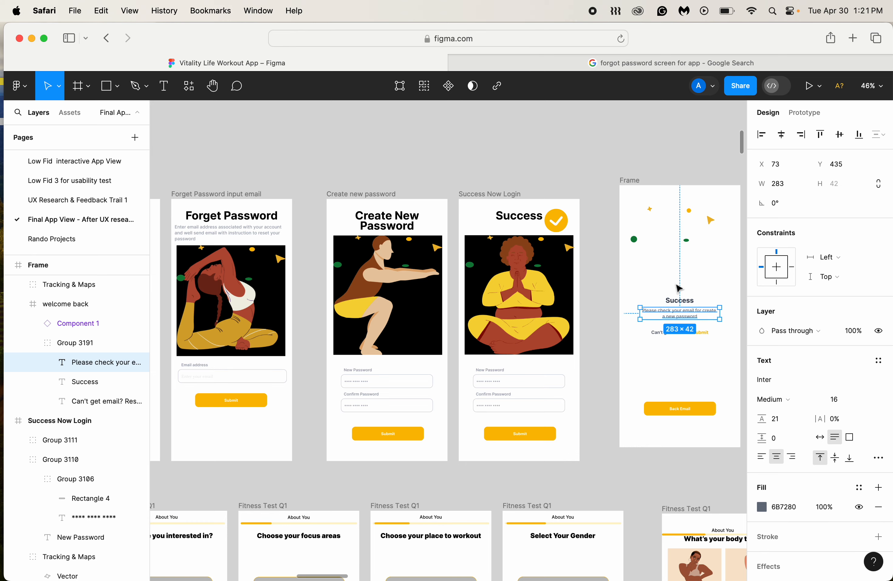
{"action": "left_click", "coordinate": [612, 338]}
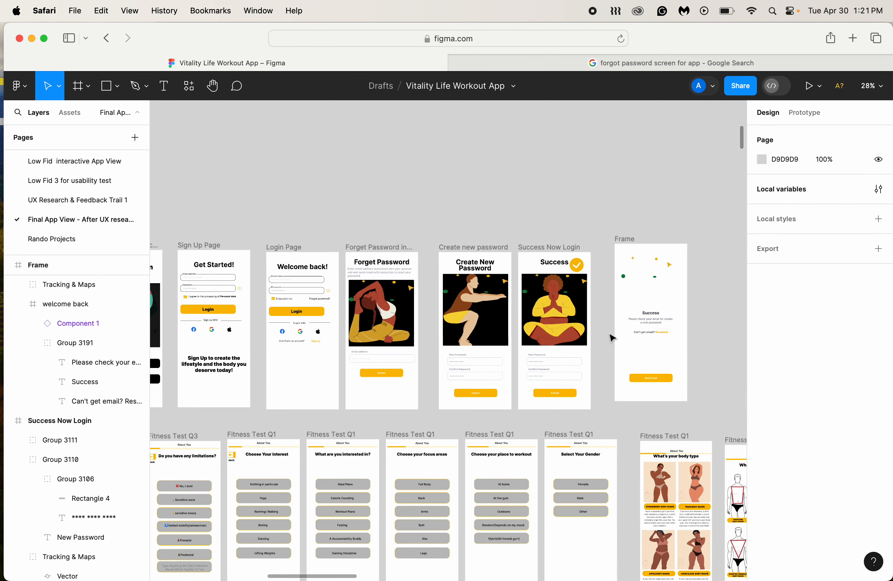
Step: Move the old success frame out of the row to the space above it, at X 717, Y -1526
{"action": "left_click", "coordinate": [617, 331]}
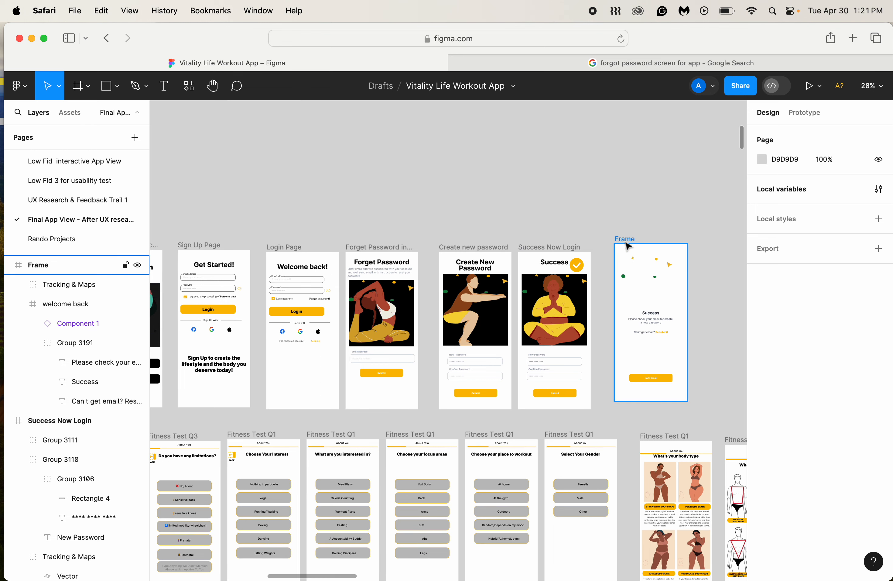
{"action": "left_click_drag", "start_coordinate": [627, 245], "coordinate": [405, 237]}
{"action": "left_click", "coordinate": [507, 340]}
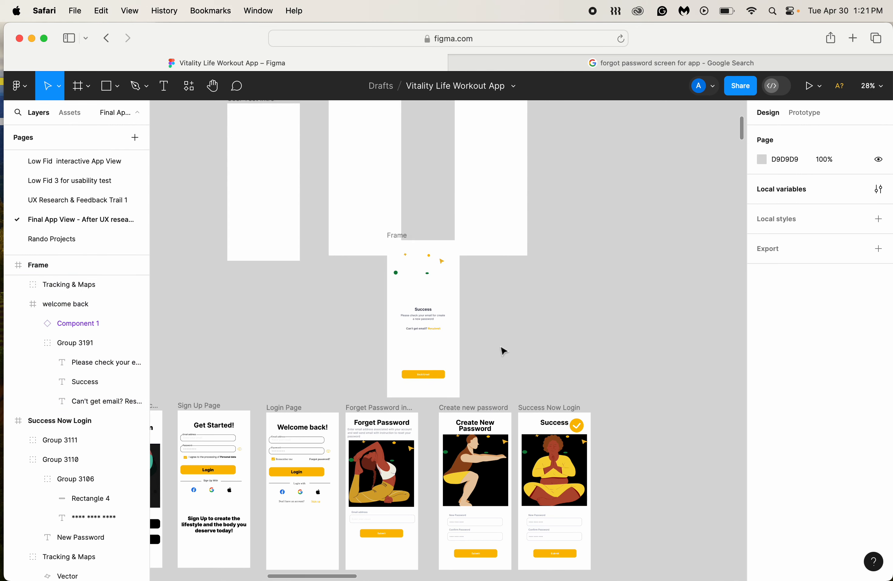
{"action": "scroll", "coordinate": [487, 313], "scroll_direction": "down", "scroll_amount": 5}
{"action": "left_click", "coordinate": [420, 284]}
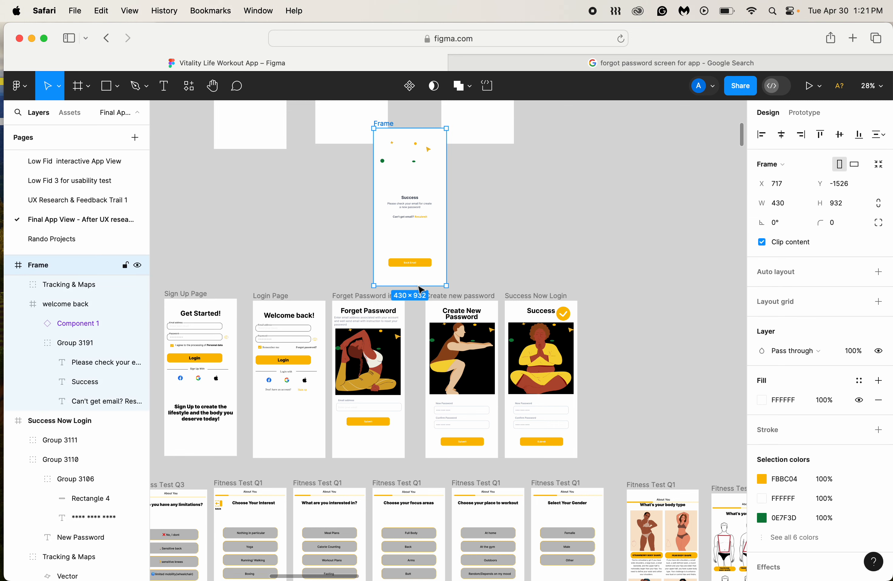
{"action": "left_click", "coordinate": [511, 281]}
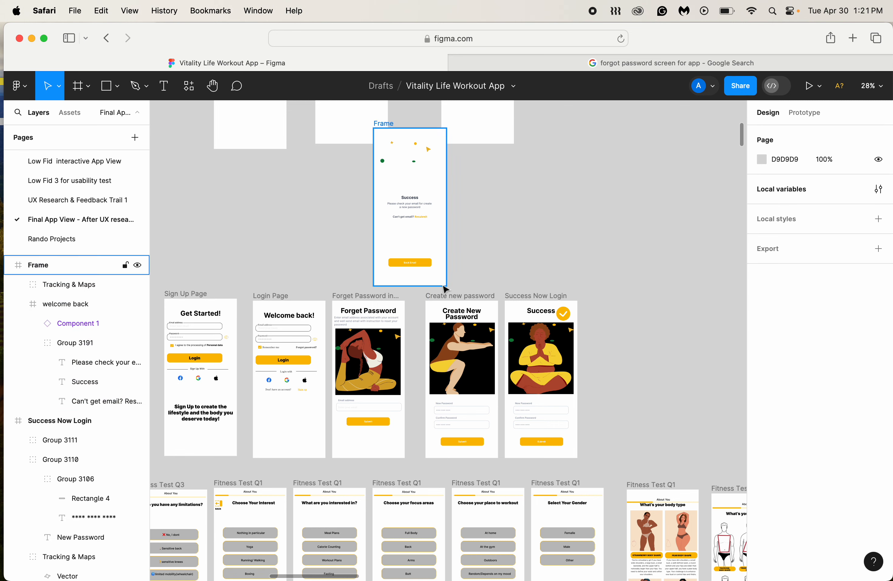
Step: Swap the order of the last two screens, placing Success Now Login at X 941 and Create new password at X 1466
{"action": "left_click", "coordinate": [429, 296]}
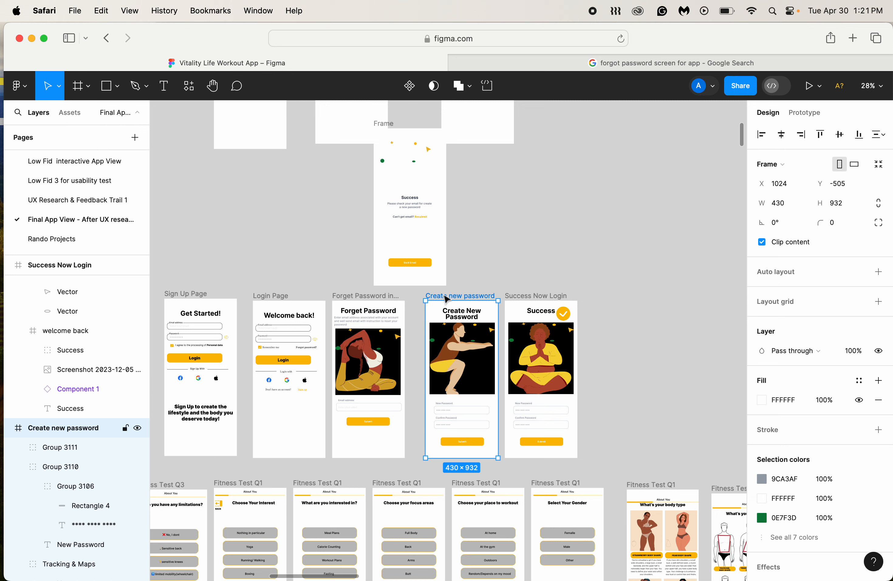
{"action": "left_click_drag", "start_coordinate": [446, 299], "coordinate": [613, 299]}
{"action": "left_click_drag", "start_coordinate": [530, 298], "coordinate": [437, 299]}
{"action": "left_click", "coordinate": [611, 298]}
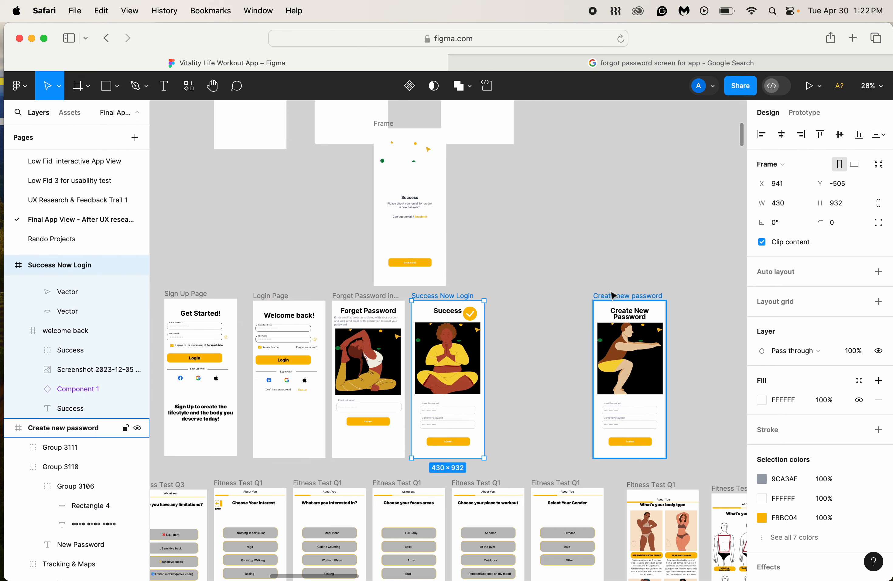
{"action": "left_click_drag", "start_coordinate": [618, 300], "coordinate": [527, 302]}
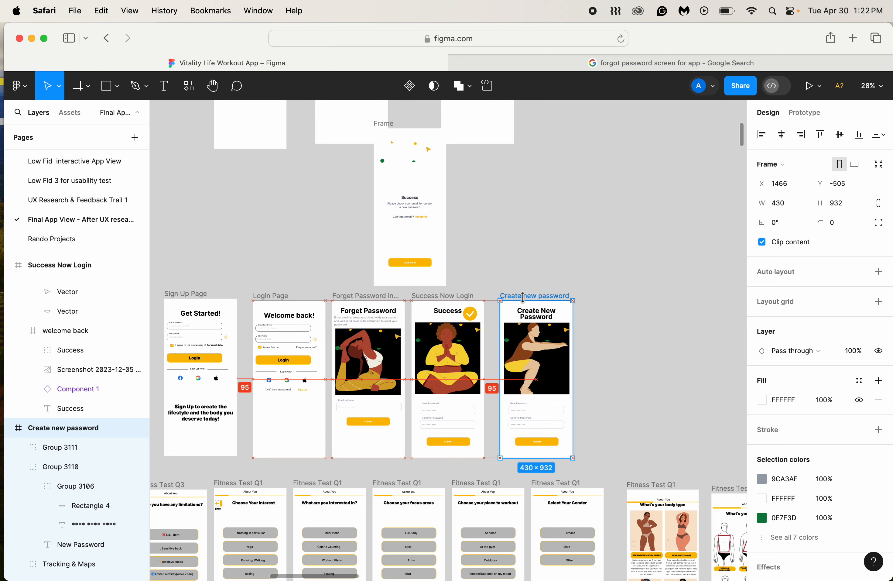
Step: Duplicate the Login Page frame so the copy follows the Create new password screen
{"action": "left_click", "coordinate": [270, 300]}
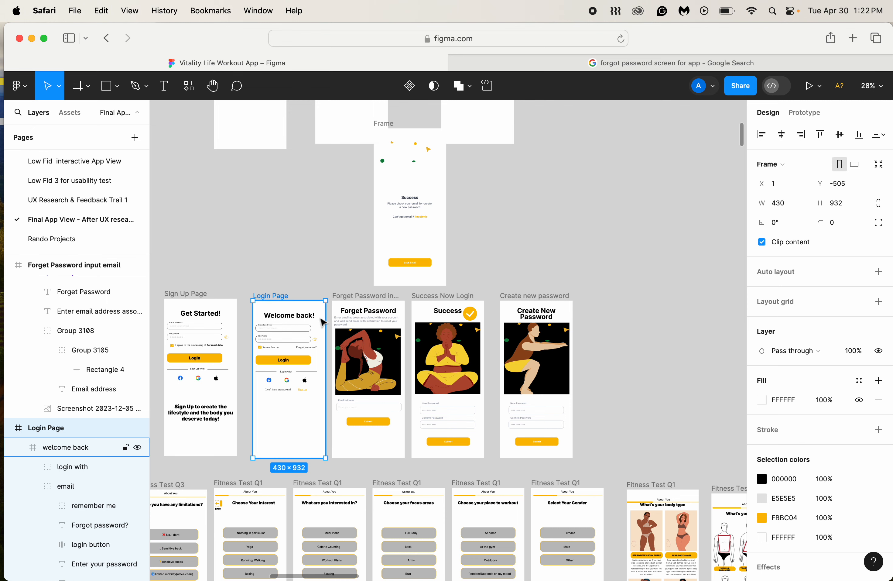
{"action": "key", "text": "super+d"}
{"action": "left_click", "coordinate": [623, 278]}
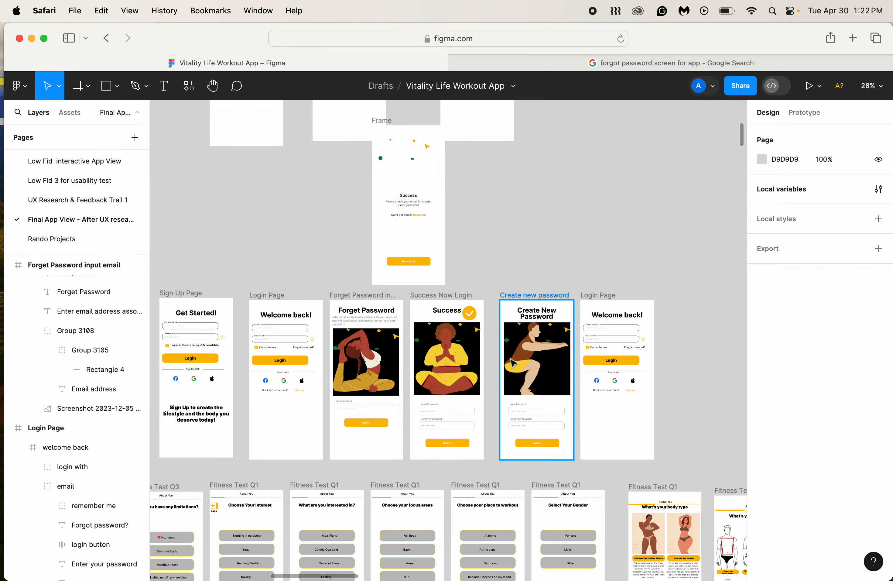
{"action": "scroll", "coordinate": [511, 353], "scroll_direction": "up", "scroll_amount": 2}
{"action": "scroll", "coordinate": [512, 363], "scroll_direction": "down", "scroll_amount": 5}
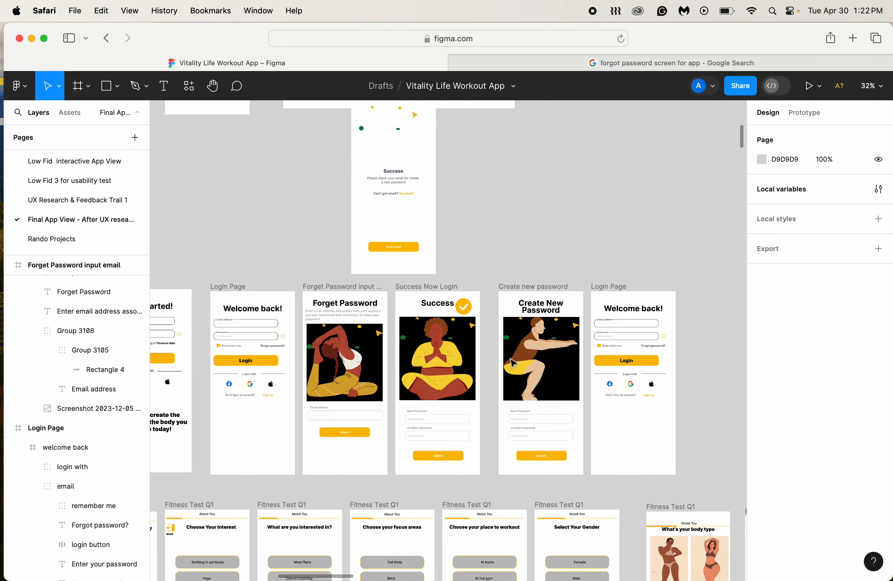
{"action": "scroll", "coordinate": [511, 362], "scroll_direction": "up", "scroll_amount": 5}
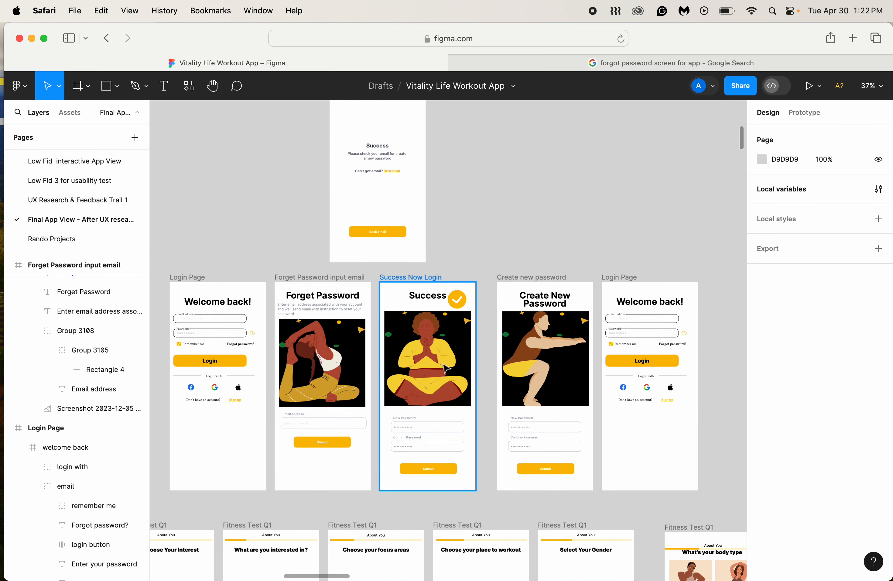
{"action": "scroll", "coordinate": [436, 368], "scroll_direction": "left", "scroll_amount": 2}
{"action": "scroll", "coordinate": [436, 368], "scroll_direction": "left", "scroll_amount": 1}
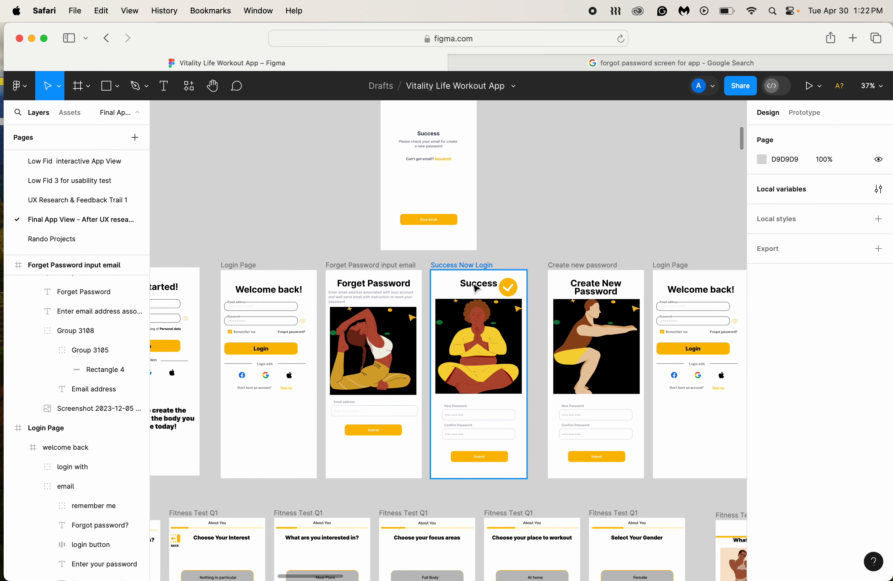
Step: Move the checkmark badge on the Success Now Login screen up so it lines up with the Success heading
{"action": "left_click", "coordinate": [508, 287]}
{"action": "left_click", "coordinate": [509, 289]}
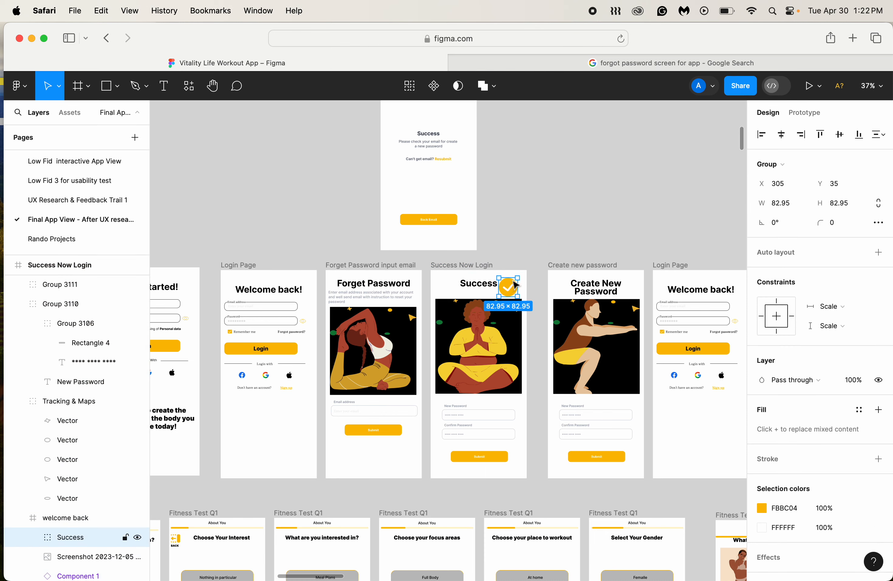
{"action": "left_click_drag", "start_coordinate": [513, 282], "coordinate": [513, 289]}
{"action": "left_click", "coordinate": [542, 241]}
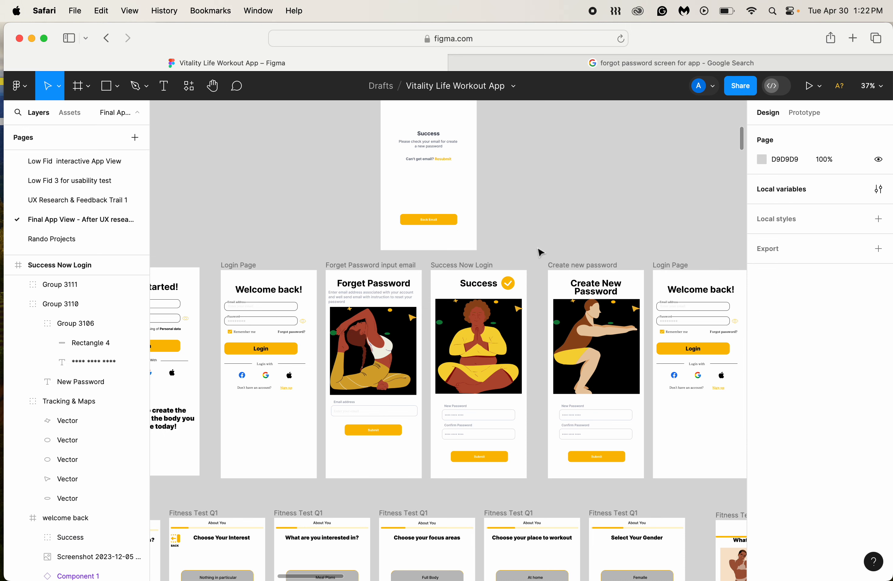
Step: Replace the two password fields on the Success Now Login screen with the old frame's check-your-email text group, placed at X 63, Y 580
{"action": "left_click", "coordinate": [432, 147]}
{"action": "left_click", "coordinate": [432, 147]}
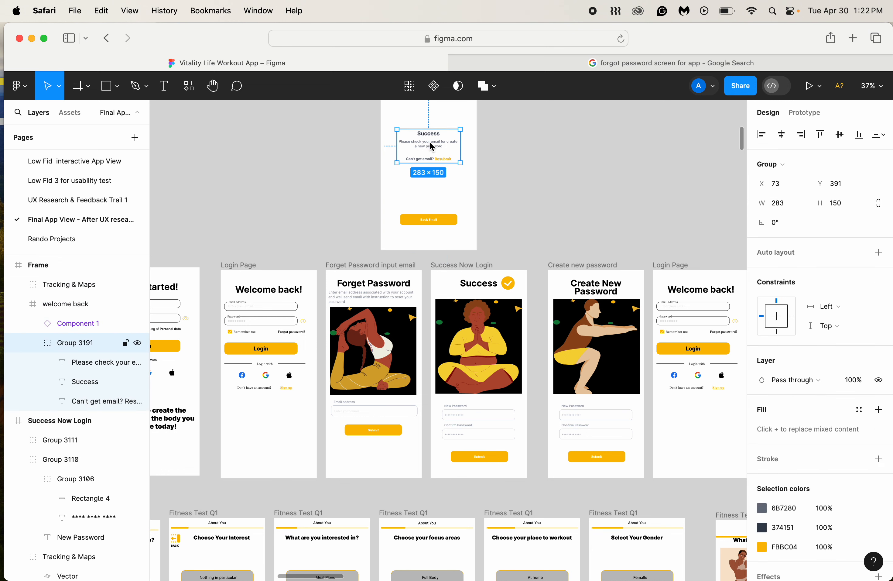
{"action": "key", "text": "Delete"}
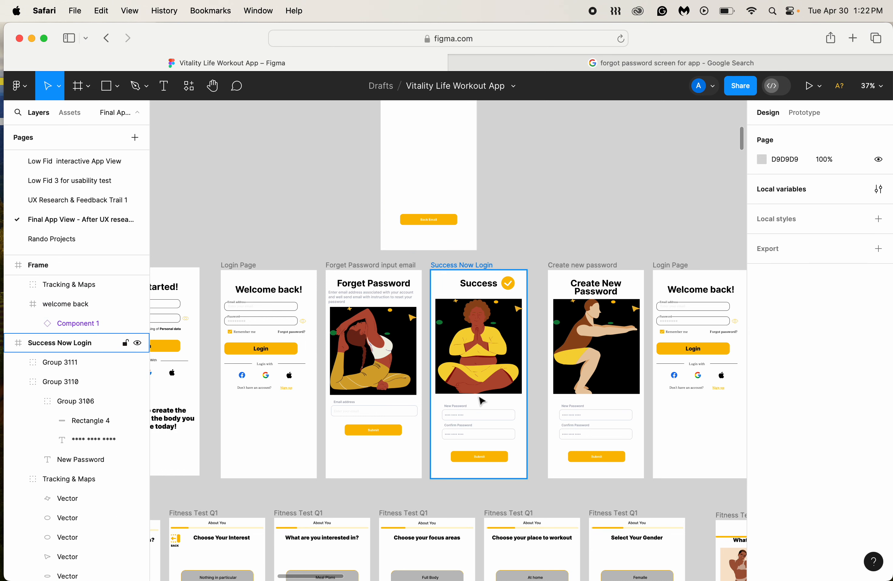
{"action": "left_click", "coordinate": [479, 416]}
{"action": "left_click", "coordinate": [468, 434], "text": "shift"}
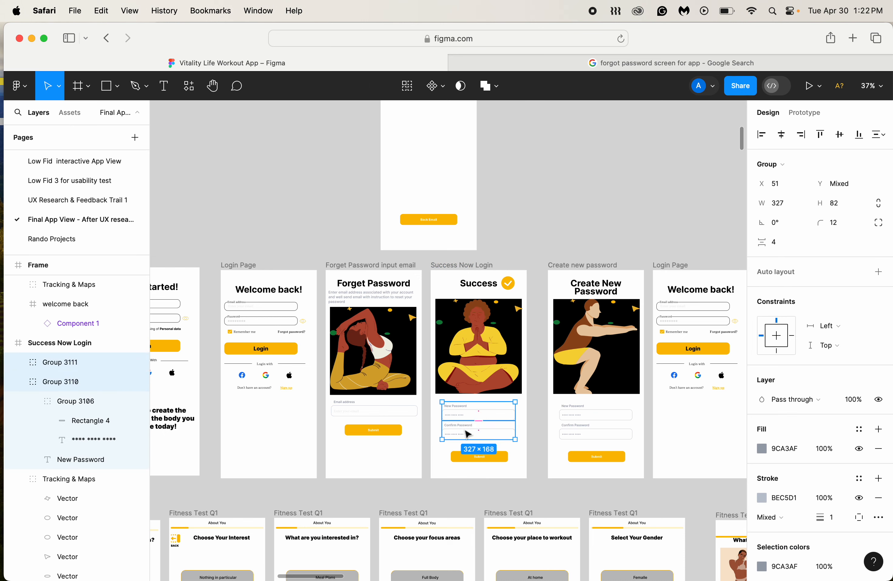
{"action": "key", "text": "Delete"}
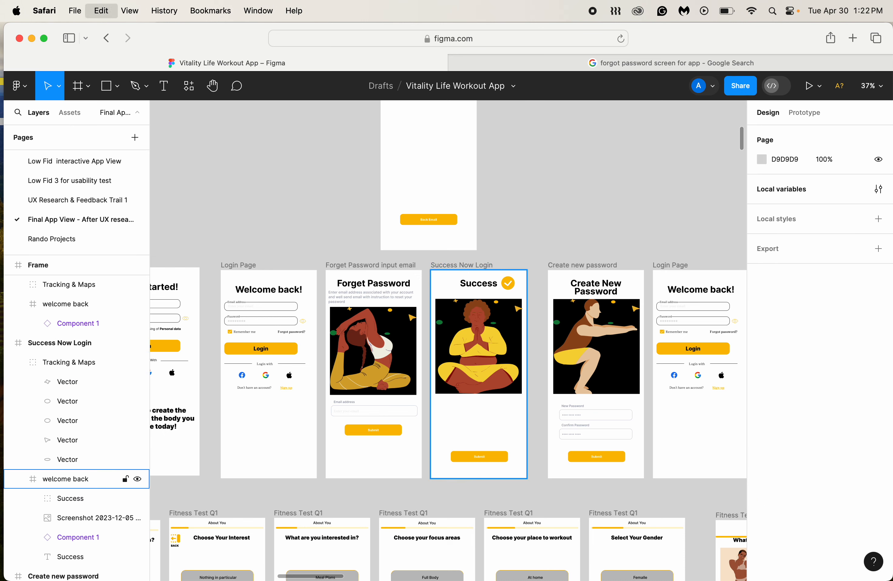
{"action": "key", "text": "ctrl+z"}
{"action": "left_click_drag", "start_coordinate": [480, 389], "coordinate": [478, 421]}
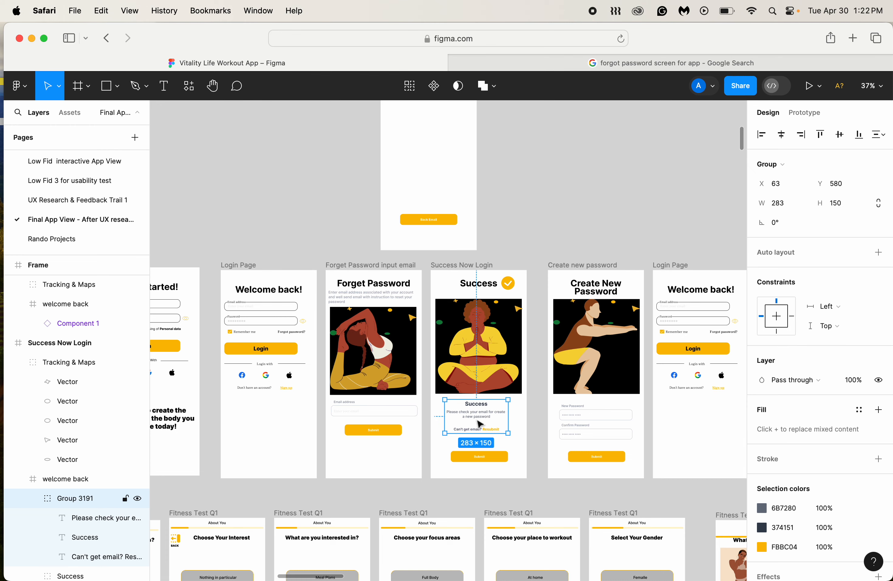
Step: Remove the text group's small Success heading and move its email instruction up to Y 584 and its Resubmit line to Y 656
{"action": "double_click", "coordinate": [478, 421]}
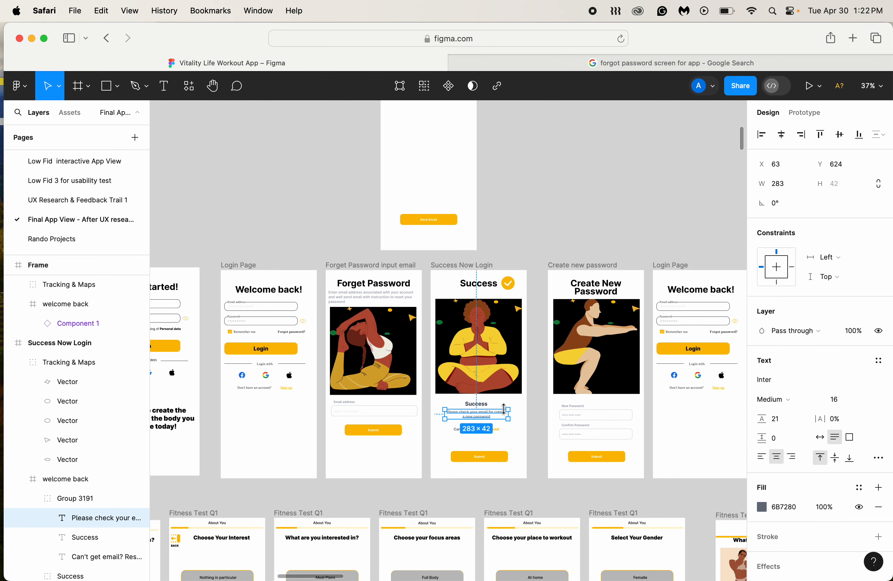
{"action": "scroll", "coordinate": [503, 409], "scroll_direction": "up", "scroll_amount": 5}
{"action": "double_click", "coordinate": [464, 402]}
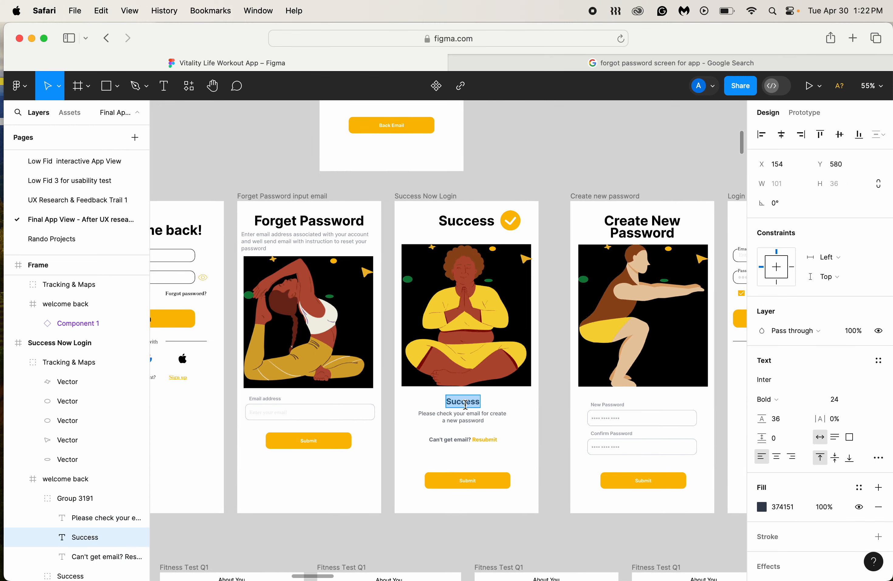
{"action": "key", "text": "BackSpace"}
{"action": "left_click", "coordinate": [469, 420]}
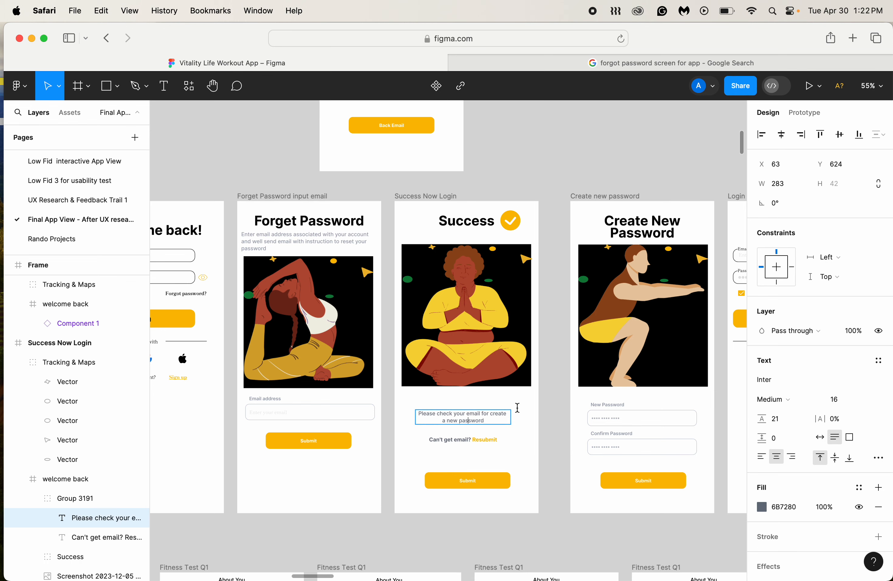
{"action": "left_click_drag", "start_coordinate": [487, 418], "coordinate": [487, 408]}
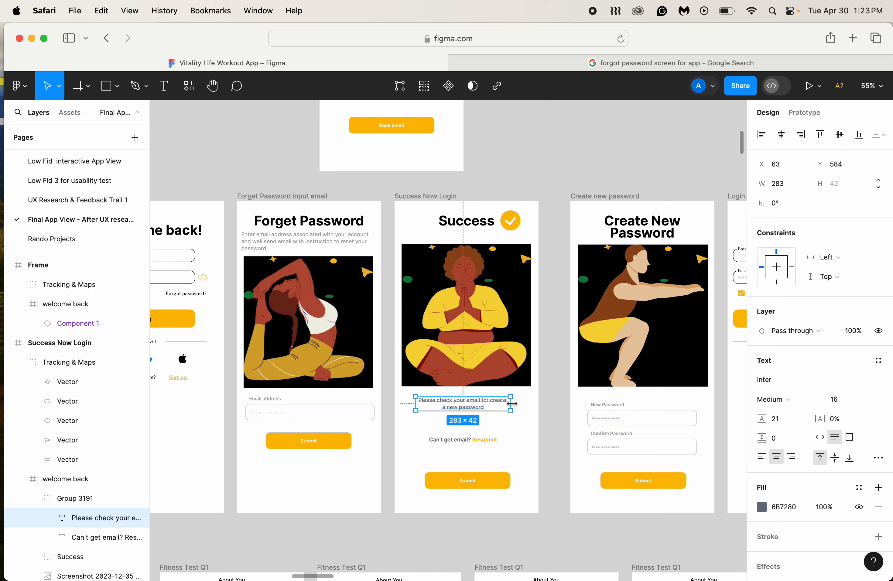
{"action": "left_click_drag", "start_coordinate": [477, 442], "coordinate": [477, 432]}
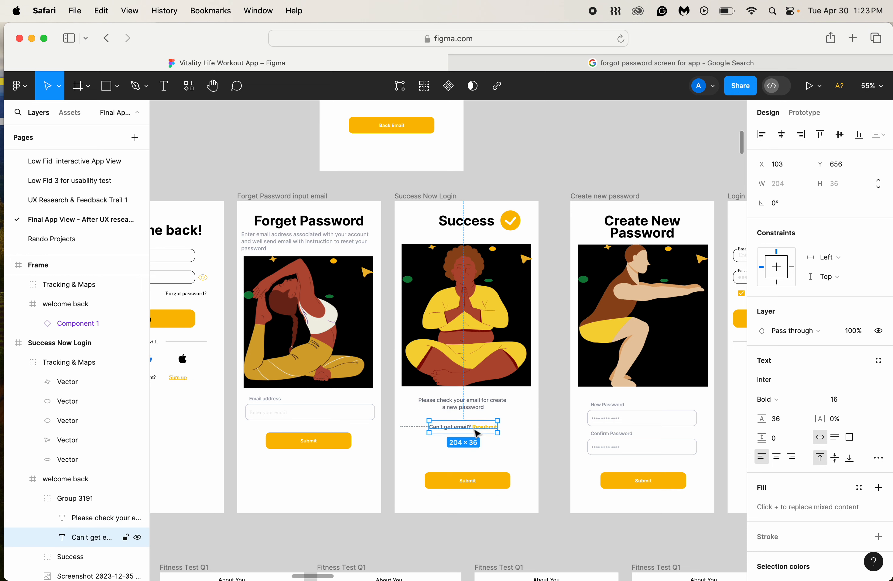
Step: Delete the Submit button from the Success Now Login screen
{"action": "left_click", "coordinate": [464, 481]}
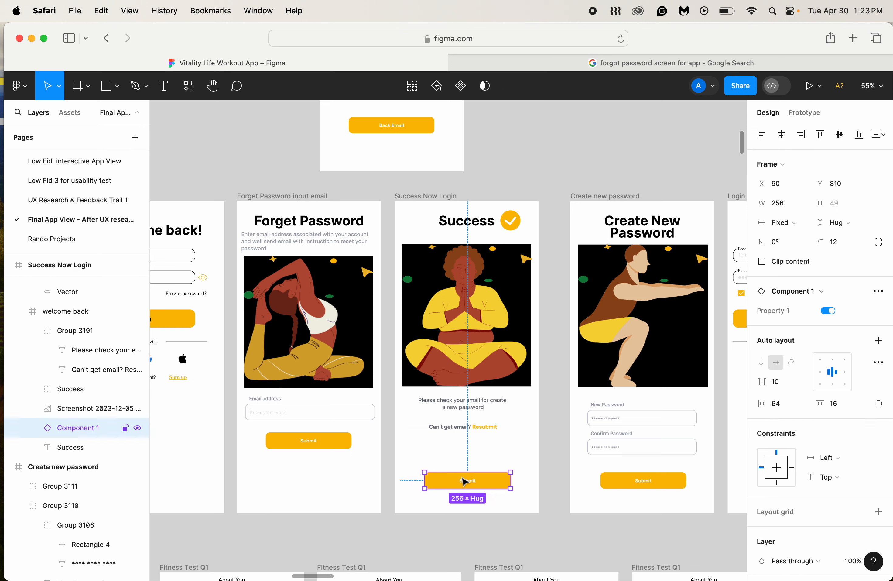
{"action": "left_click_drag", "start_coordinate": [465, 481], "coordinate": [464, 466]}
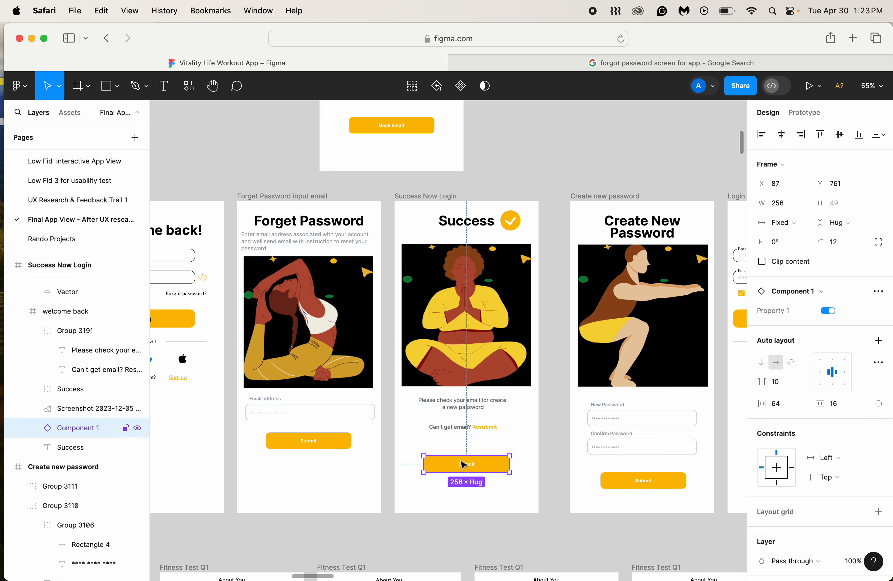
{"action": "key", "text": "Delete"}
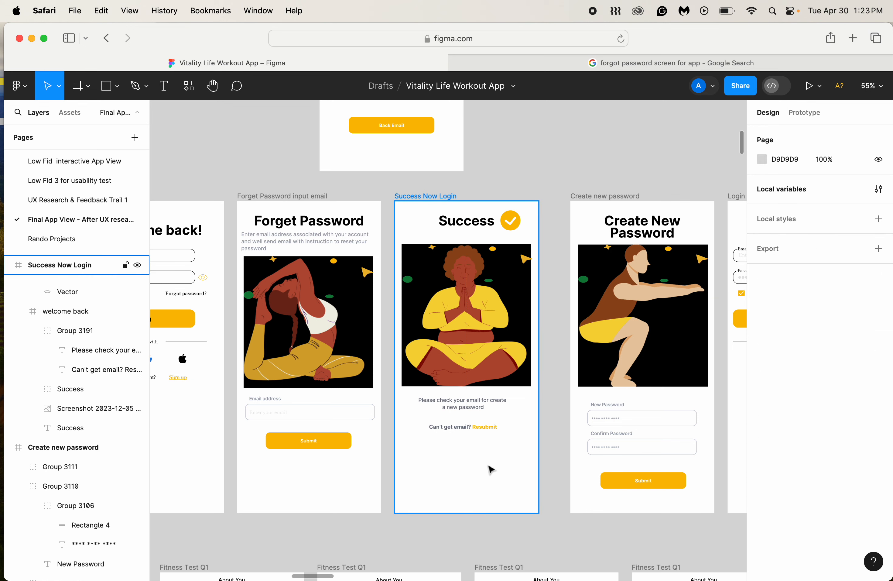
Step: Examine the password recovery flow from the Login Page through Forget Password, Success and Create New Password
{"action": "scroll", "coordinate": [490, 470], "scroll_direction": "down", "scroll_amount": 5}
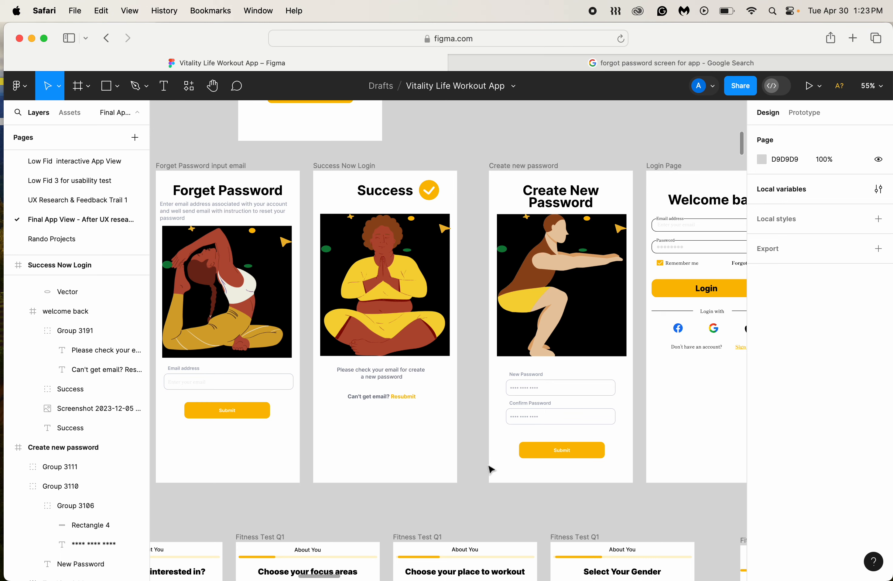
{"action": "scroll", "coordinate": [491, 469], "scroll_direction": "up", "scroll_amount": 2}
{"action": "scroll", "coordinate": [487, 413], "scroll_direction": "down", "scroll_amount": 4}
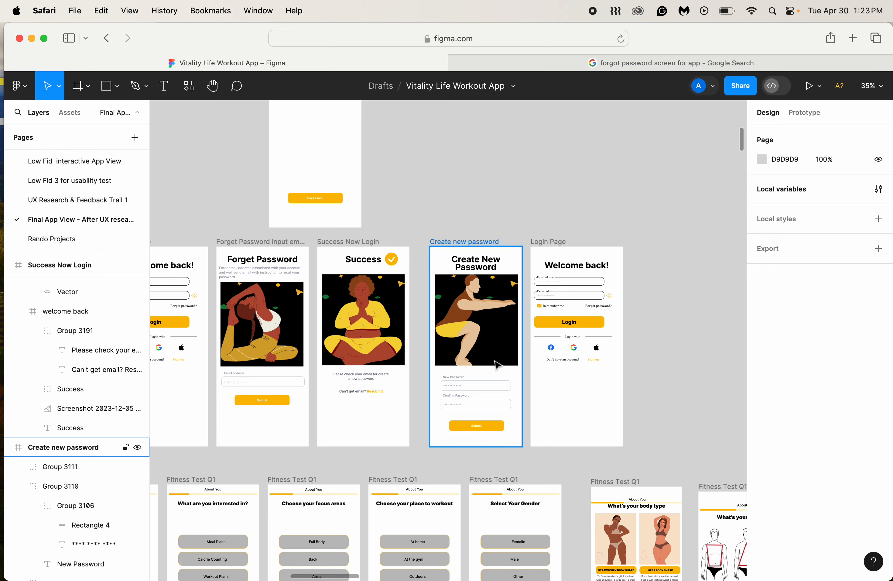
{"action": "scroll", "coordinate": [468, 339], "scroll_direction": "left", "scroll_amount": 3}
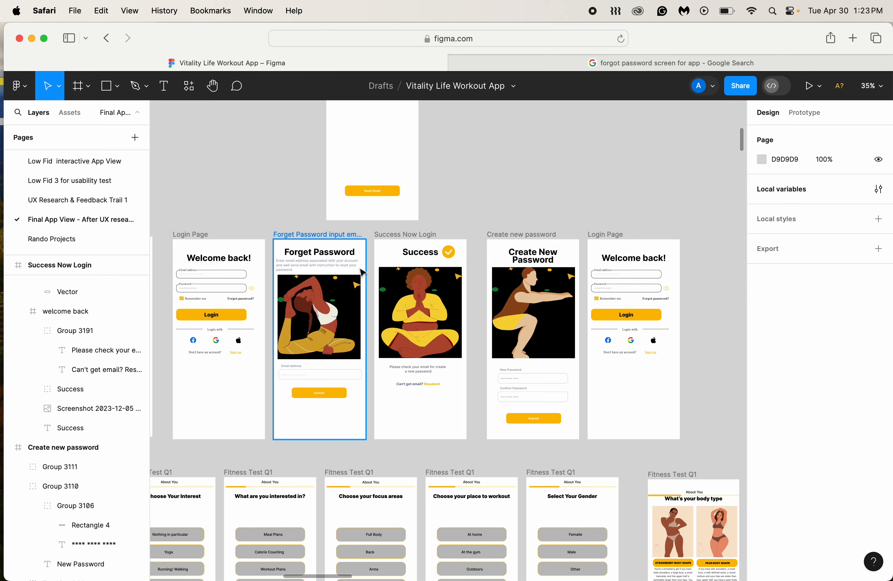
{"action": "left_click", "coordinate": [397, 281]}
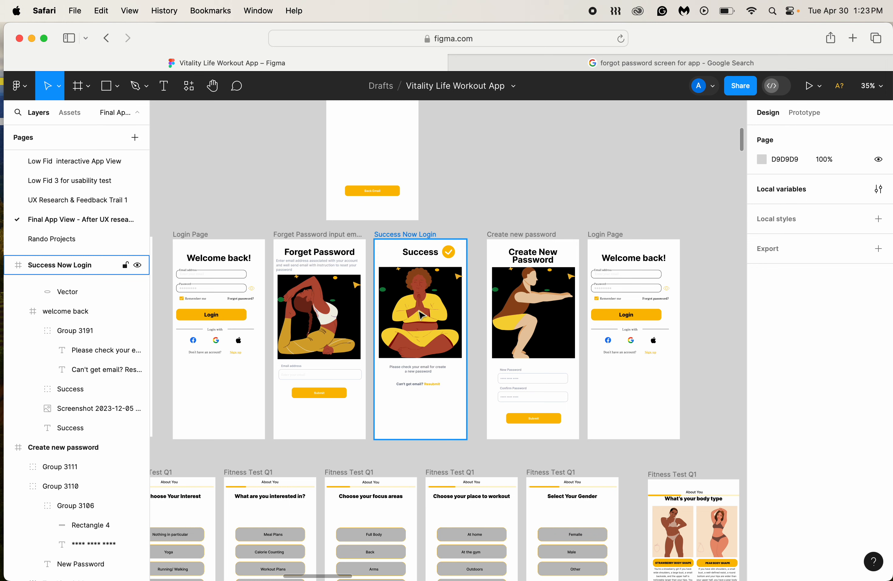
{"action": "left_click", "coordinate": [526, 296]}
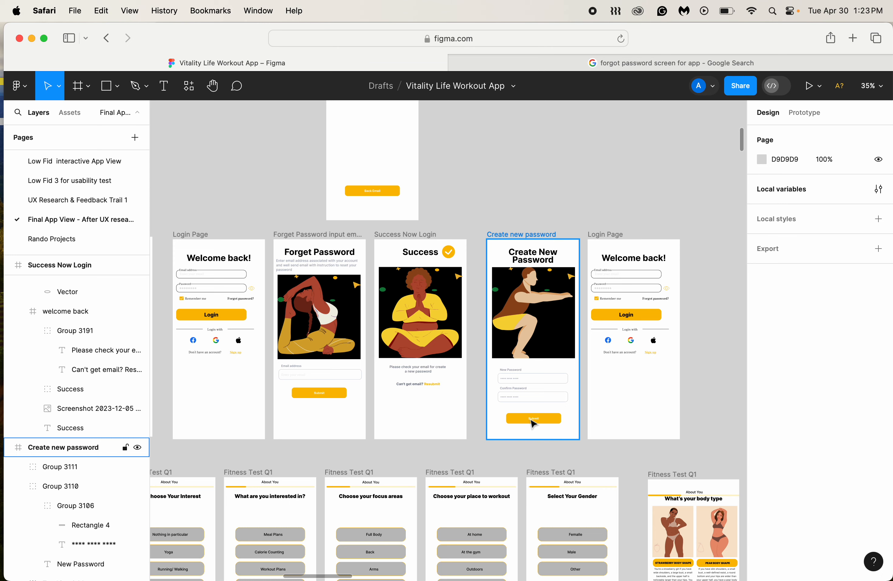
Step: Change the button label on the Create new password screen to "Login"
{"action": "scroll", "coordinate": [533, 423], "scroll_direction": "up", "scroll_amount": 5}
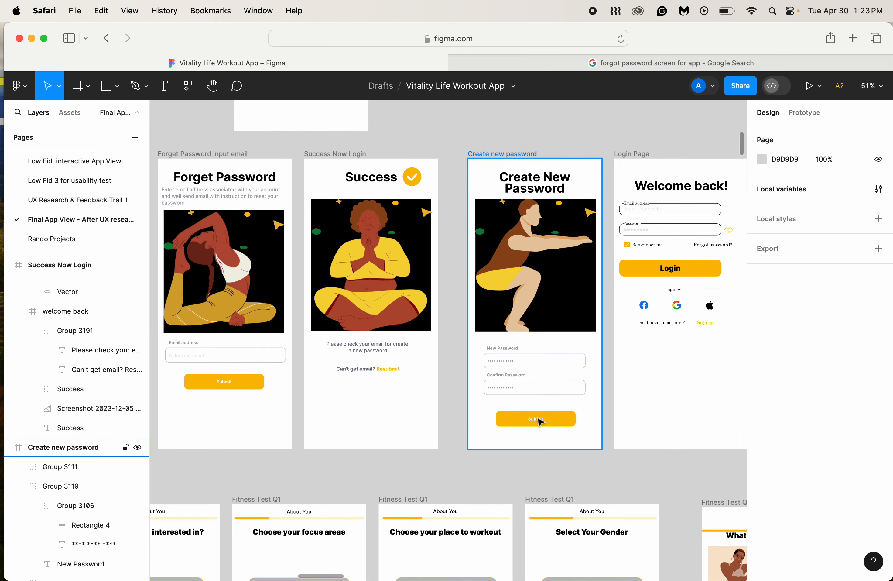
{"action": "left_click", "coordinate": [538, 420]}
{"action": "double_click", "coordinate": [537, 418]}
{"action": "double_click", "coordinate": [537, 417]}
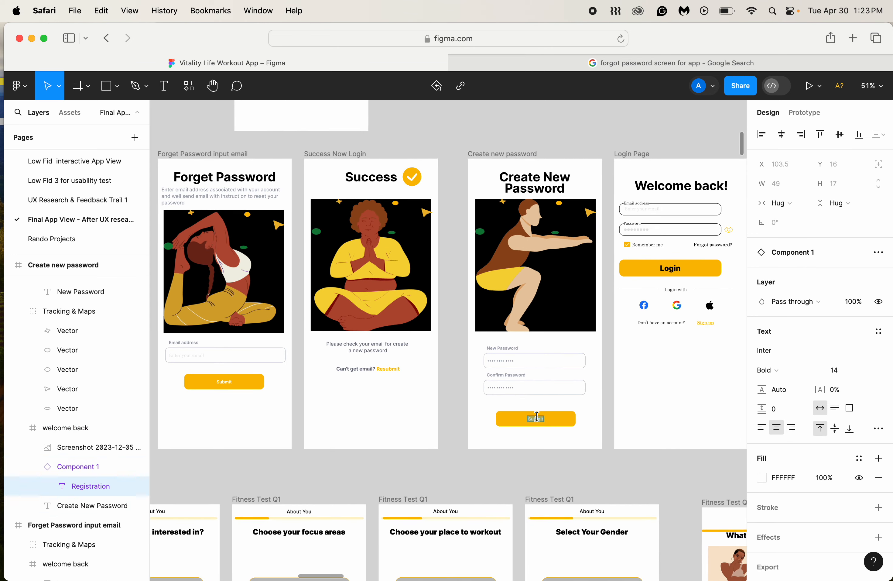
{"action": "type", "text": "Login"}
{"action": "key", "text": "Escape"}
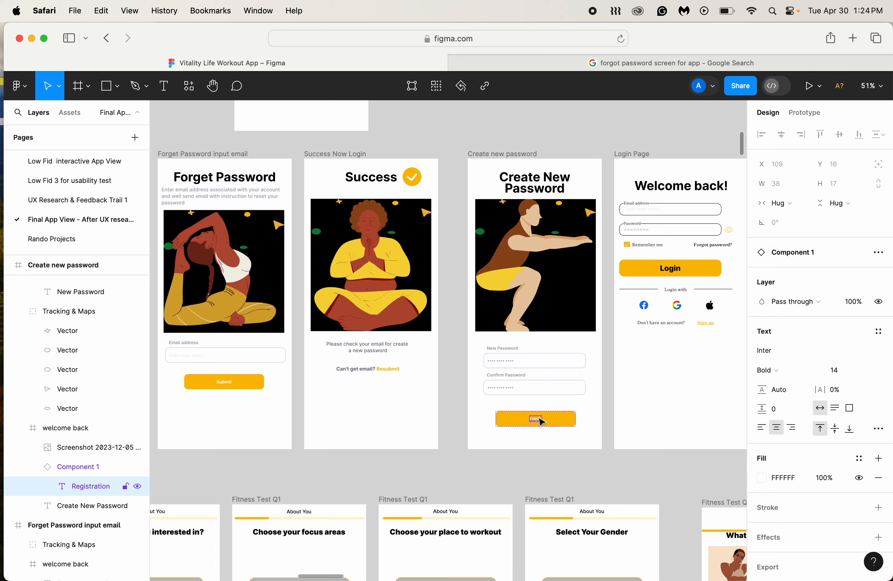
Step: Set the Login button label on Create new password and the Submit button label on Forget Password to black, 000000
{"action": "left_click", "coordinate": [762, 478]}
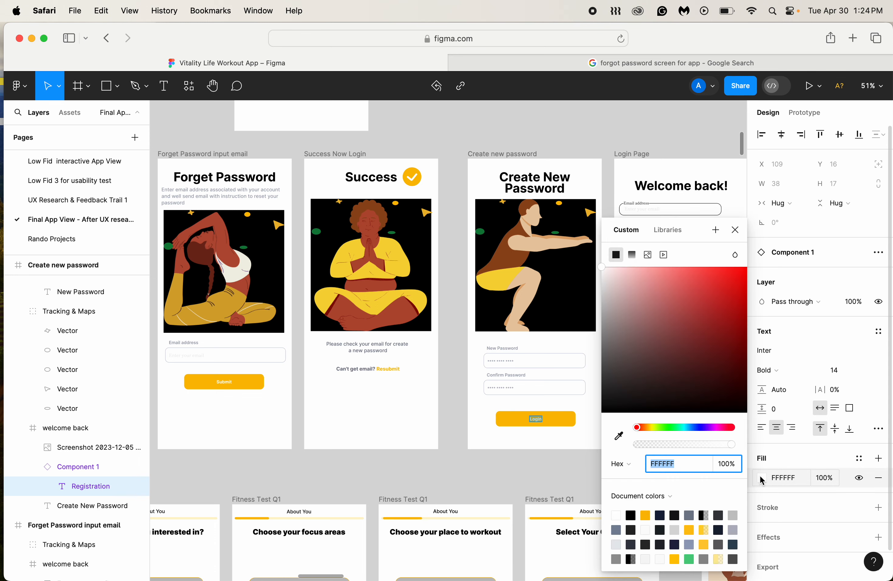
{"action": "type", "text": "000000"}
{"action": "key", "text": "Return"}
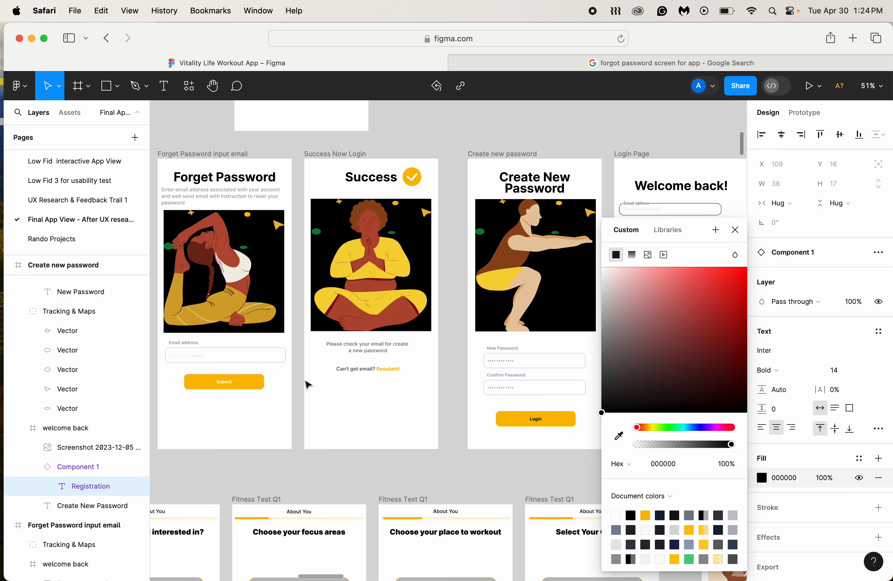
{"action": "left_click", "coordinate": [218, 380]}
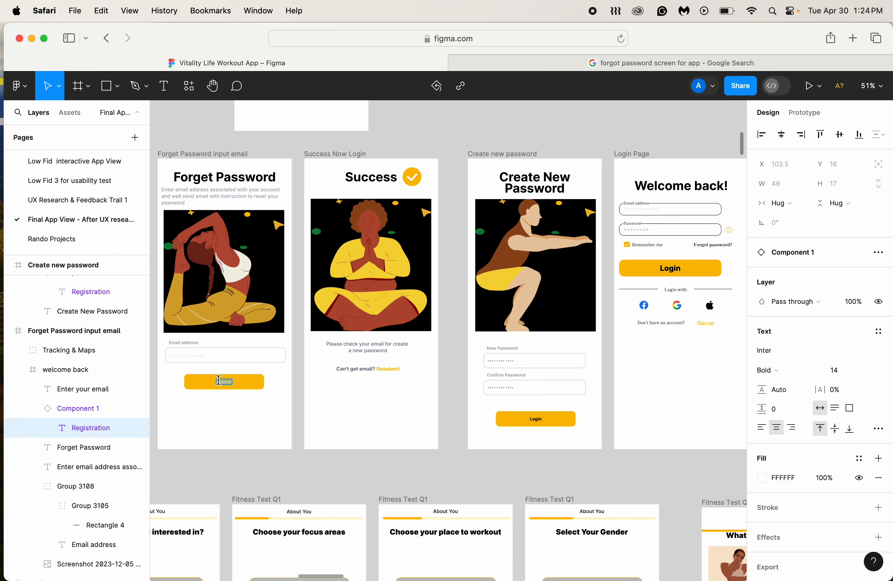
{"action": "left_click", "coordinate": [762, 478]}
{"action": "left_click", "coordinate": [630, 516]}
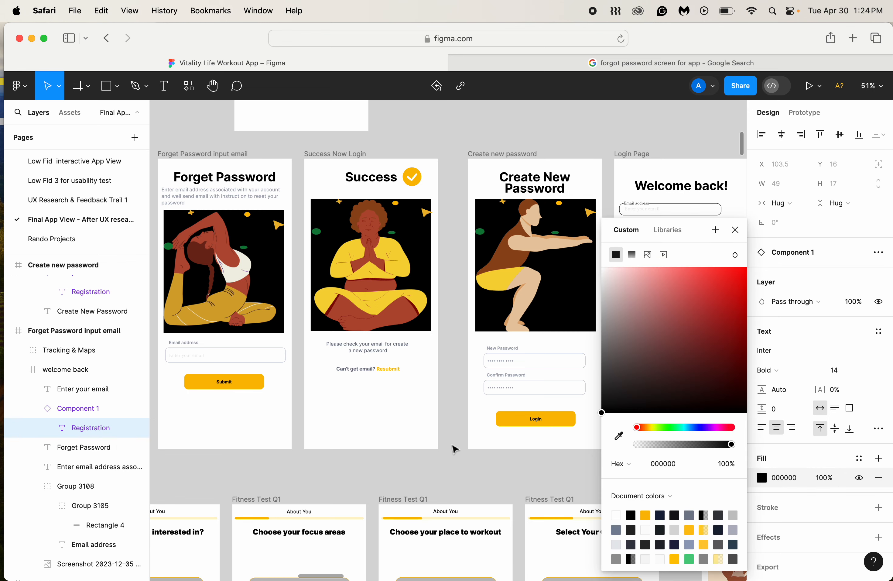
{"action": "scroll", "coordinate": [436, 477], "scroll_direction": "left", "scroll_amount": 10}
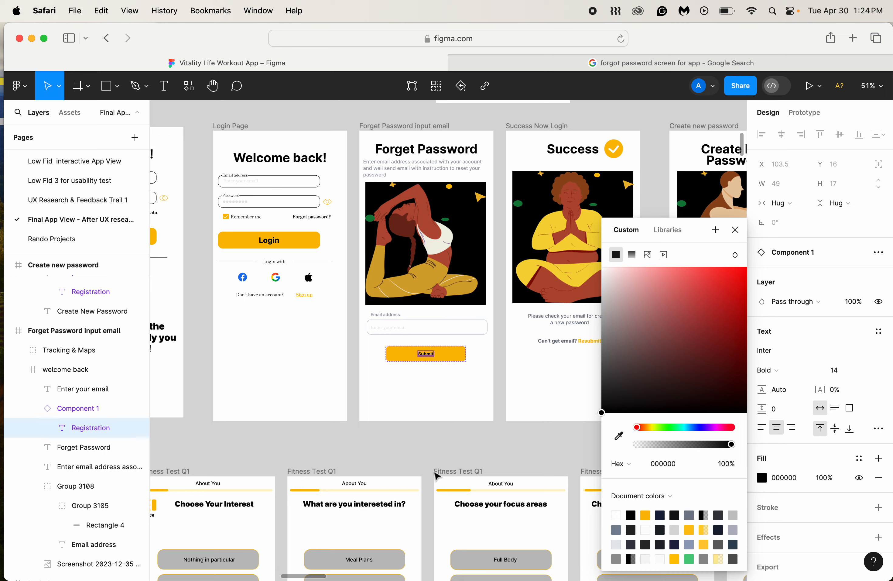
{"action": "scroll", "coordinate": [436, 476], "scroll_direction": "right", "scroll_amount": 10}
{"action": "left_click", "coordinate": [463, 449]}
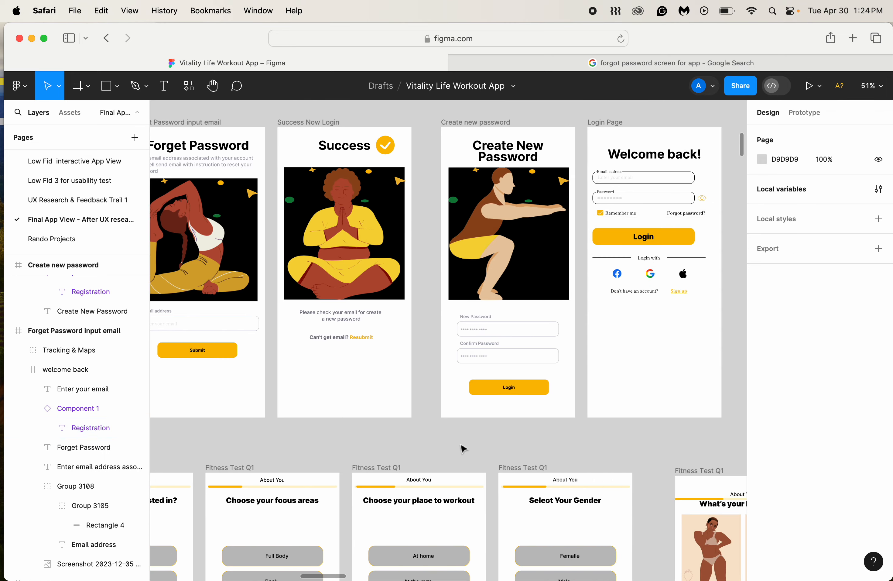
Step: Delete the leftover old success frame above the row of password recovery screens
{"action": "scroll", "coordinate": [462, 451], "scroll_direction": "down", "scroll_amount": 2, "text": "ctrl"}
{"action": "scroll", "coordinate": [461, 456], "scroll_direction": "up", "scroll_amount": 4}
{"action": "scroll", "coordinate": [458, 462], "scroll_direction": "down", "scroll_amount": 6, "text": "ctrl"}
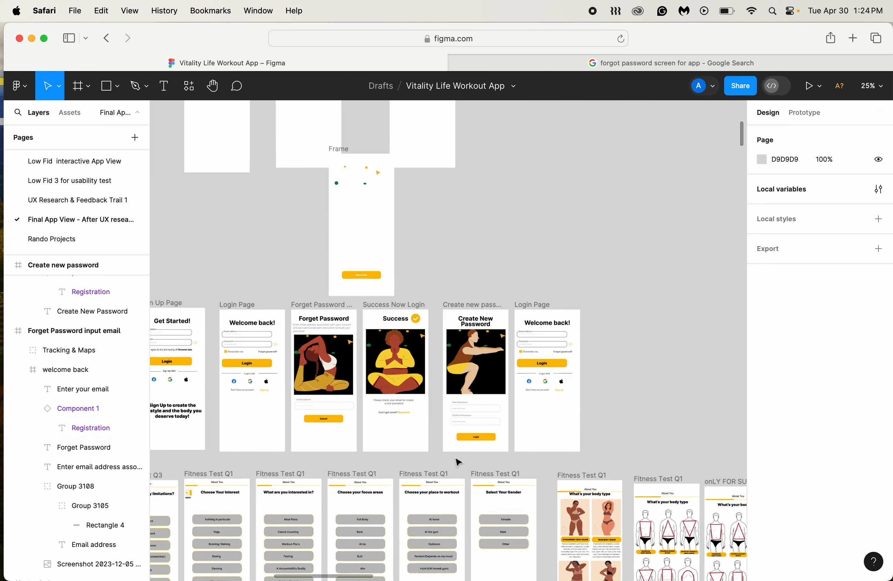
{"action": "scroll", "coordinate": [458, 462], "scroll_direction": "left", "scroll_amount": 2}
{"action": "scroll", "coordinate": [457, 462], "scroll_direction": "up", "scroll_amount": 1}
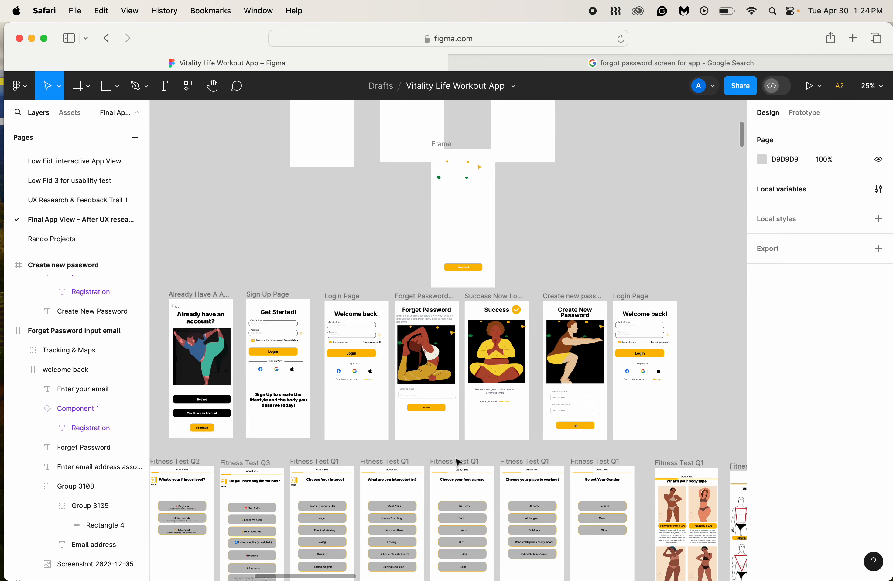
{"action": "left_click", "coordinate": [461, 174]}
{"action": "key", "text": "Delete"}
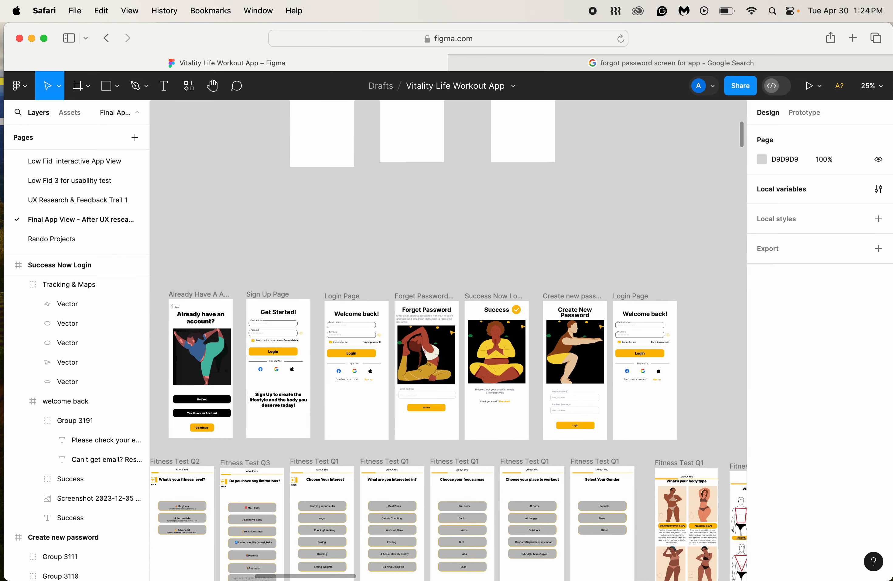
Step: Rename the Success Now Login frame as "Success -Change Password"
{"action": "left_click", "coordinate": [505, 299]}
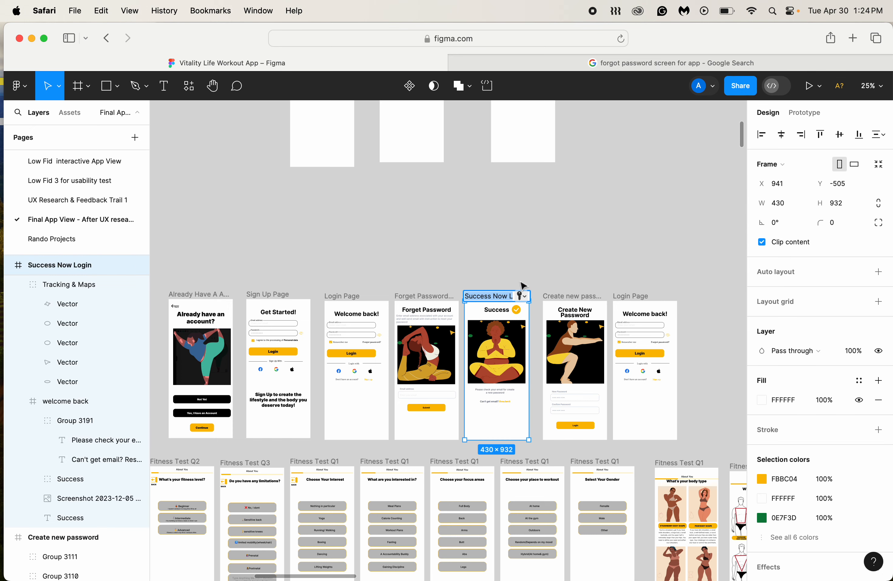
{"action": "key", "text": "Left"}
{"action": "left_click_drag", "start_coordinate": [511, 296], "coordinate": [529, 299]}
{"action": "type", "text": "C"}
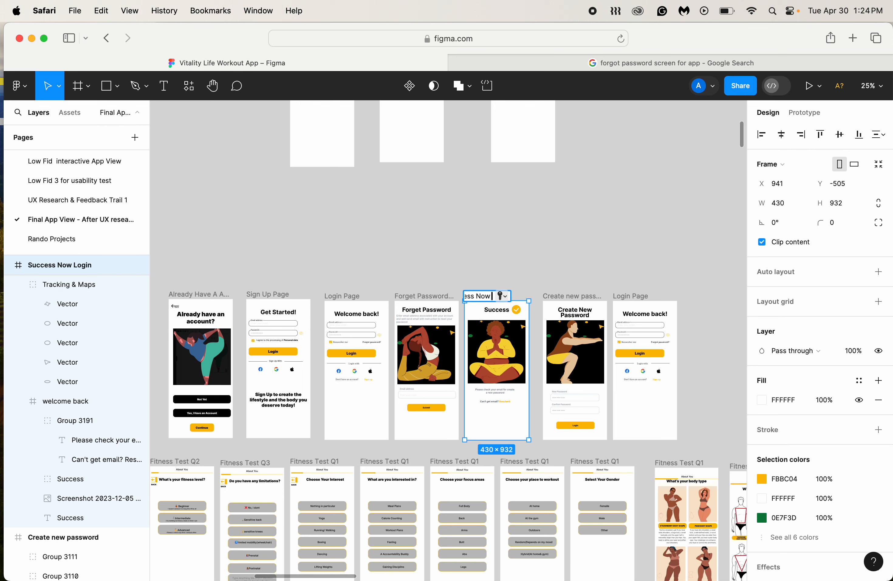
{"action": "key", "text": "BackSpace"}
{"action": "key", "text": "BackSpace"}
{"action": "key", "text": "BackSpace"}
{"action": "type", "text": "-Change Pss"}
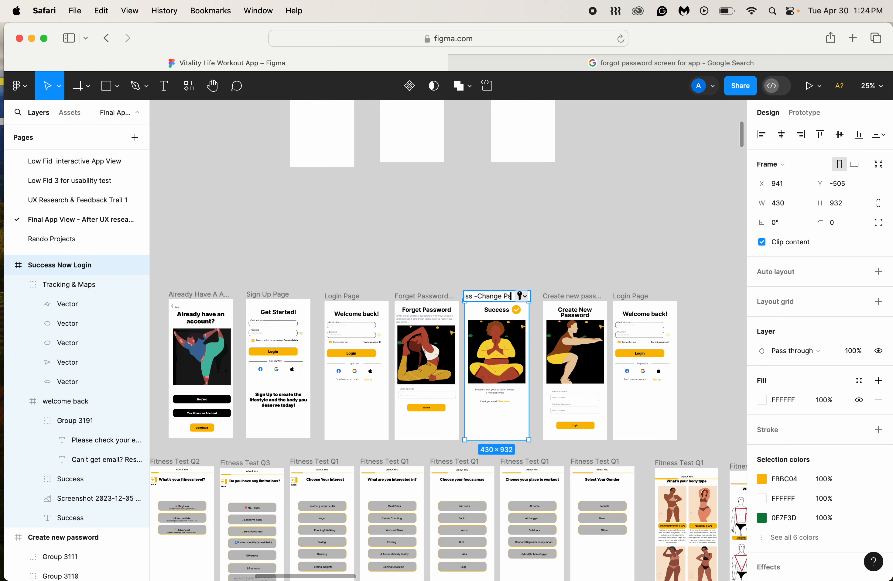
{"action": "key", "text": "BackSpace"}
{"action": "type", "text": "assword"}
{"action": "left_click", "coordinate": [564, 266]}
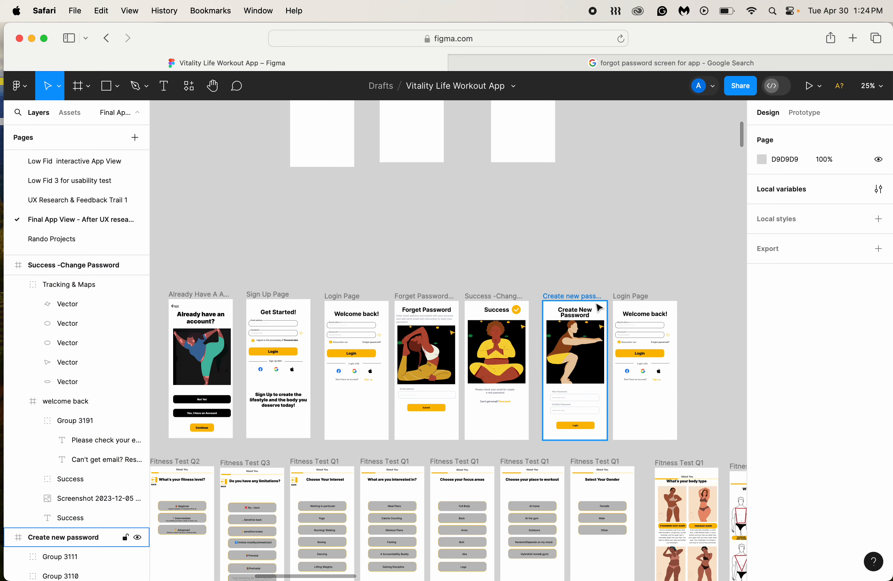